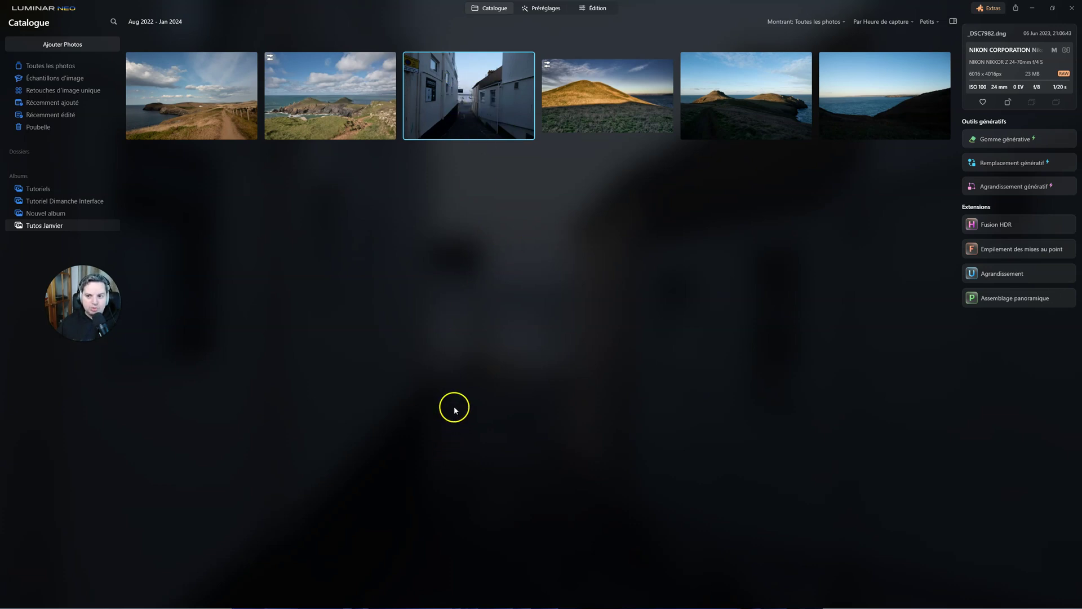
Open the purchased Exploring Poland preset collection for the selected alley photo.
left_click(546, 9)
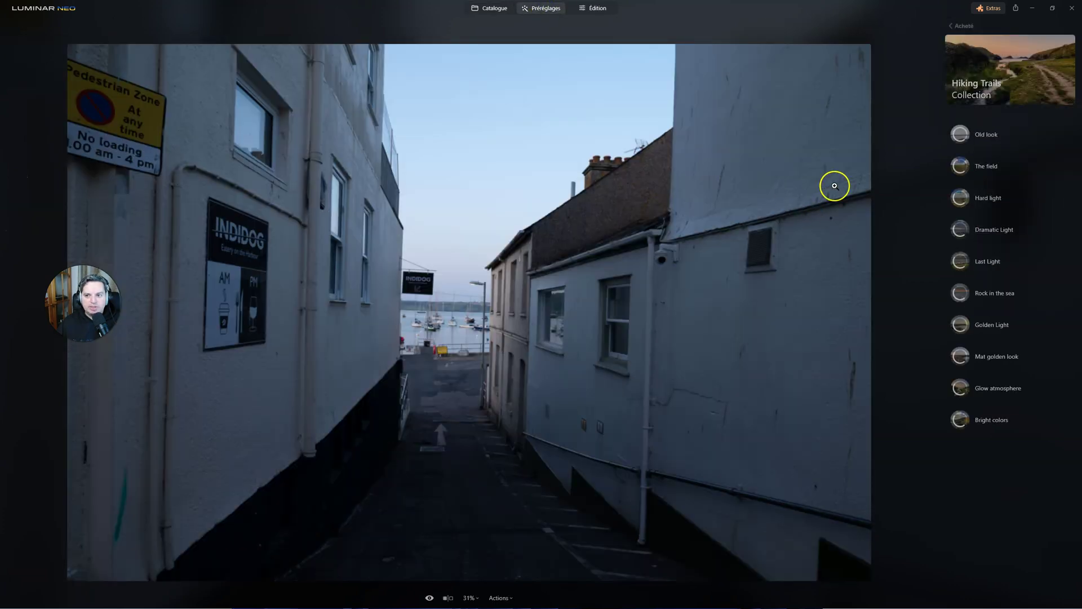
left_click(963, 26)
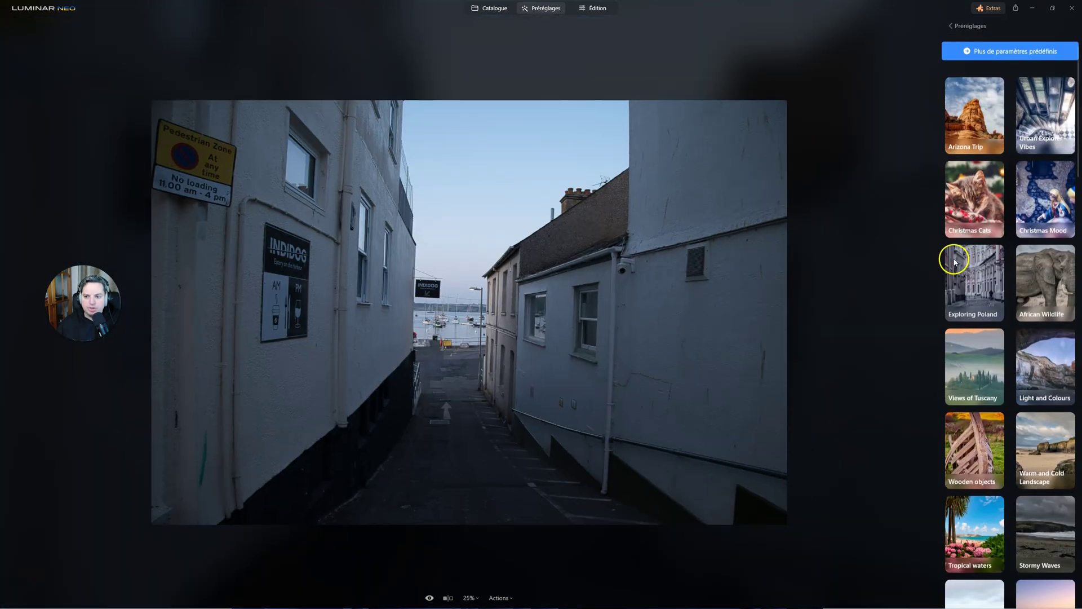
left_click(955, 262)
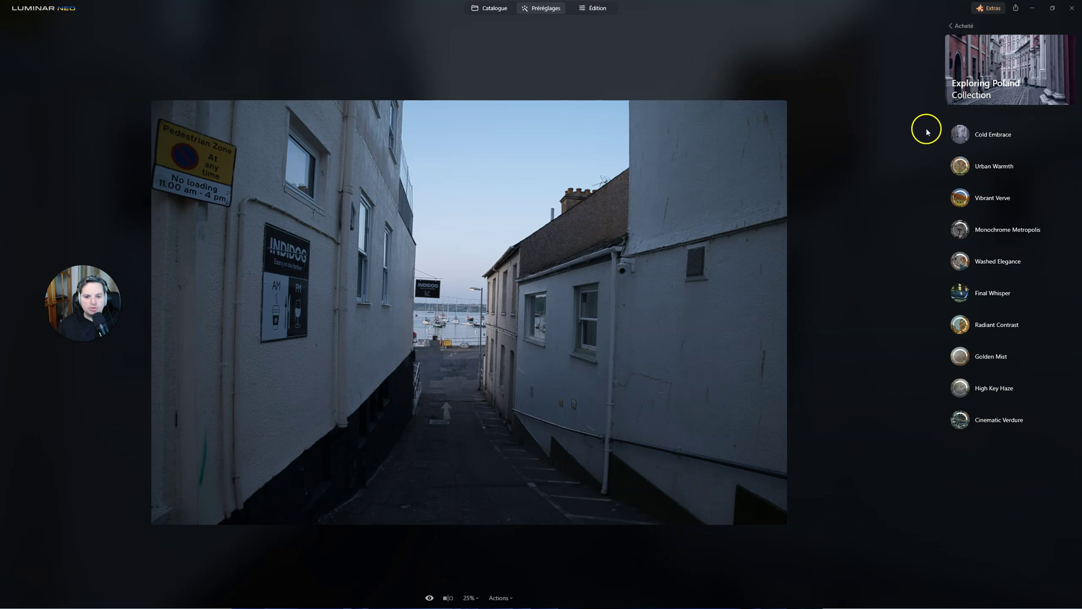
Try the Cold Embrace preset, then apply Urban Warmth to the photo and set its strength to 85.
left_click(965, 130)
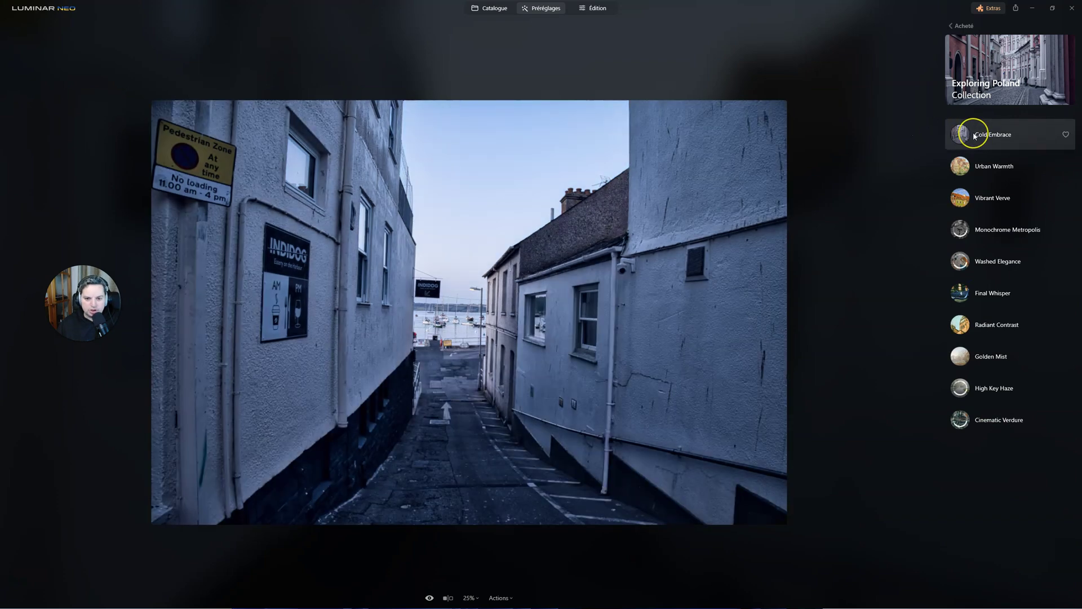
left_click(966, 169)
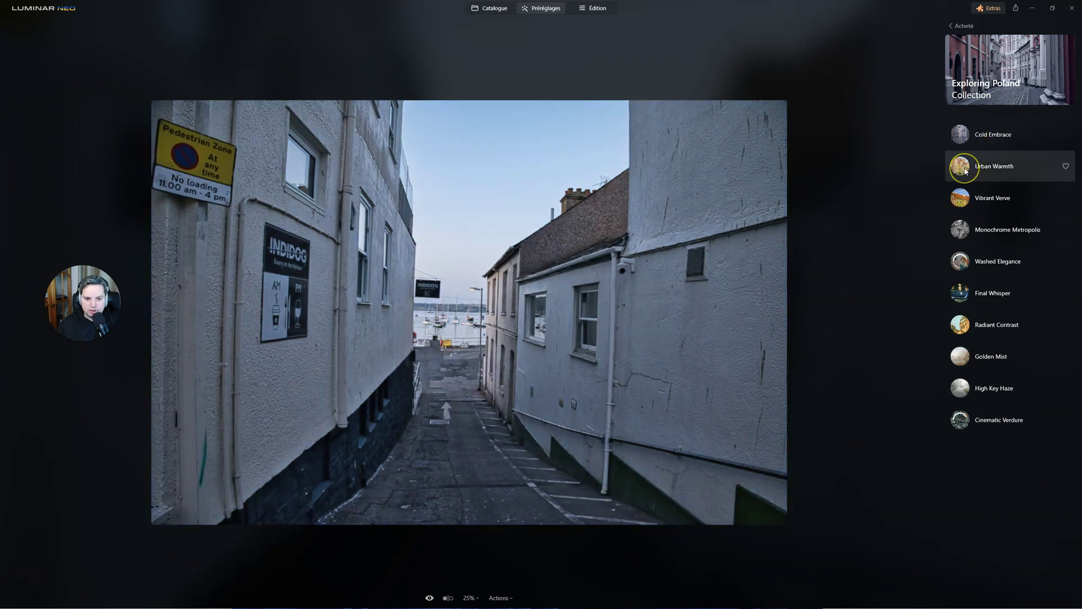
left_click(966, 169)
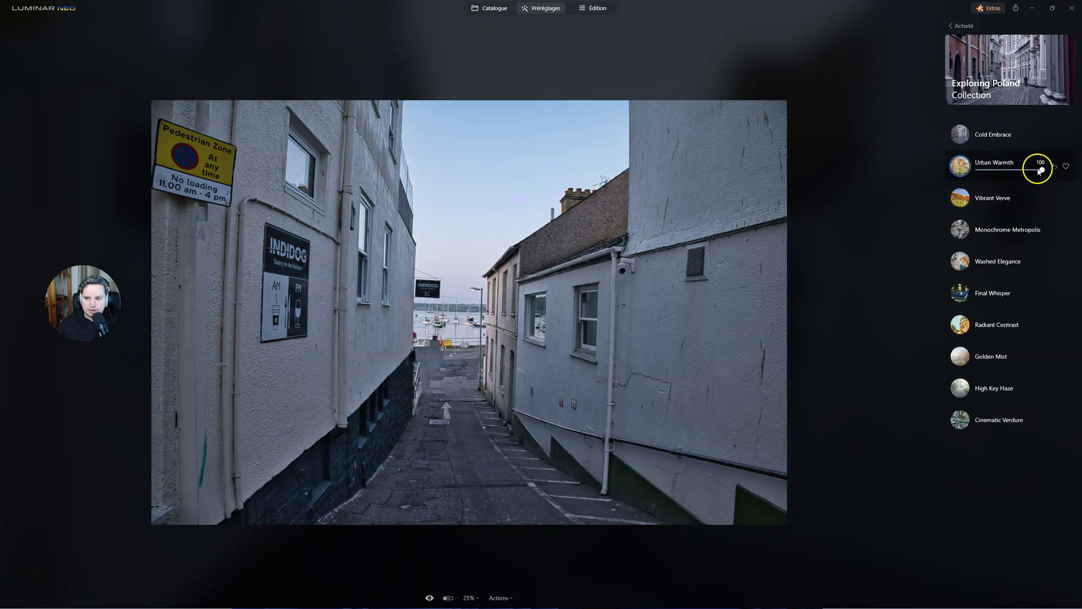
mouse_move(1040, 170)
left_mouse_down()
mouse_move(987, 170)
mouse_move(1033, 170)
left_mouse_up()
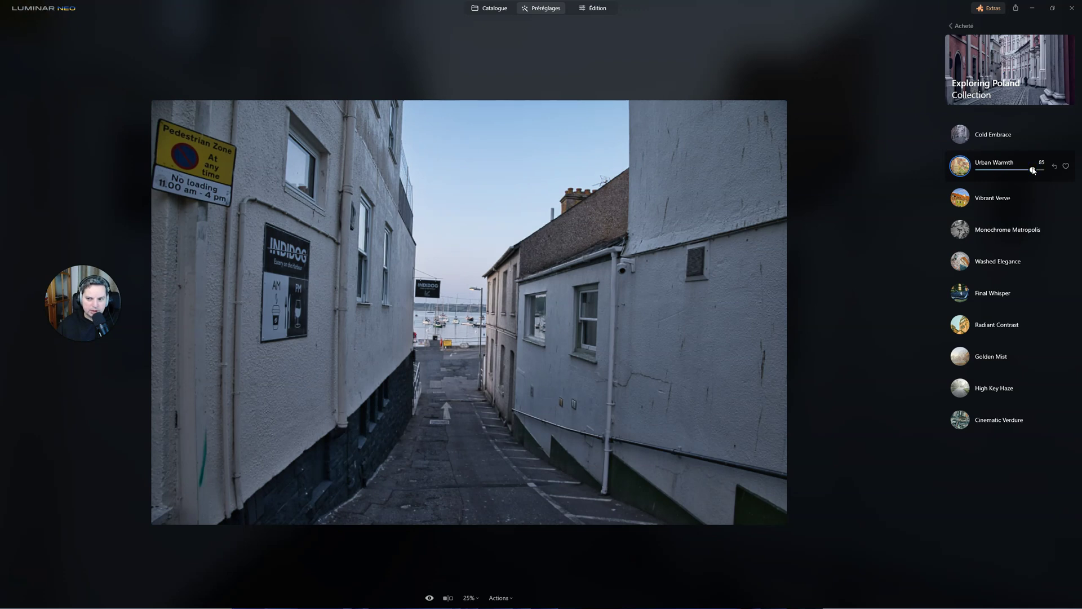
Open the photo's RAW development edits and enable the automatic distortion corrections (Corrections de distorsion automatiques) under Optique.
left_click(593, 7)
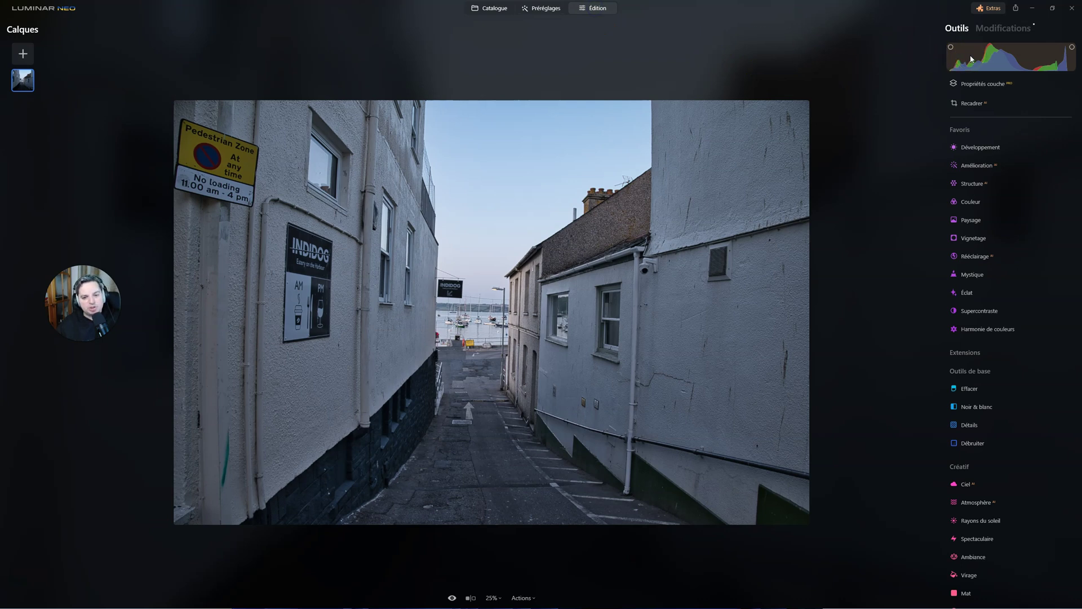
left_click(1024, 31)
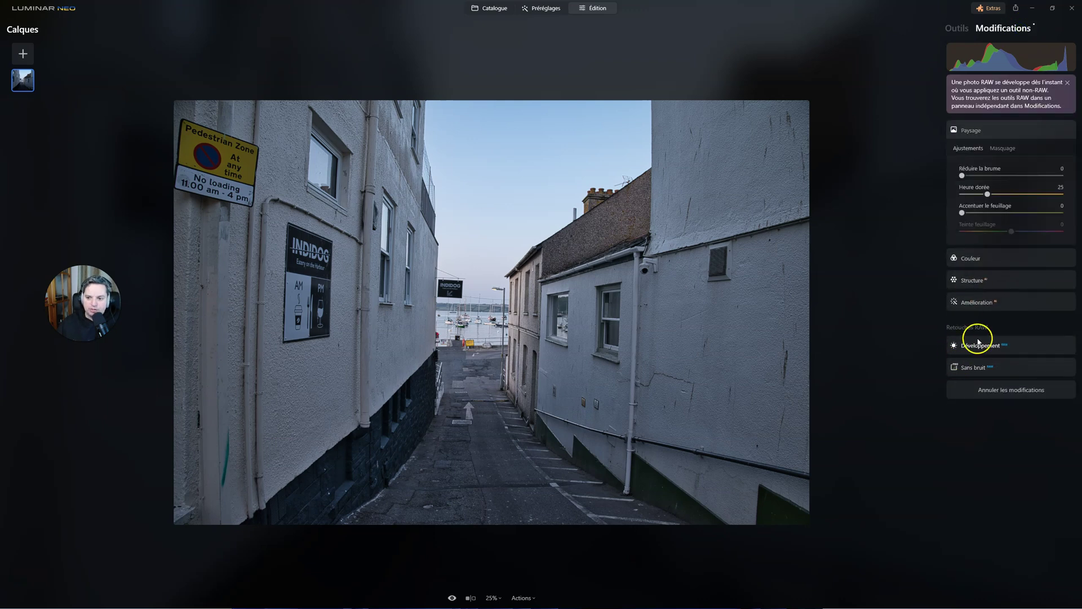
left_click(979, 332)
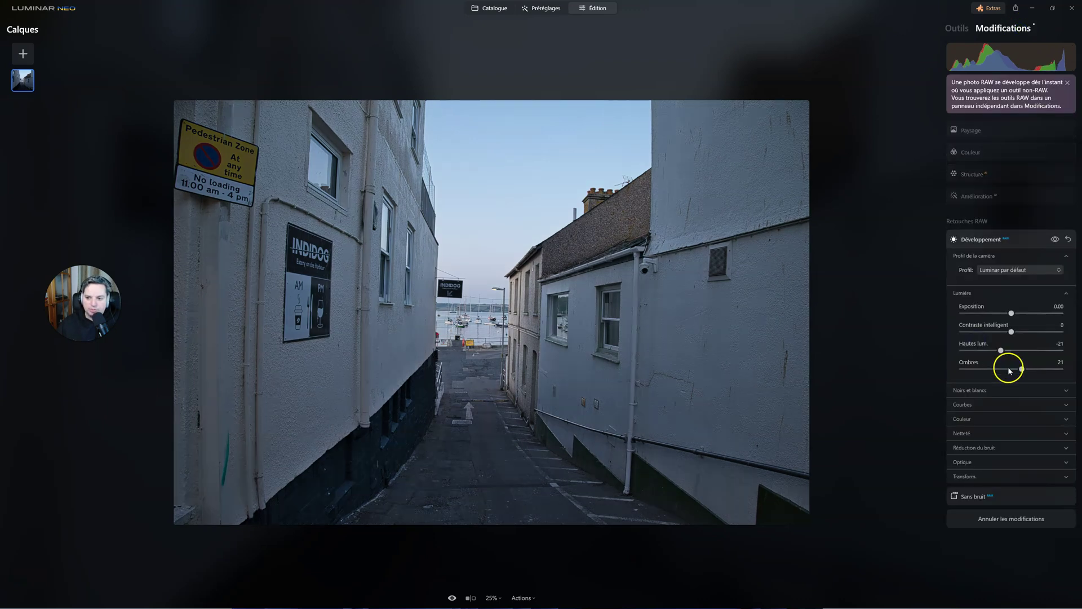
left_click(969, 464)
left_click(962, 467)
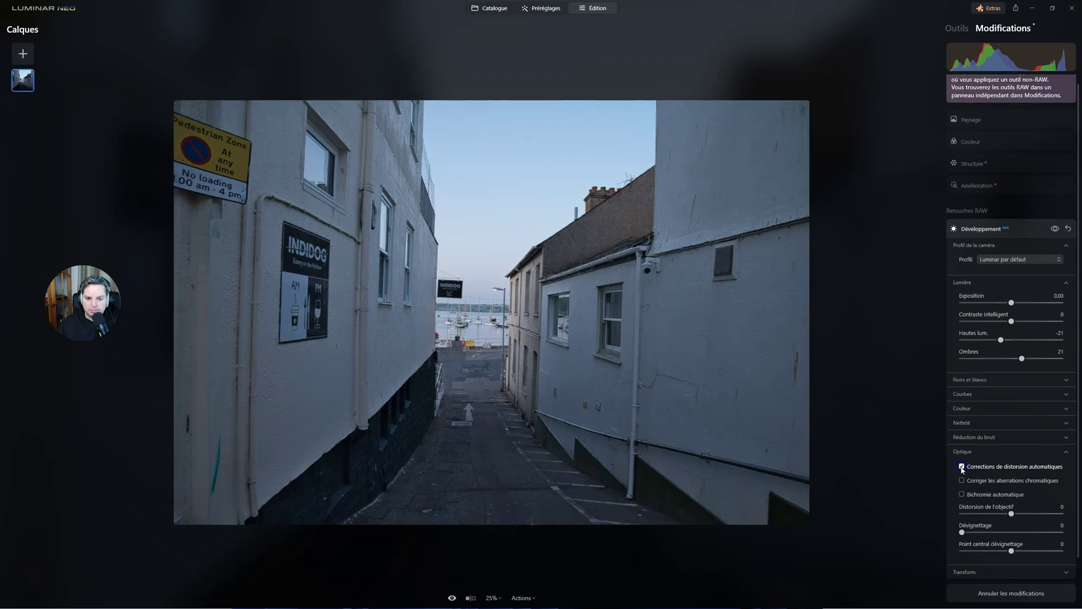
Apply the automatic perspective correction from the Transform settings of the RAW development.
scroll(1000, 484, "down", 1)
scroll(973, 551, "down", 4)
left_click(1015, 476)
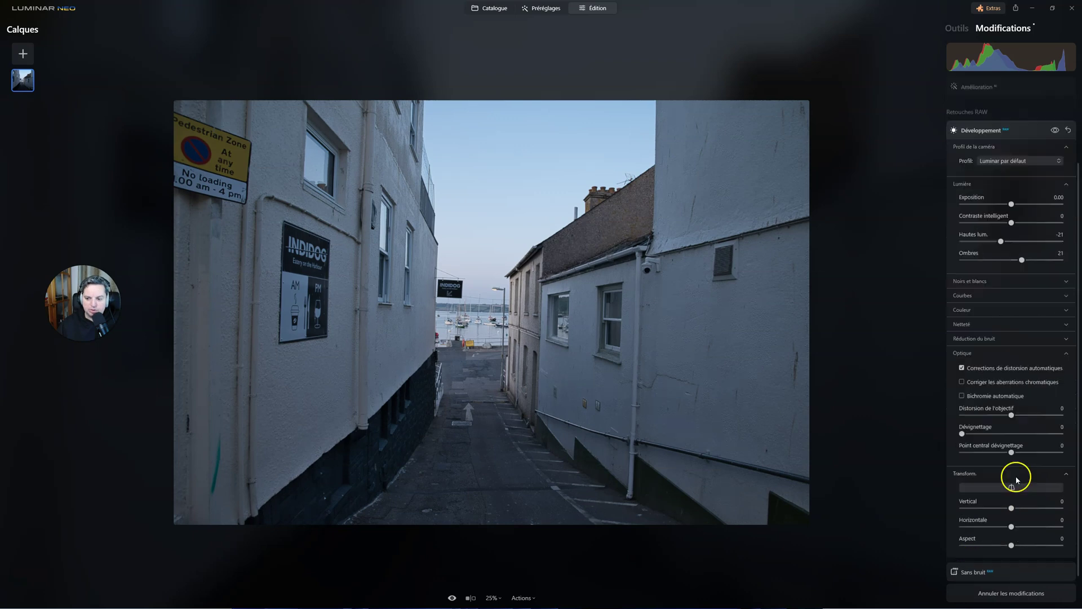
left_click(1012, 487)
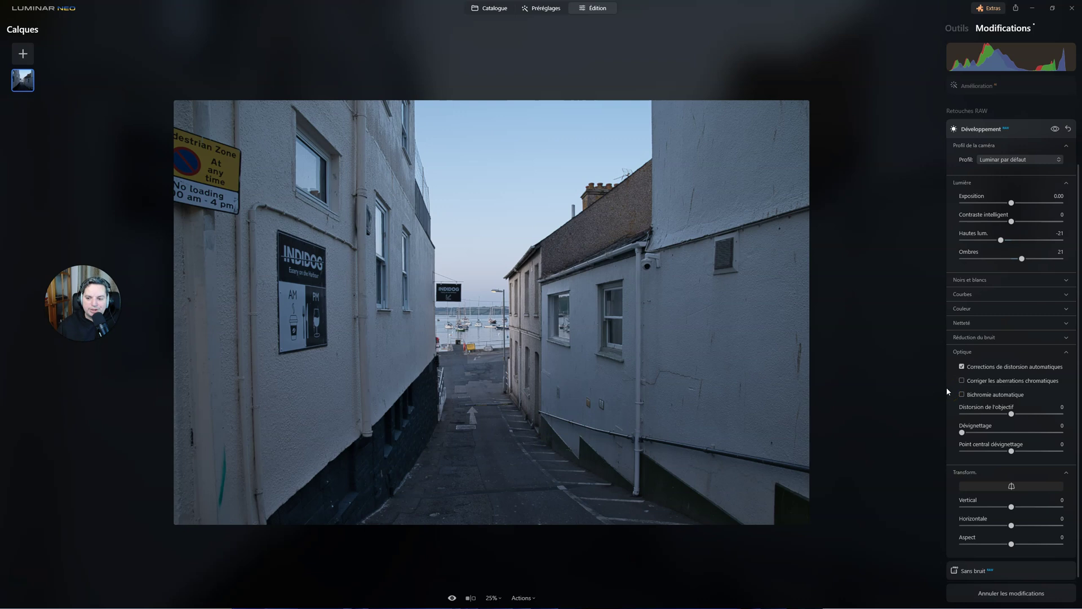
Set Ombres to 57 and Hautes lum. to -65, and assign the Camera Neutral profile to the photo.
left_click_drag(1022, 258, 980, 237)
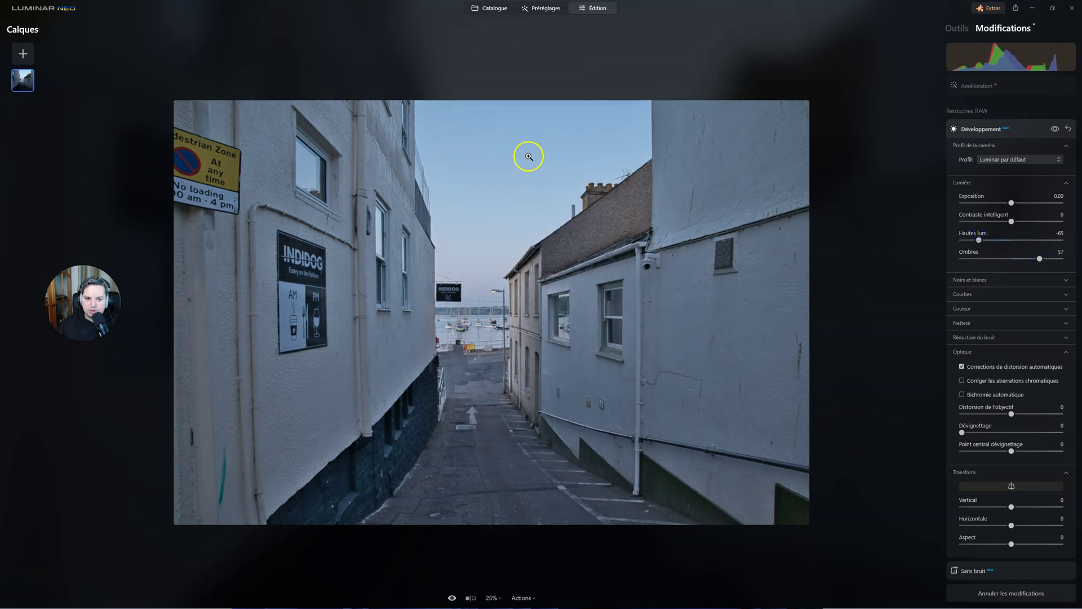
left_click(1020, 160)
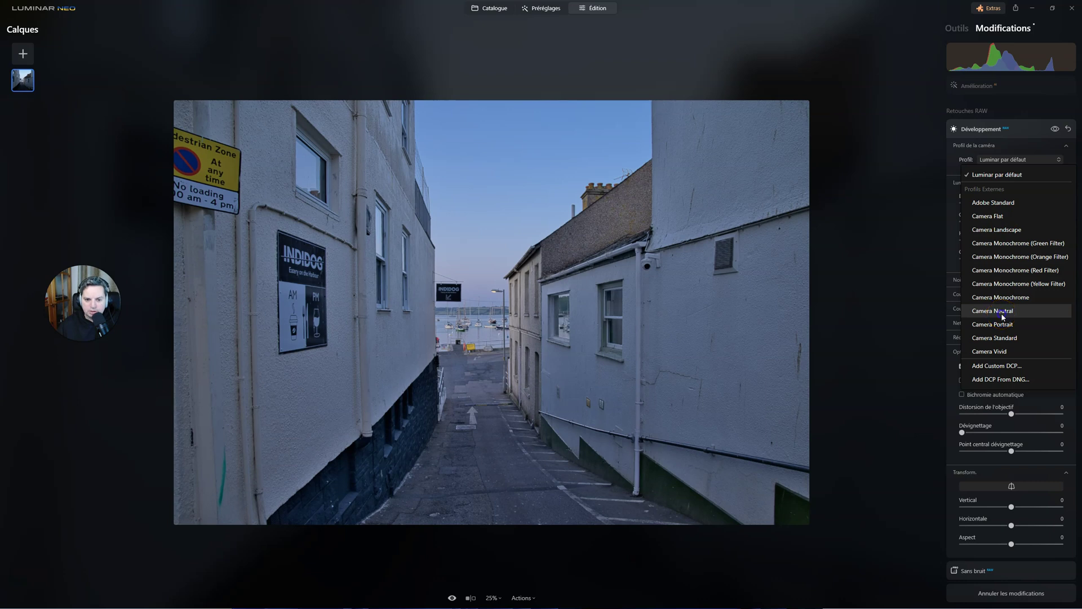
left_click(1004, 317)
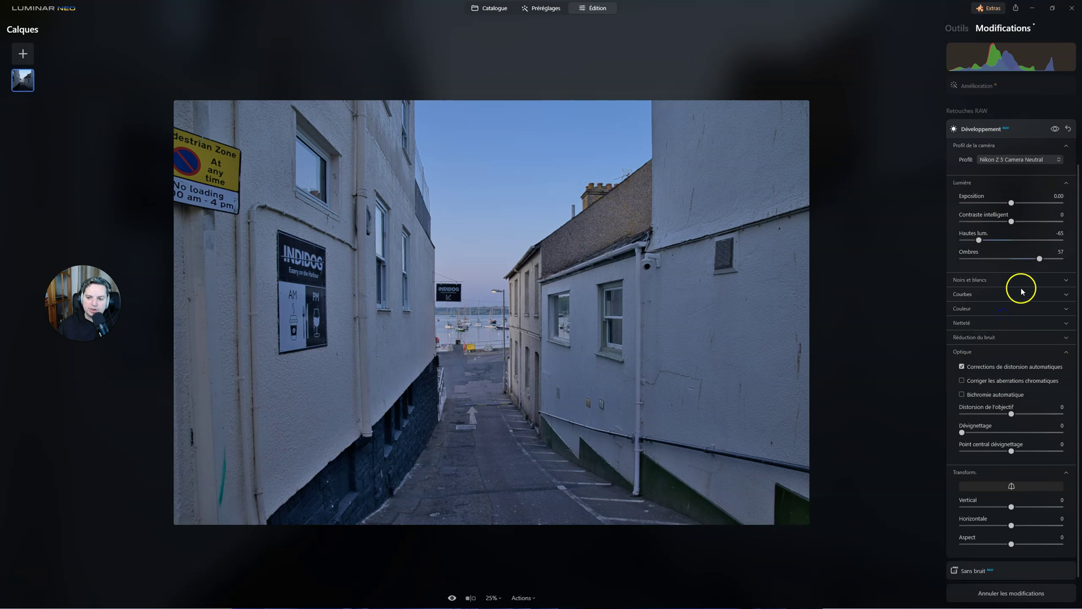
left_click(992, 293)
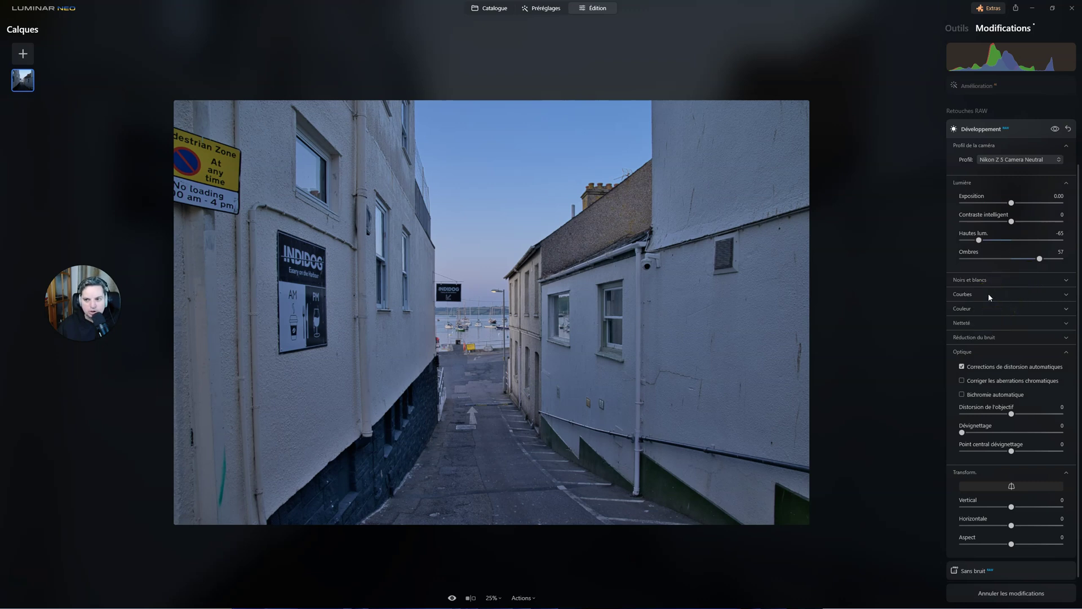
Check the Paysage adjustments, return to the tool list and compare the photo with and without its edits.
scroll(980, 231, "up", 2)
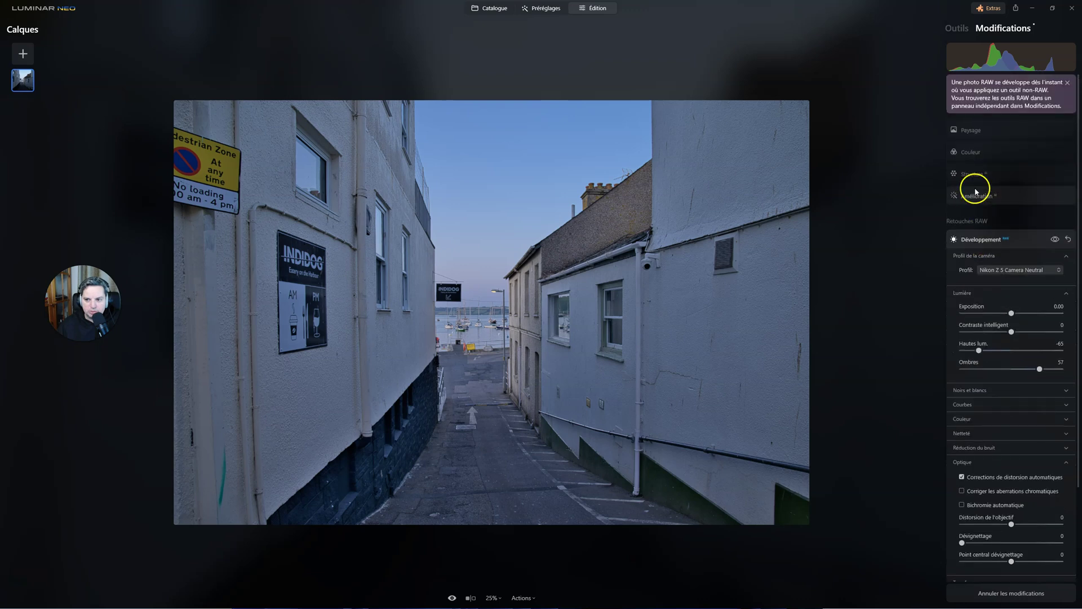
left_click(966, 129)
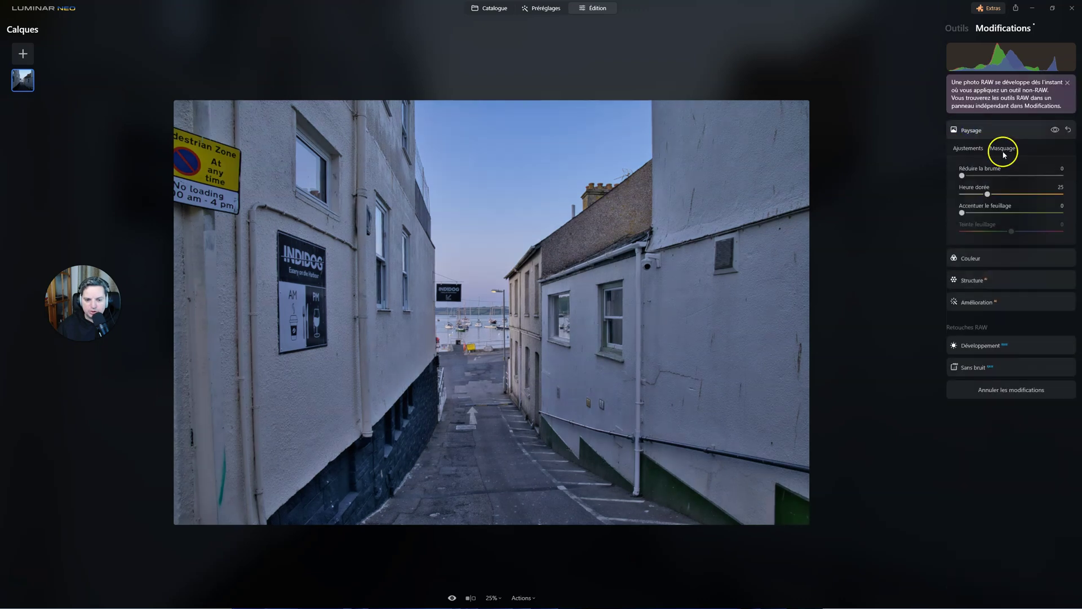
left_click(962, 29)
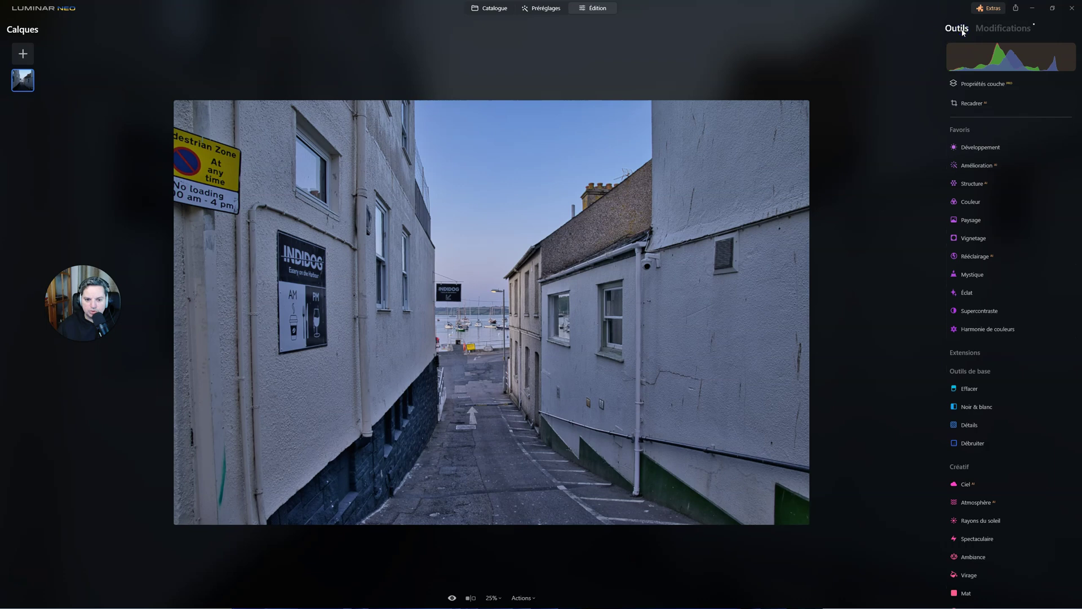
left_click(453, 598)
left_click(452, 598)
left_click(453, 598)
left_click(453, 598)
left_click(453, 598)
left_click(453, 598)
left_click(453, 598)
left_click(453, 598)
left_click(453, 598)
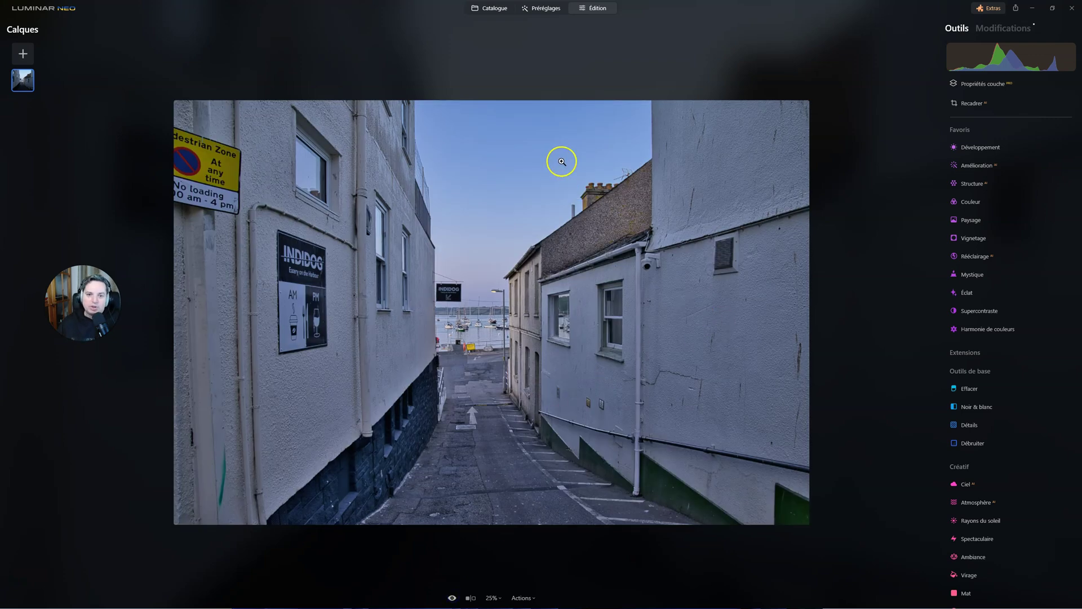
Open the edited photo in Gomme générative from the catalogue, try masking the INDIDOG wall sign's edge, and undo that stroke.
left_click(492, 9)
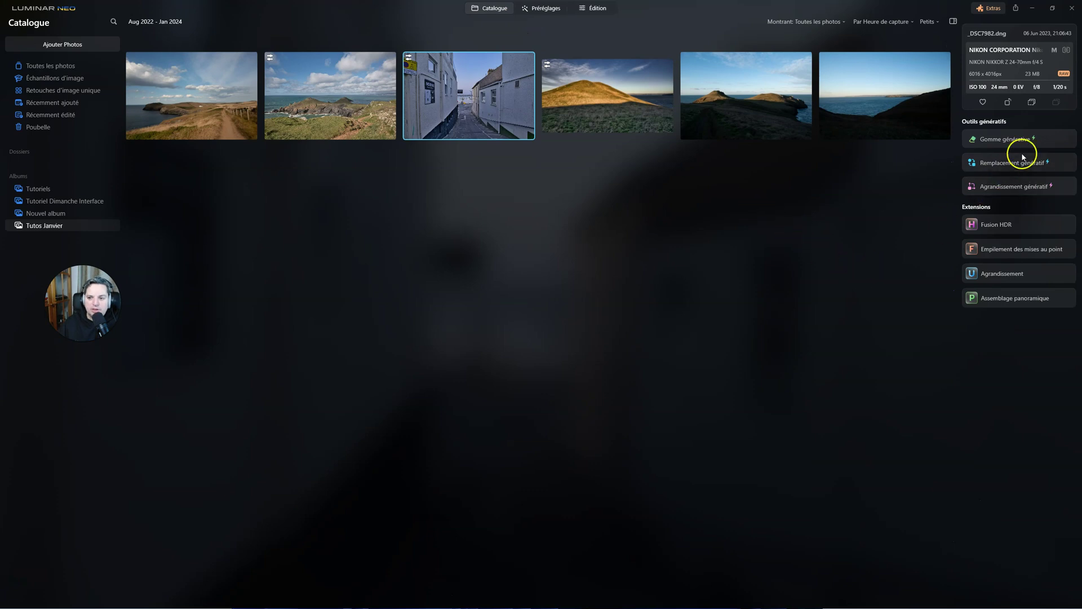
left_click(1015, 139)
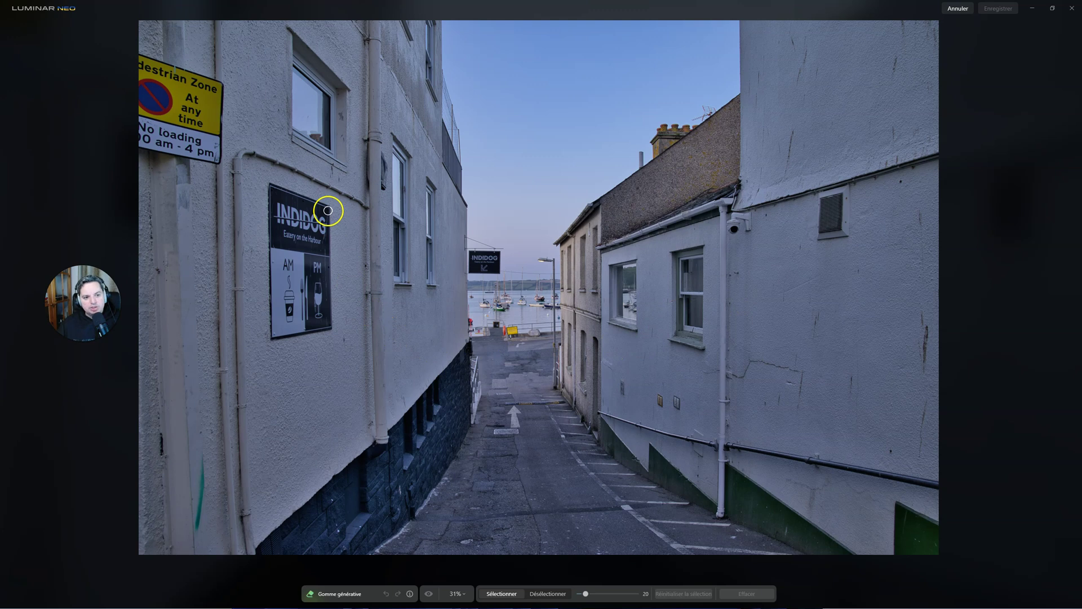
left_click(270, 187)
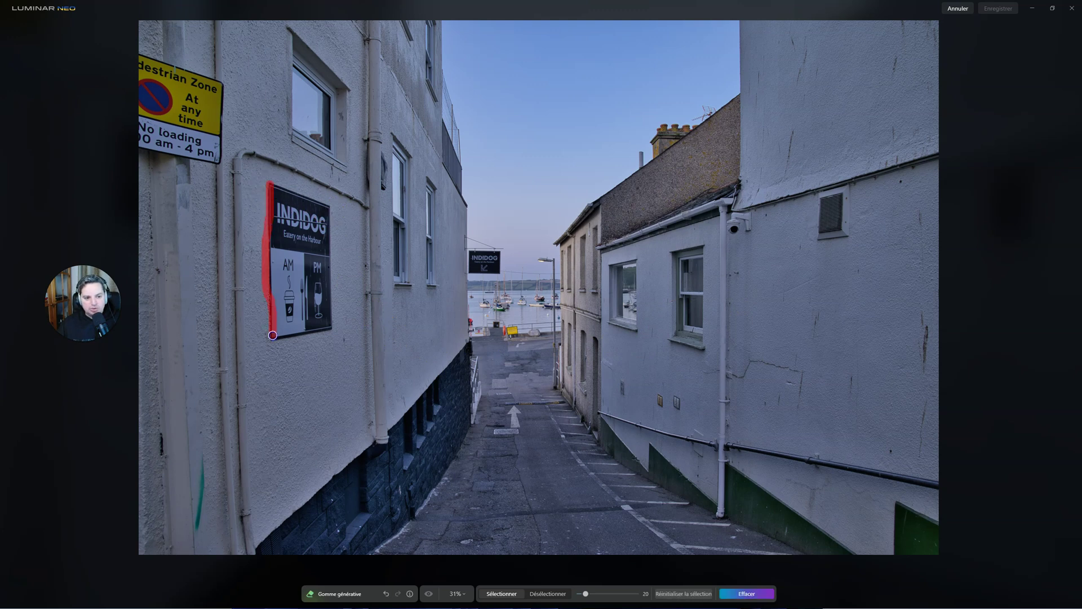
key("ctrl+z")
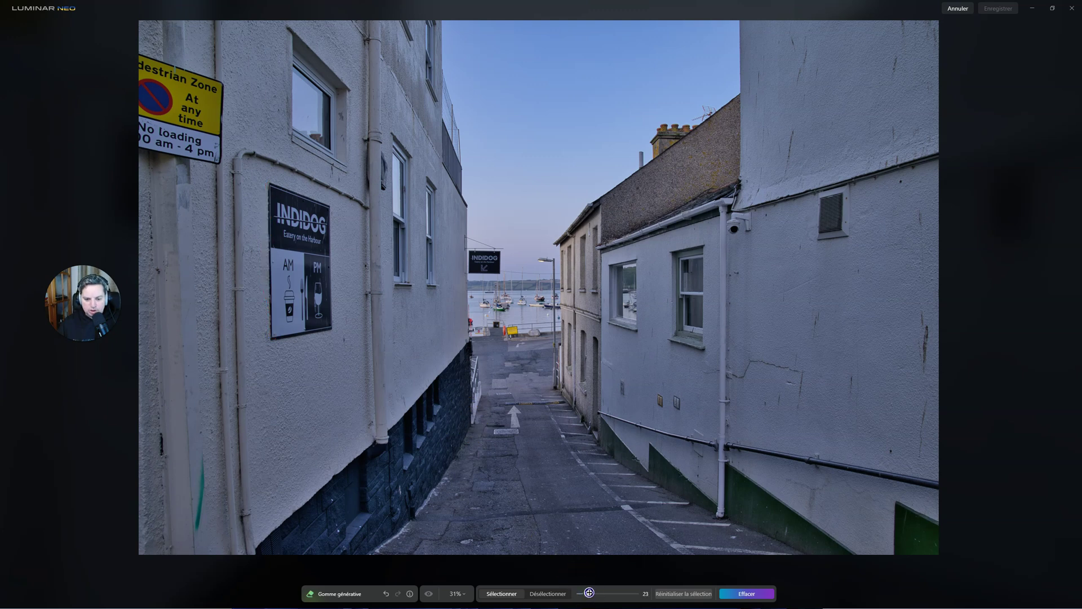
Paint over the large INDIDOG wall sign with a size 67 selection brush and erase it.
mouse_move(273, 188)
left_mouse_down()
mouse_move(330, 203)
mouse_move(329, 324)
mouse_move(273, 329)
mouse_move(281, 205)
mouse_move(318, 216)
mouse_move(309, 269)
mouse_move(297, 217)
left_mouse_up()
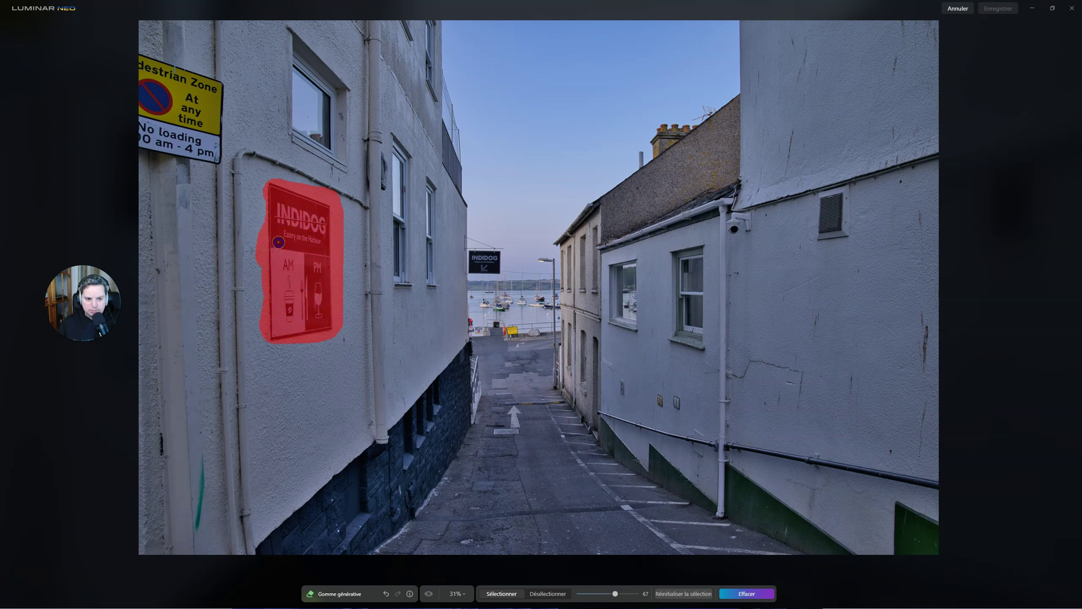
left_click(553, 594)
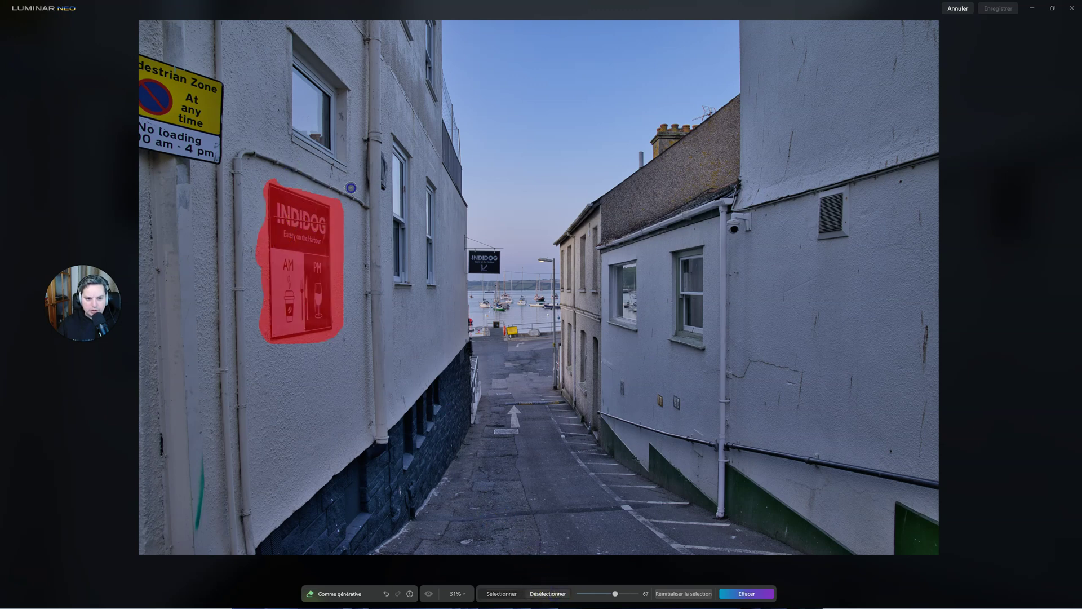
left_click(496, 594)
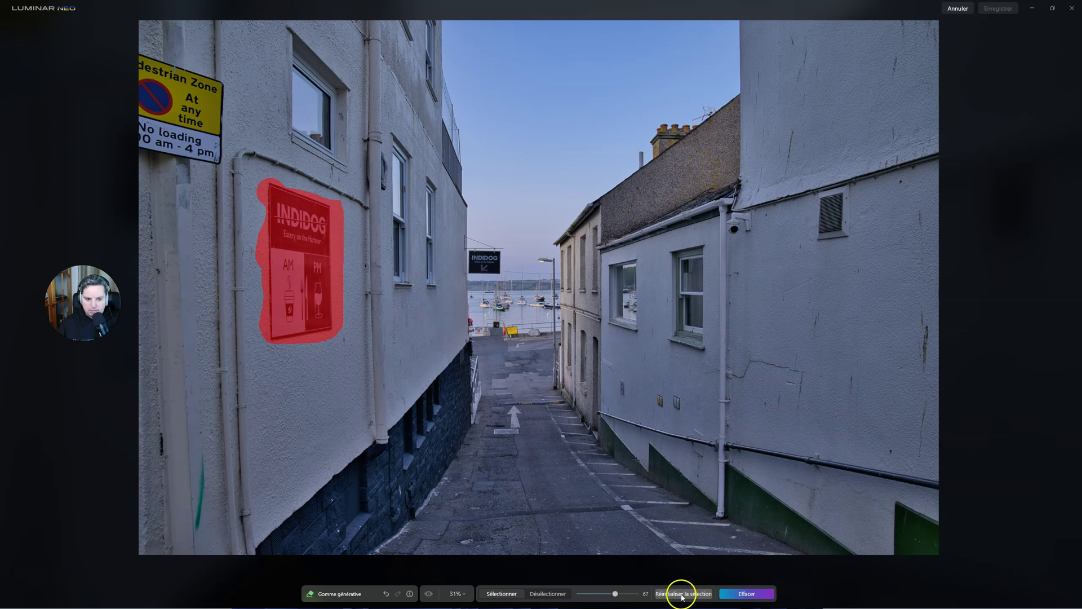
left_click(761, 597)
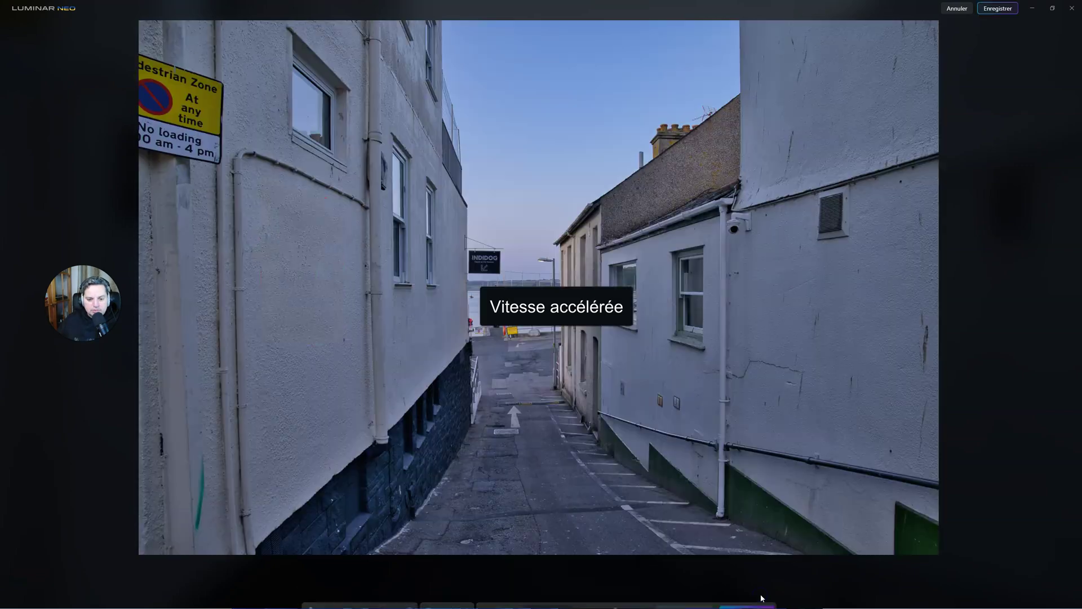
Examine the erased sign area up close, comparing the wall before and after the removal.
left_click_drag(270, 192, 249, 274)
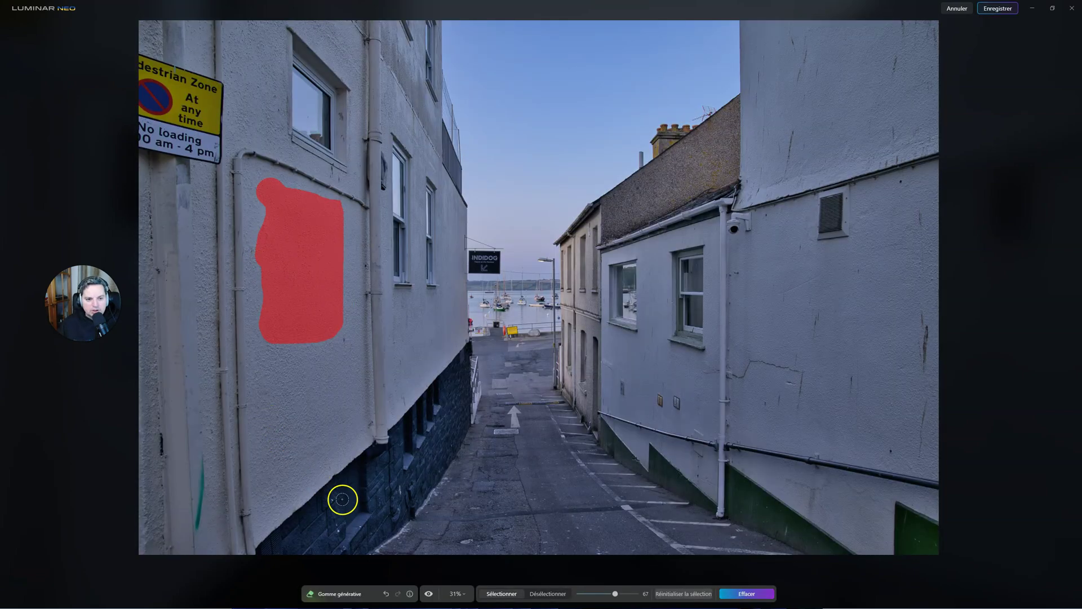
scroll(285, 314, "up", 3)
scroll(271, 319, "up", 3)
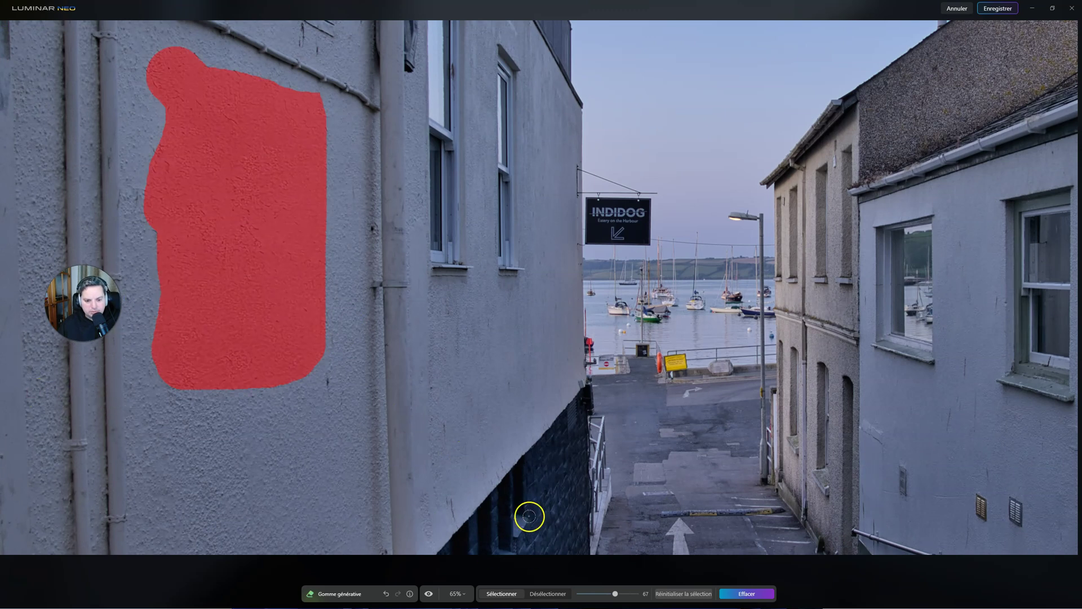
left_click(427, 592)
left_click_drag(432, 596, 432, 596)
scroll(278, 375, "up", 3)
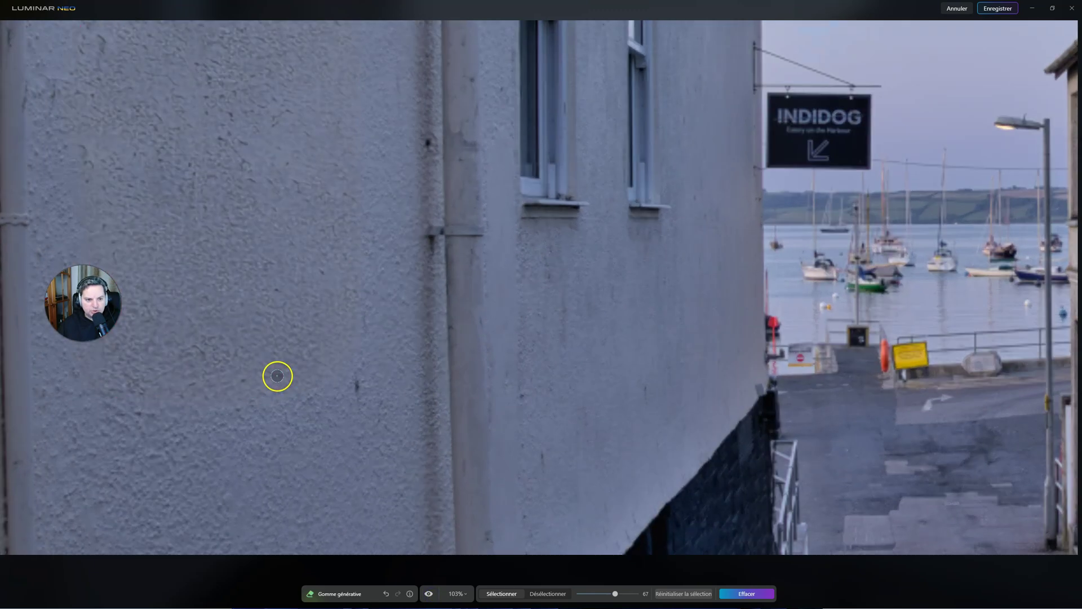
left_click_drag(431, 596, 431, 596)
left_click(431, 596)
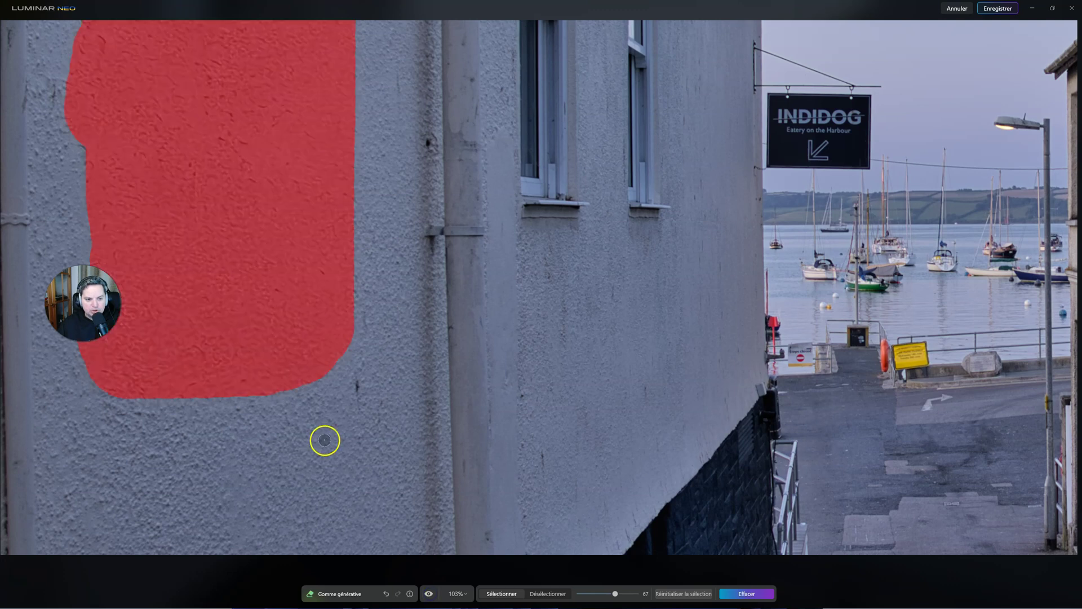
Return to a view of the whole photo and reset the selection over the removed sign.
key("ctrl+0")
key("ctrl+minus")
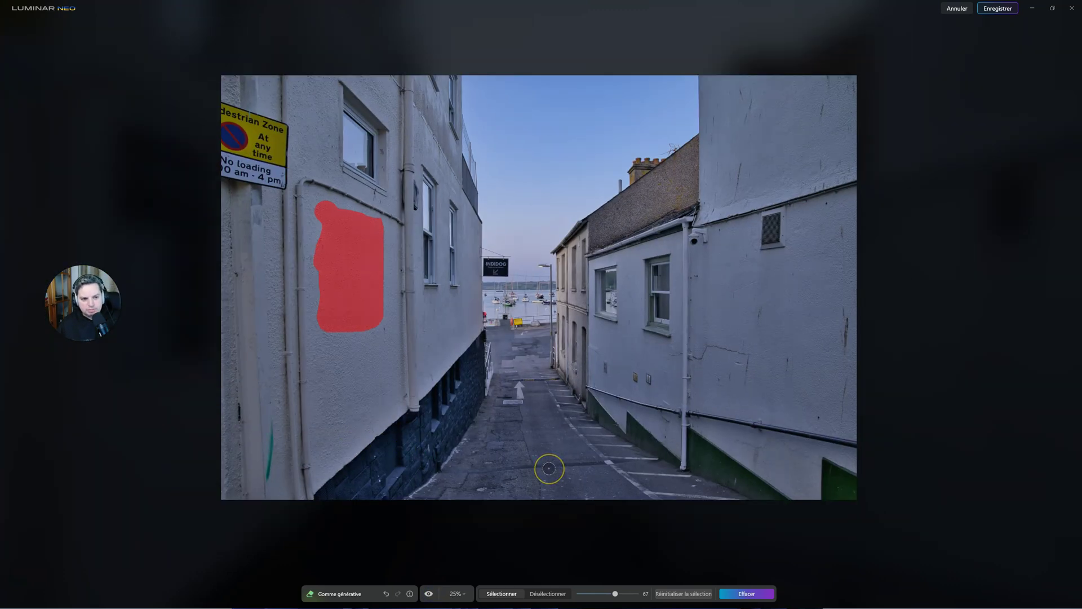
left_click(685, 594)
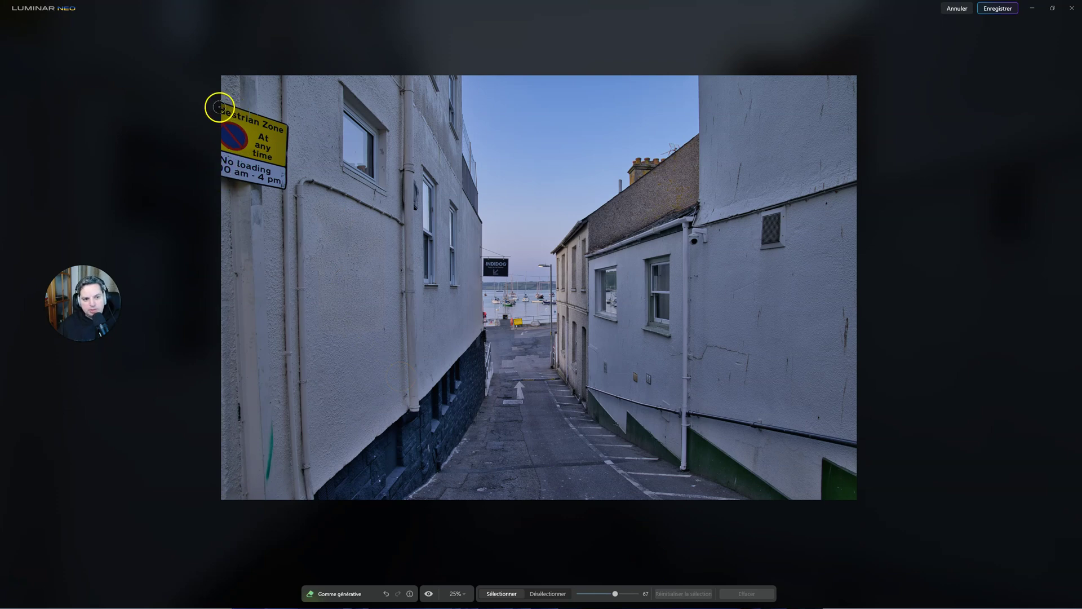
Paint over the whole yellow Pedestrian Zone sign with the size 67 selection brush and erase it.
left_click_drag(220, 105, 231, 106)
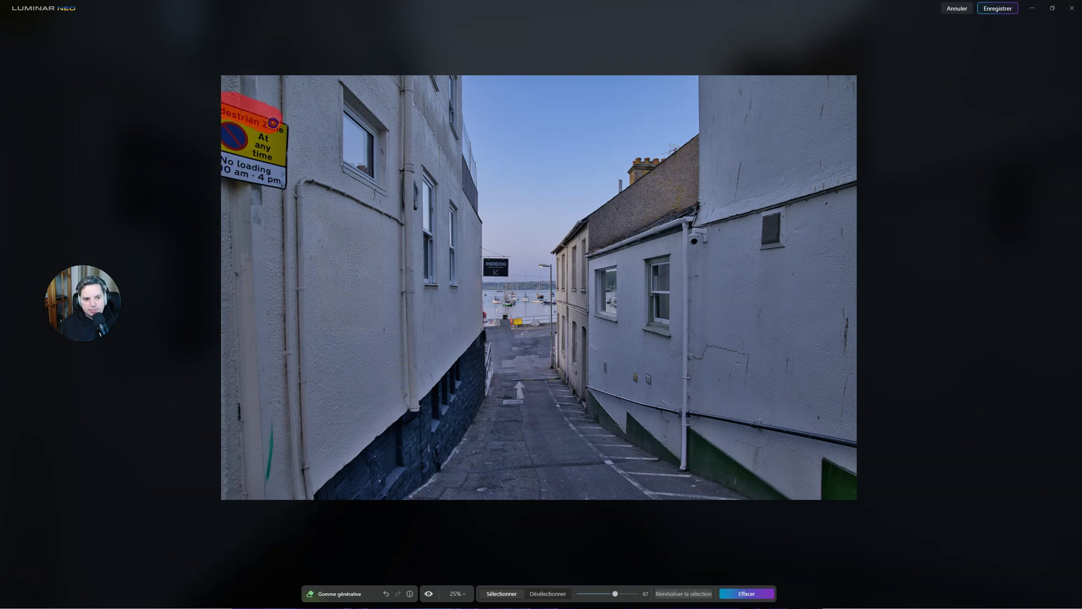
mouse_move(280, 139)
left_mouse_down()
mouse_move(279, 182)
mouse_move(235, 176)
left_mouse_up()
left_click_drag(261, 132, 238, 151)
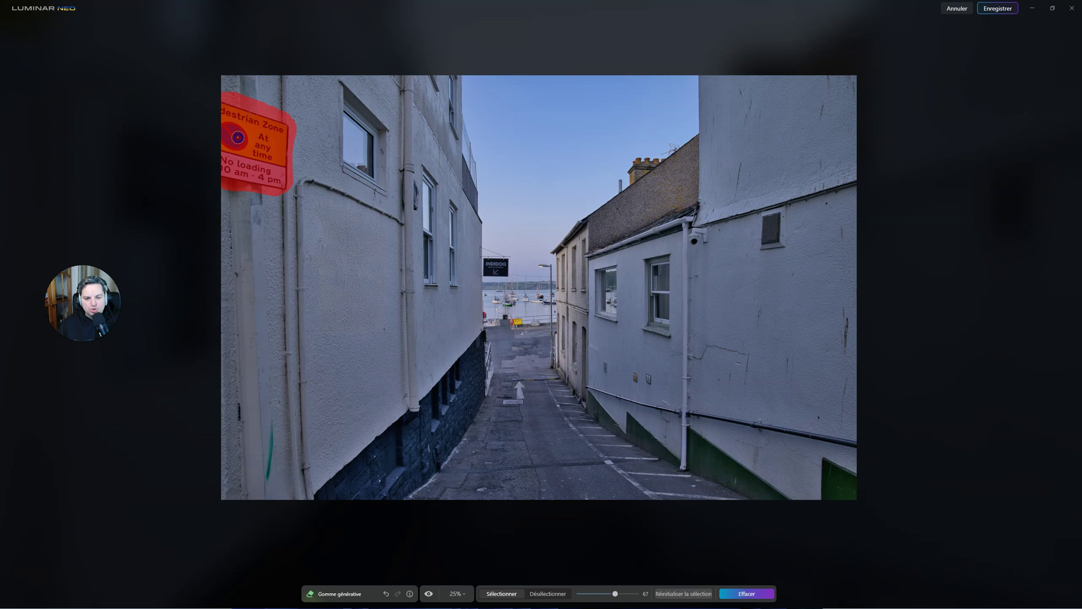
mouse_move(235, 137)
left_mouse_down()
mouse_move(257, 146)
mouse_move(234, 107)
mouse_move(258, 153)
mouse_move(252, 169)
mouse_move(254, 110)
mouse_move(275, 120)
mouse_move(283, 150)
mouse_move(280, 174)
mouse_move(232, 184)
mouse_move(248, 111)
mouse_move(280, 117)
mouse_move(260, 152)
mouse_move(241, 130)
mouse_move(226, 132)
mouse_move(262, 157)
mouse_move(245, 129)
mouse_move(292, 147)
left_mouse_up()
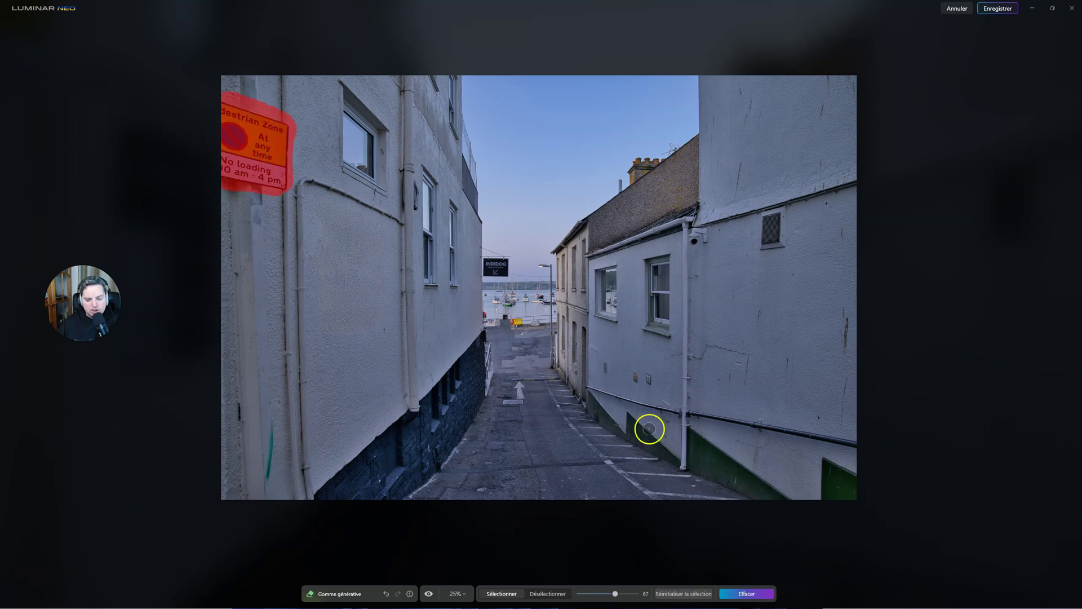
left_click(749, 594)
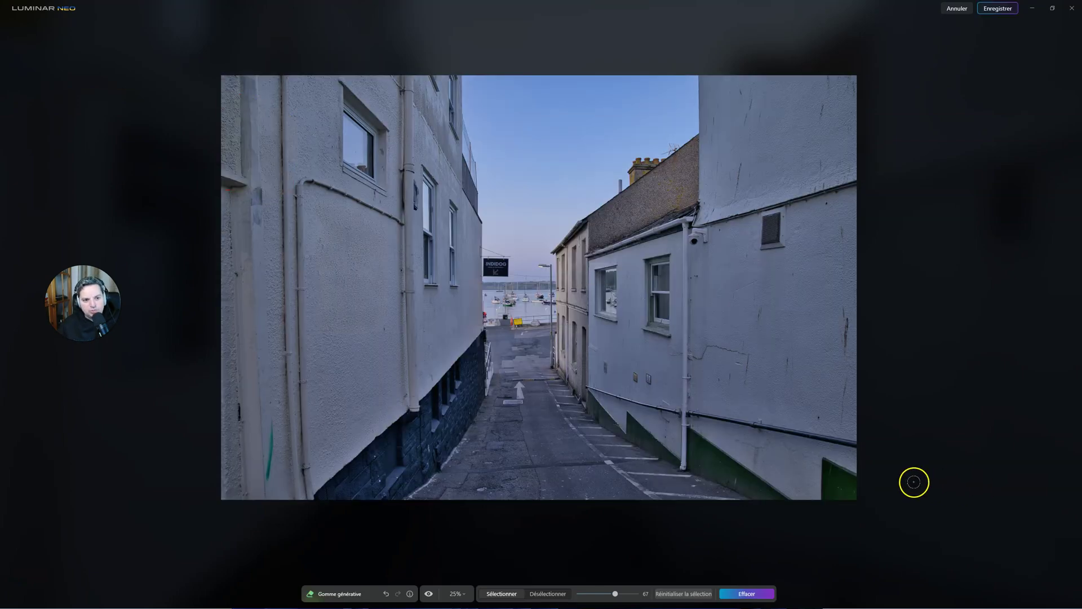
Compare the photo before and after the removal of the Pedestrian Zone sign.
left_click(430, 595)
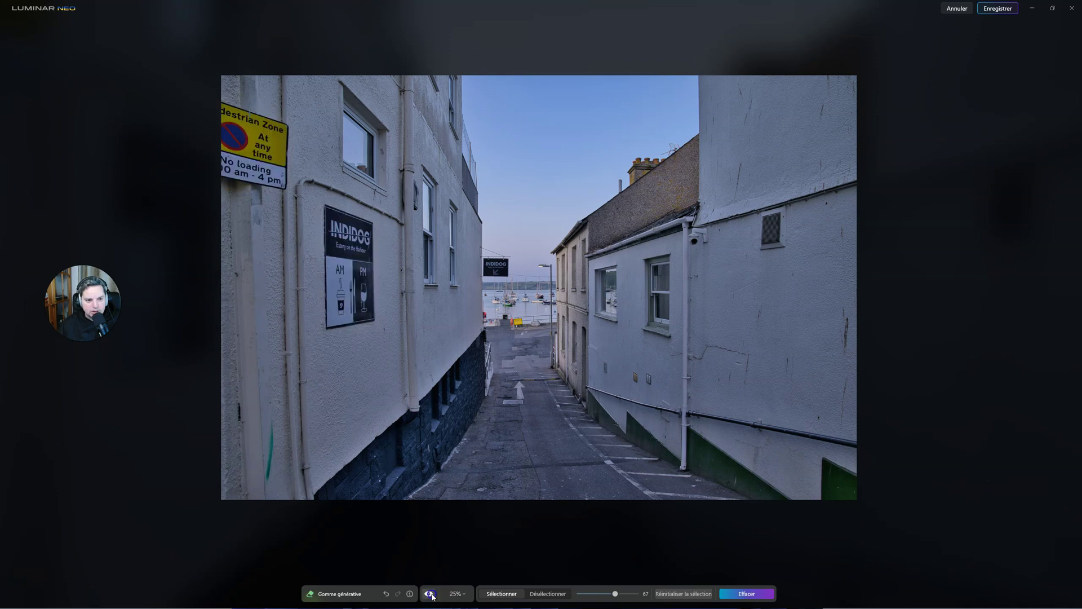
left_click(430, 594)
left_click_drag(242, 113, 270, 175)
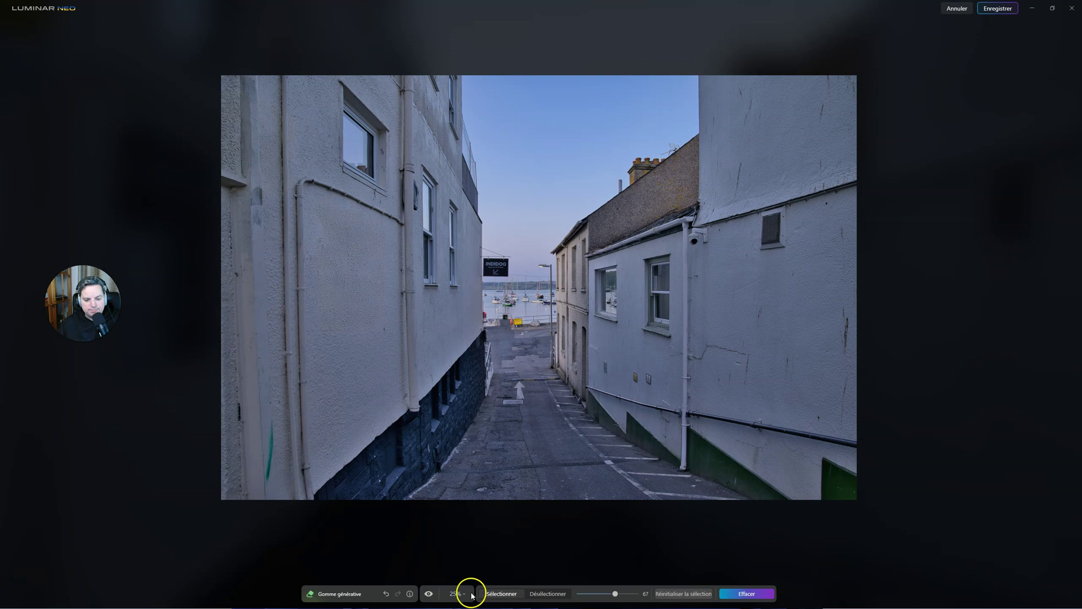
left_click(431, 594)
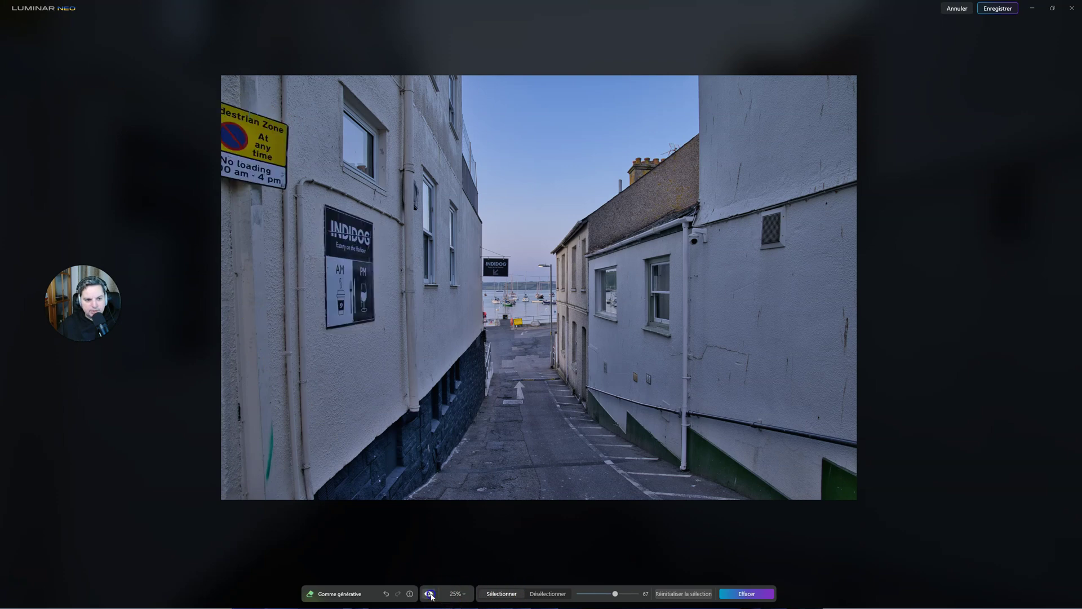
left_click(430, 594)
left_click(430, 595)
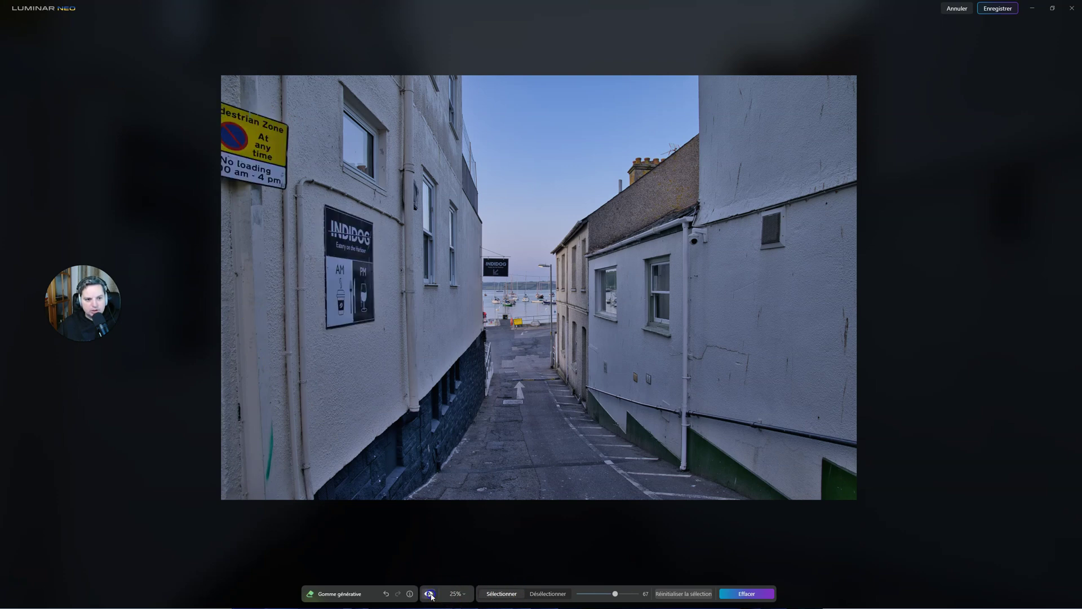
Reset the selection, then paint over the security camera beside the drainpipe on the white wall and erase it.
left_click(684, 593)
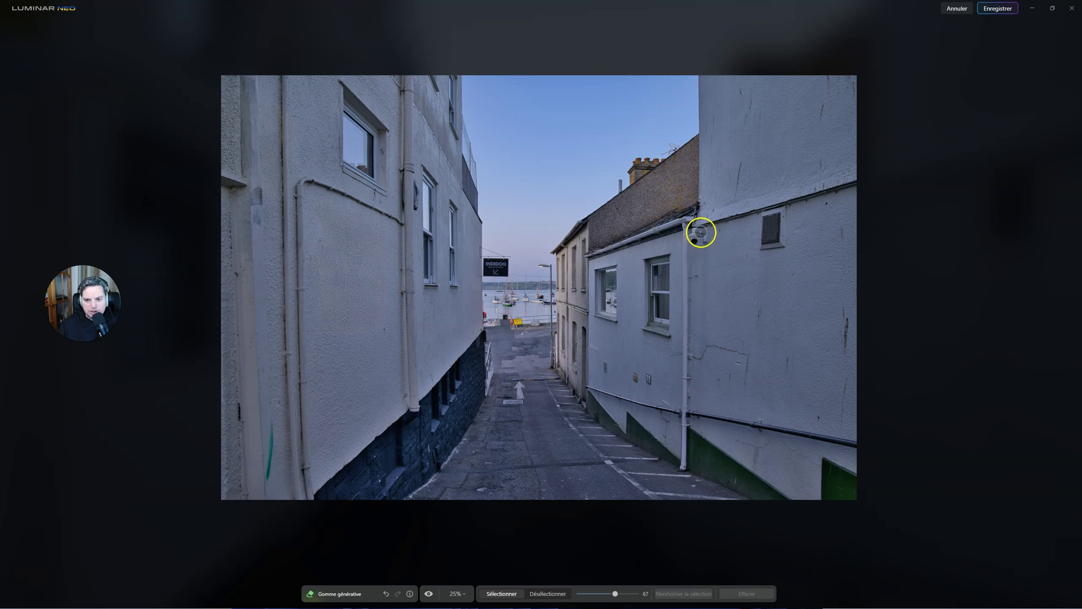
left_click_drag(706, 234, 698, 232)
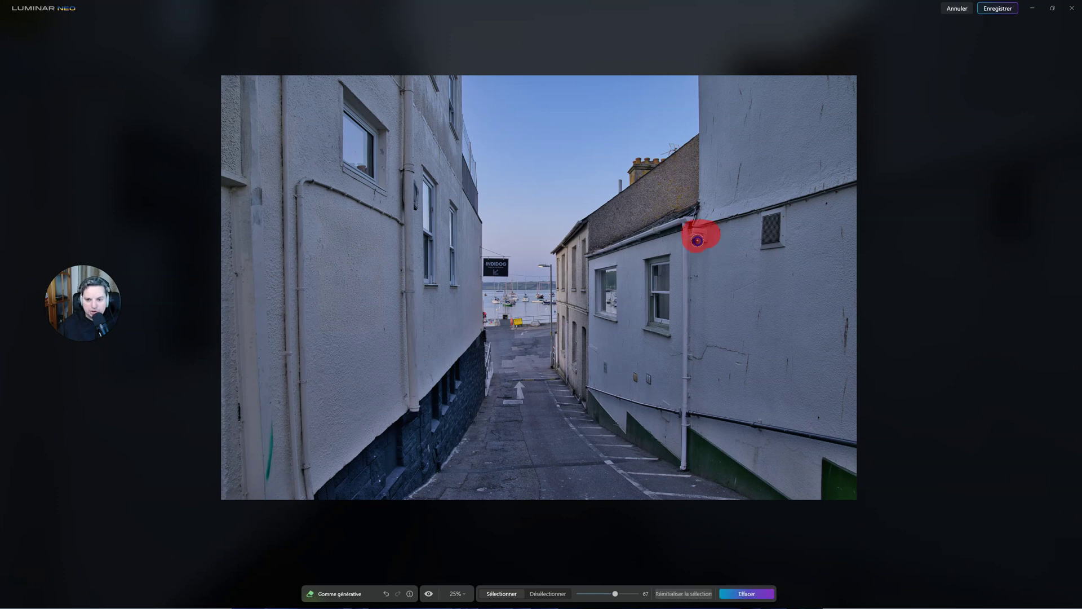
left_click(752, 593)
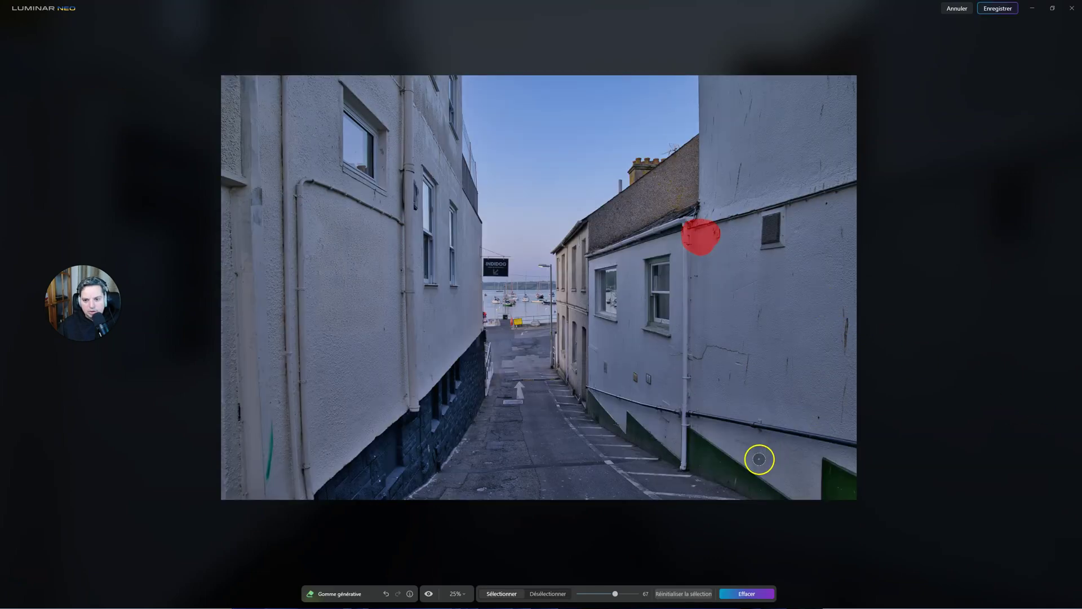
Examine the erased camera area up close, comparing the wall before and after the removal.
scroll(693, 254, "up", 3)
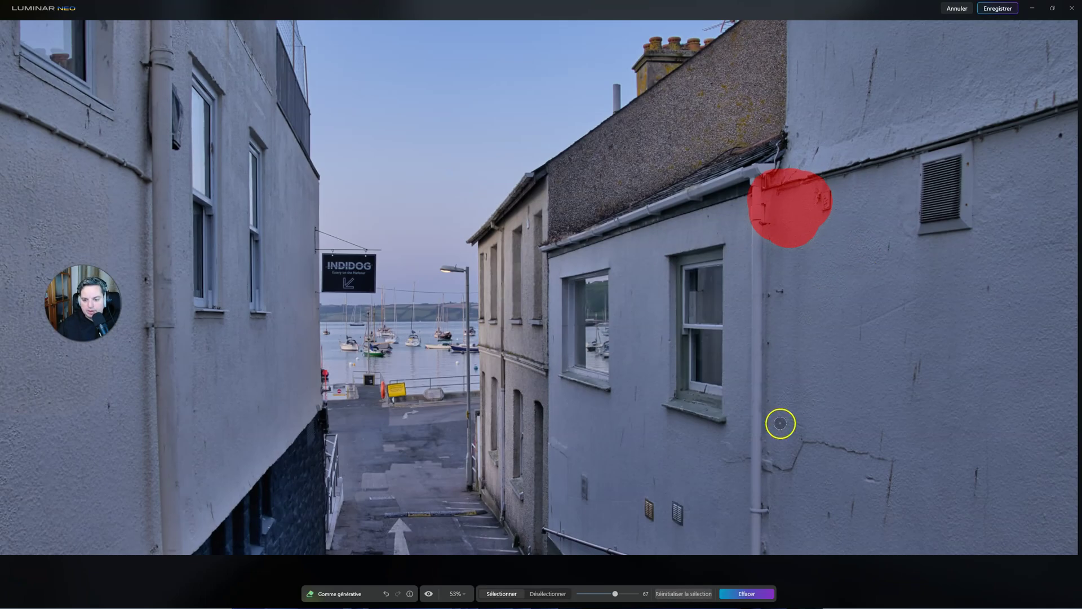
left_click(428, 595)
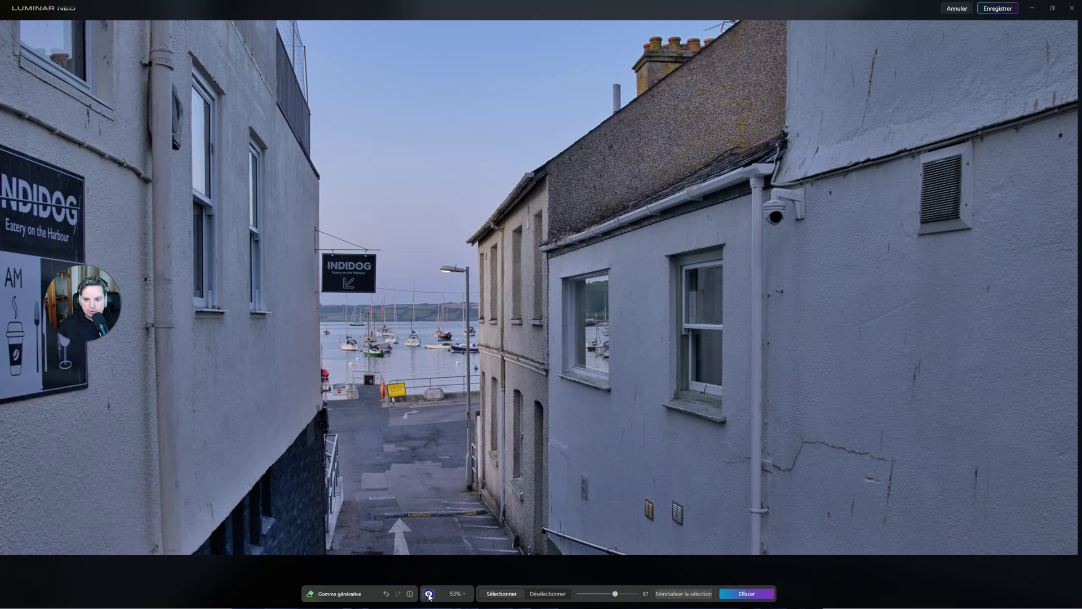
left_click(429, 594)
left_click(429, 594)
left_click(429, 594)
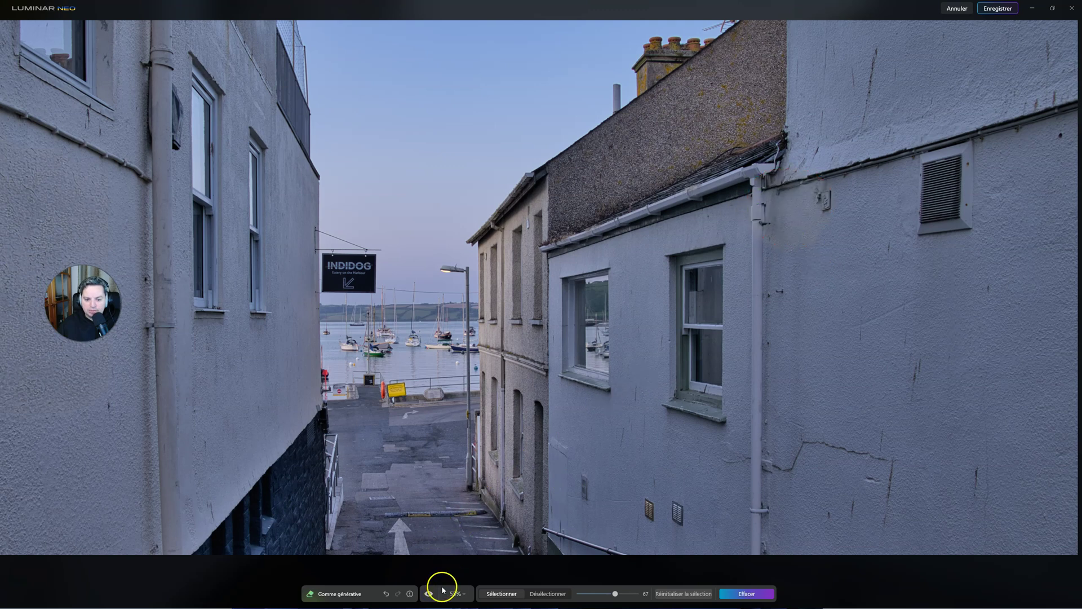
left_click(430, 594)
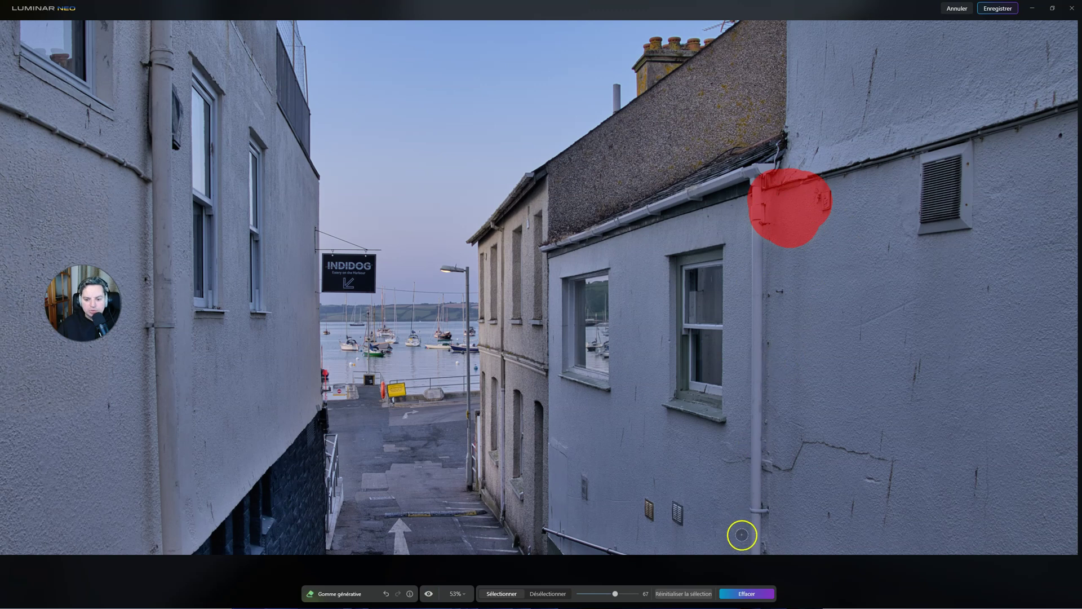
Clear the selection over the removed camera, then paint over the hanging INDIDOG sign with its bracket and erase it.
left_click(755, 593)
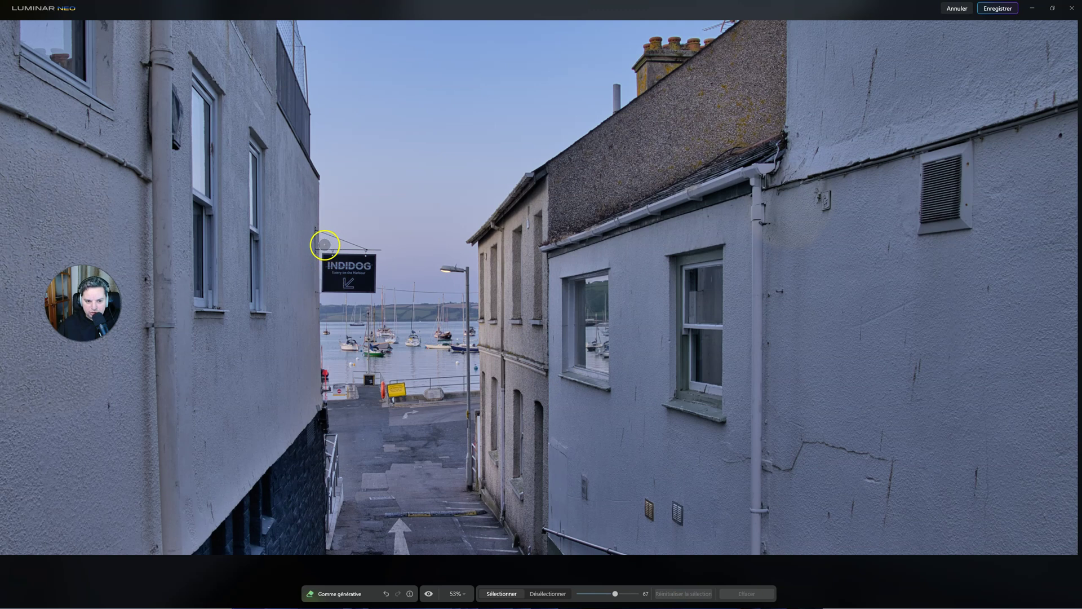
left_click(316, 239)
mouse_move(316, 239)
left_mouse_down()
mouse_move(374, 250)
mouse_move(372, 284)
mouse_move(331, 283)
left_mouse_up()
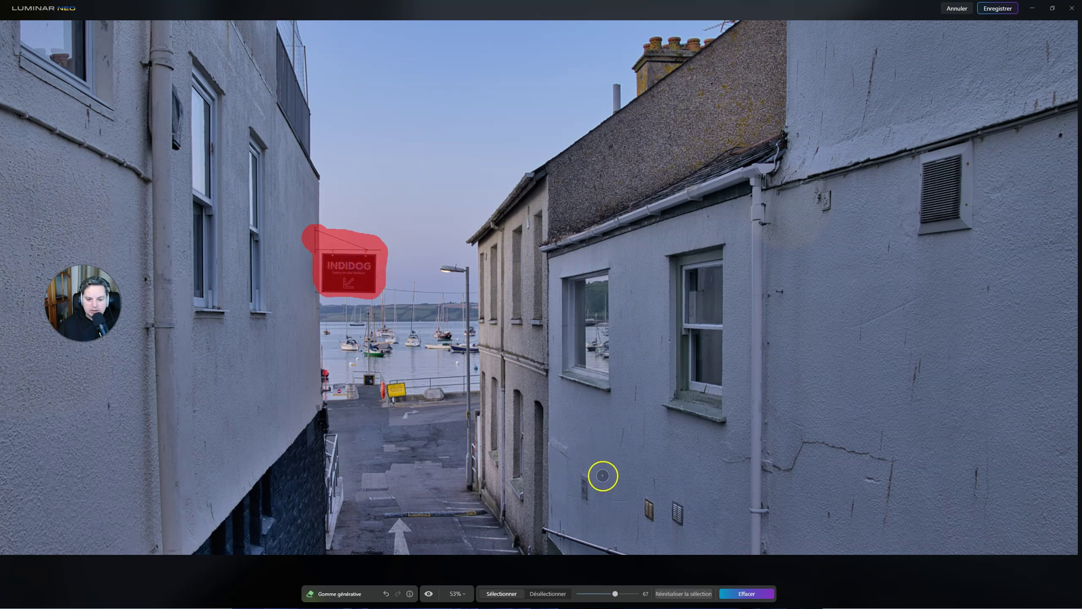
left_click(753, 595)
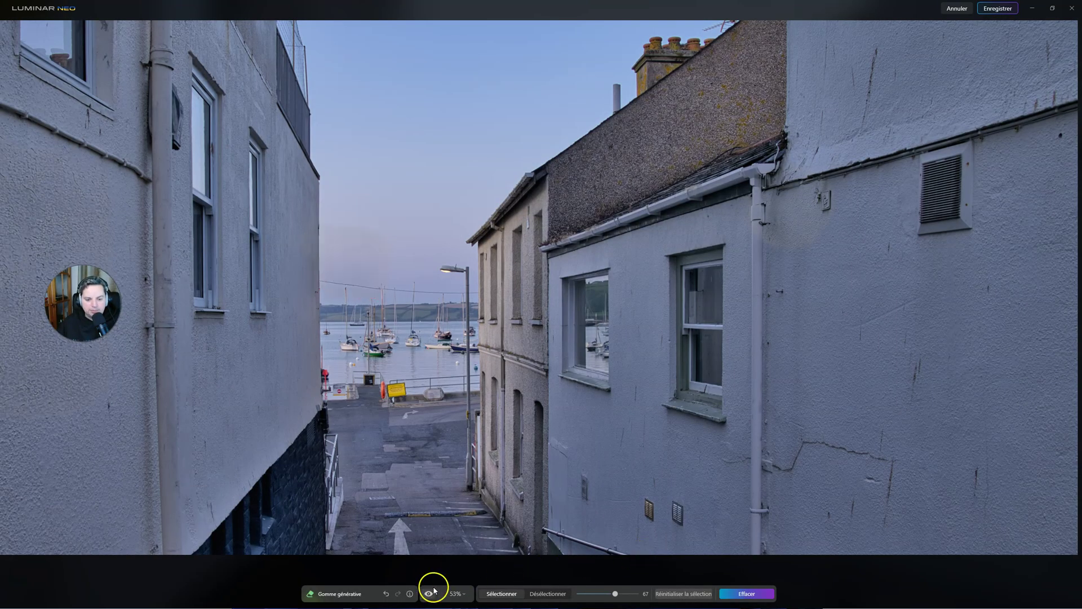
Examine the sky, cable and masts up close where the hanging sign was, comparing before and after the removal.
left_click_drag(431, 593, 432, 595)
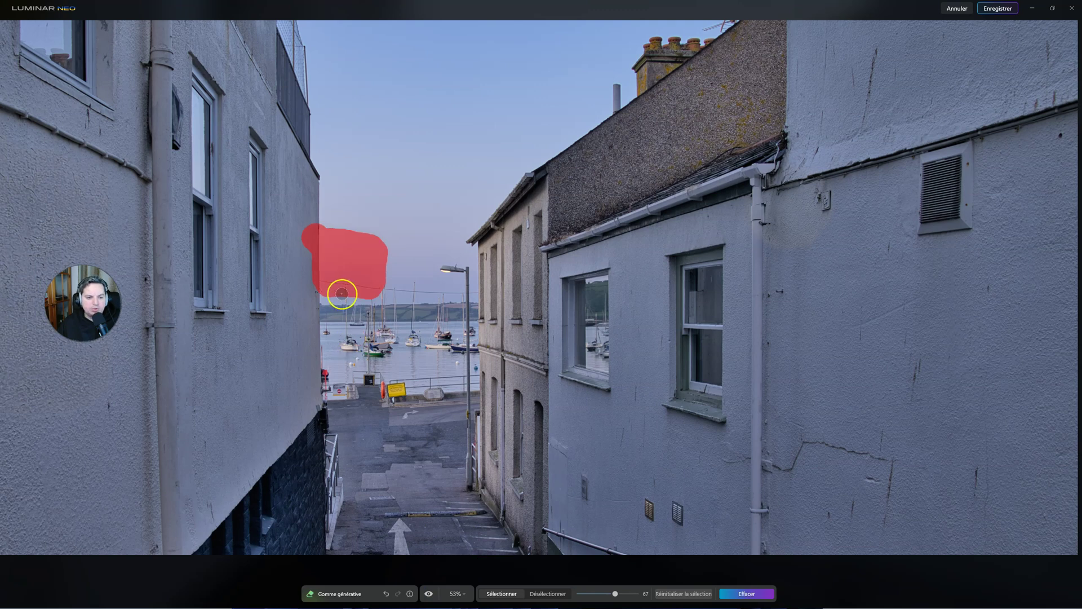
scroll(341, 289, "up", 6)
scroll(462, 397, "down", 2)
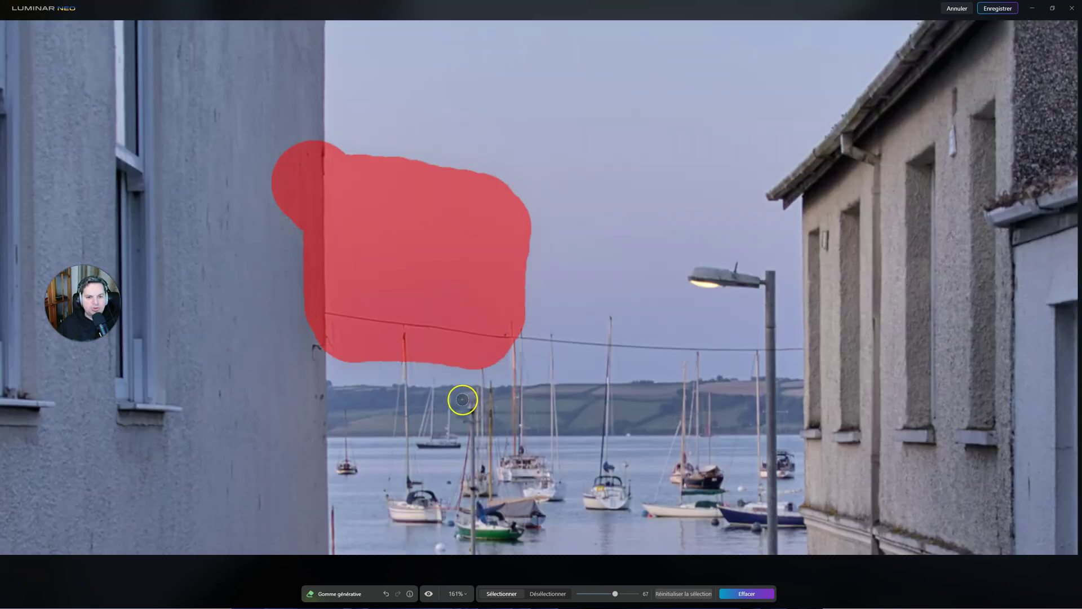
left_click_drag(426, 600, 427, 599)
left_click(427, 599)
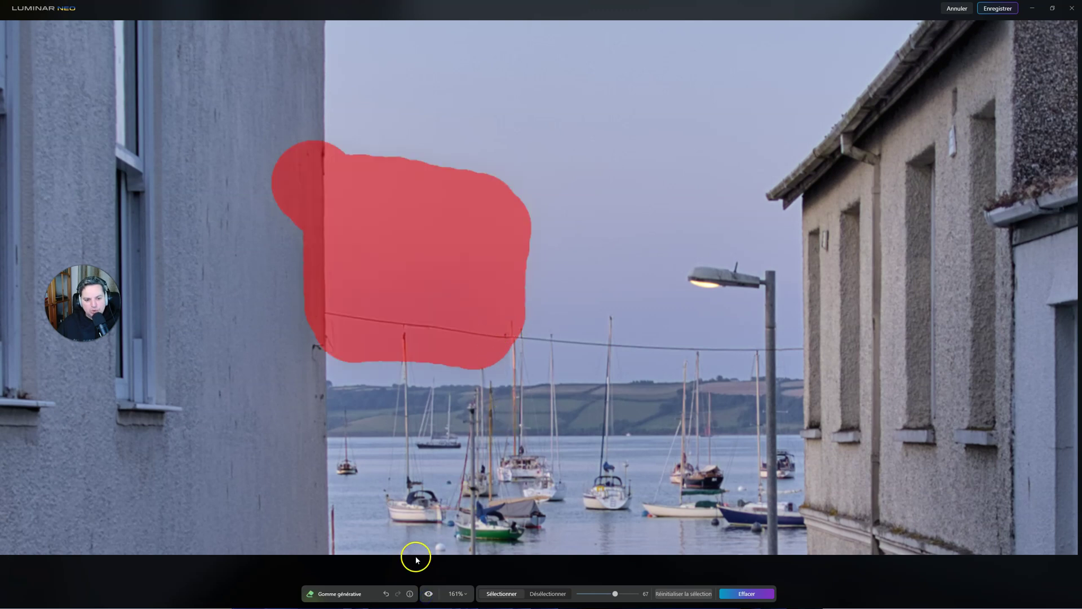
left_click(427, 595)
left_click_drag(428, 599, 429, 599)
key("ctrl+0")
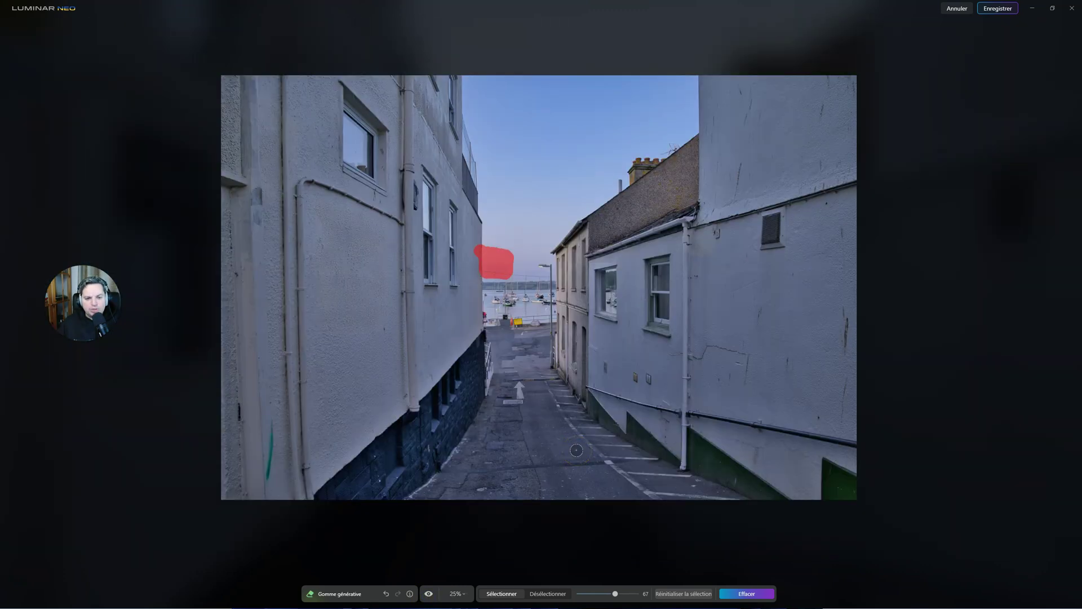
Reset the selection, save the generative eraser result, and open the saved copy from the Generative Creations folder for editing.
left_click(694, 592)
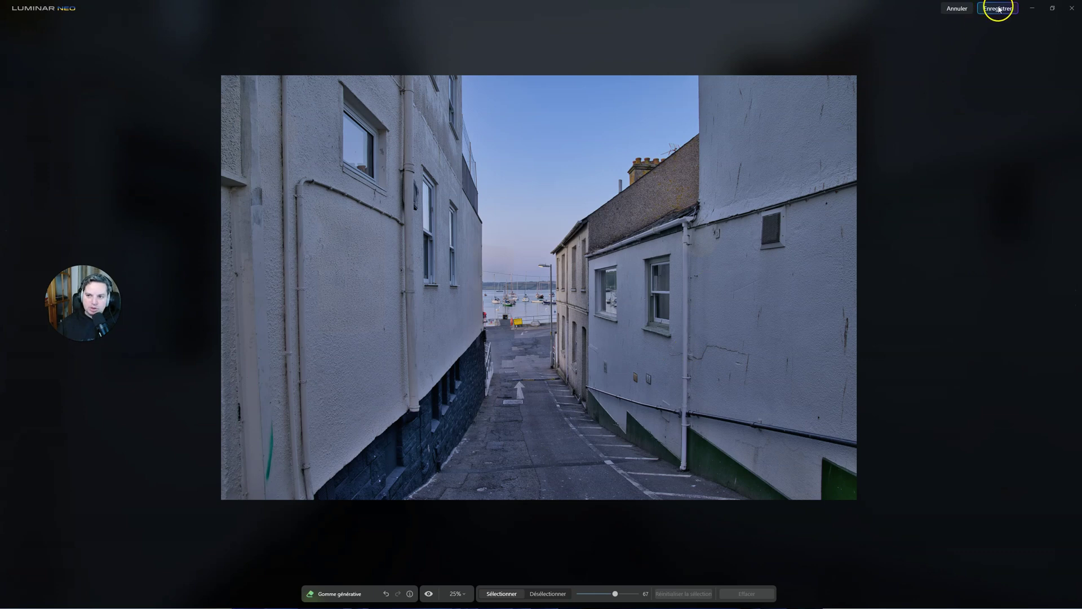
left_click(999, 9)
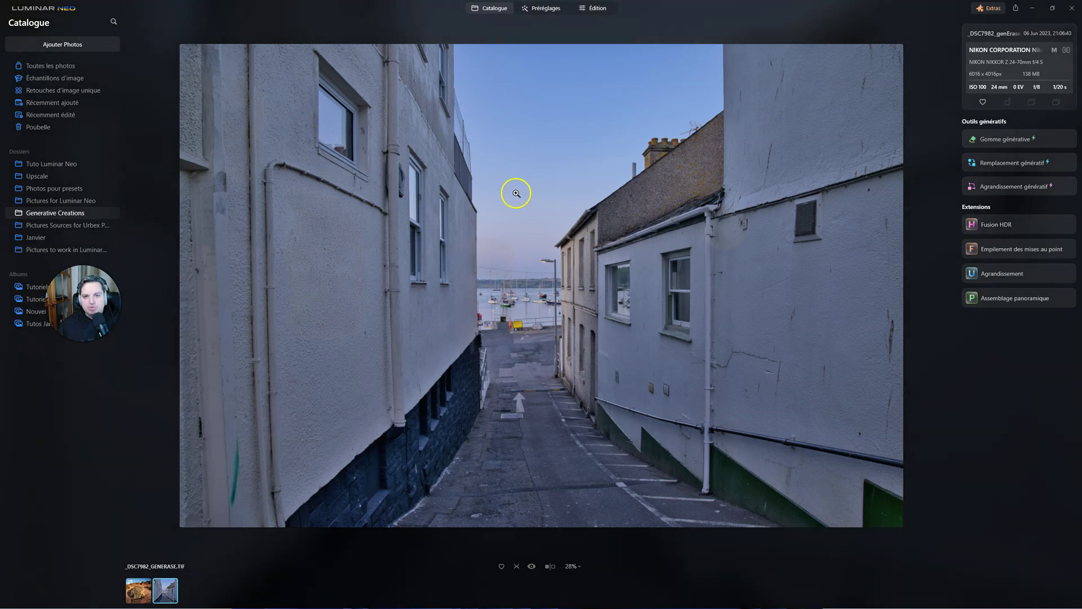
left_click(87, 214)
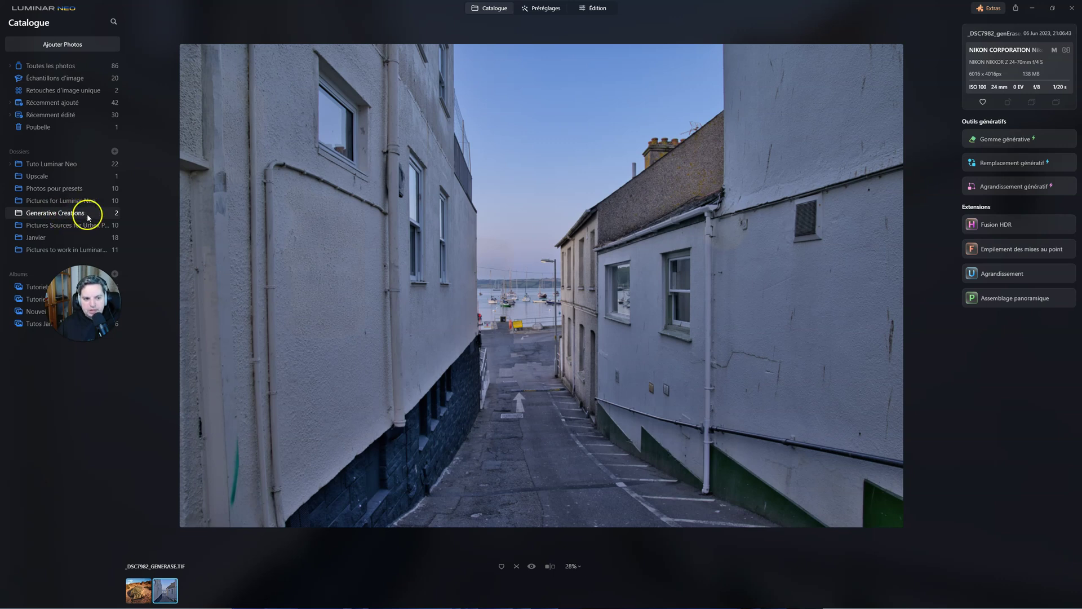
left_click(599, 9)
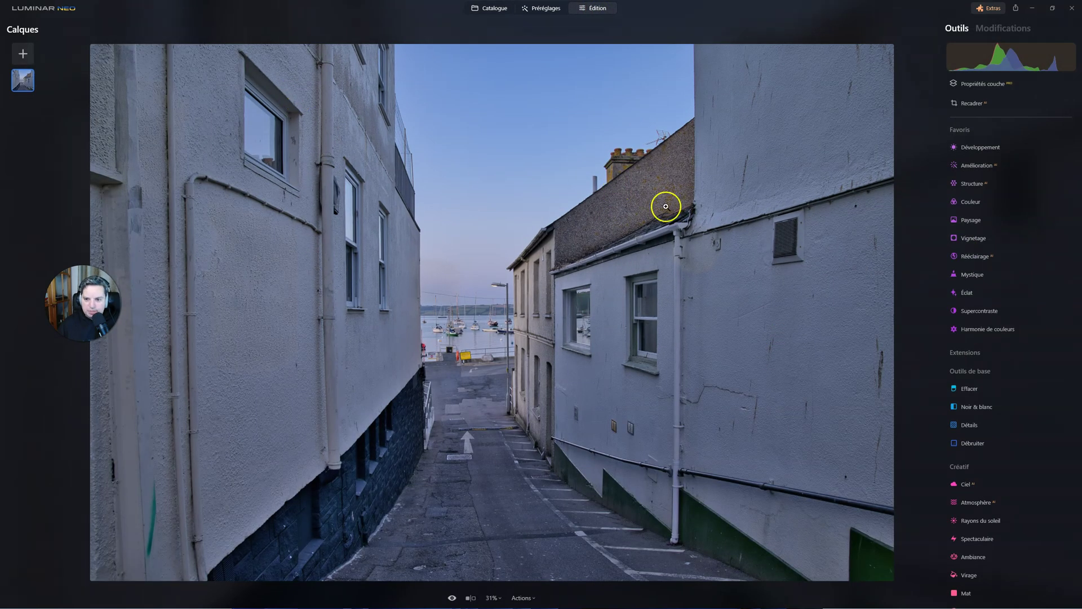
Examine the wall texture at 100% where the large INDIDOG sign was removed, checking it against the whole photo.
left_click(243, 304)
left_click_drag(251, 315, 355, 288)
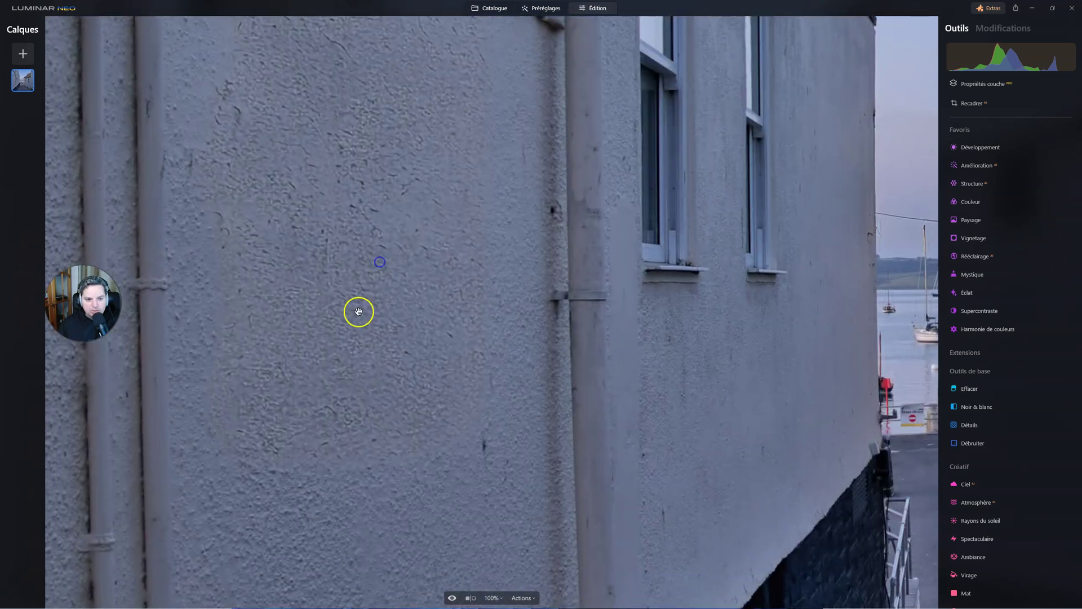
left_click_drag(354, 199, 351, 266)
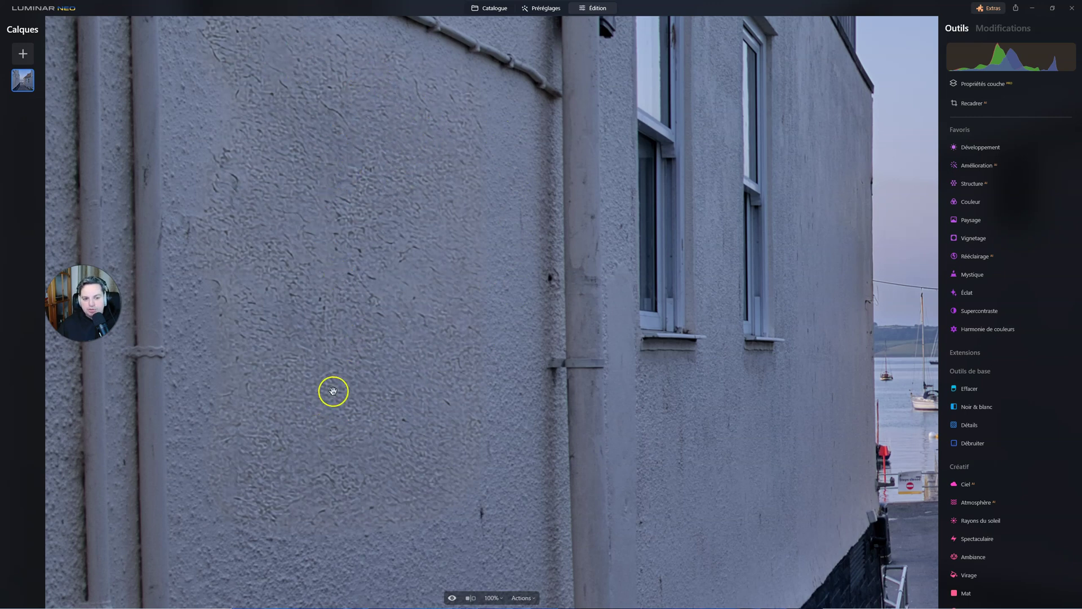
left_click(346, 260)
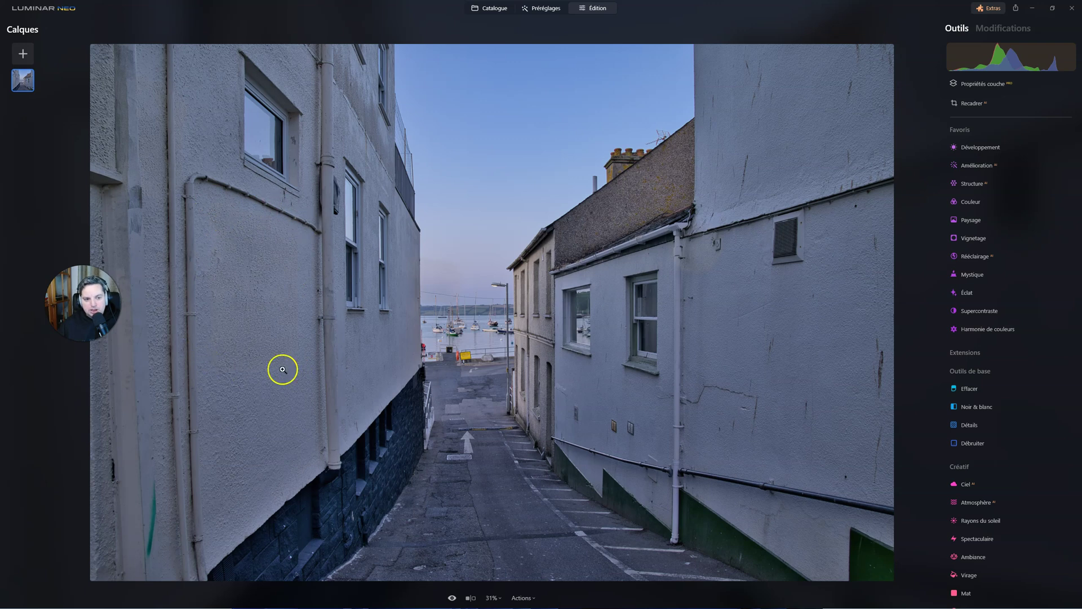
left_click(256, 302)
left_click_drag(252, 299, 361, 286)
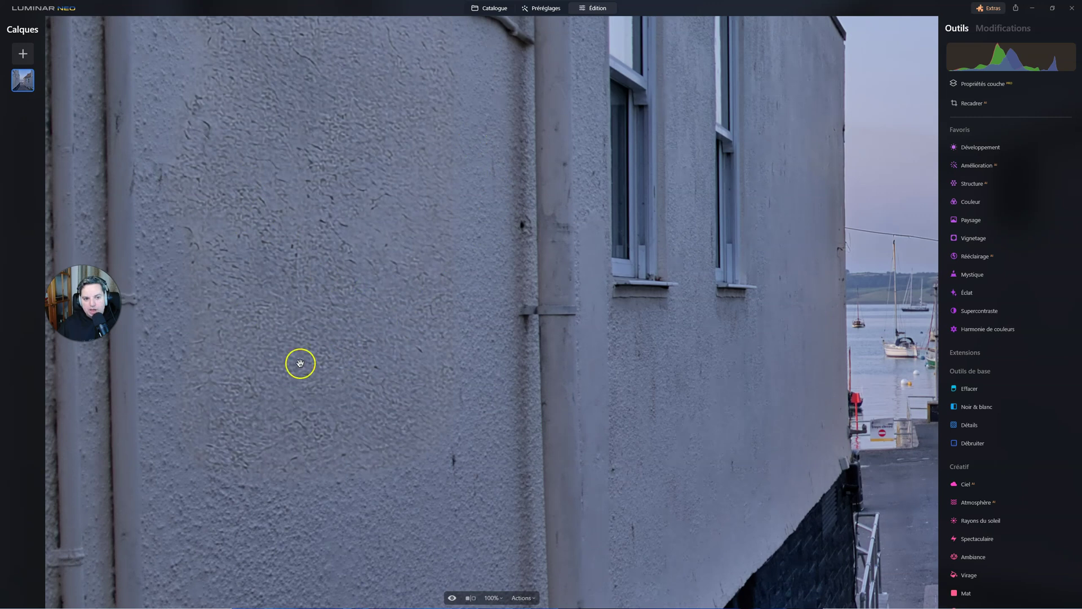
left_click(346, 325)
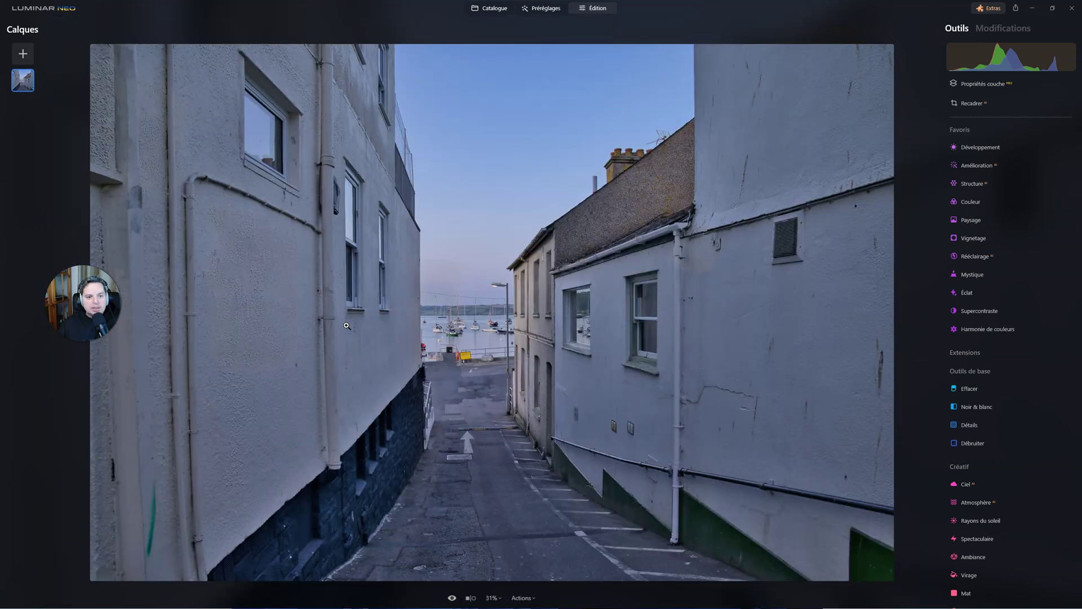
left_click(258, 296)
left_click_drag(256, 292, 324, 304)
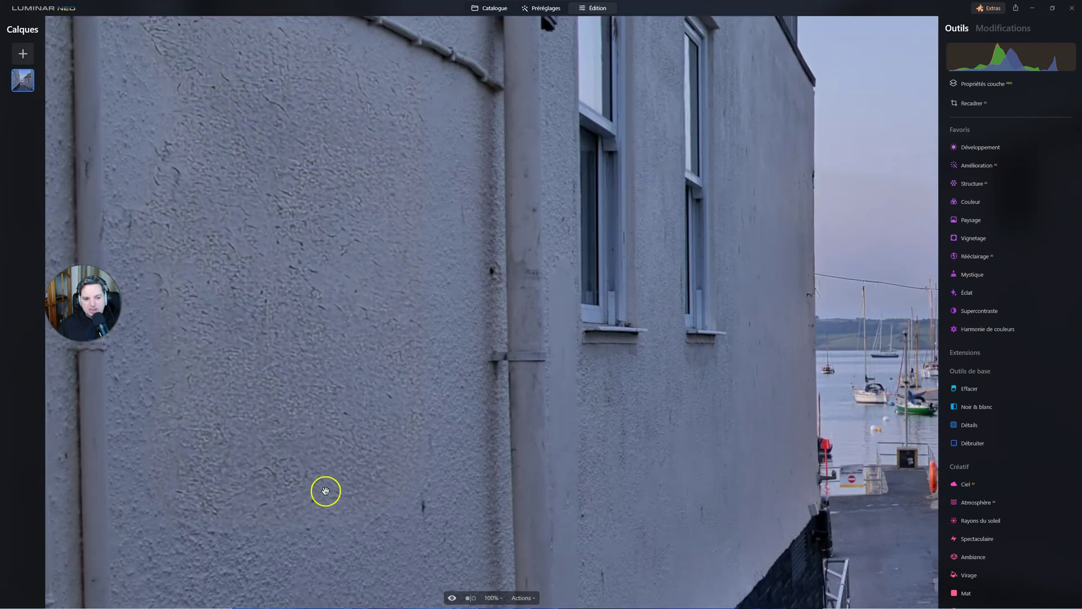
left_click(343, 349)
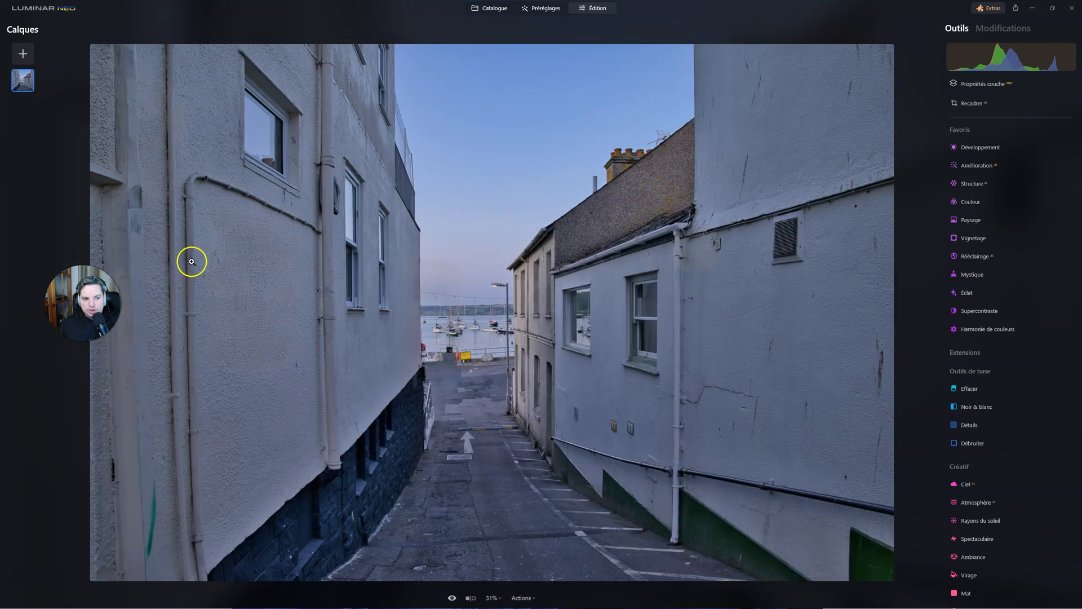
Examine the wall and ledge at 100% where the Pedestrian Zone sign was removed, then return to the whole photo.
left_click(131, 149)
left_click_drag(116, 150, 282, 255)
left_click_drag(219, 228, 251, 175)
scroll(161, 166, "up", 3)
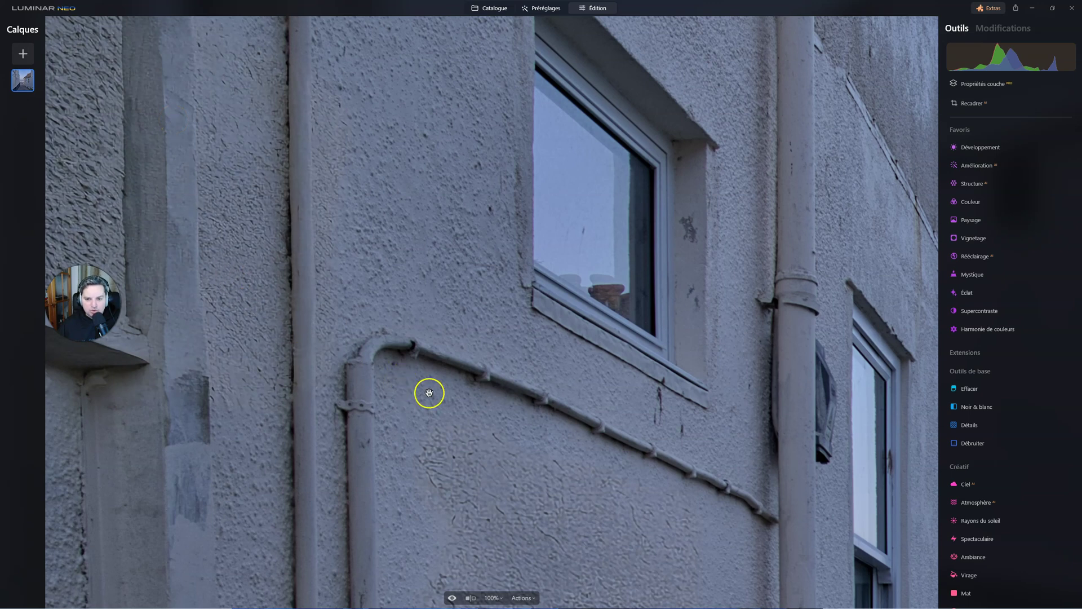
left_click(428, 392)
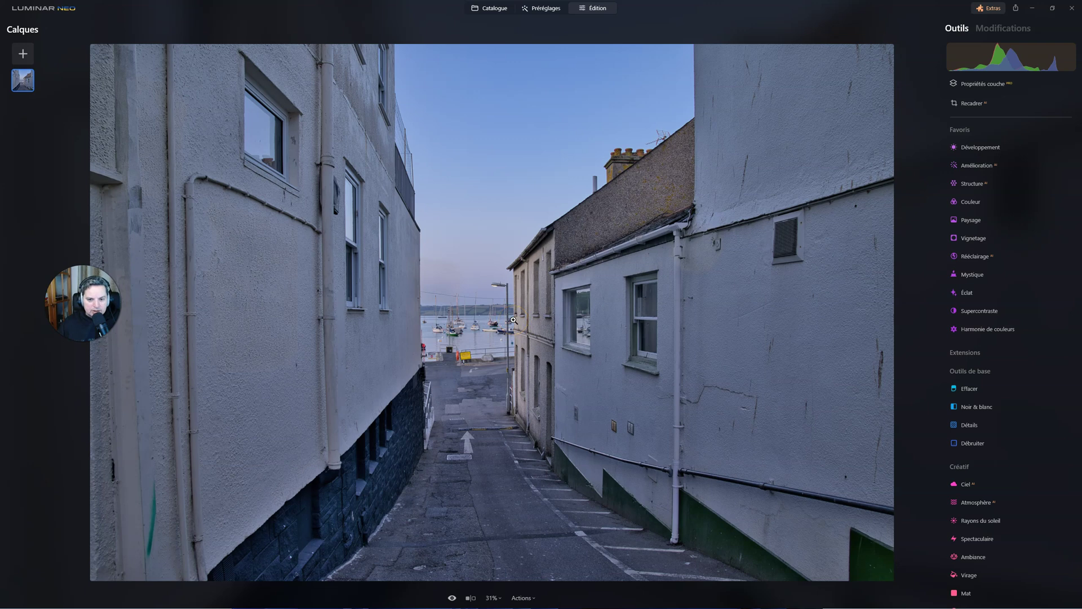
Examine the cleaned wall beside the upper drainpipe at 100%, then return to the whole photo.
left_click(704, 251)
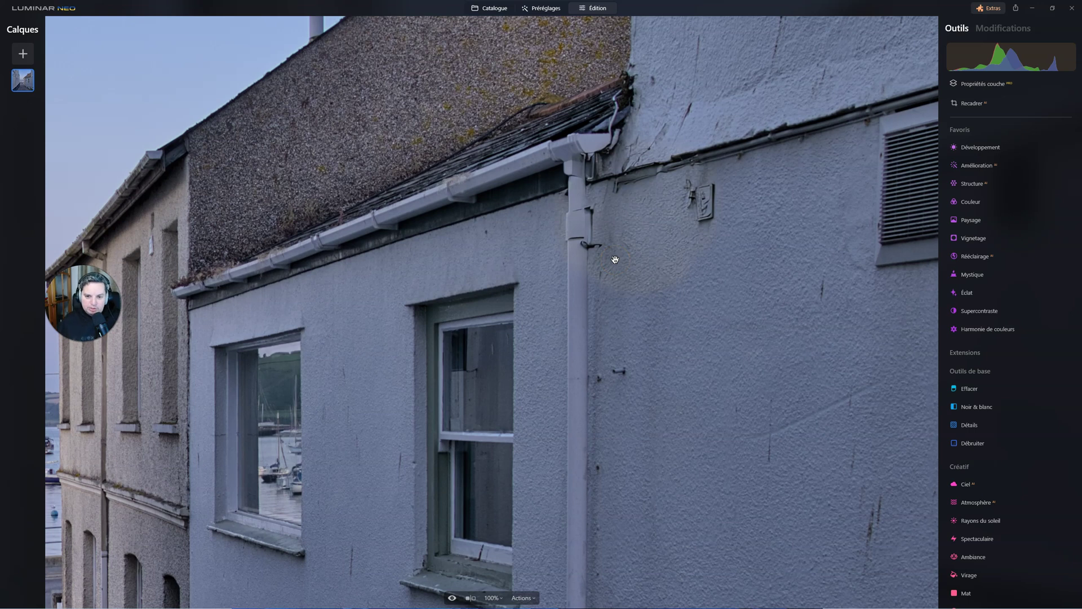
left_click(675, 259)
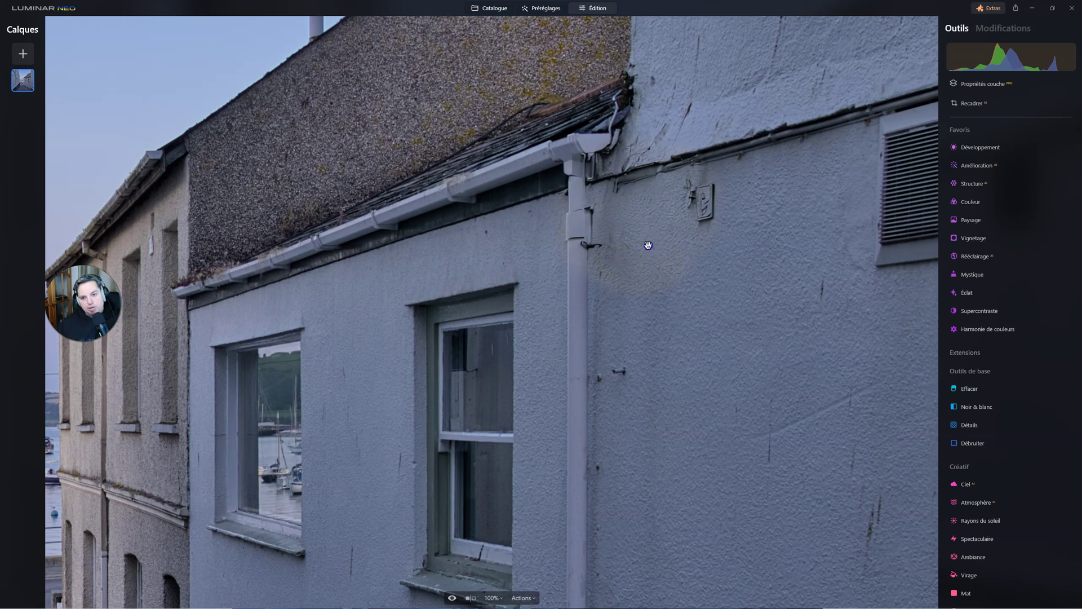
left_click(580, 293)
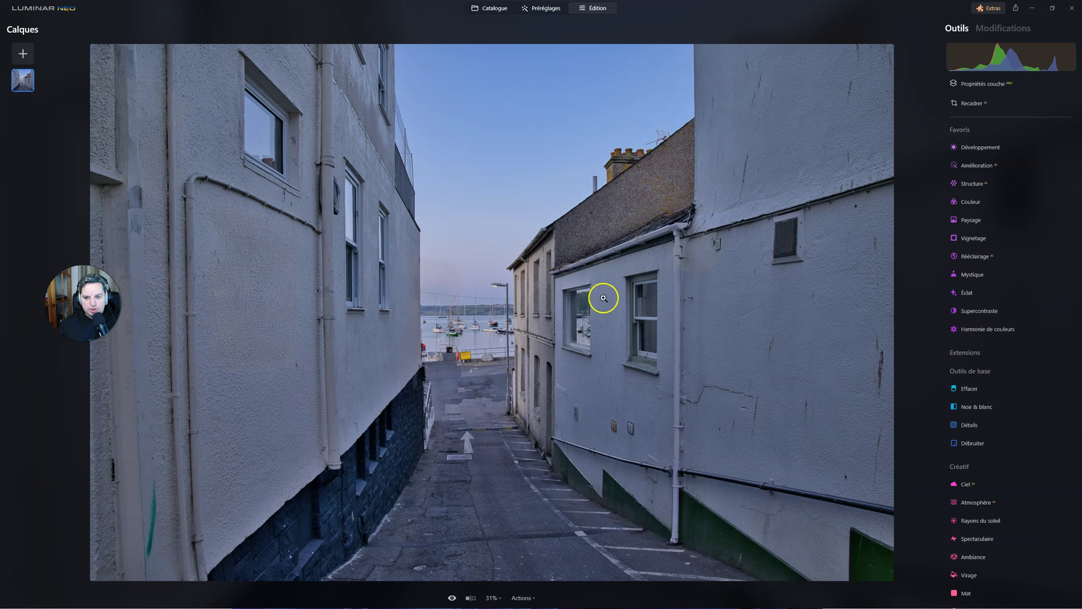
Examine the sky above the harbour at 100% for leftover traces of the removed hanging sign, checking against the whole photo.
left_click(437, 271)
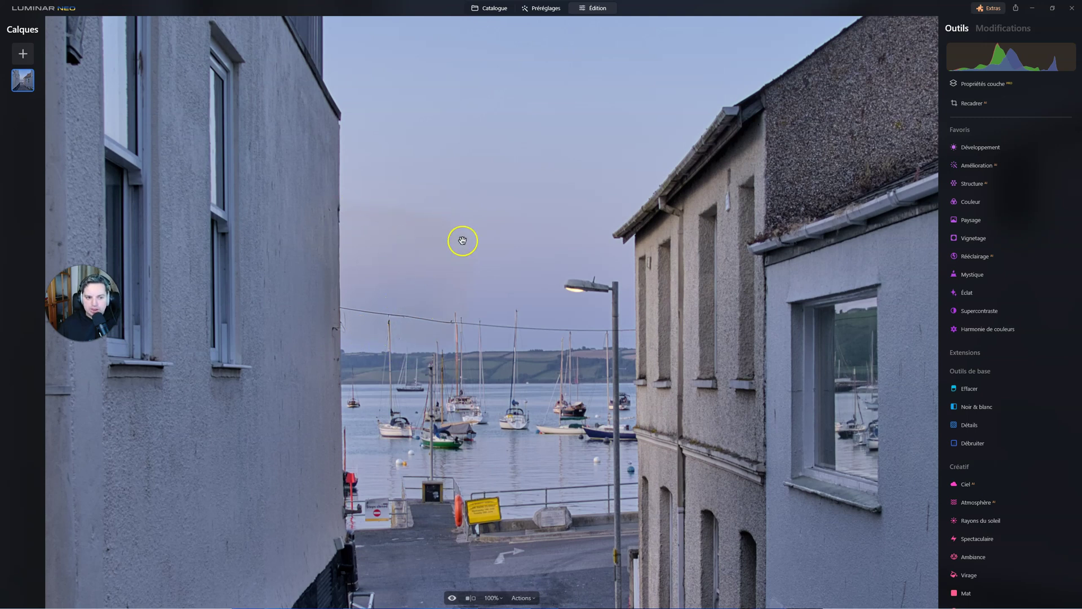
left_click(463, 250)
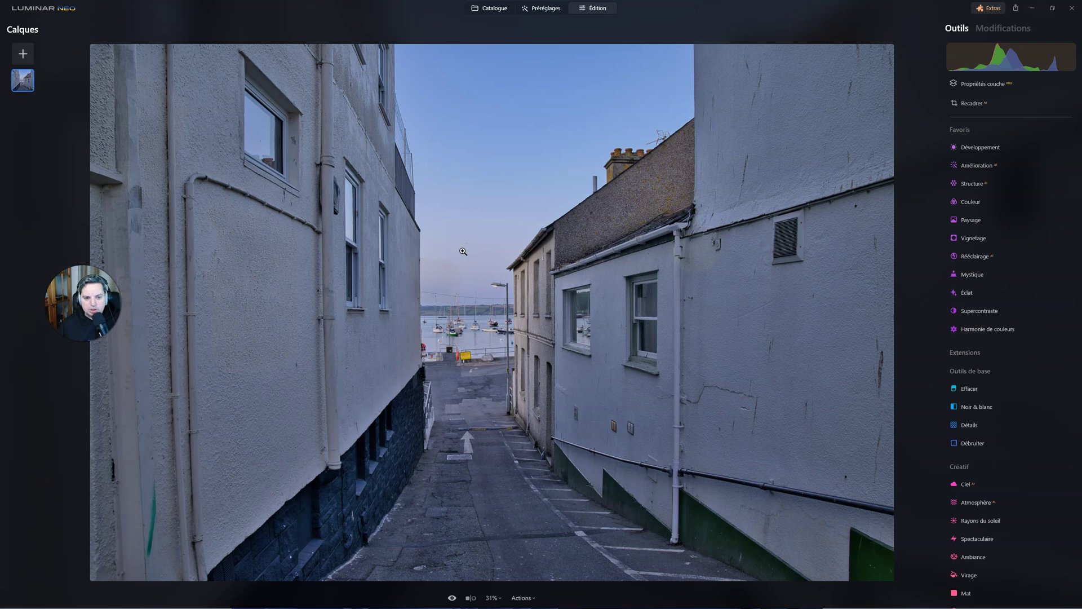
left_click(451, 275)
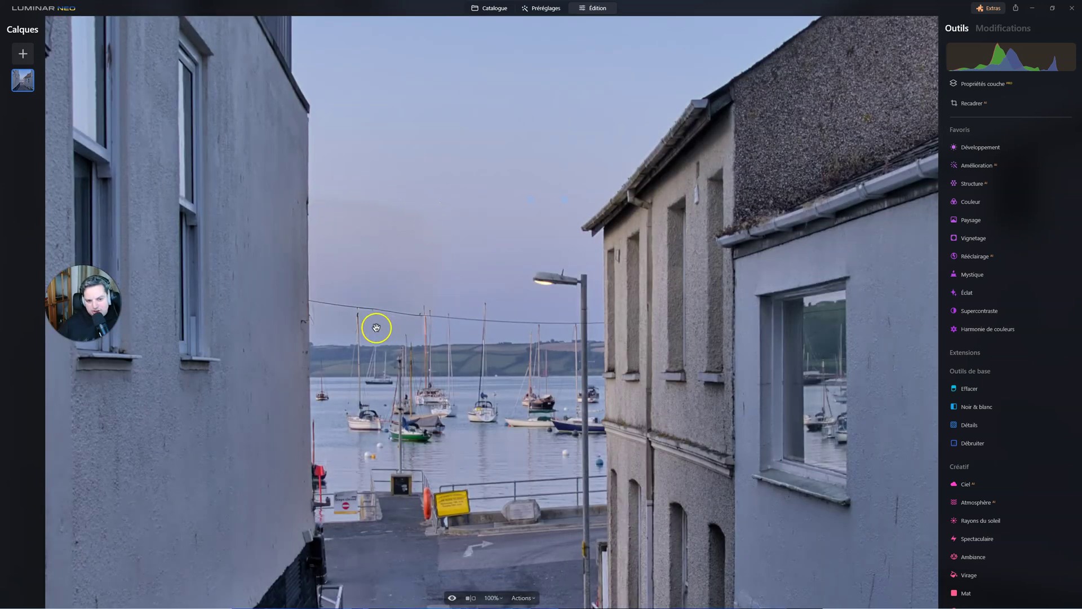
left_click(379, 230)
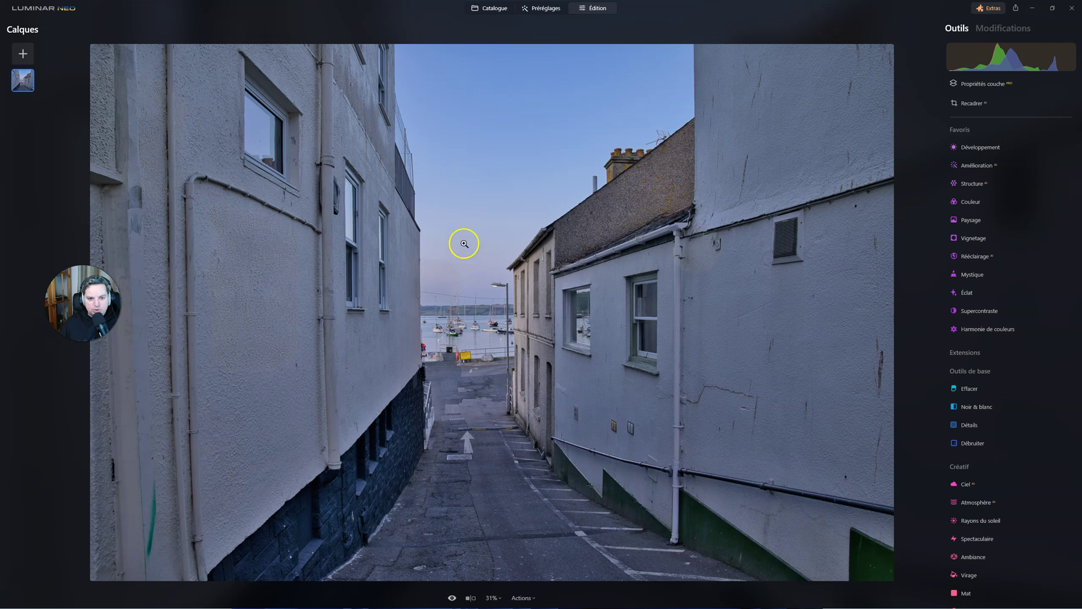
Erase the discoloured patch in the sky beside the building edge above the harbour, using the Erase tool with brush size 59.
left_click(444, 276)
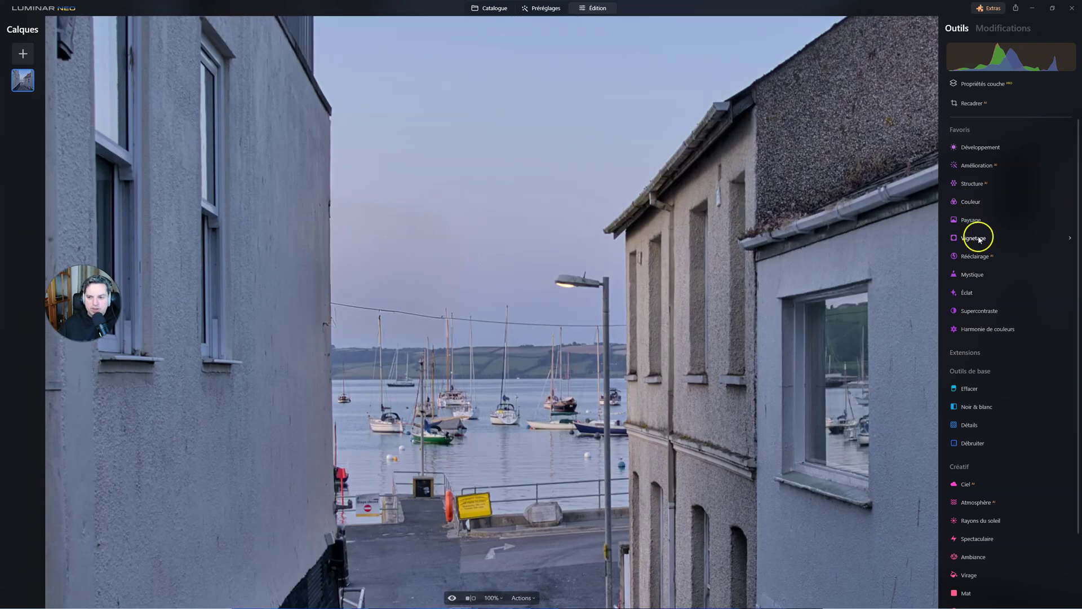
left_click(976, 387)
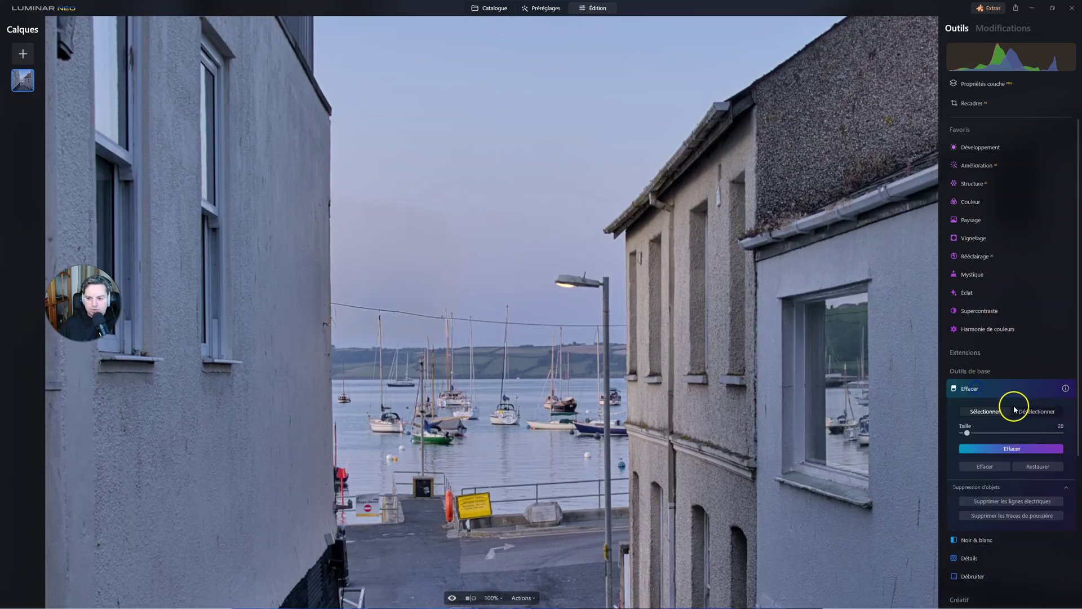
scroll(1015, 404, "down", 3)
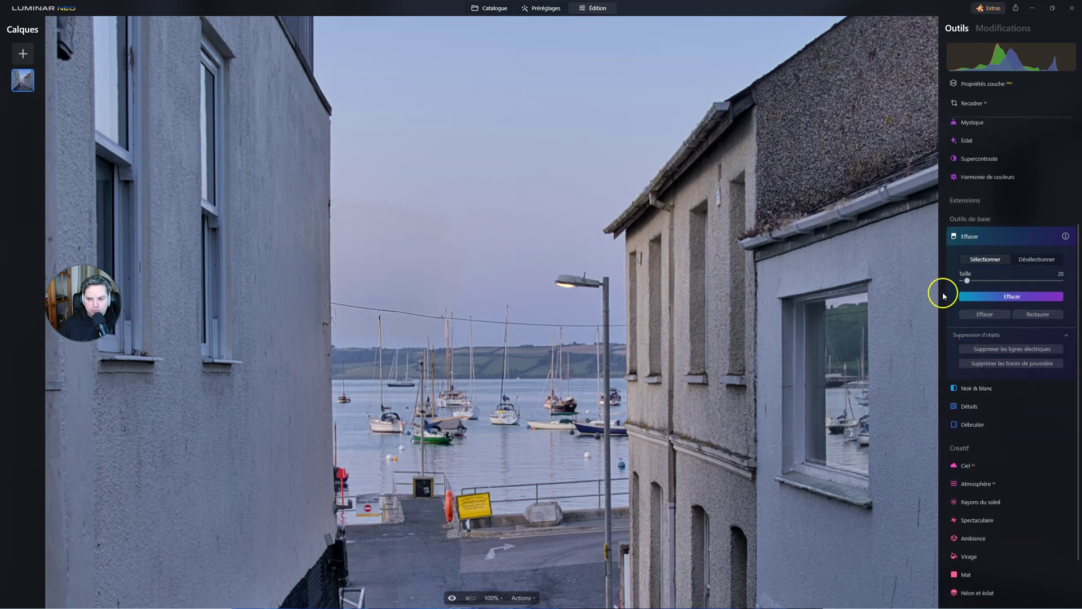
left_click_drag(966, 280, 988, 280)
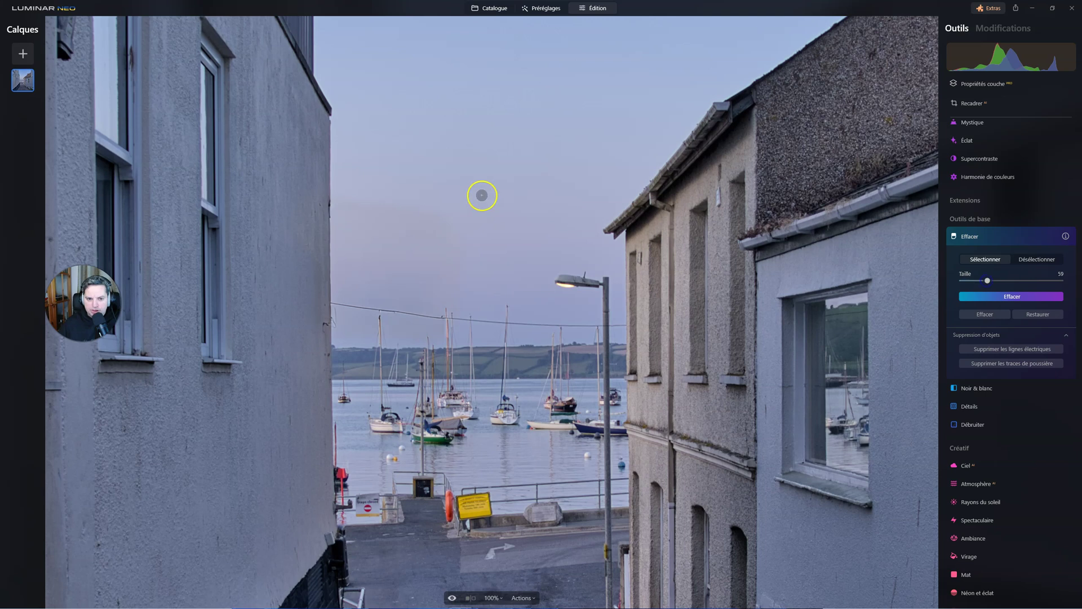
mouse_move(344, 196)
left_mouse_down()
mouse_move(457, 217)
mouse_move(452, 292)
mouse_move(435, 281)
mouse_move(442, 227)
mouse_move(358, 208)
mouse_move(410, 229)
mouse_move(433, 267)
left_mouse_up()
left_click(1003, 297)
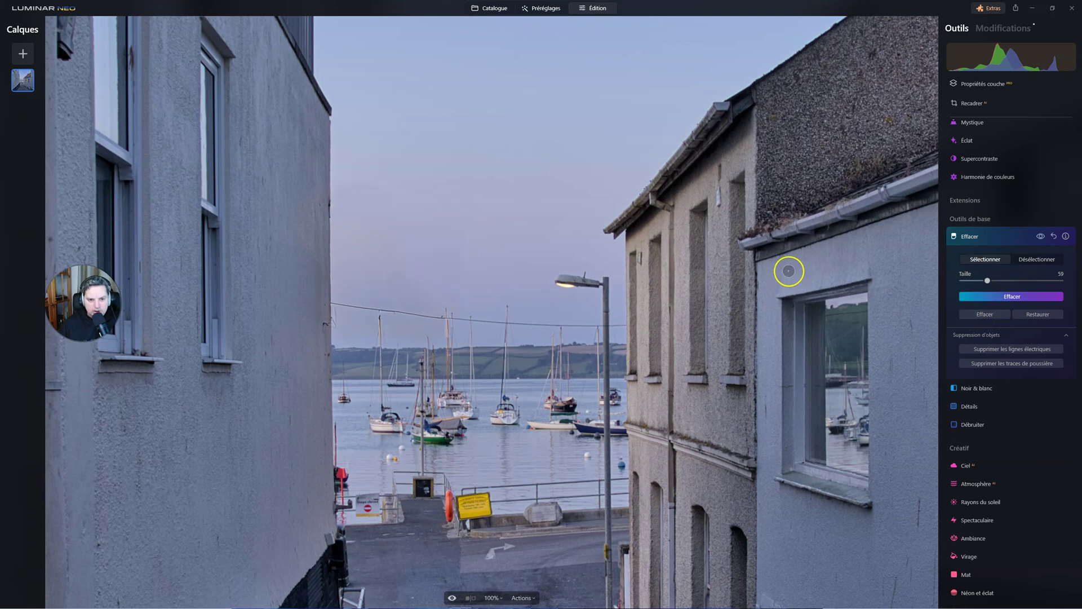
Erase the remaining trace in the sky close to the edge of the building with windows above the harbour.
key("ctrl+0")
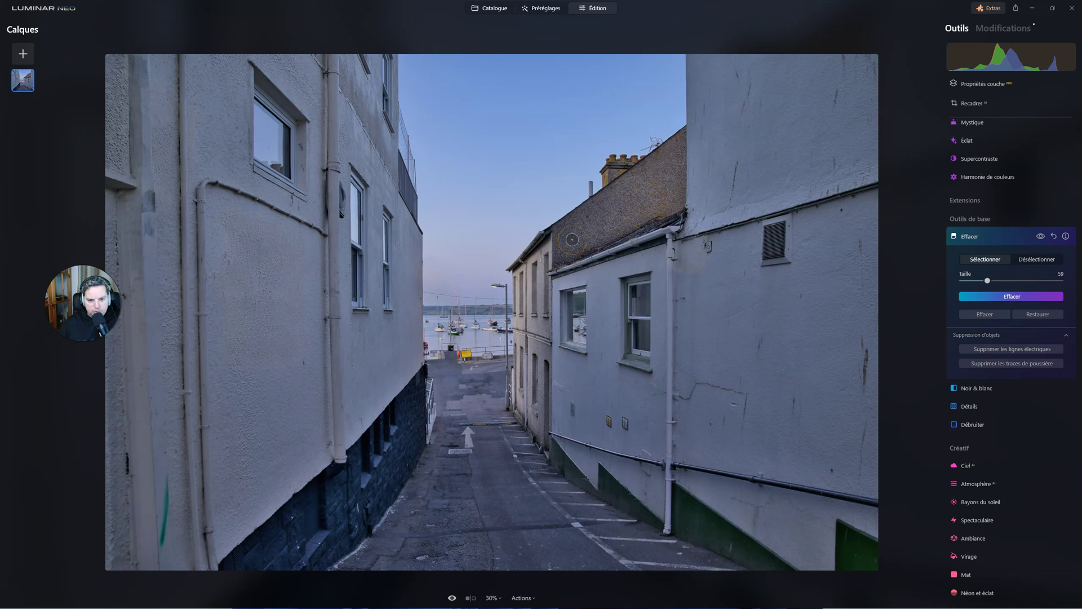
scroll(503, 237, "up", 3)
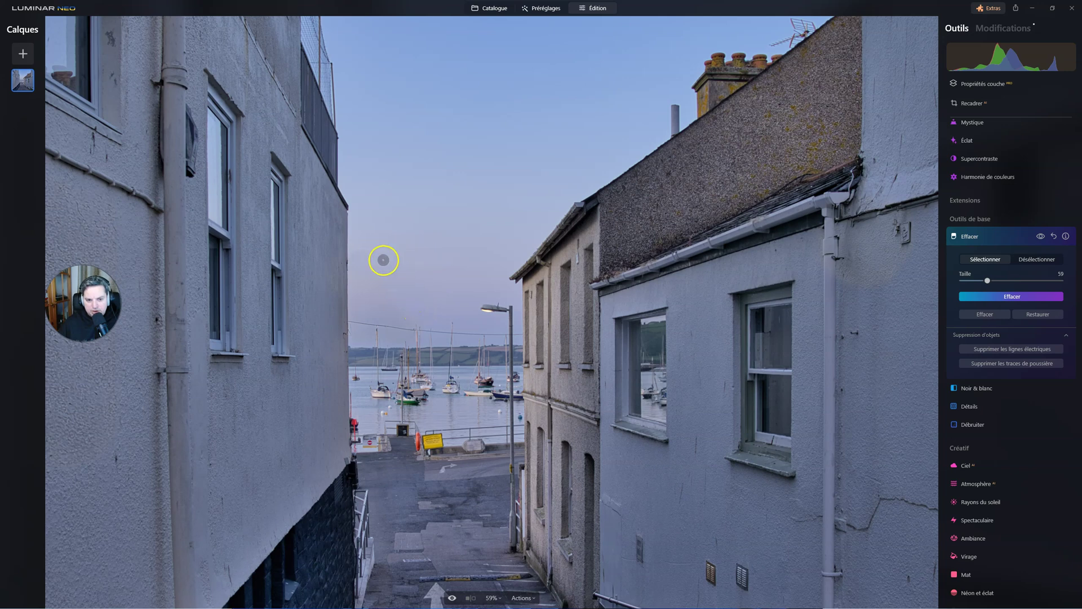
mouse_move(363, 248)
left_mouse_down()
mouse_move(407, 318)
mouse_move(377, 291)
mouse_move(366, 258)
mouse_move(371, 302)
mouse_move(394, 310)
mouse_move(380, 253)
left_mouse_up()
left_click(1037, 297)
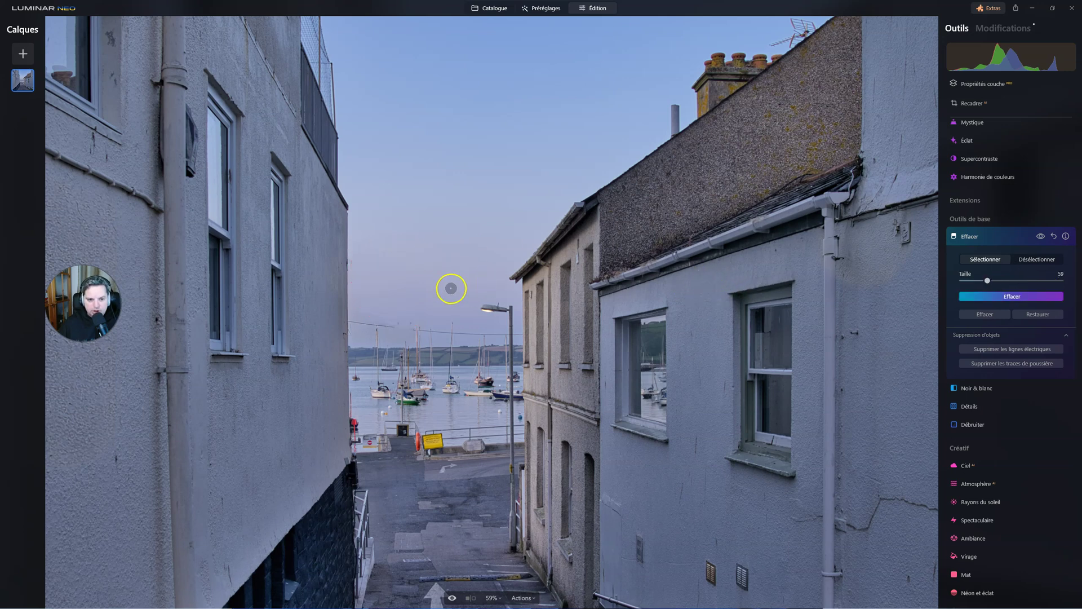
Inspect the retouched sky and the cable over the harbour, both from afar and up close.
scroll(459, 291, "down", 3)
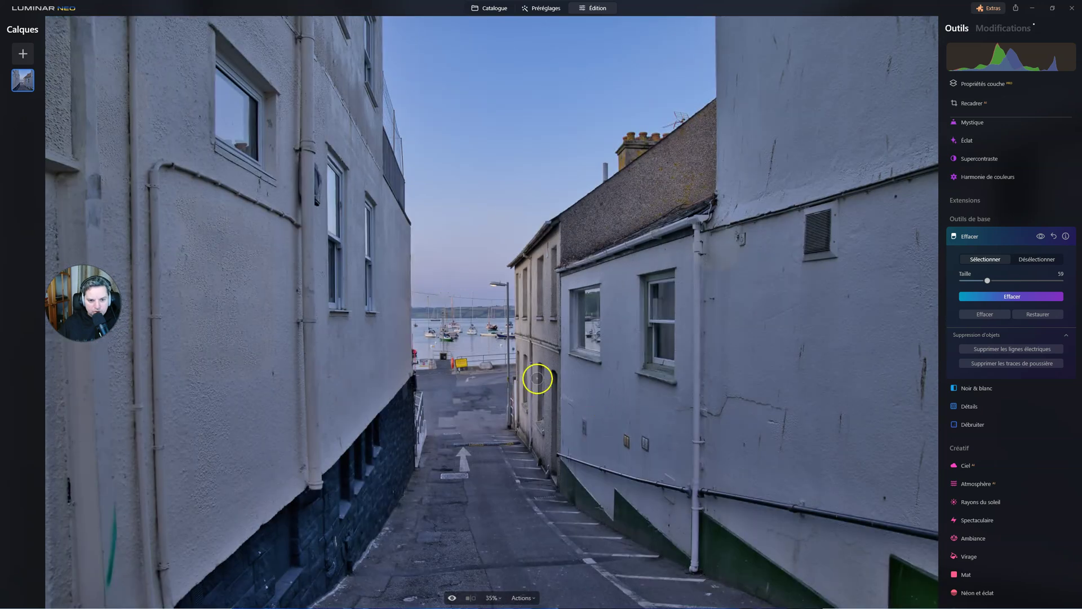
scroll(431, 290, "up", 5)
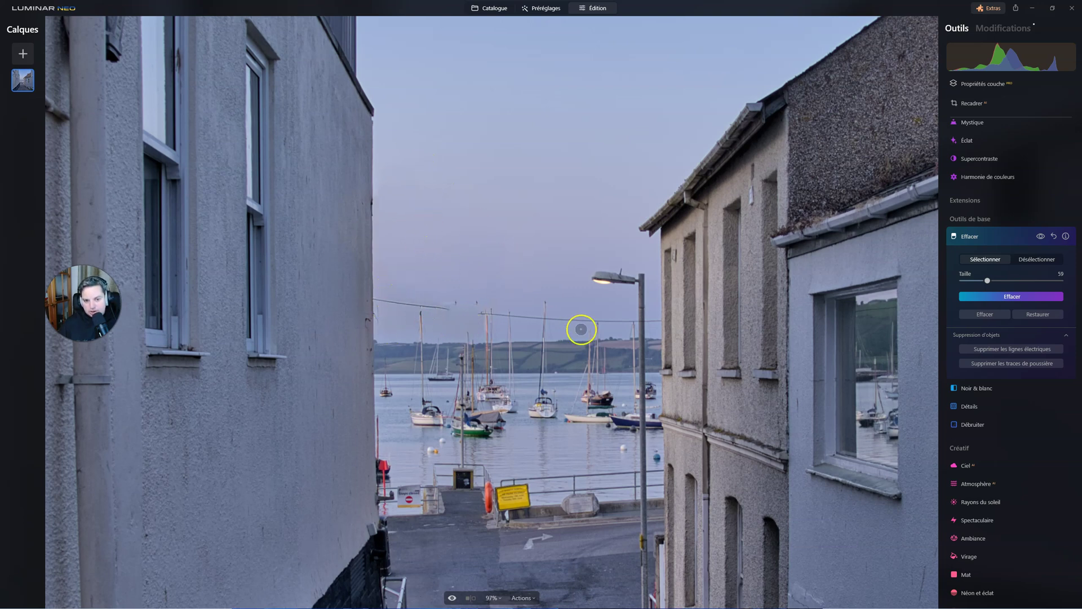
scroll(582, 329, "down", 5)
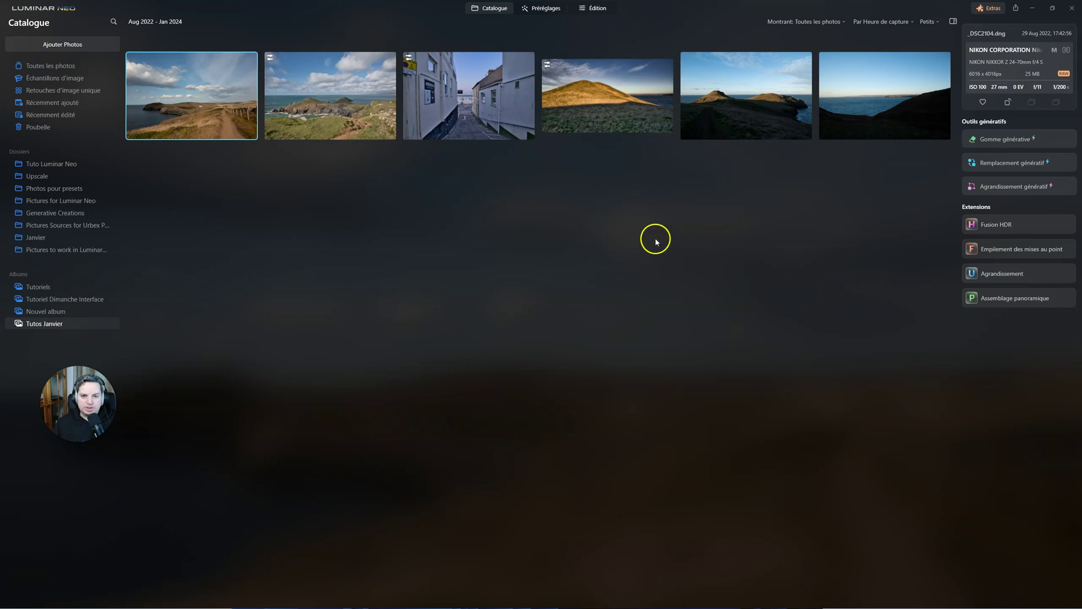
Look through the Extras extensions and the Marketplace presets, then return to the catalogue.
left_click(994, 8)
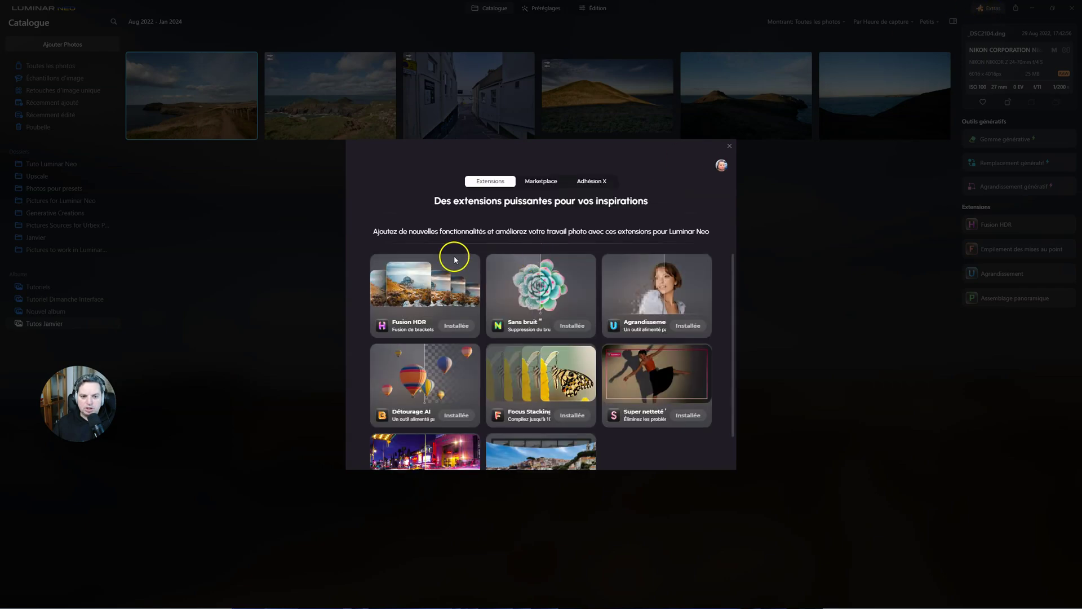
left_click(542, 181)
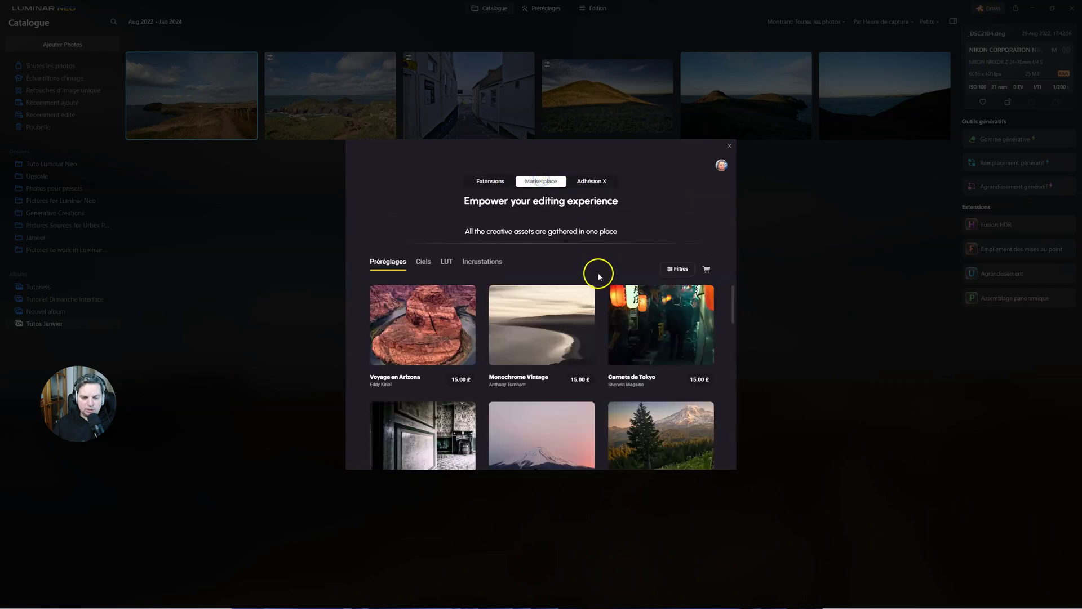
mouse_move(430, 291)
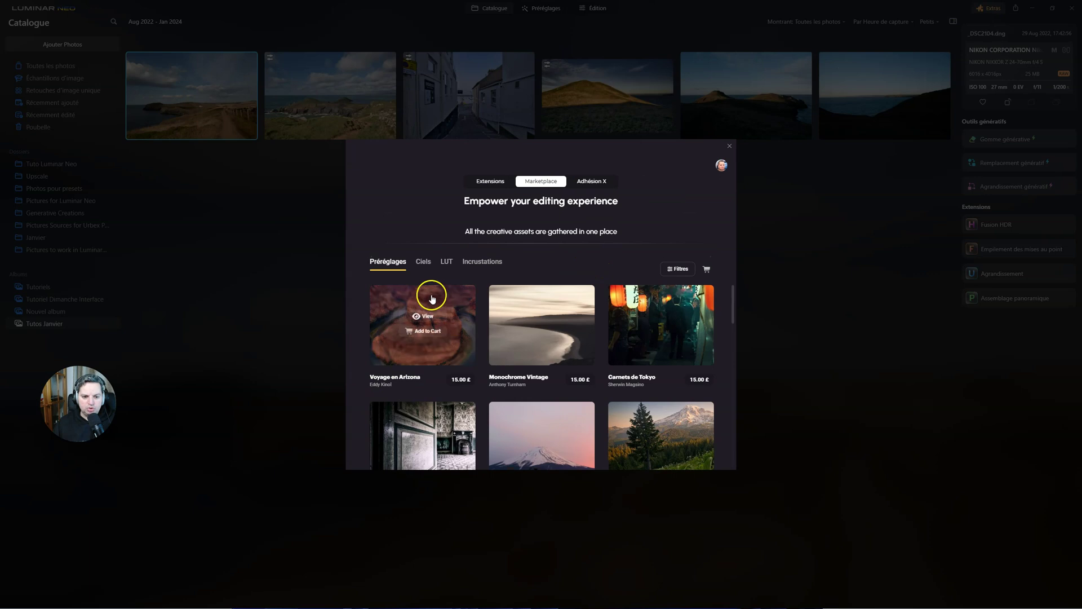
left_click(729, 147)
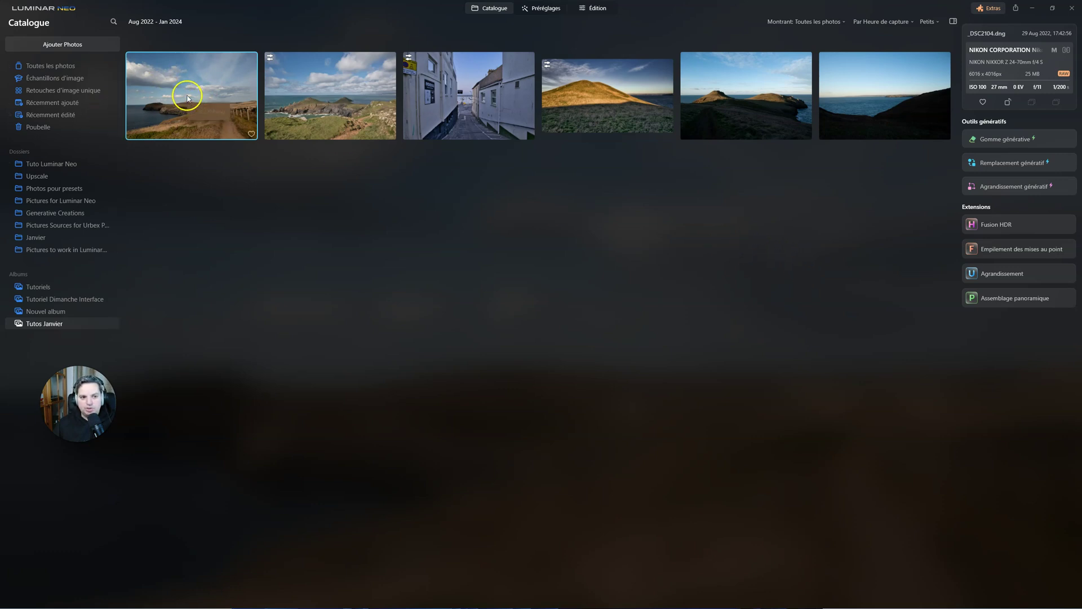
View the coastal path, twin headland and dark bay photos one after another in the editor, returning to the catalogue each time.
left_click(597, 8)
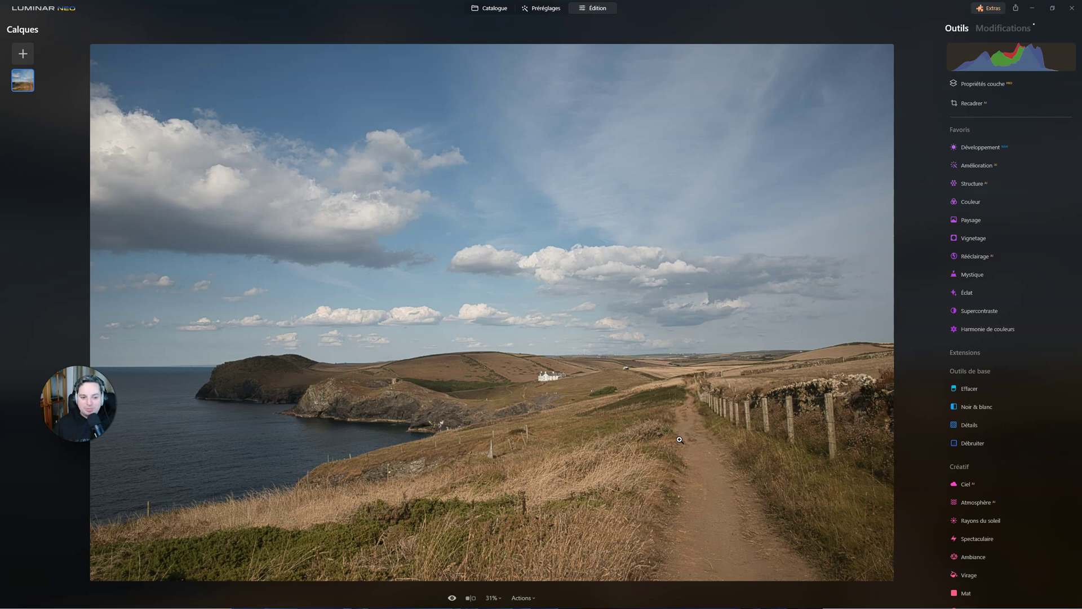
left_click(483, 8)
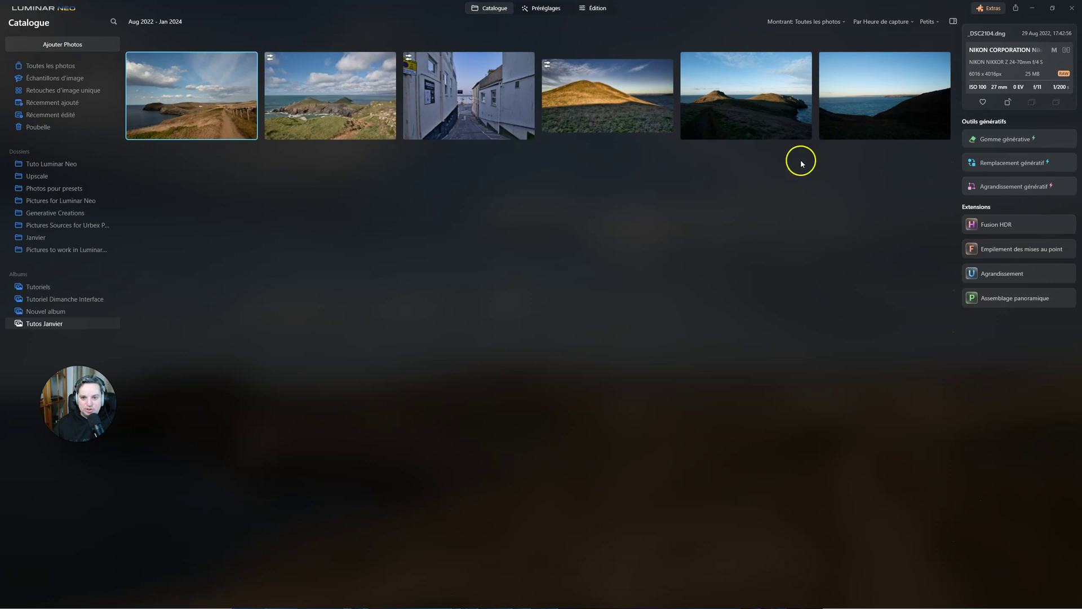
double_click(753, 109)
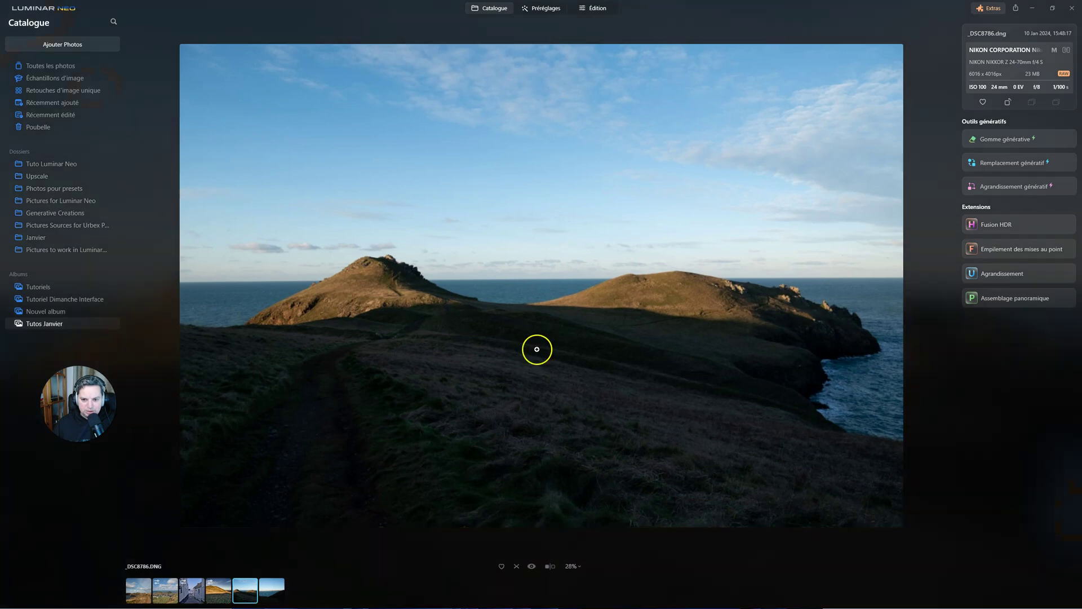
left_click(597, 8)
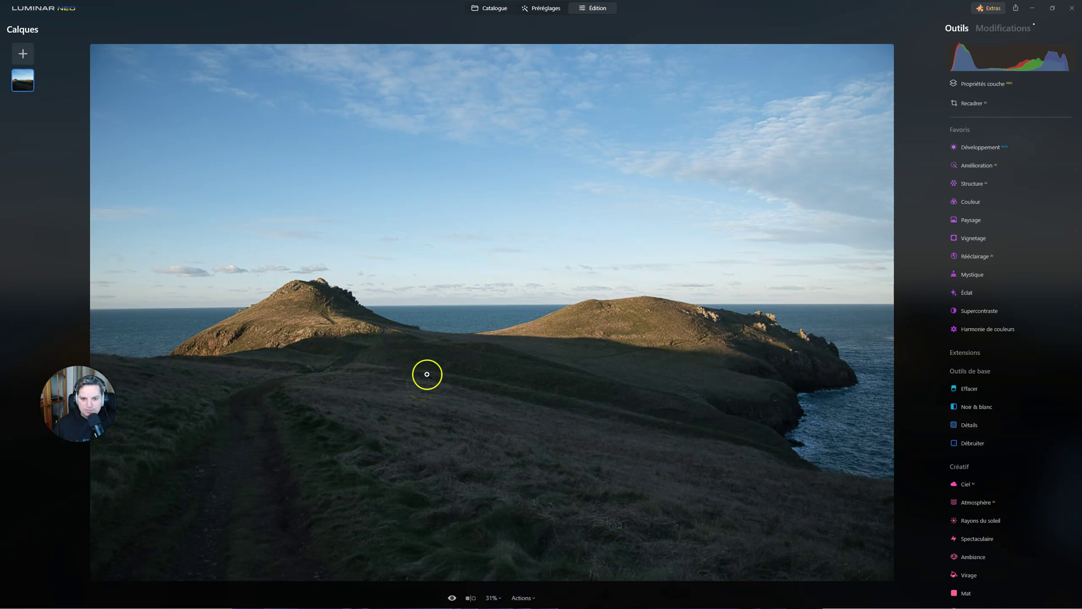
left_click(485, 9)
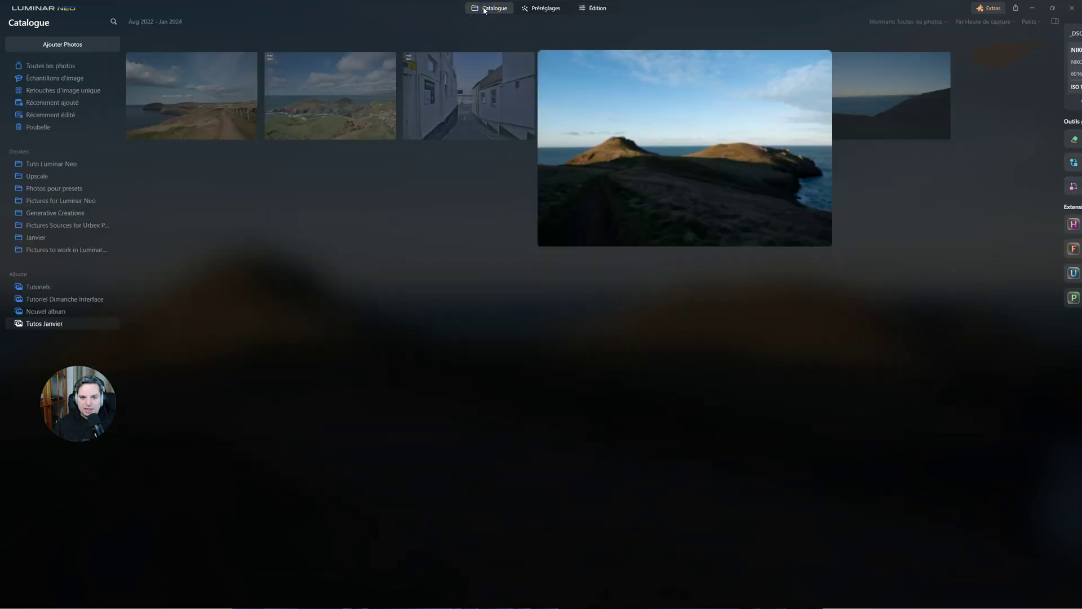
left_click(906, 100)
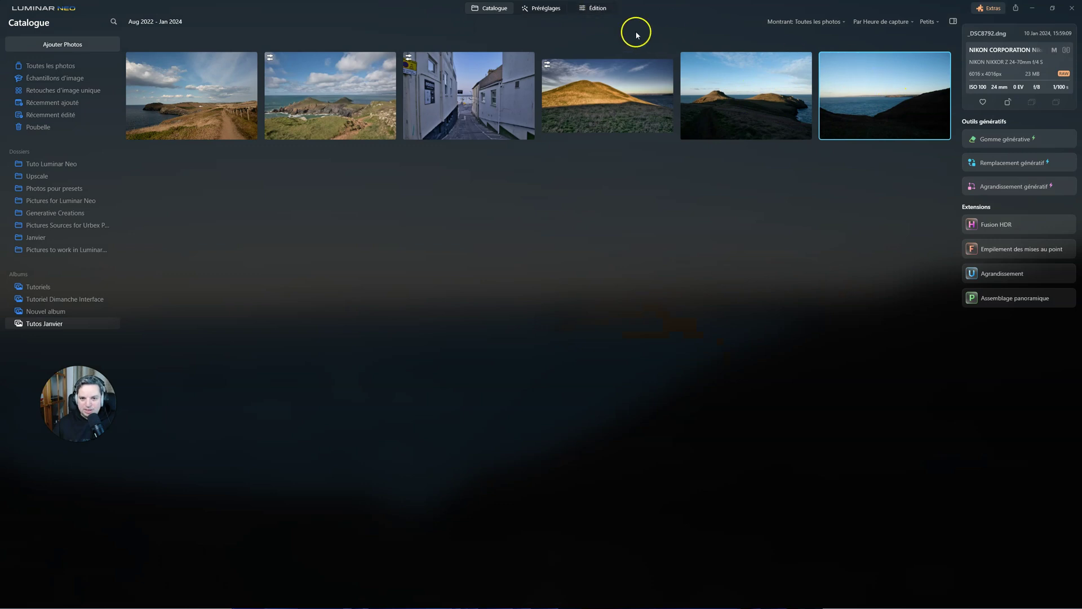
left_click(595, 9)
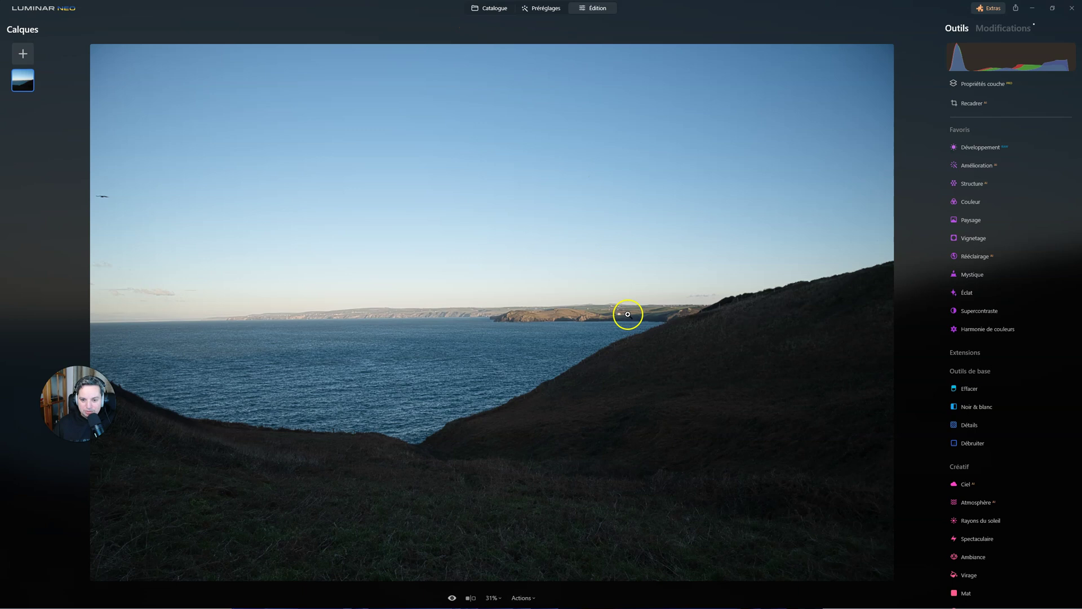
left_click(479, 10)
Open the coastal path photo for editing and enable automatic distortion corrections in the Develop tool's optics settings.
left_click(186, 100)
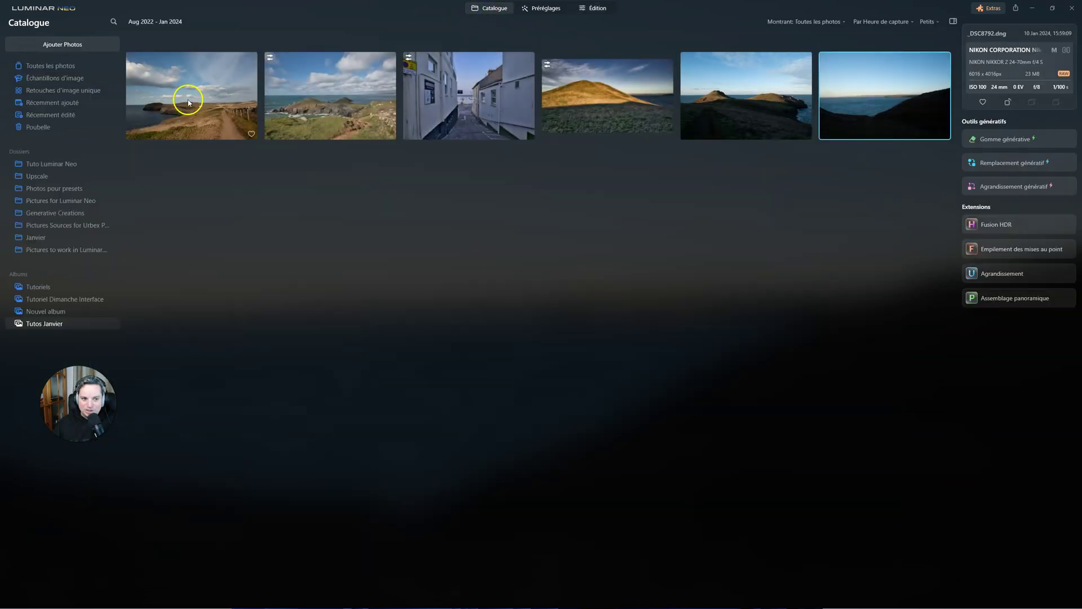
left_click(594, 8)
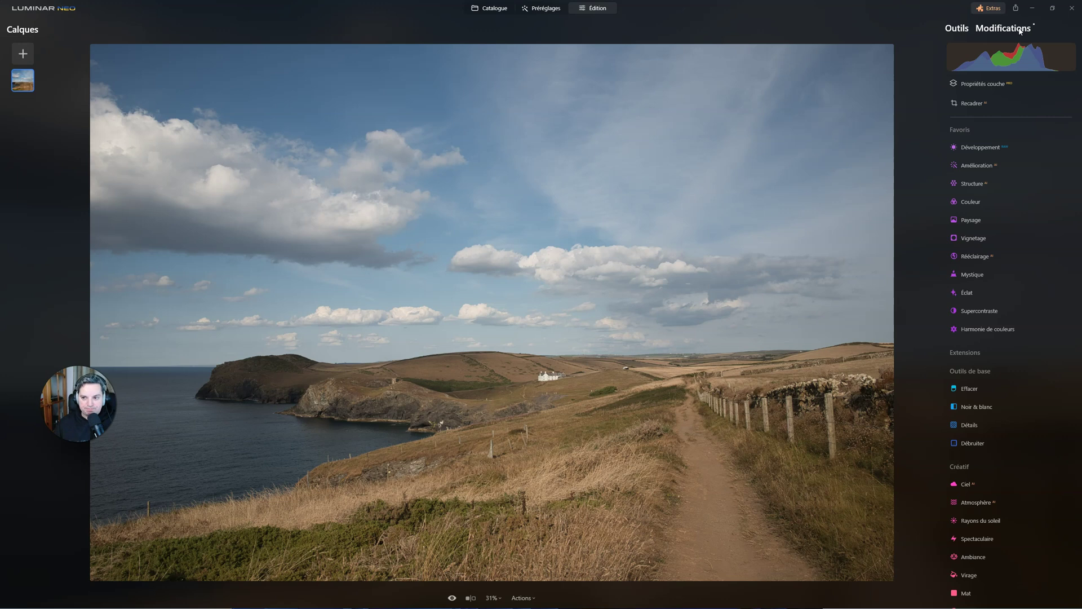
left_click(978, 149)
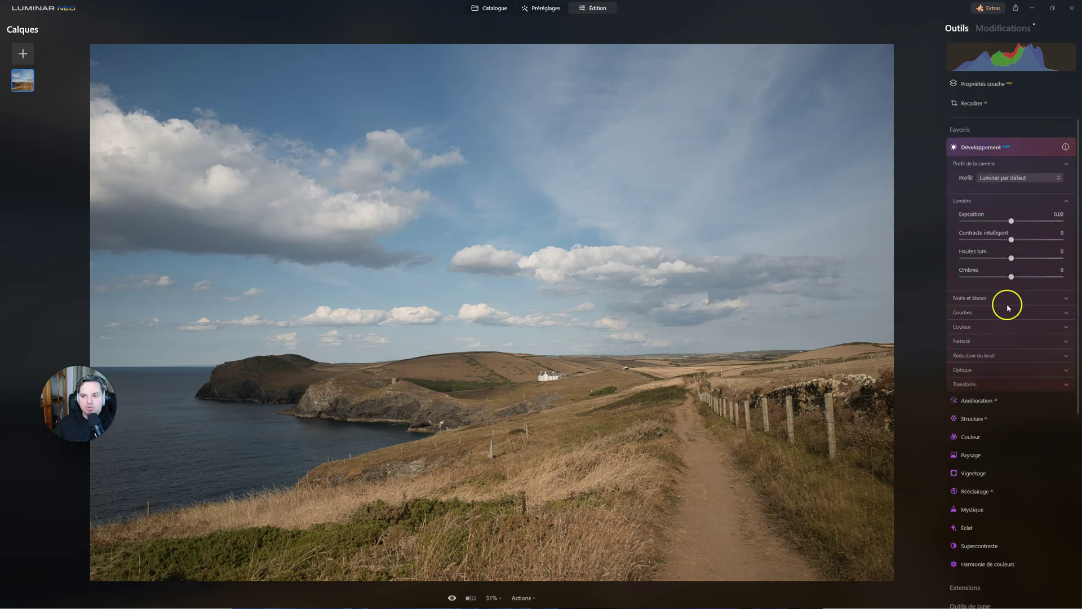
left_click(963, 370)
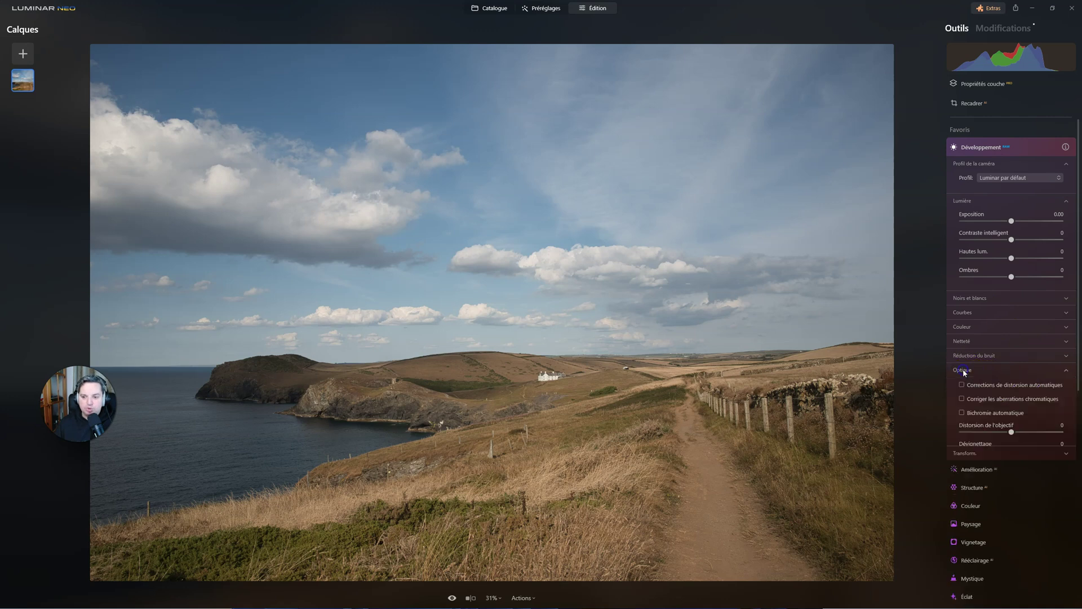
left_click(963, 385)
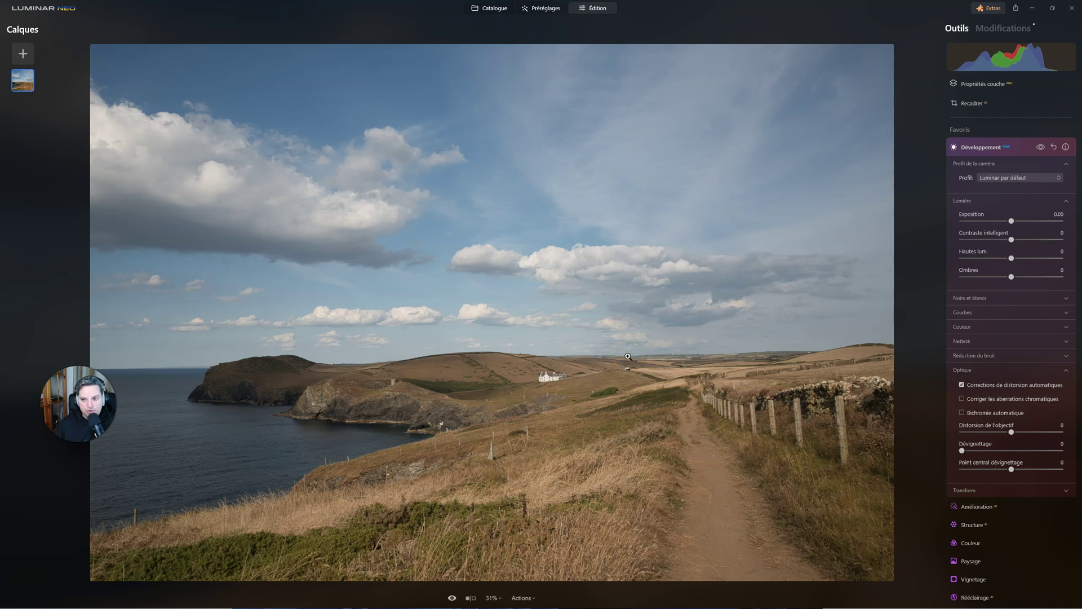
Replace the default Luminar camera profile with Camera Neutral in the Develop tool.
left_click(966, 340)
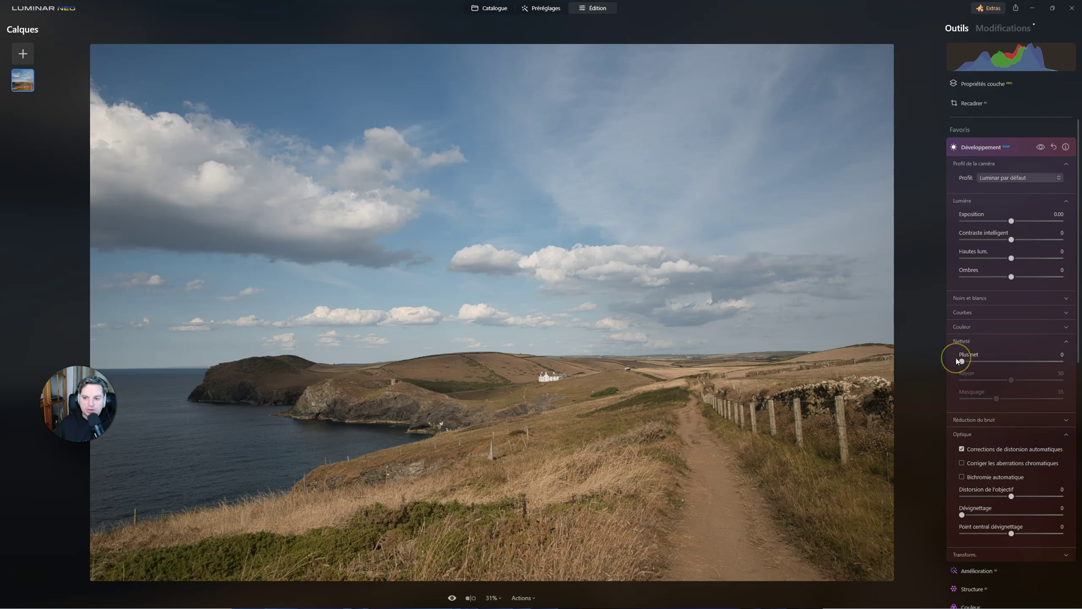
left_click(1007, 179)
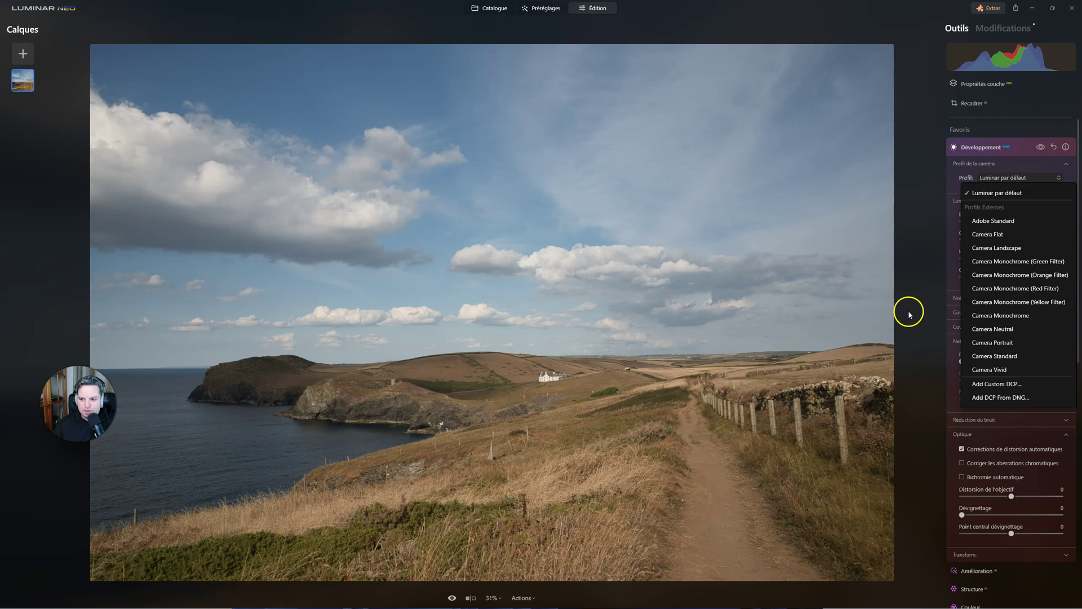
left_click(993, 329)
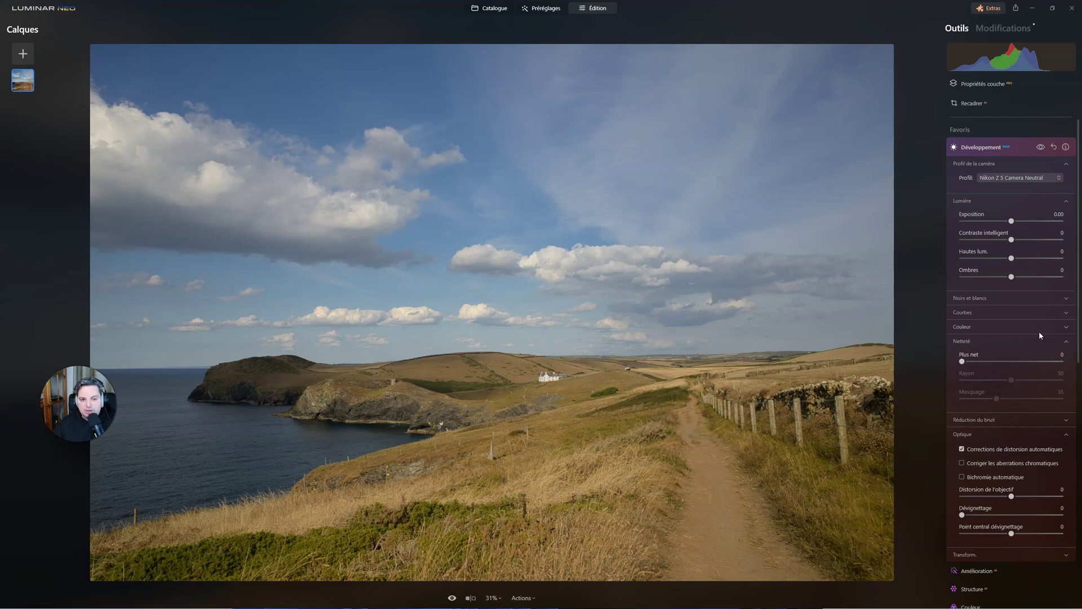
mouse_move(1063, 64)
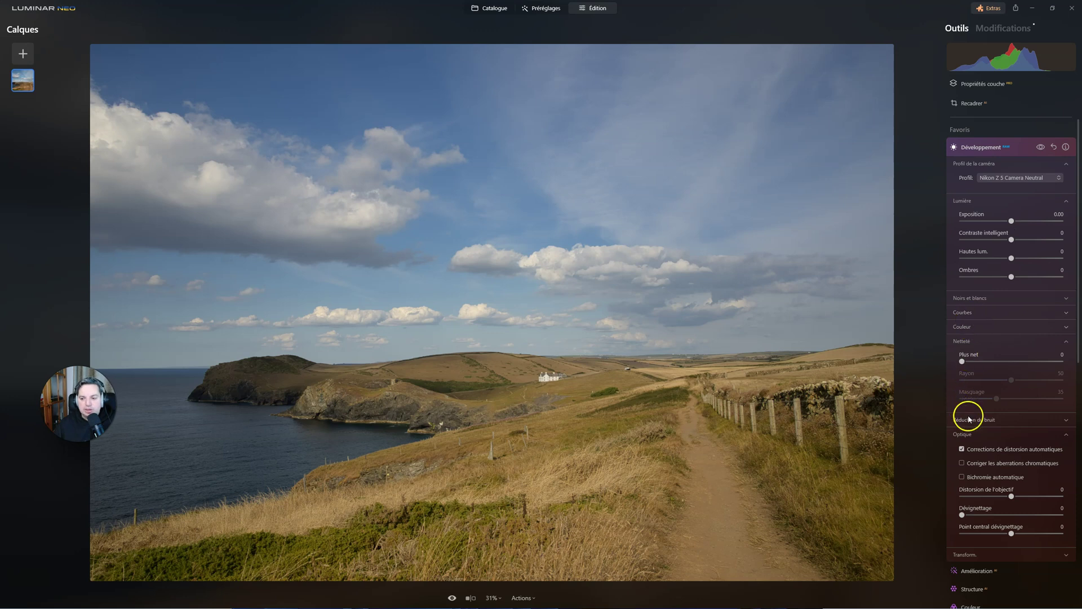
Correct the photo's white balance by sampling a neutral tone from the clouds above the horizon.
left_click(969, 327)
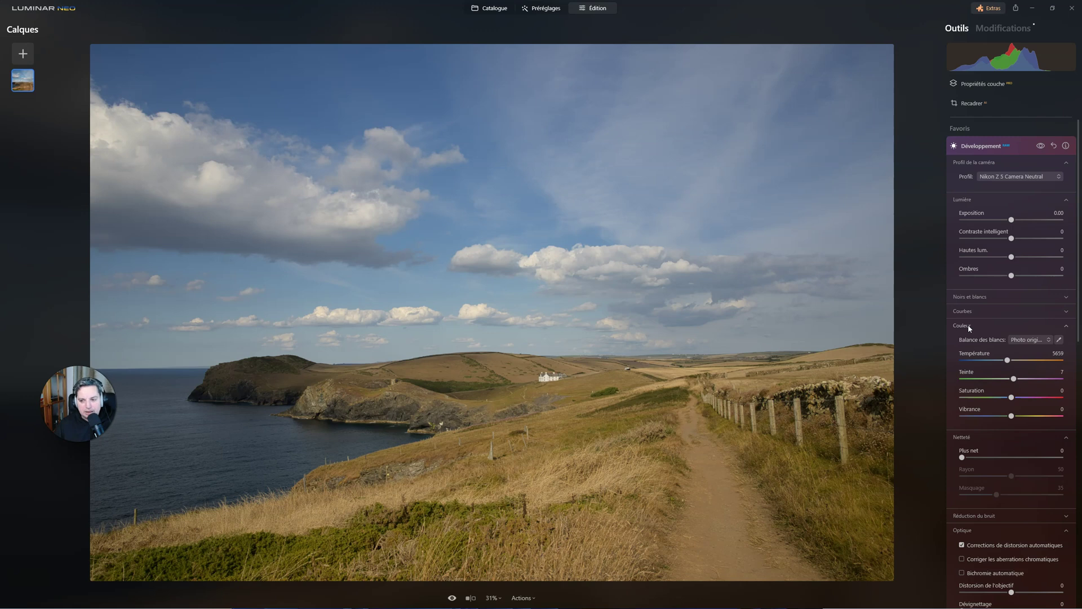
left_click(1028, 340)
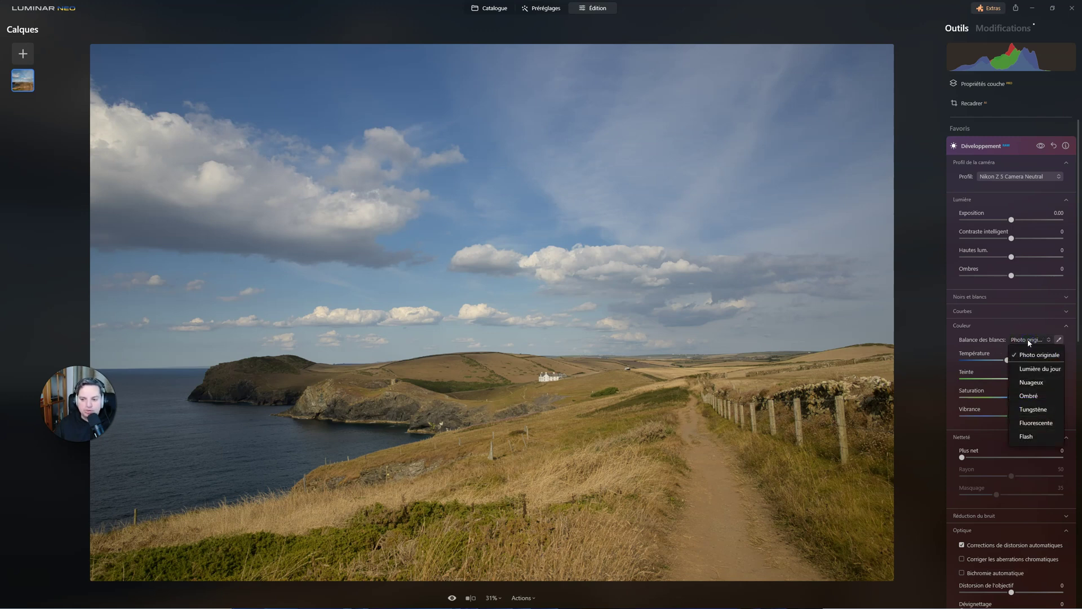
left_click(1060, 340)
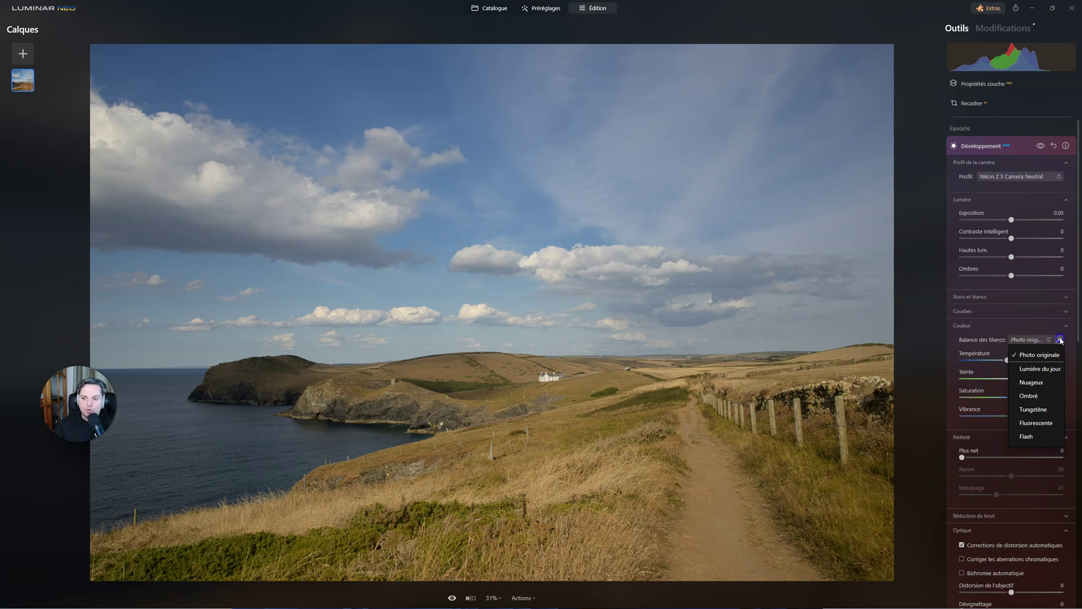
left_click(1059, 340)
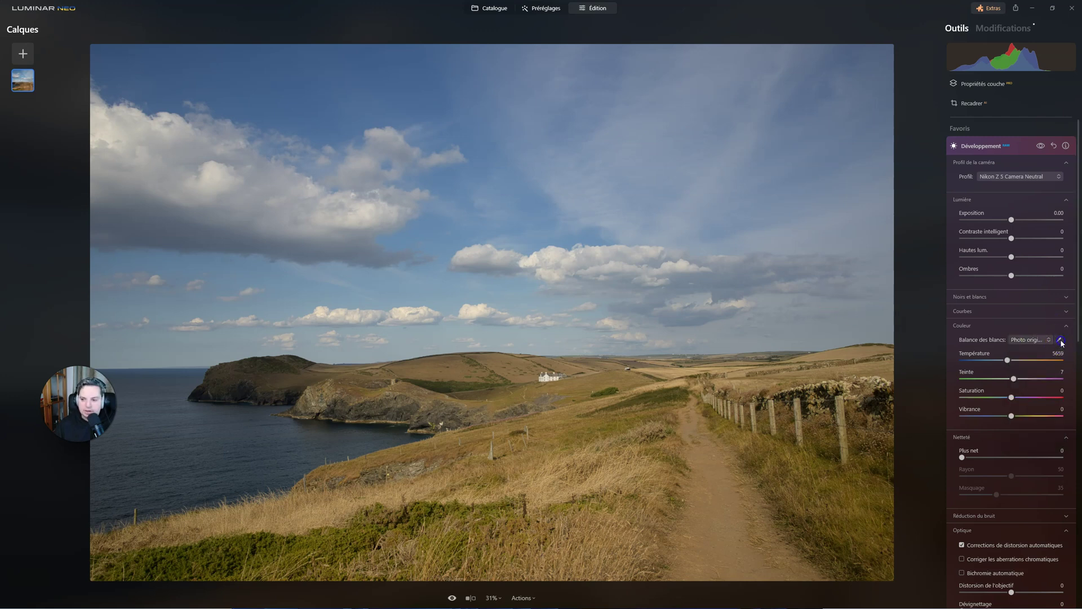
left_click(530, 260)
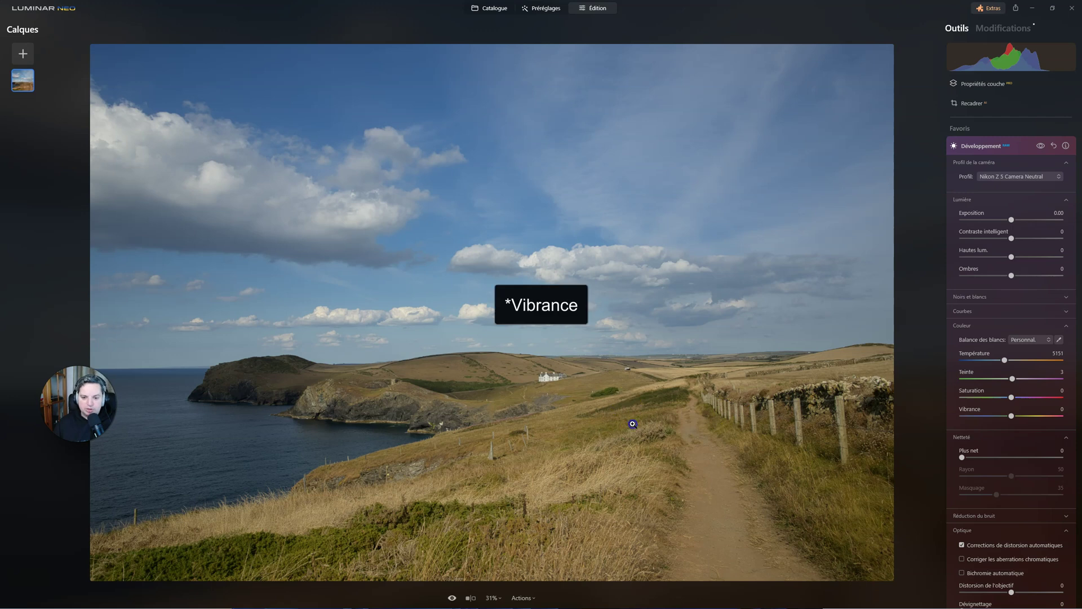
Set the sharpening amount to 46, judging the white house and grass at 100% magnification.
scroll(981, 443, "down", 1)
left_click(985, 440)
scroll(985, 441, "down", 3)
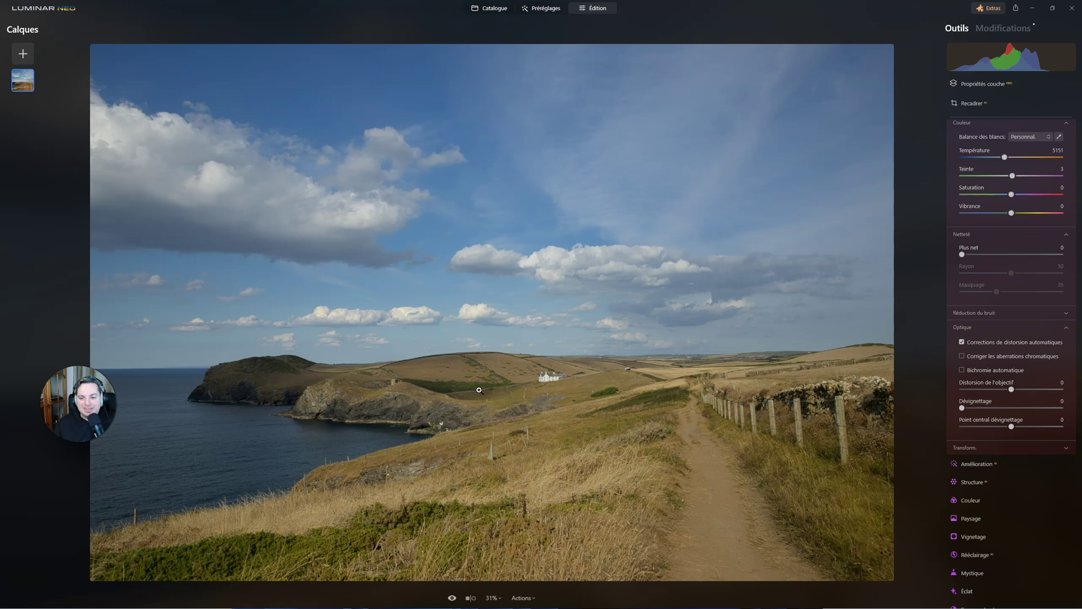
left_click(576, 395)
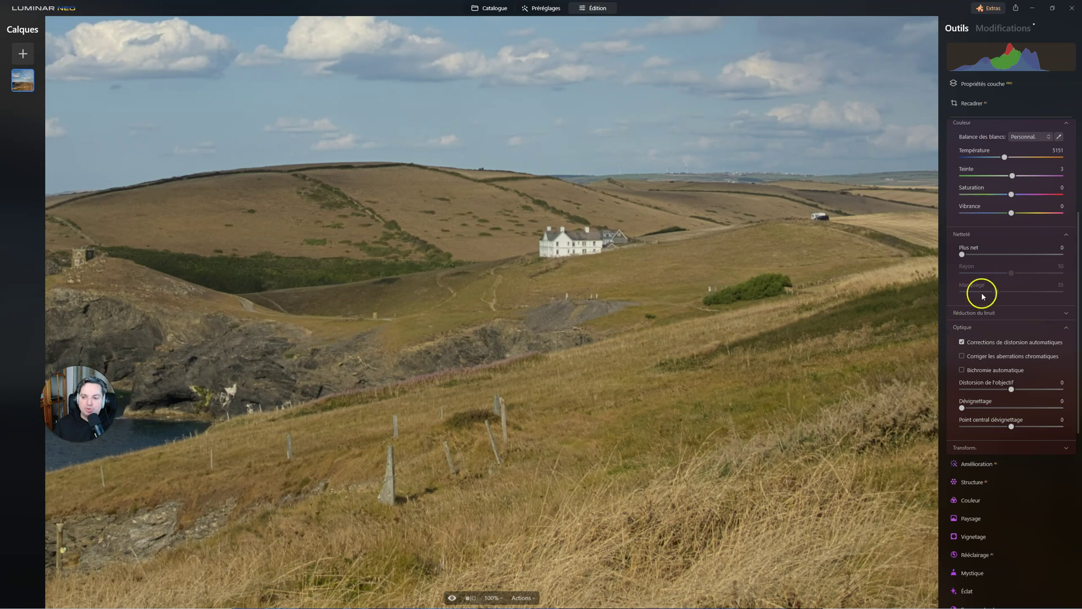
mouse_move(967, 257)
left_mouse_down()
mouse_move(1024, 256)
mouse_move(967, 255)
left_mouse_up()
left_click(1007, 269)
left_click(1003, 255)
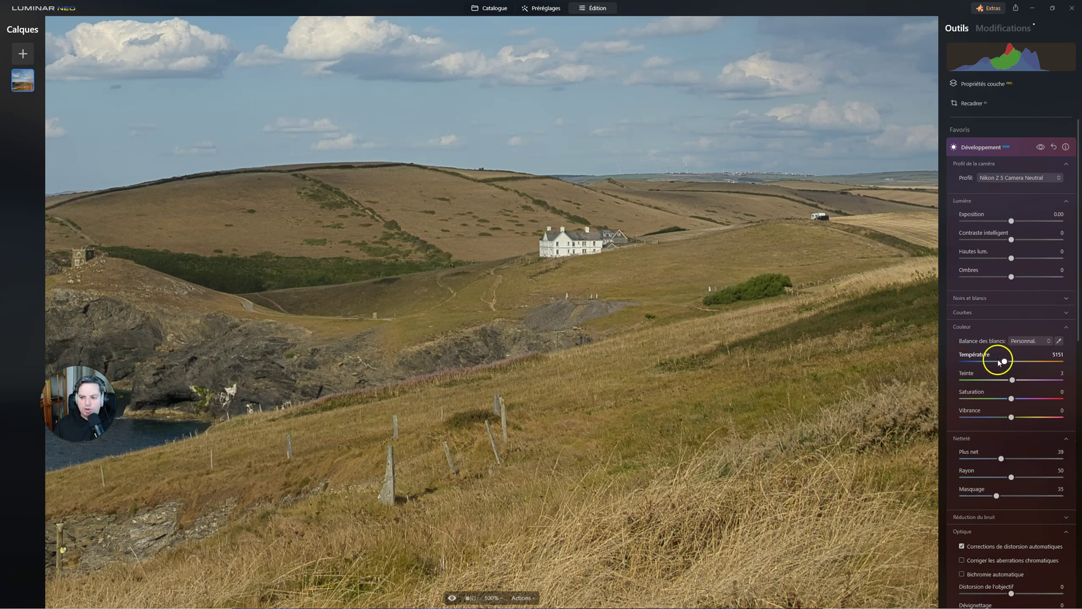
left_click_drag(999, 458, 972, 461)
left_click(1009, 459)
left_click(711, 404)
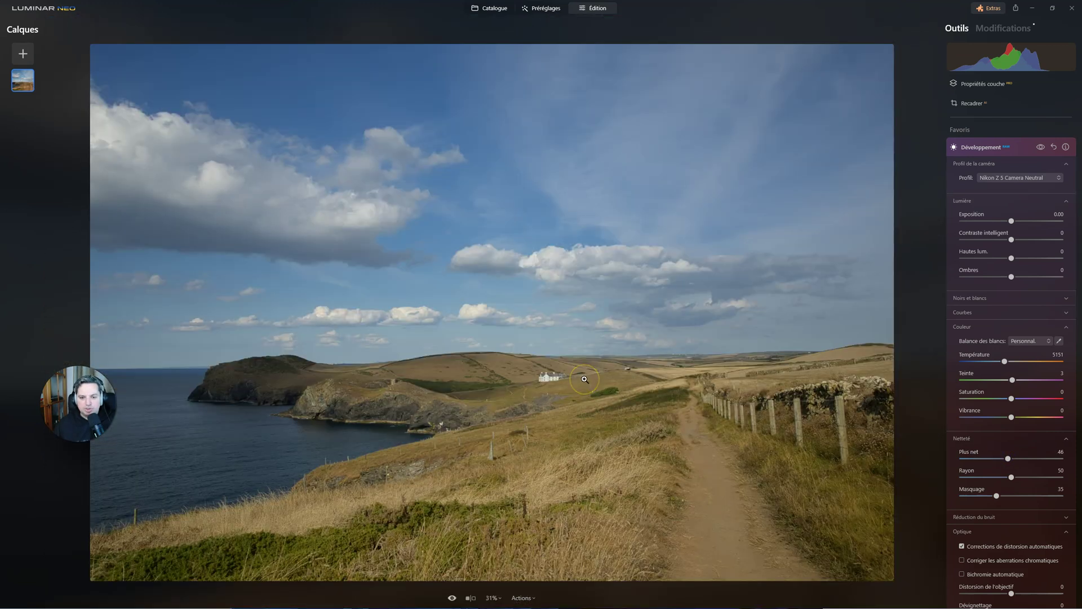
left_click(561, 382)
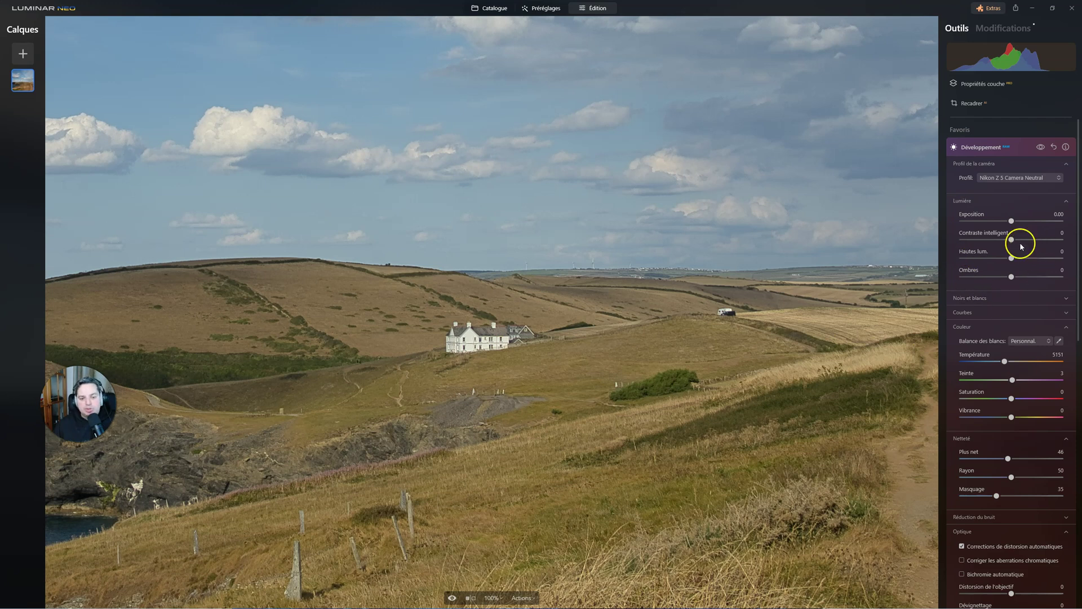
left_click(624, 369)
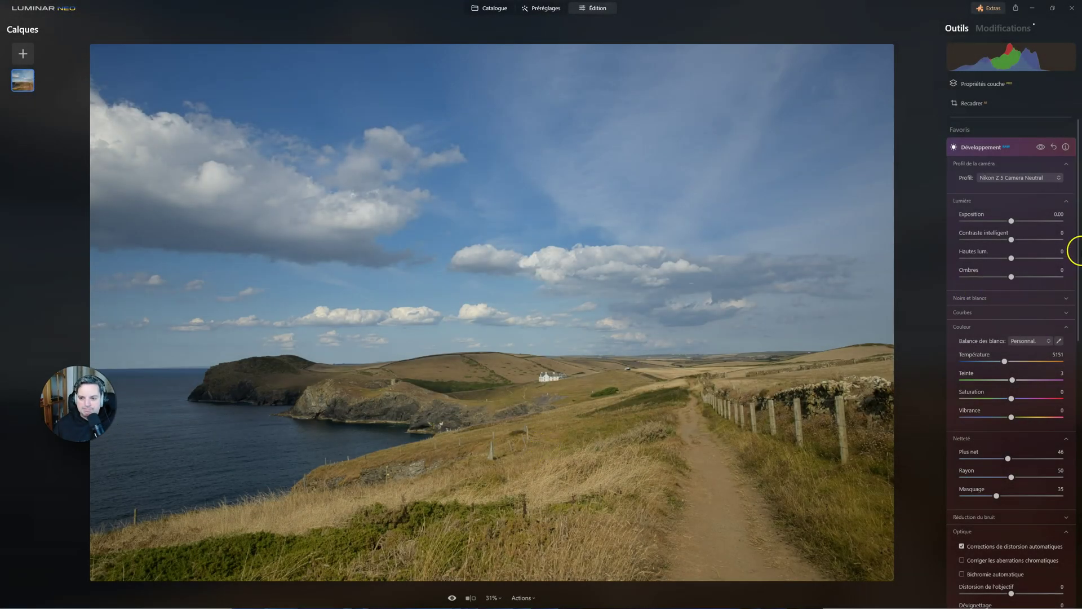
Raise the shadows to 22 and lower the highlights to -48.
left_click_drag(1011, 276, 1041, 272)
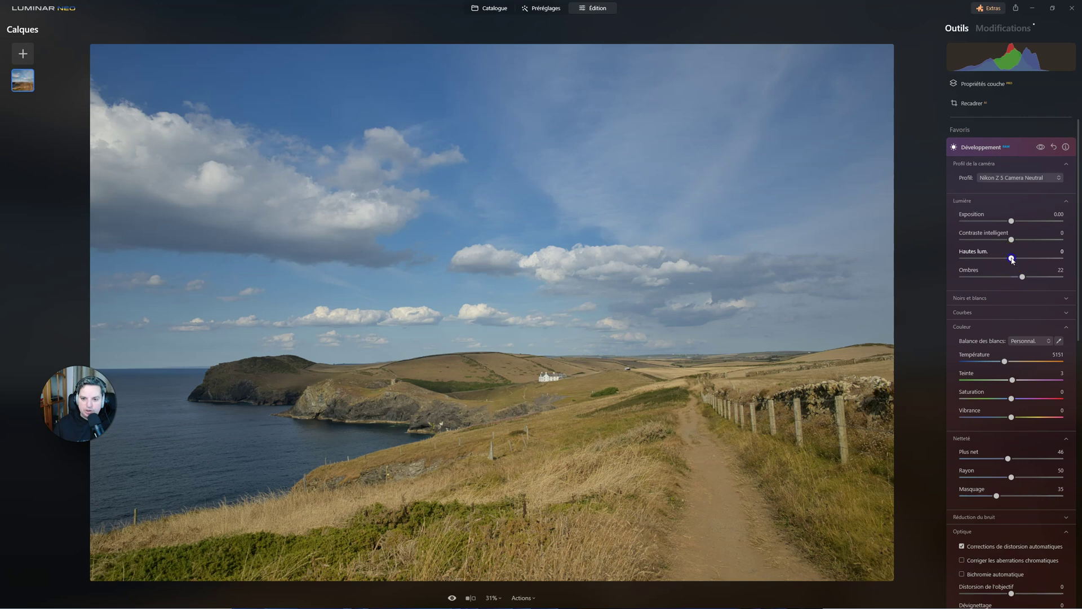
left_click_drag(1012, 259, 976, 259)
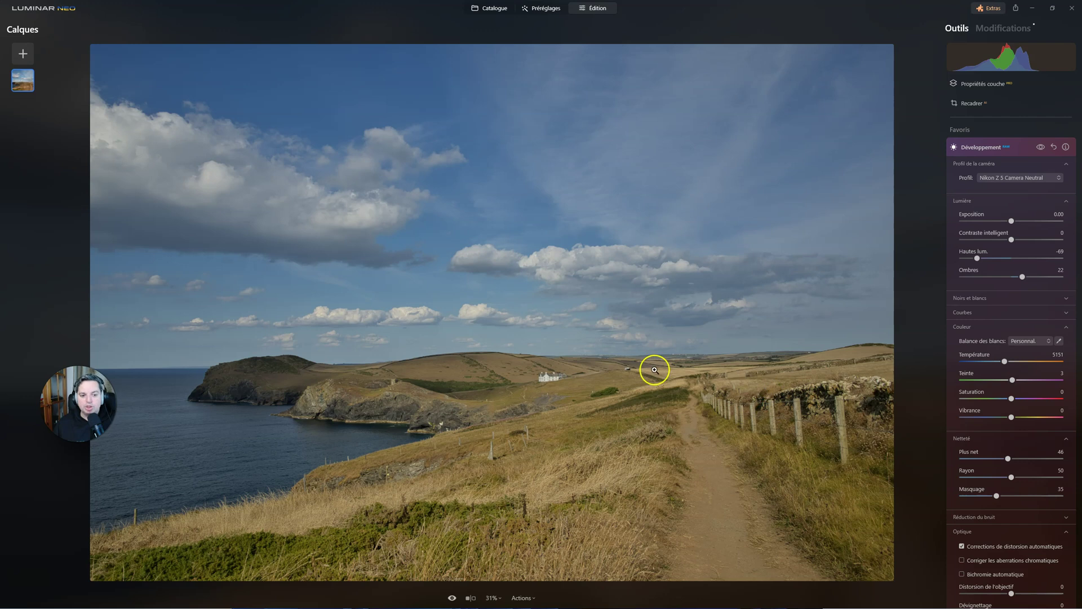
double_click(978, 258)
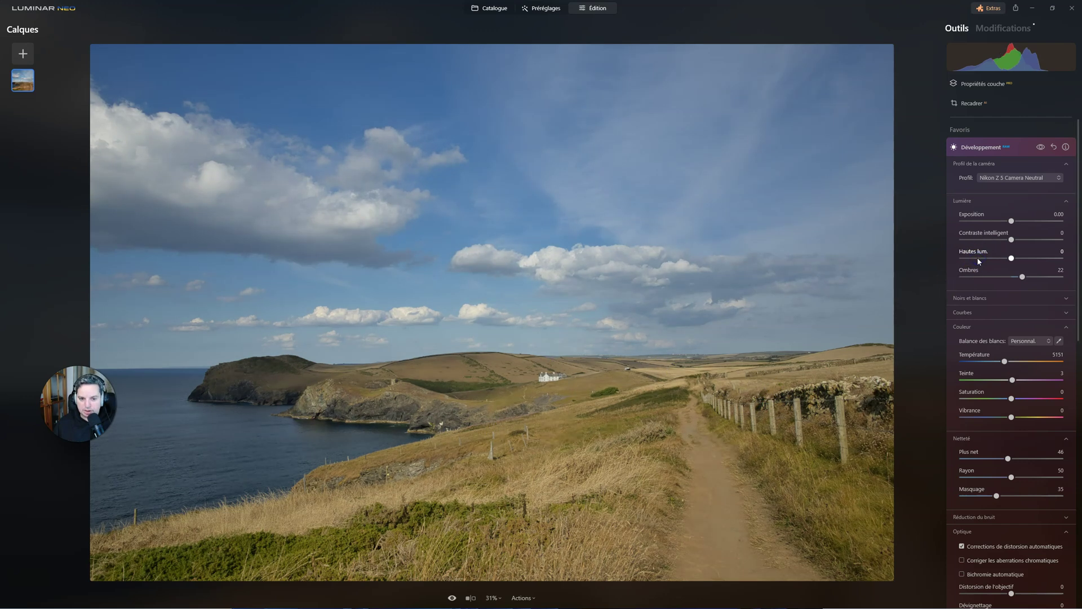
left_click_drag(1015, 255, 962, 251)
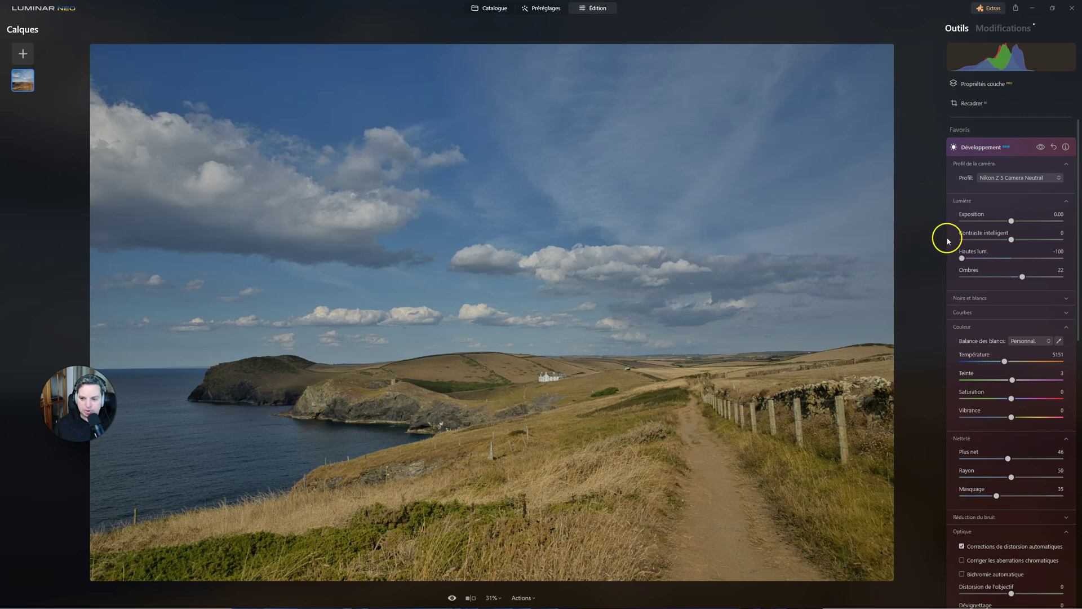
mouse_move(963, 258)
left_mouse_down()
mouse_move(1021, 257)
mouse_move(971, 252)
left_mouse_up()
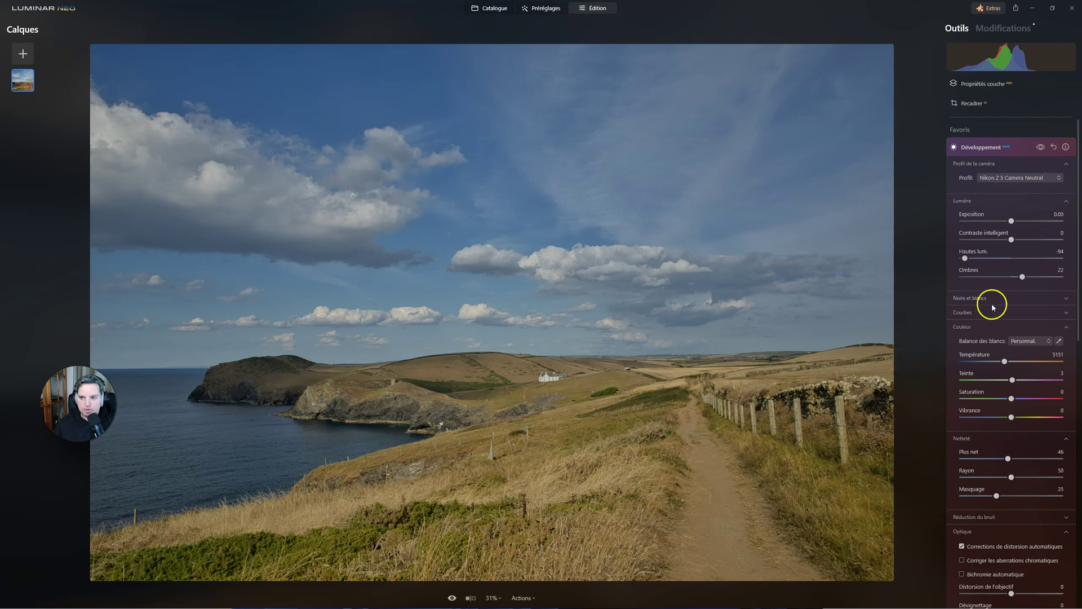
mouse_move(966, 260)
left_mouse_down()
mouse_move(1007, 260)
mouse_move(987, 258)
left_mouse_up()
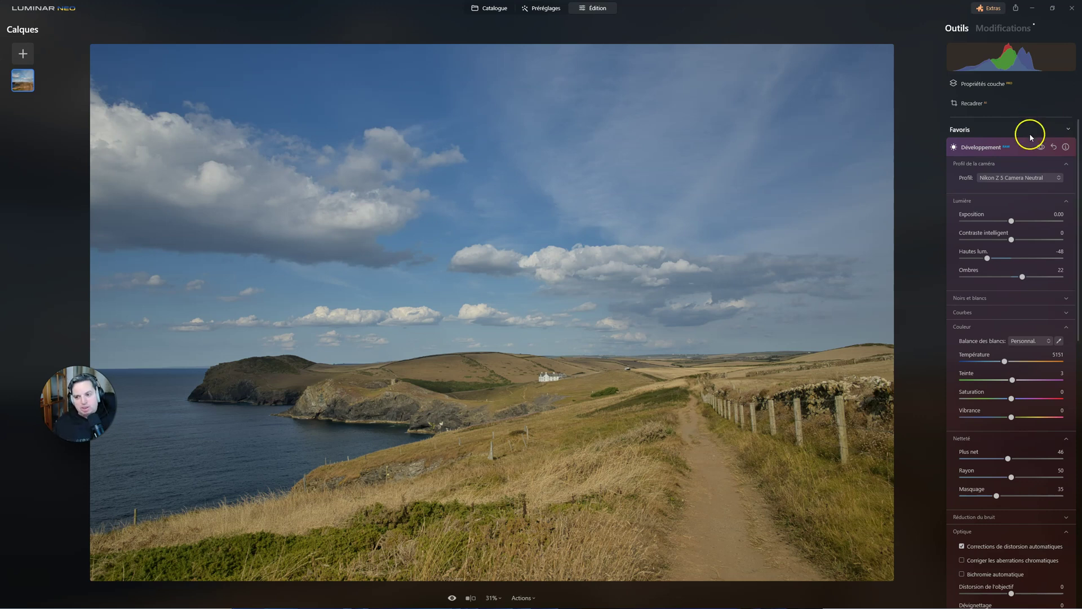
Move the black point of the RGB curve slightly inward to deepen the darkest tones.
left_click(977, 301)
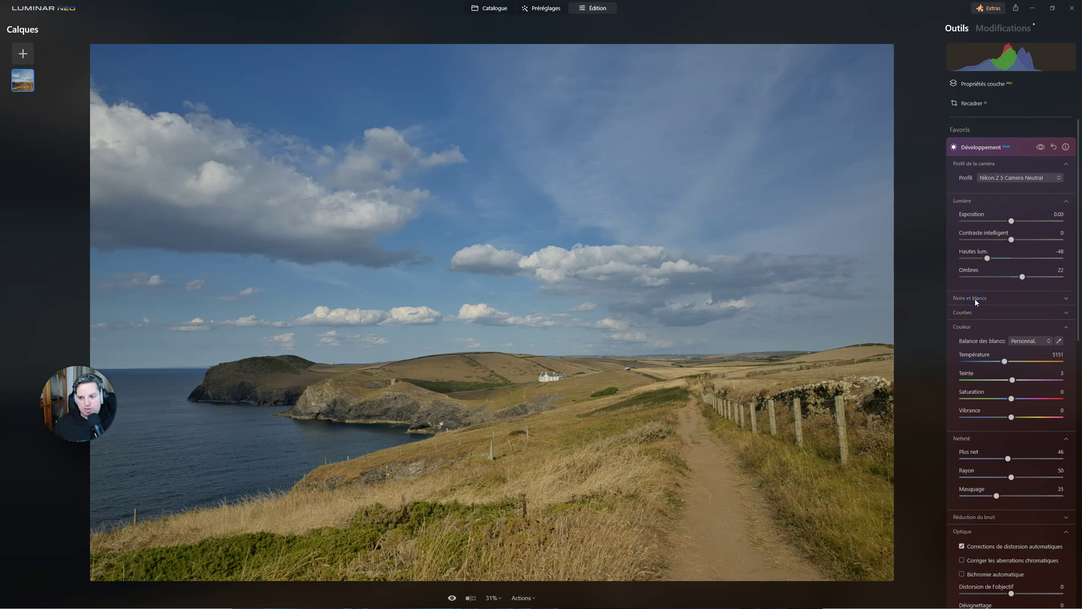
left_click(962, 359)
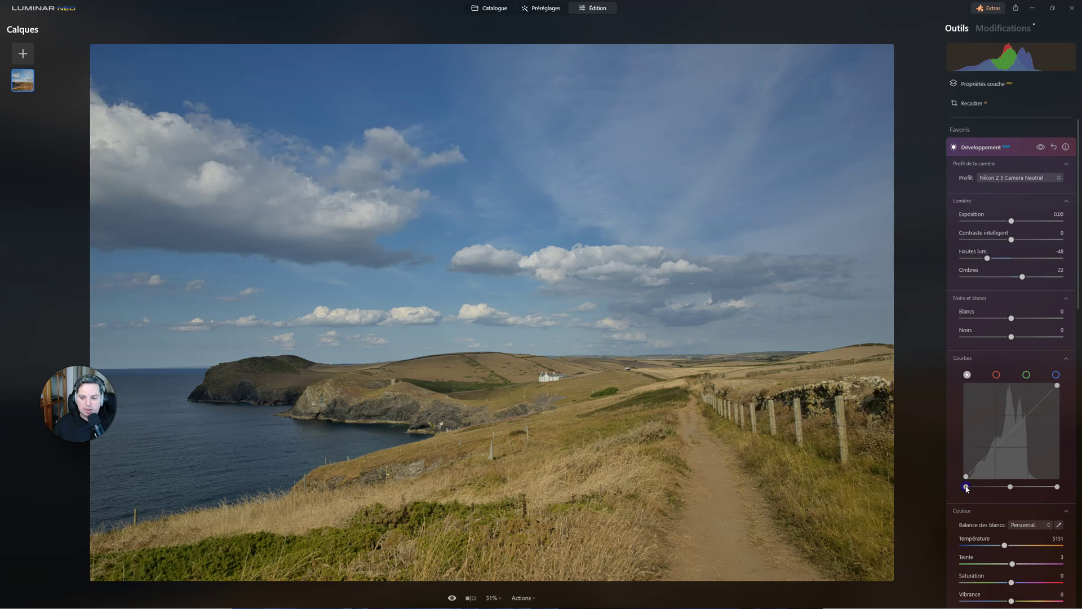
left_click_drag(967, 488, 967, 489)
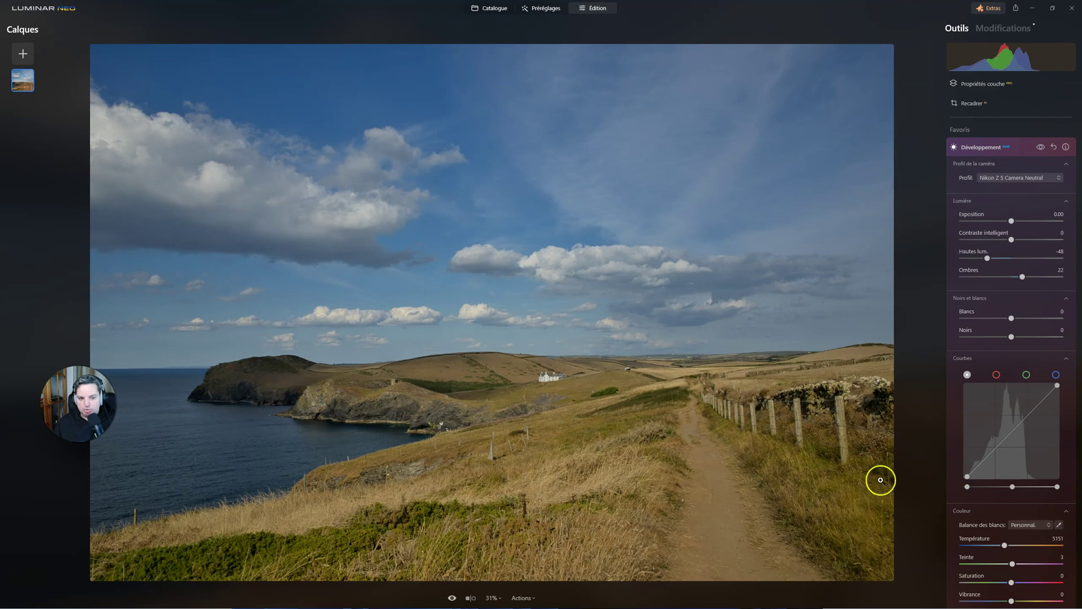
left_click_drag(967, 486, 964, 489)
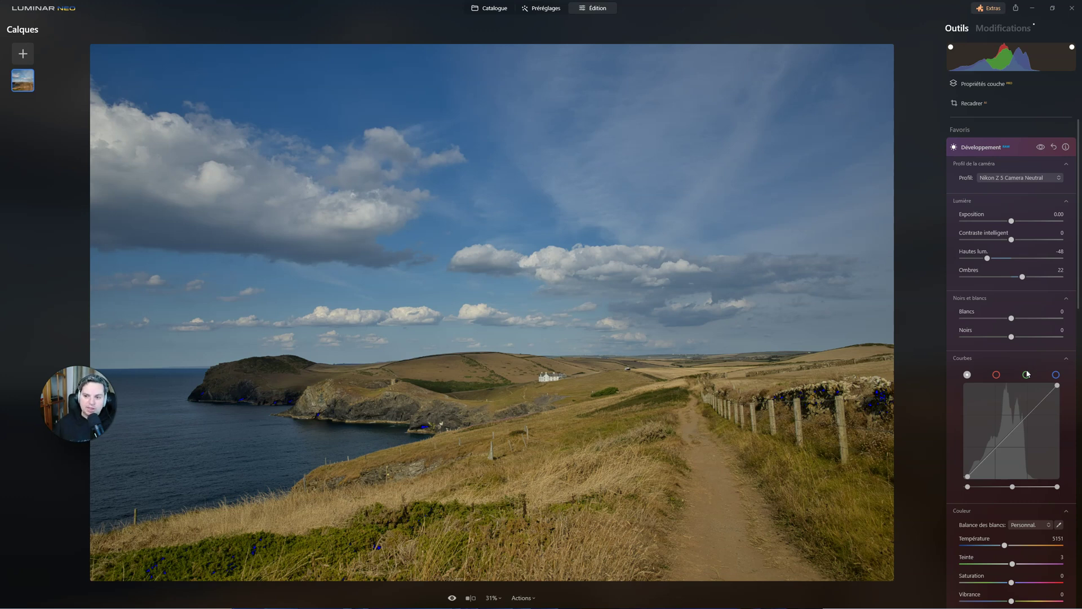
Try strong exposure boosts against the clipping warnings, and settle the exposure at 0.30.
left_click_drag(1011, 221, 1027, 221)
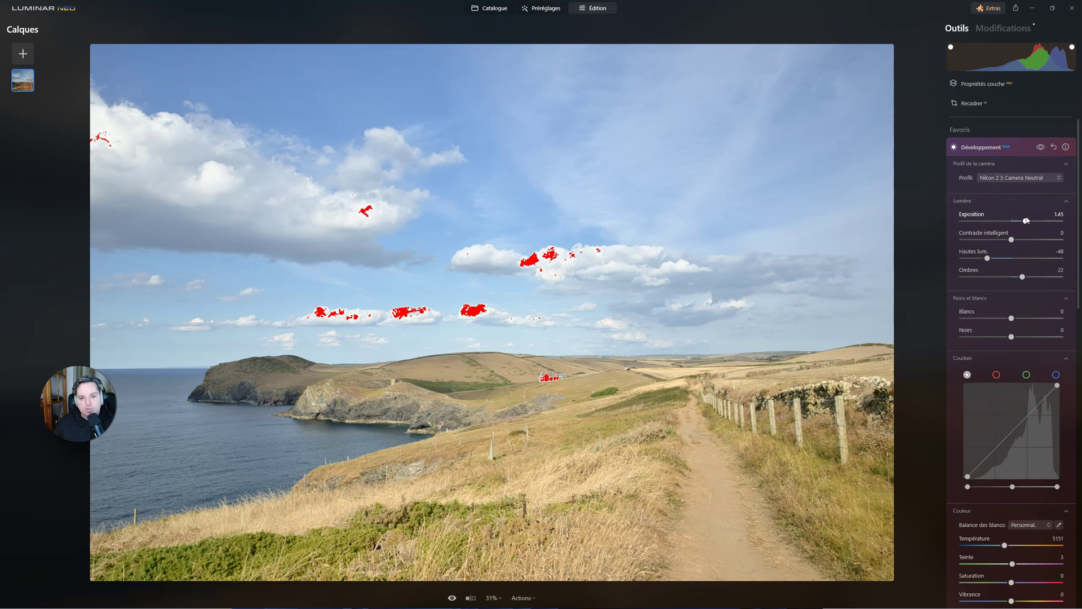
mouse_move(1027, 220)
left_mouse_down()
mouse_move(1010, 222)
mouse_move(1027, 220)
left_mouse_up()
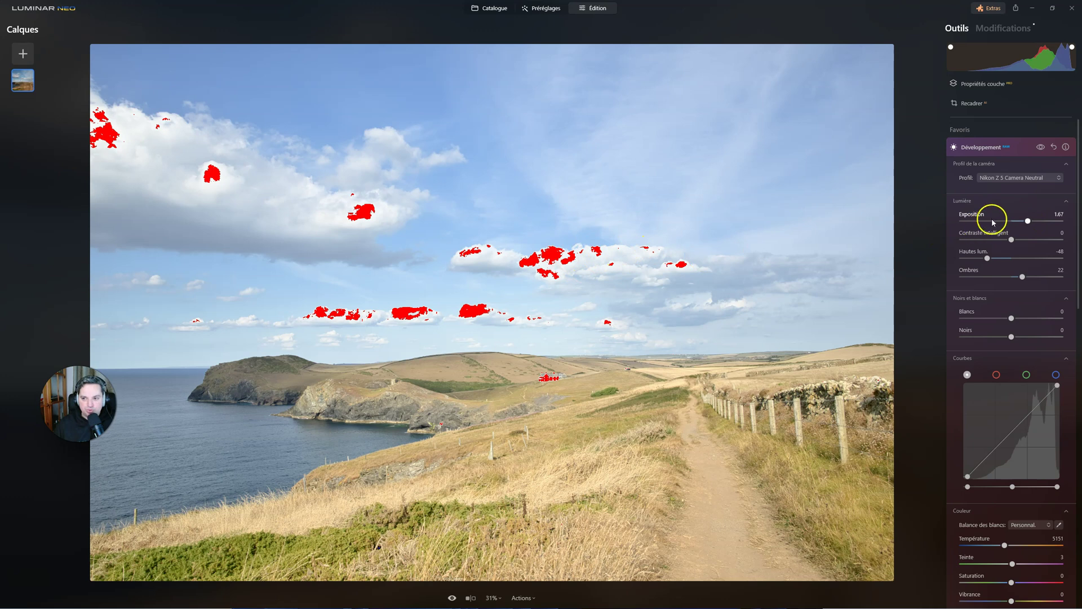
double_click(1029, 220)
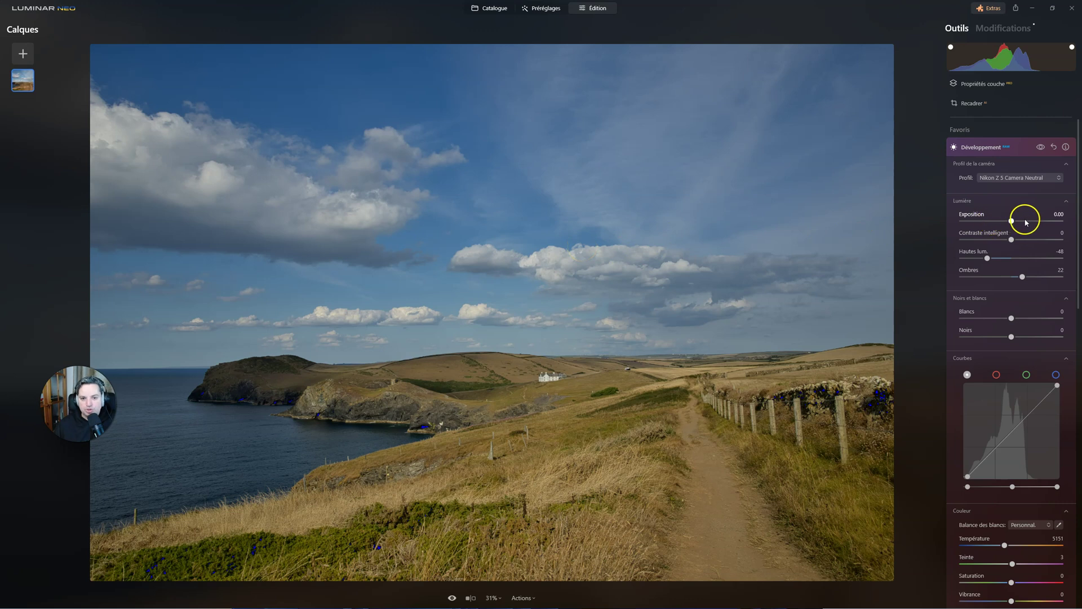
left_click_drag(1013, 224, 1025, 223)
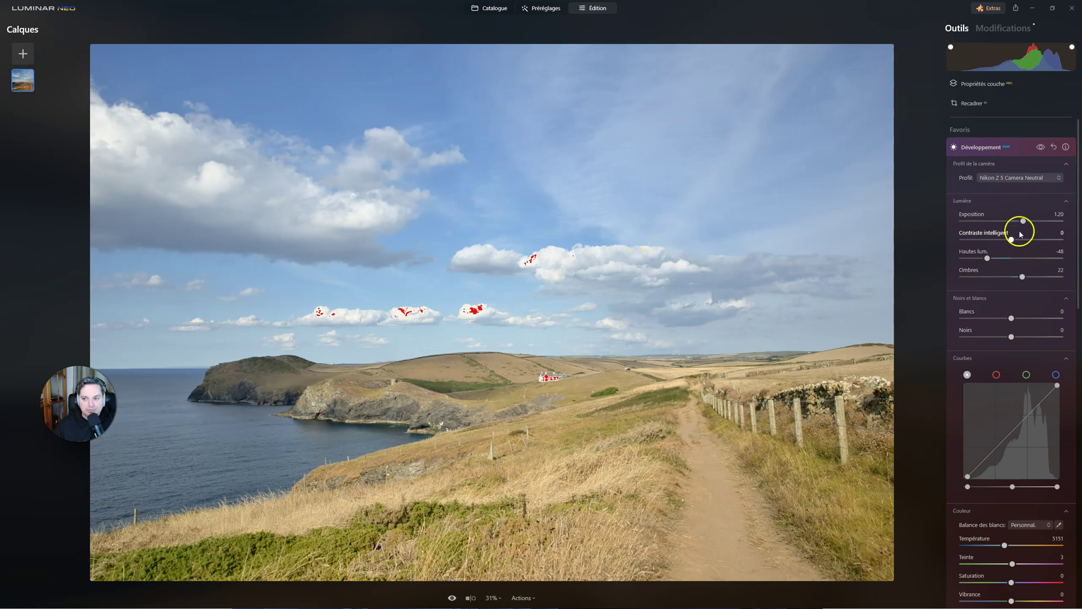
left_click_drag(1023, 218, 1016, 223)
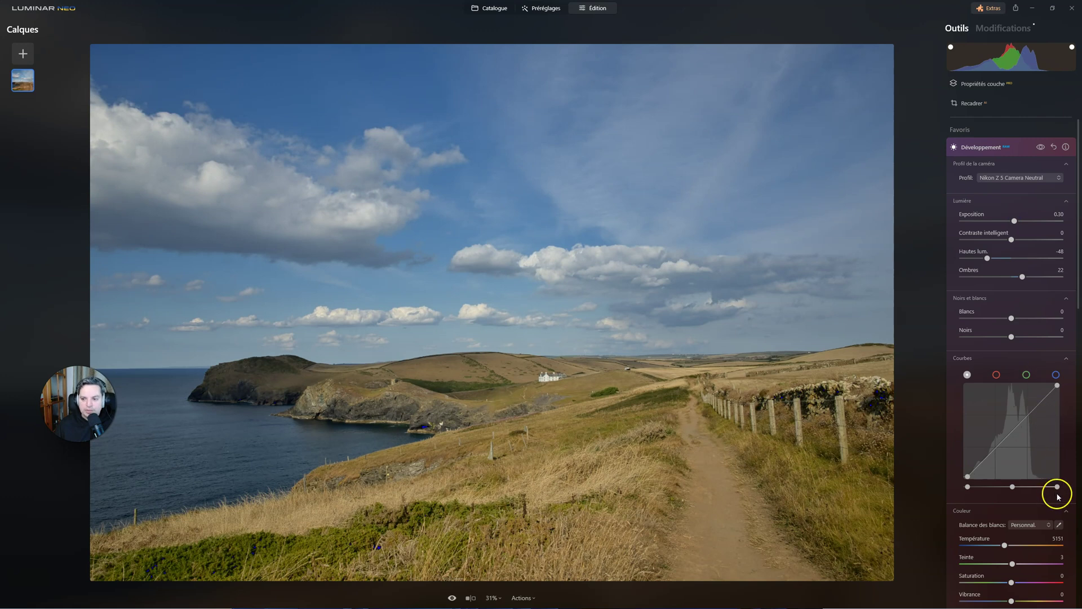
Pull the curve's white point slightly inward and fine-tune its midtone point near the centre, then close the Develop tool.
left_click_drag(1059, 489, 1049, 486)
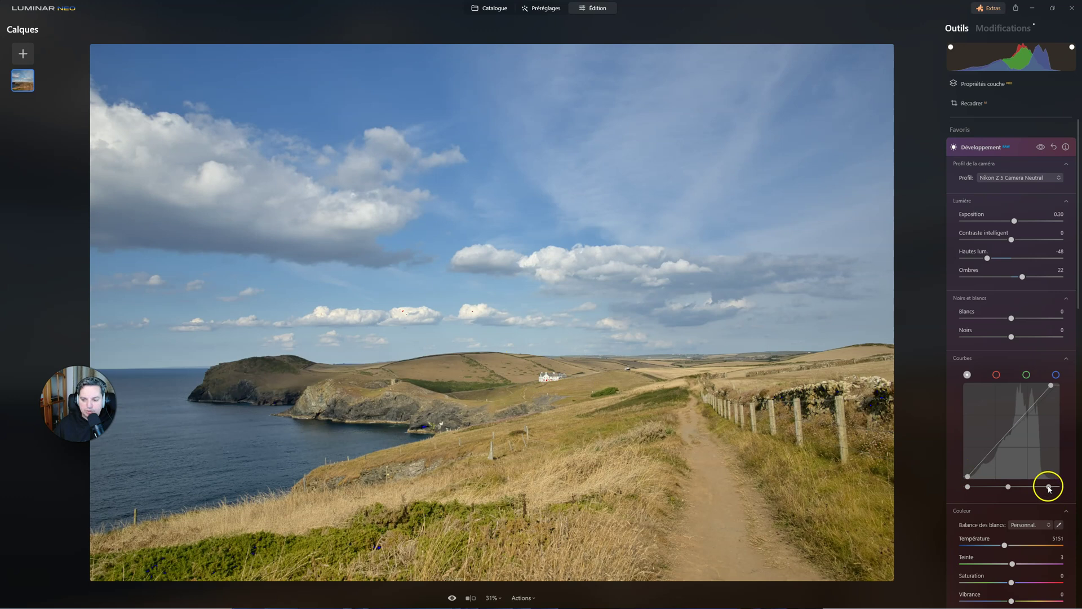
left_click_drag(1050, 489, 1053, 488)
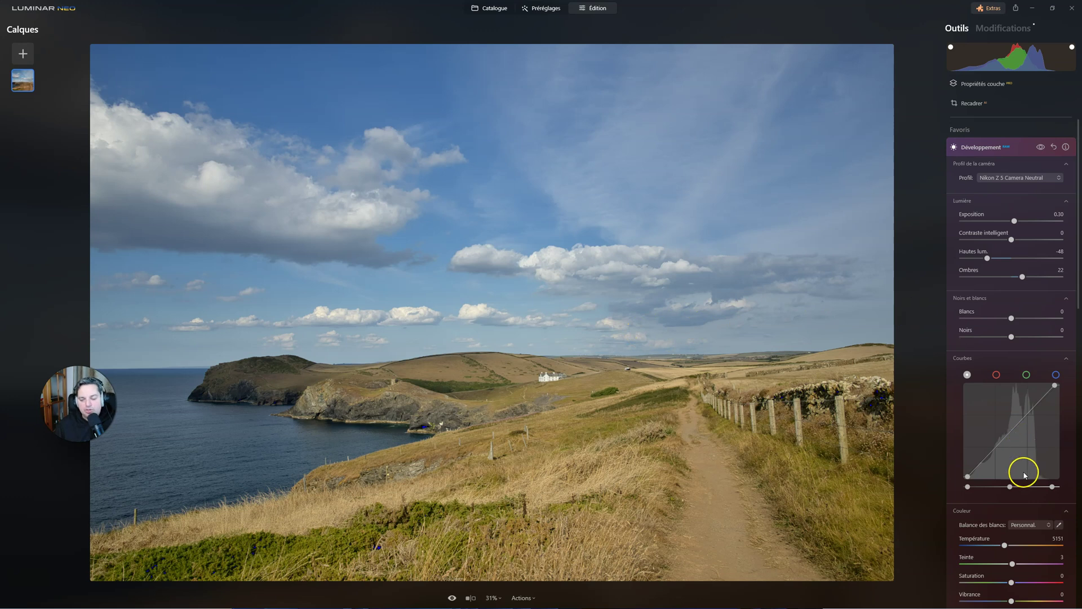
mouse_move(1012, 488)
left_mouse_down()
mouse_move(1022, 489)
mouse_move(1002, 486)
left_mouse_up()
left_click_drag(1001, 486, 1007, 483)
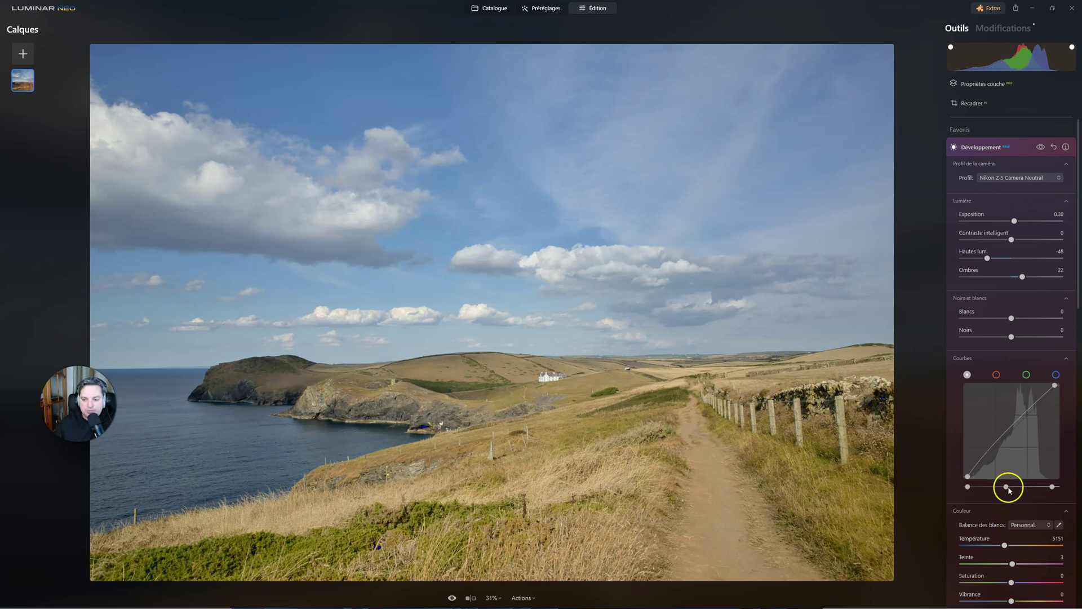
left_click_drag(1007, 487, 1014, 488)
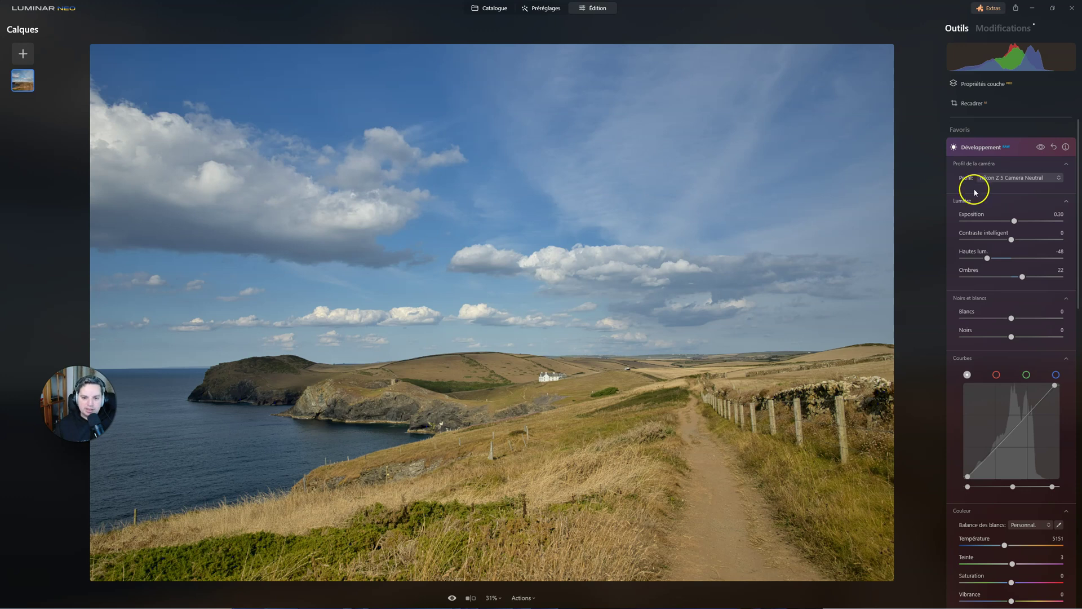
left_click(999, 149)
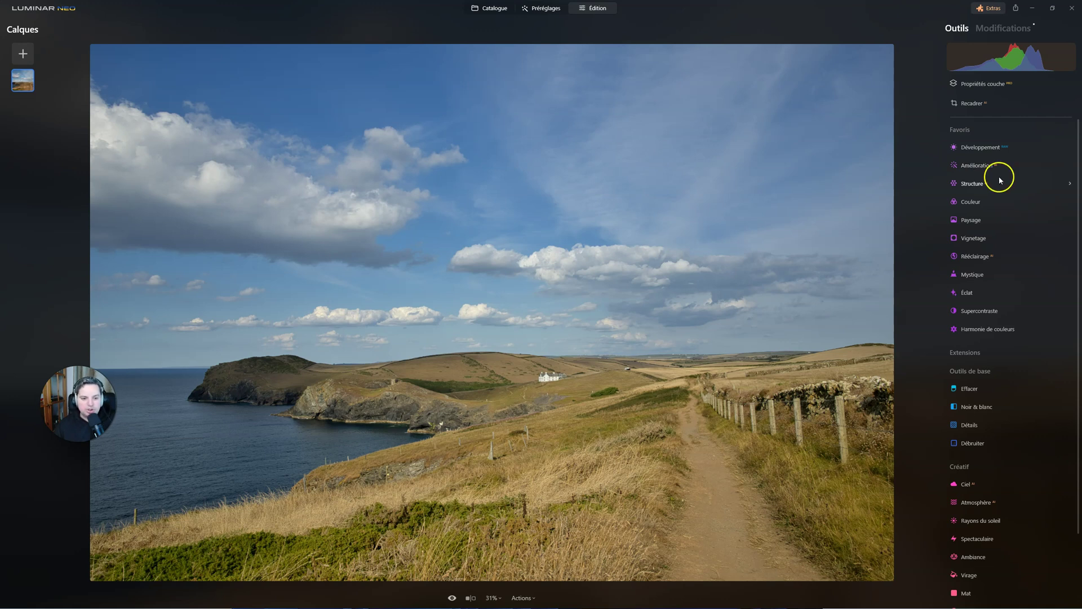
Open the Amélioration tool, try a strong Accent boost, and settle Accent at 21 while comparing before and after.
left_click(966, 166)
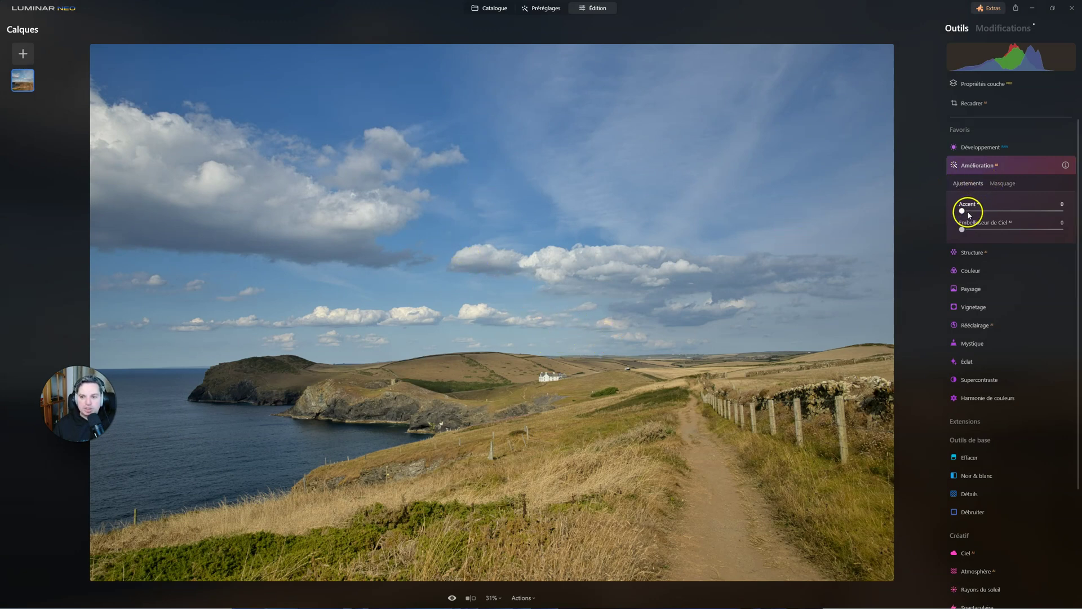
left_click_drag(964, 212, 1022, 214)
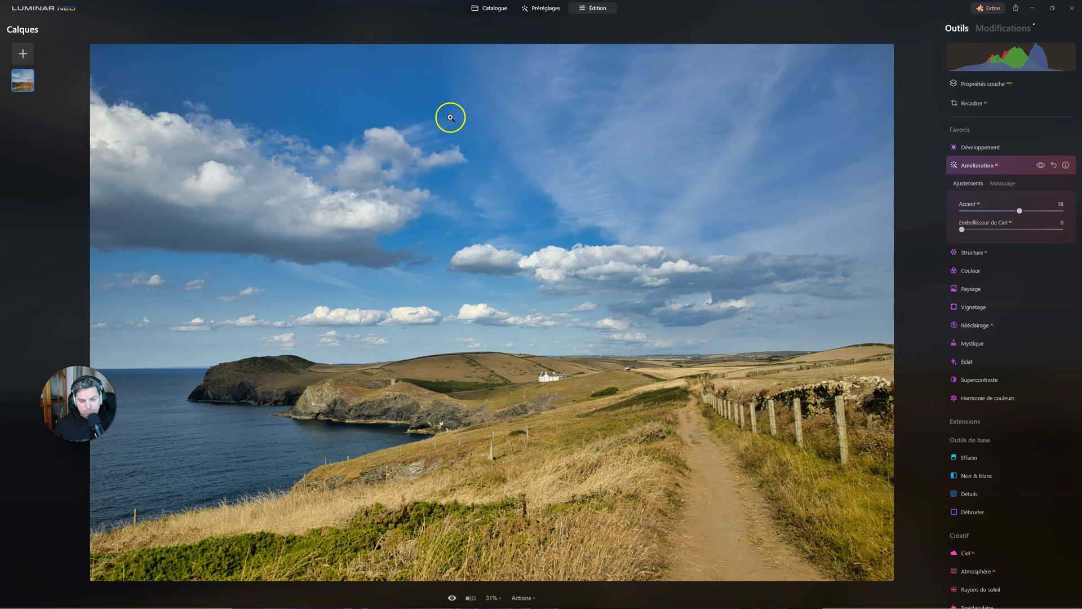
left_click_drag(1019, 212, 979, 212)
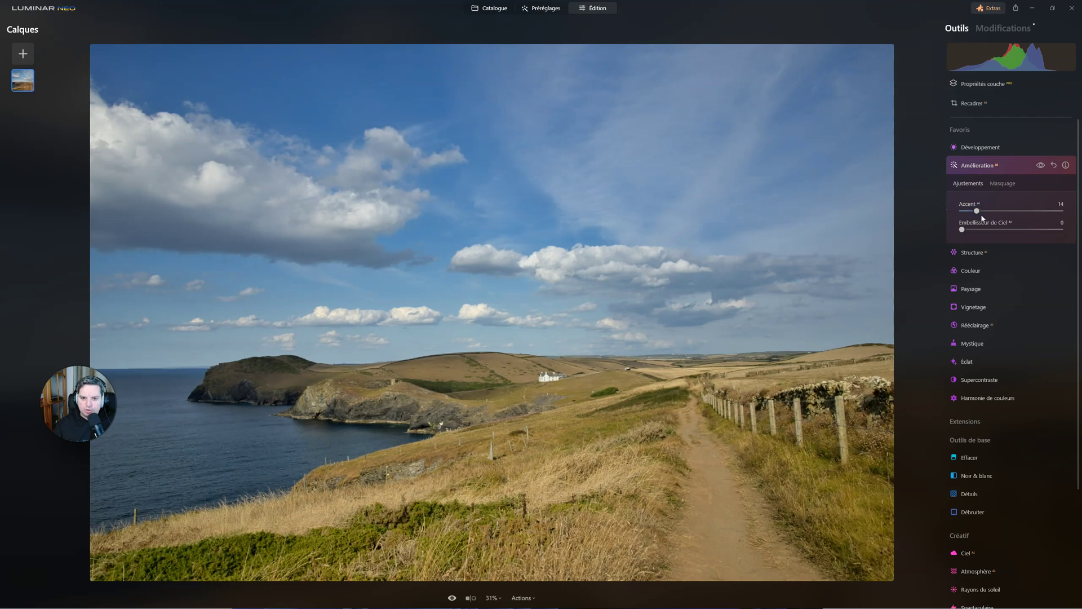
left_click(1040, 165)
left_click(1040, 167)
left_click_drag(978, 211, 980, 212)
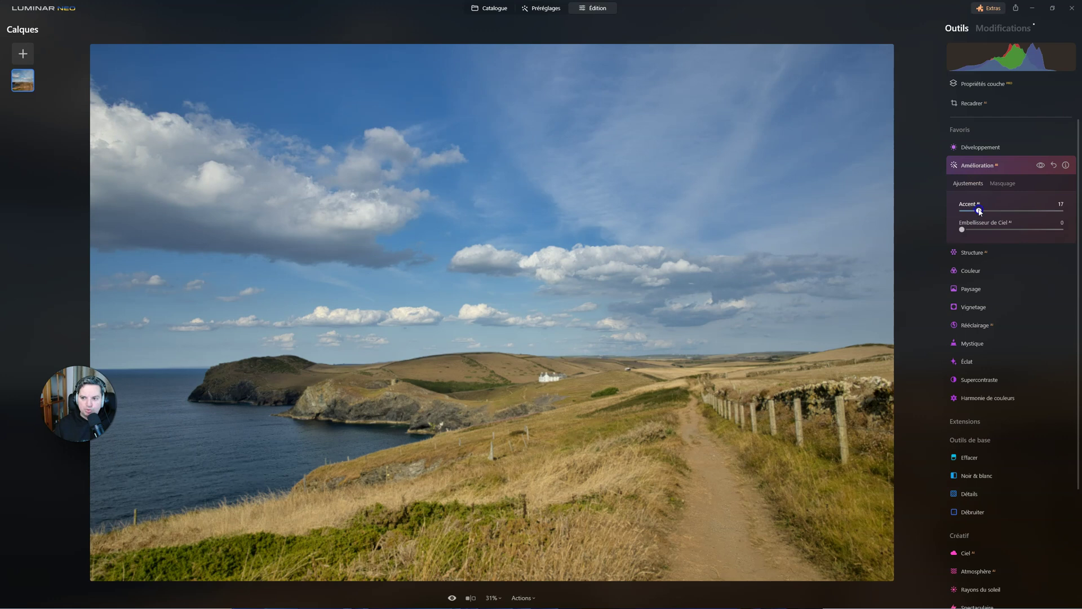
left_click(1040, 165)
left_click(1040, 165)
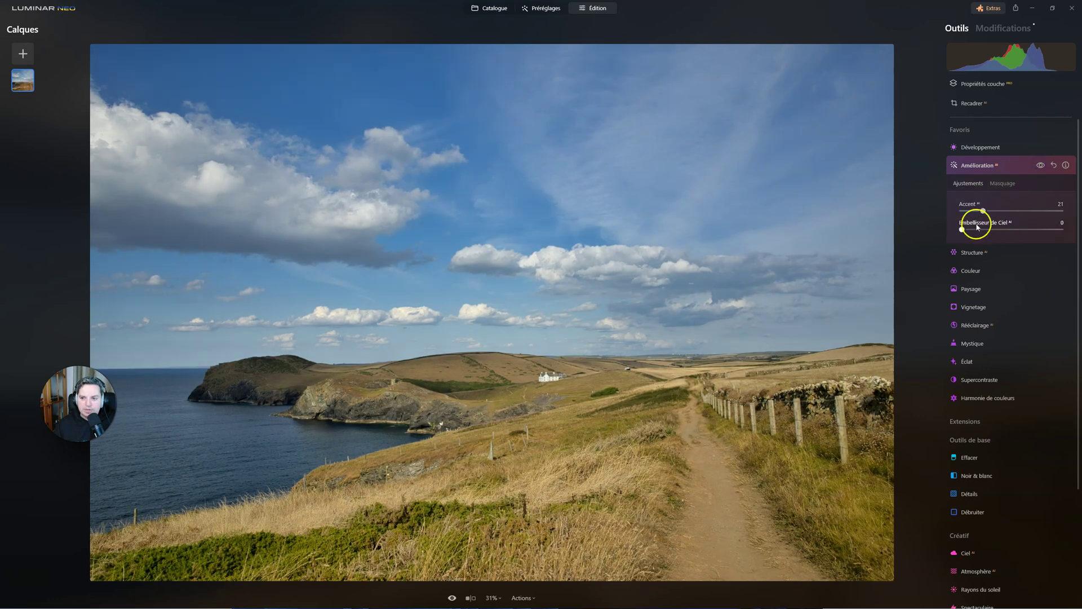
Set Embellisseur de Ciel to 7, compare the photo with and without the enhancement, and close the tool.
left_click_drag(963, 231, 969, 230)
left_click(1041, 166)
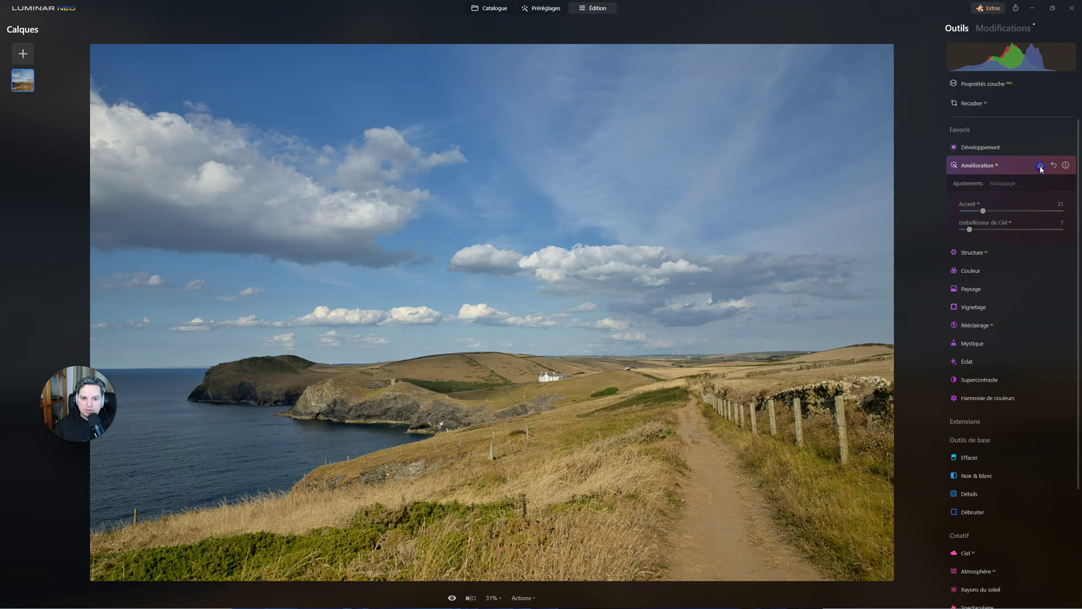
left_click(1041, 166)
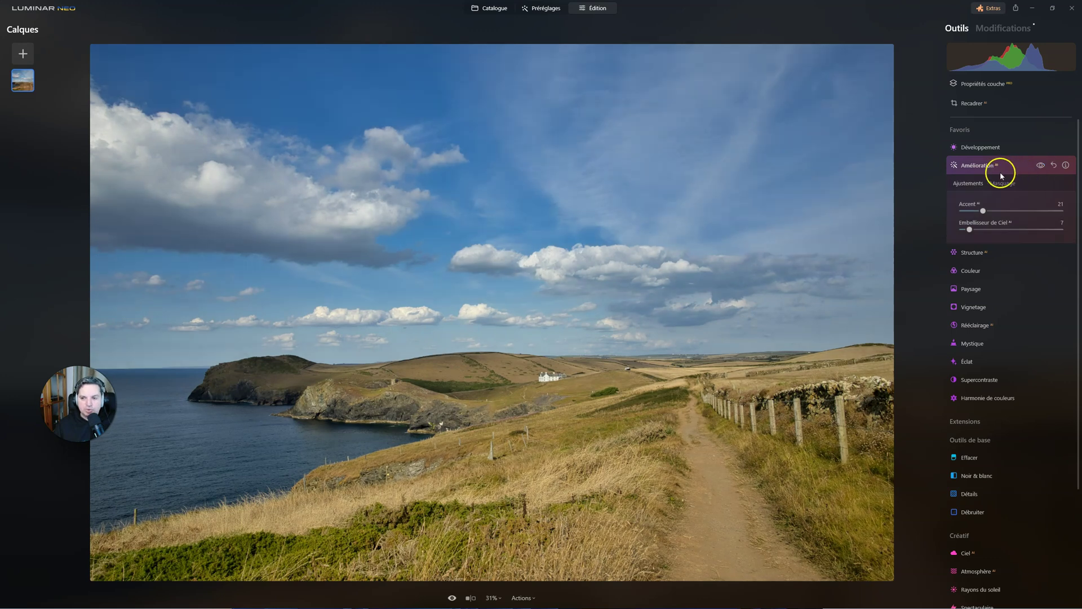
left_click(980, 167)
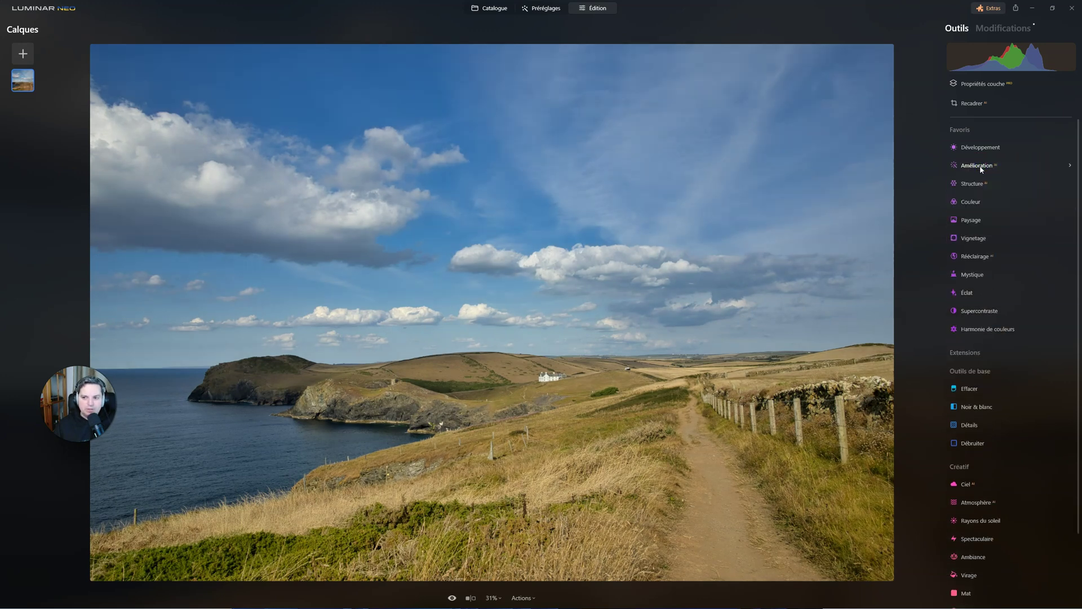
Review the applied edits, comparing the Amélioration adjustment with the separate RAW Développement settings.
left_click(1007, 30)
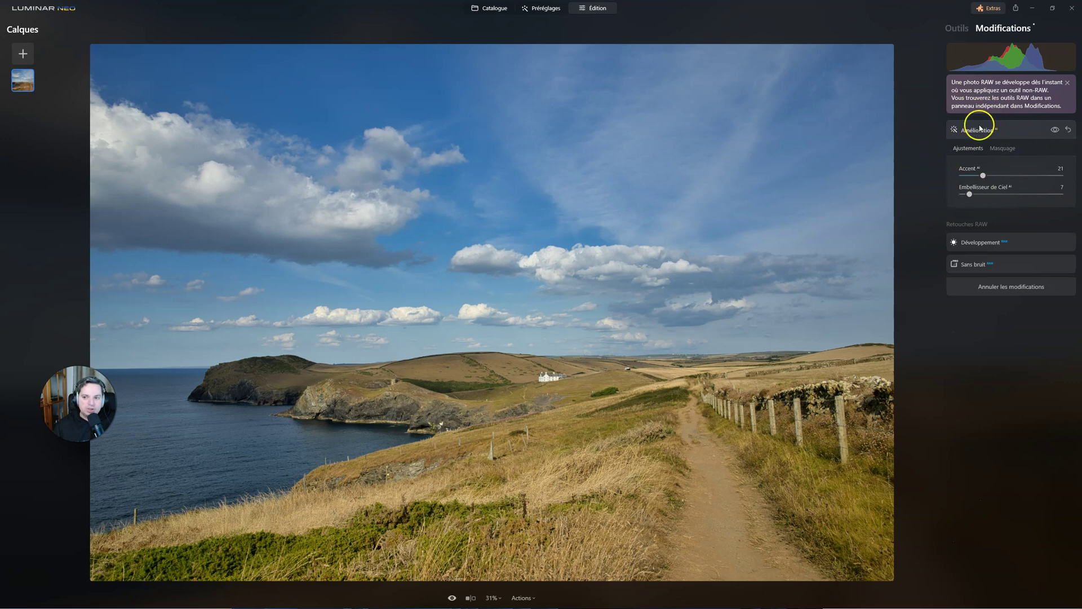
left_click(987, 242)
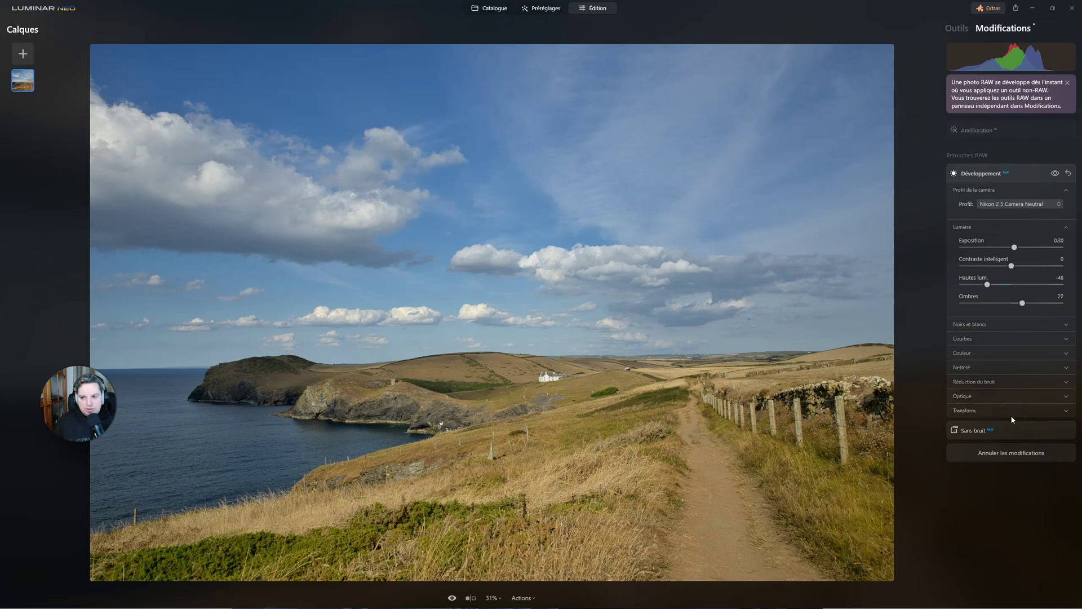
left_click(974, 129)
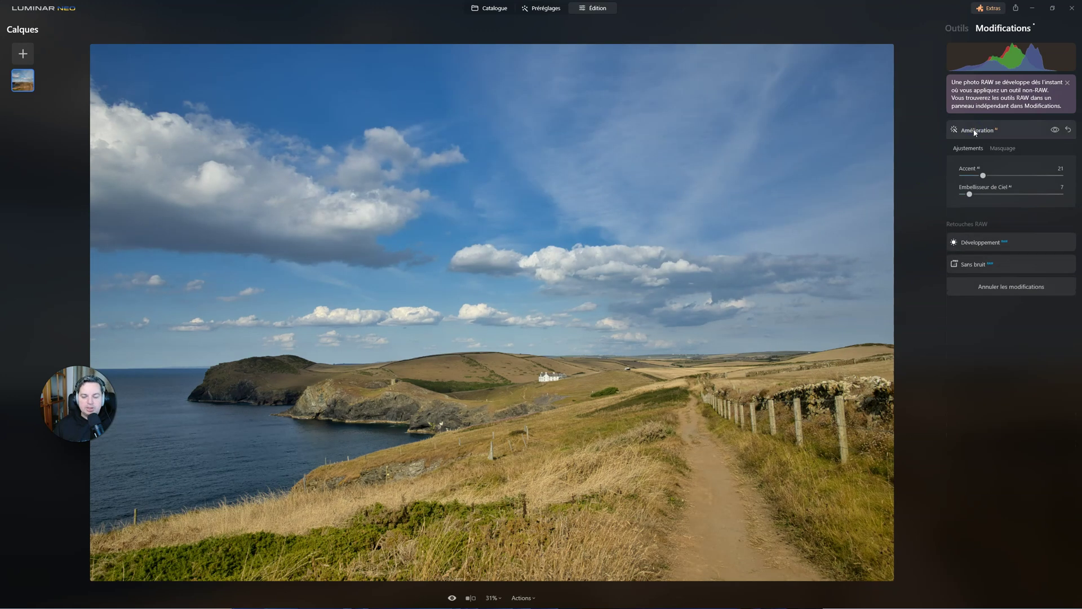
left_click(977, 242)
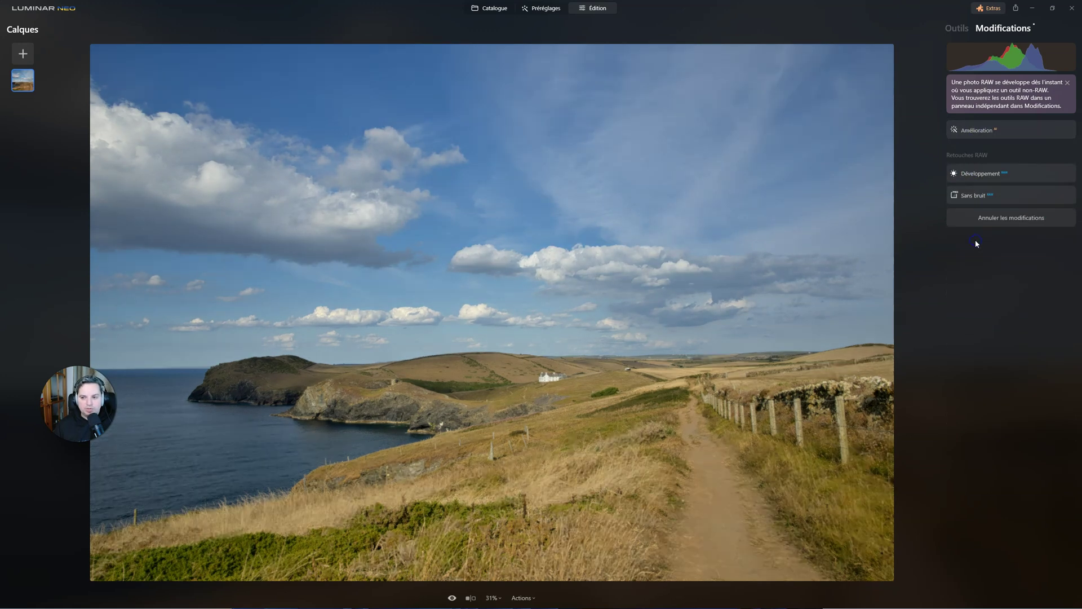
left_click(962, 129)
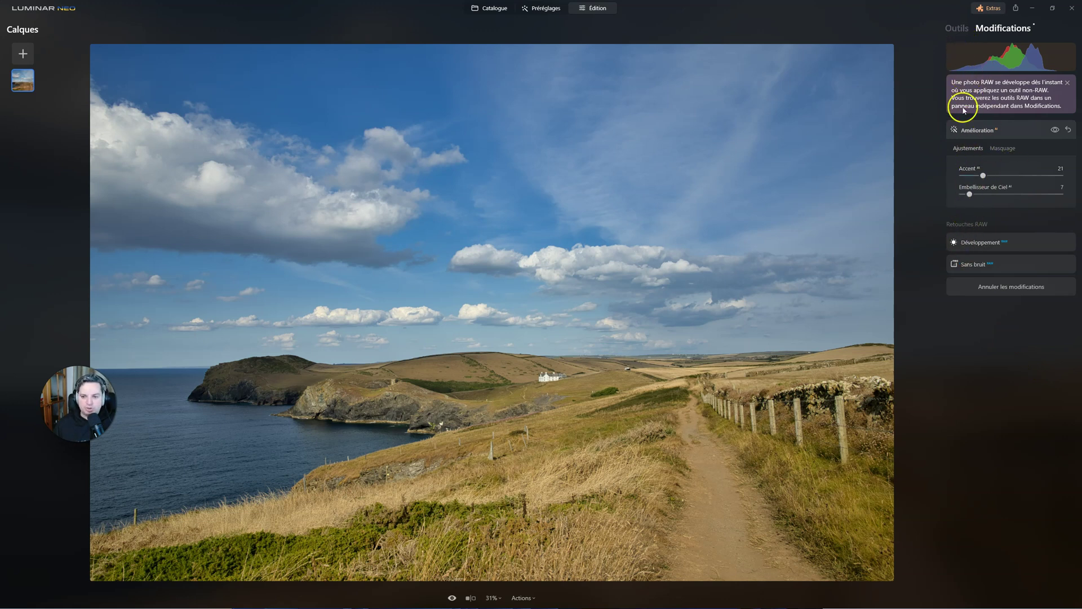
Reopen the applied RAW Développement edit and raise the shadows to 46, then return to the tool list.
left_click(991, 243)
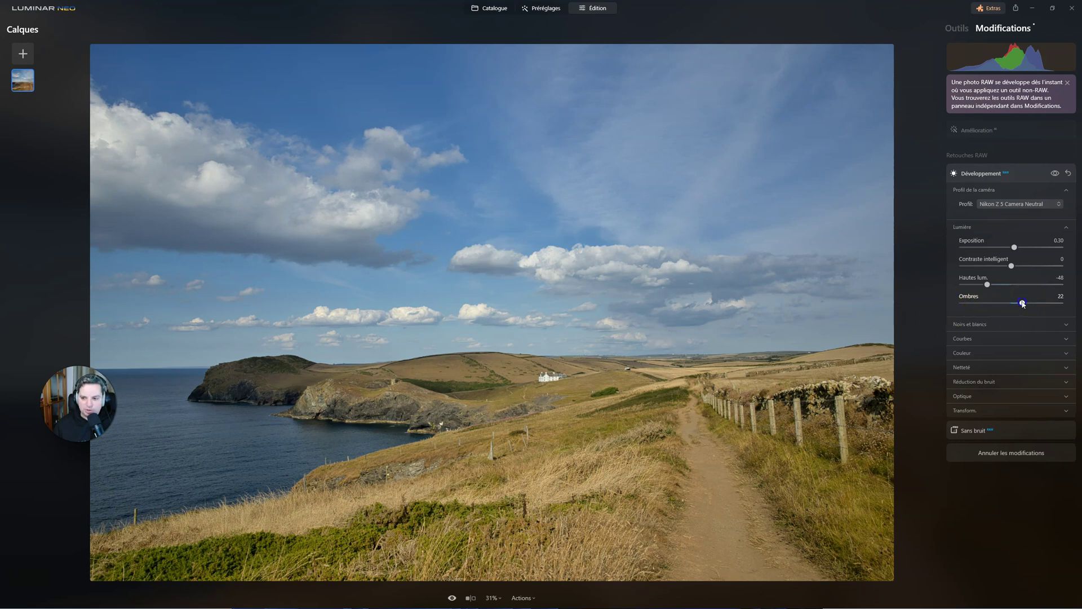
left_click_drag(1023, 303, 1033, 303)
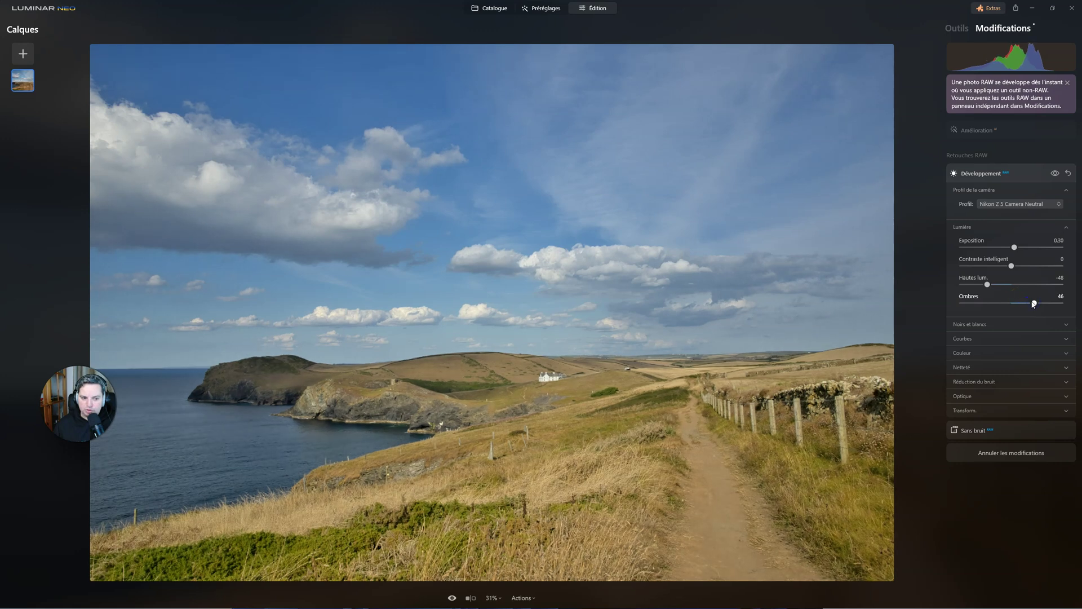
left_click(971, 138)
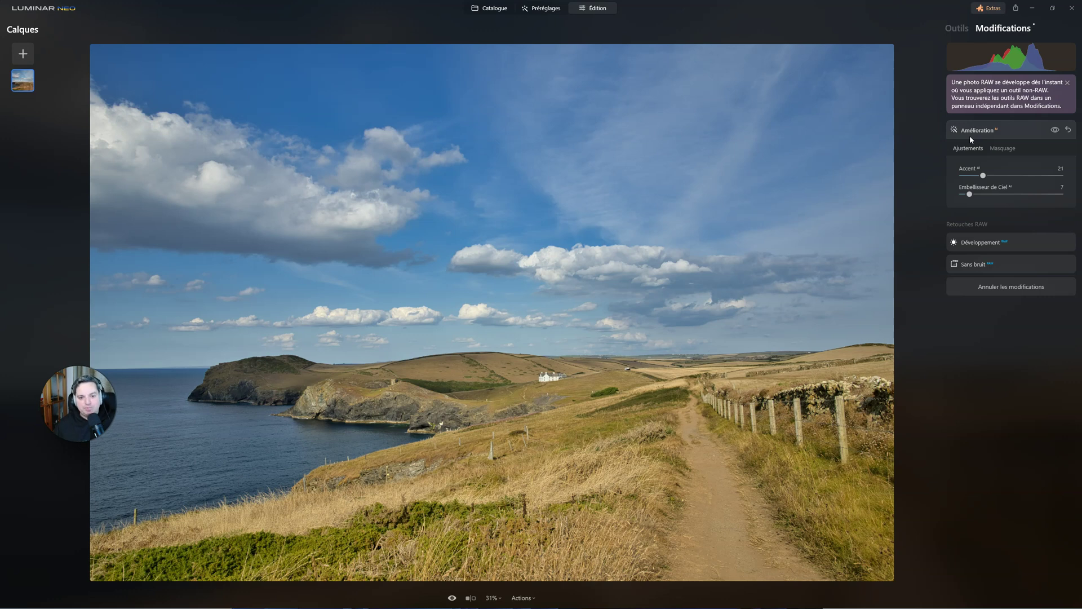
left_click(957, 29)
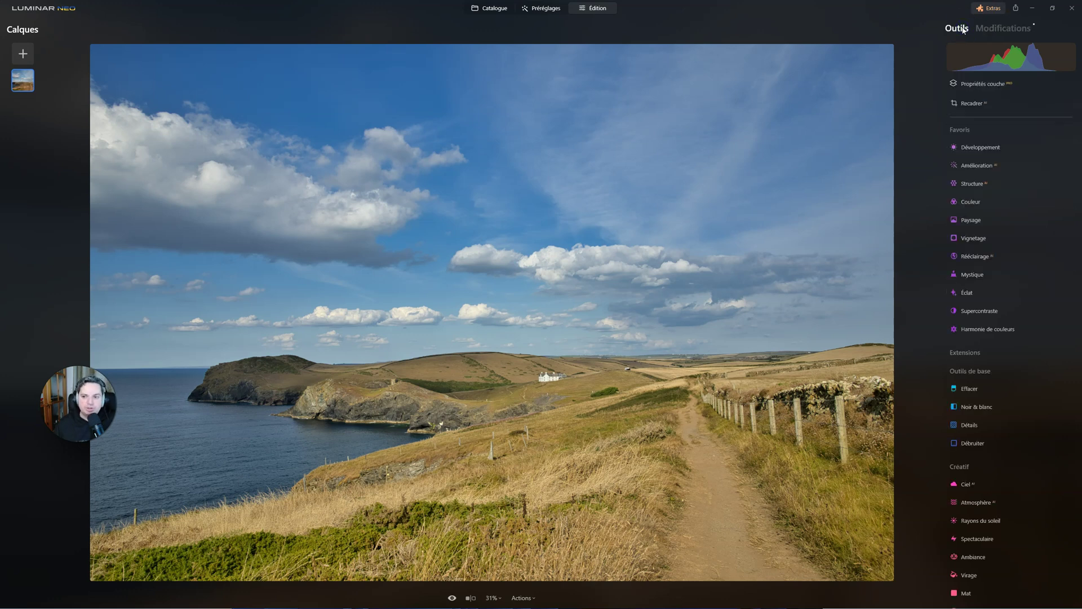
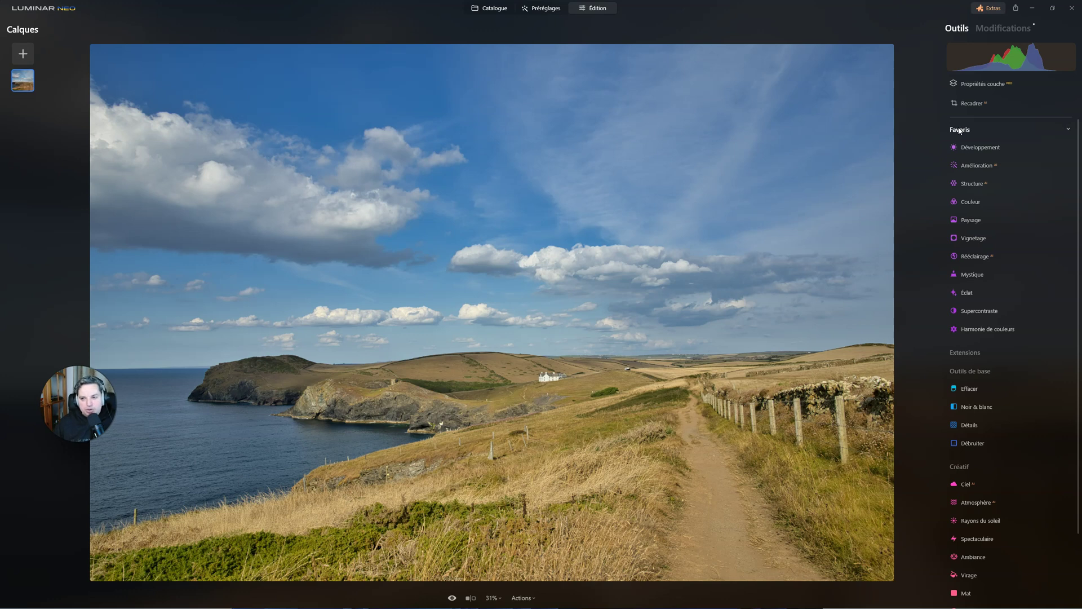
Open the non-RAW Développement tool, try a colour temperature of -12, and reset it to 0.
left_click(986, 150)
left_click(987, 149)
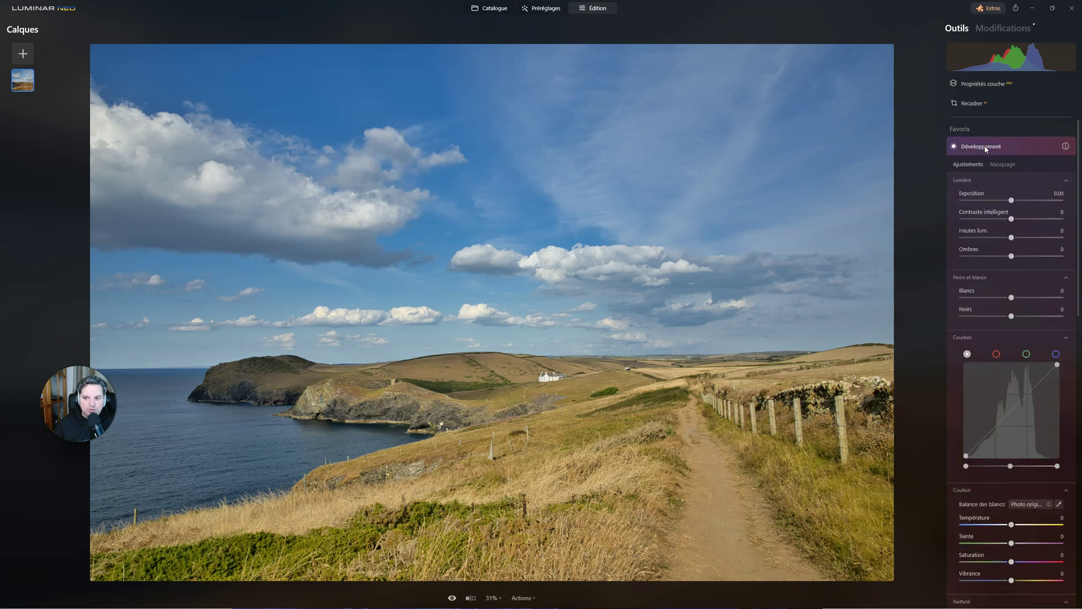
scroll(987, 193, "down", 2)
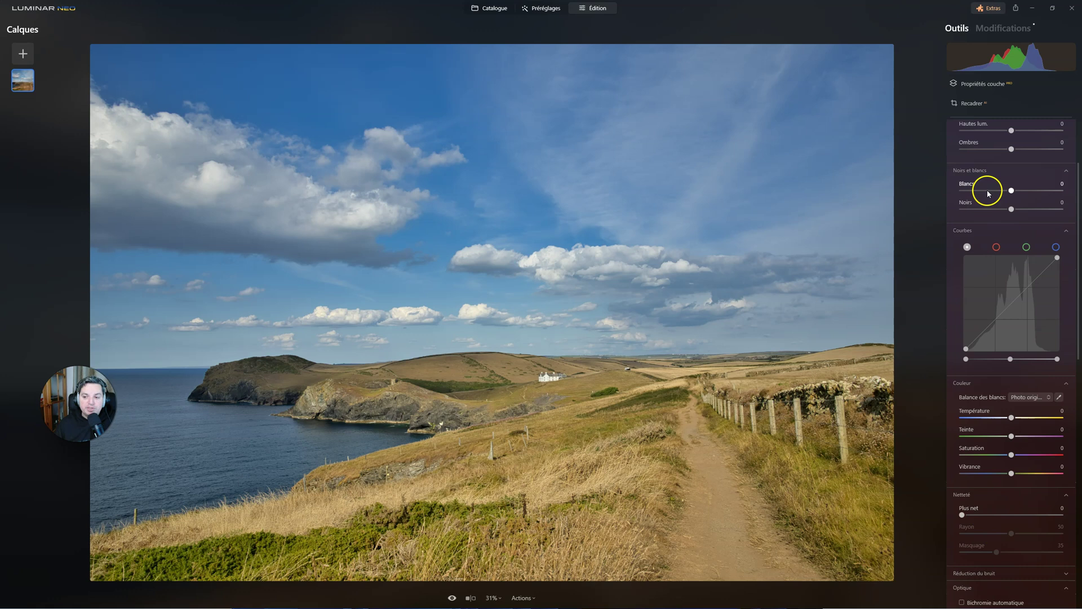
scroll(988, 194, "down", 1)
scroll(1009, 226, "down", 3)
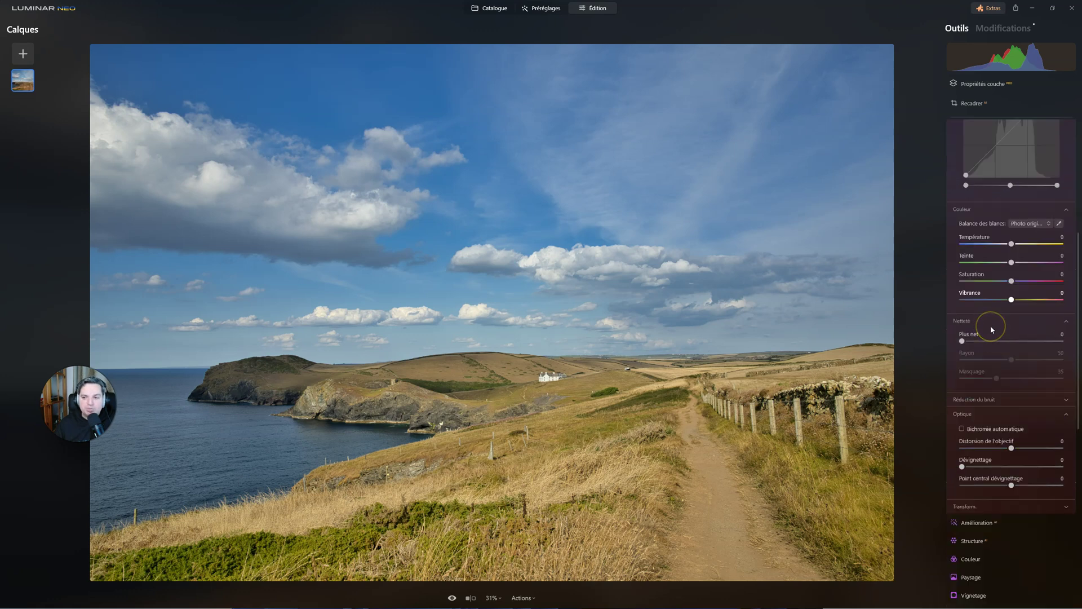
scroll(991, 329, "down", 1)
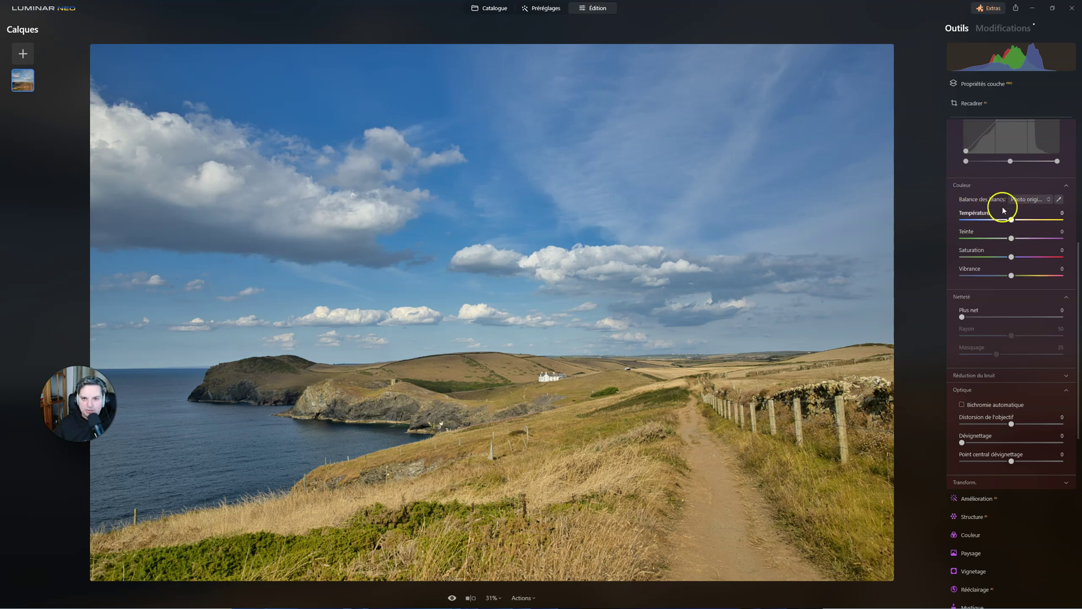
left_click_drag(1024, 221, 1006, 219)
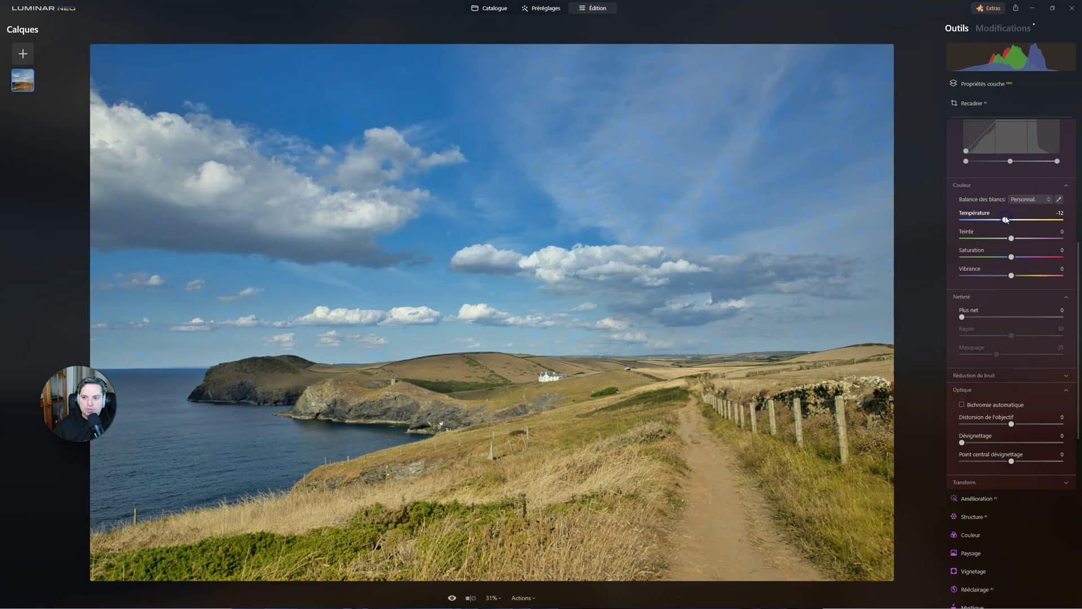
double_click(1010, 223)
Examine the noise reduction options and remaining sections of the non-RAW Développement tool, then close it.
scroll(976, 346, "down", 1)
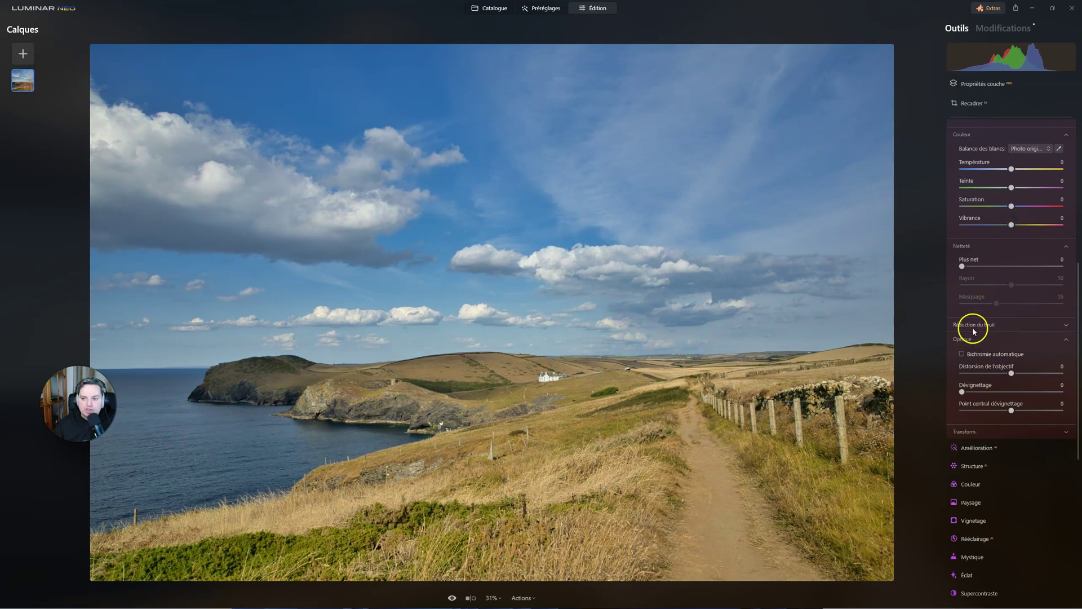
left_click(973, 322)
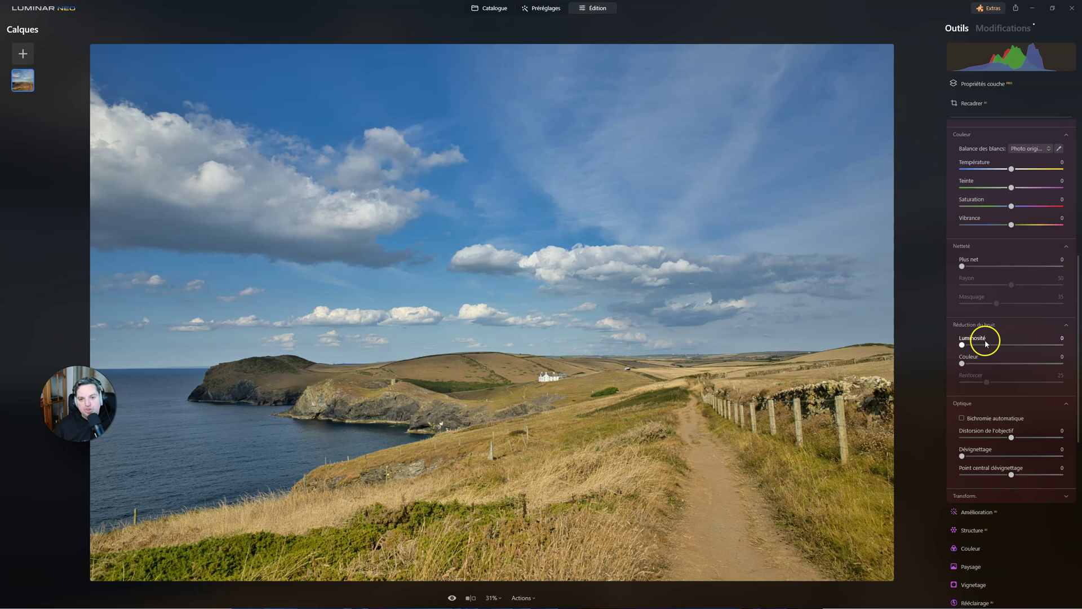
scroll(983, 341, "up", 4)
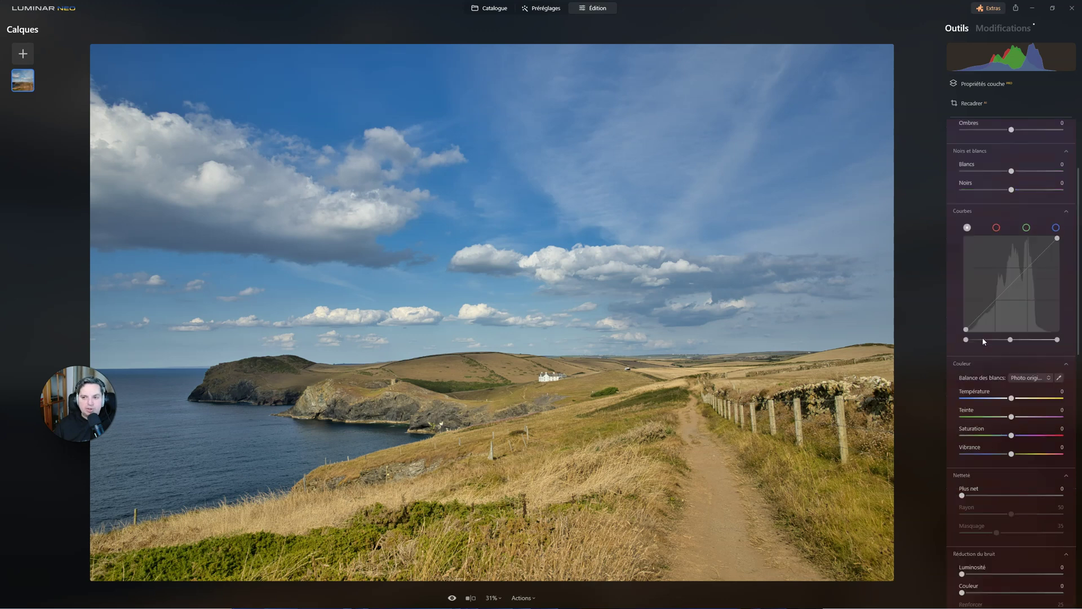
scroll(984, 340, "up", 3)
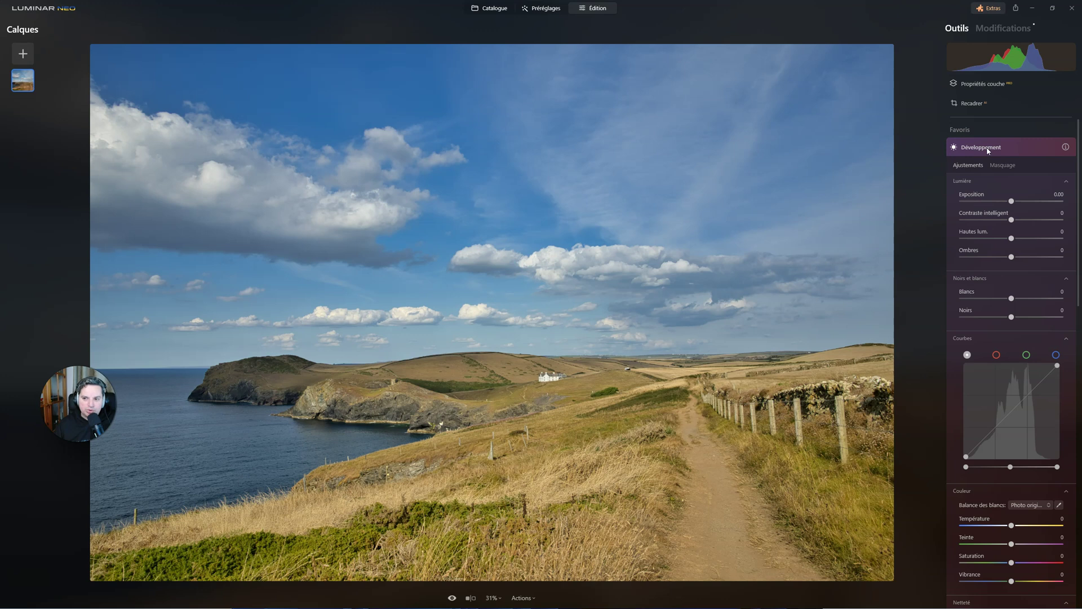
left_click(988, 151)
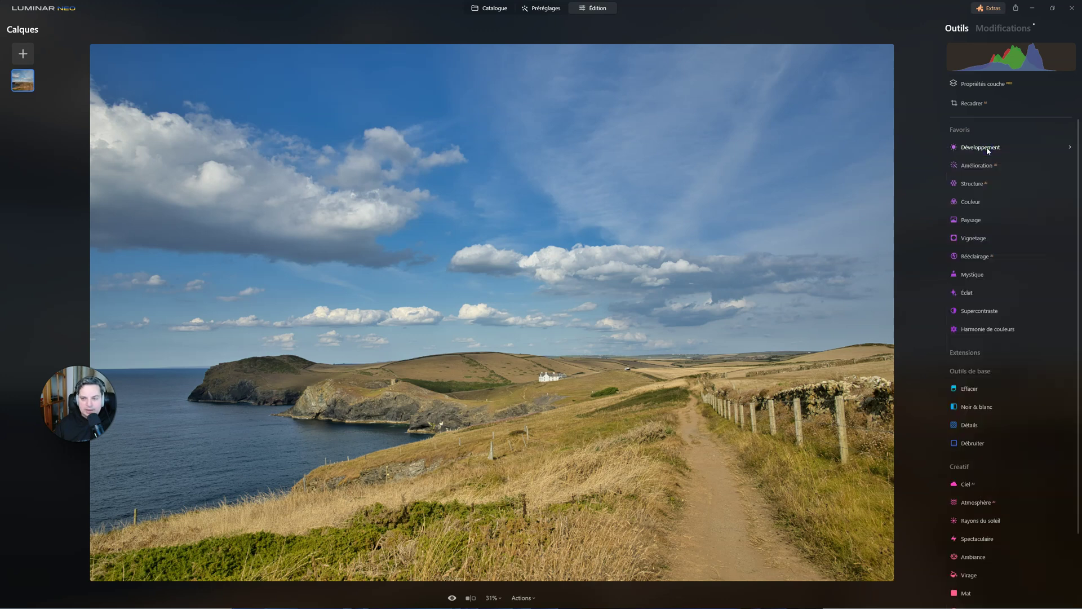
Inspect the RAW Développement and Sans bruit entries among the applied edits, alongside the non-RAW Développement entry.
left_click(1012, 32)
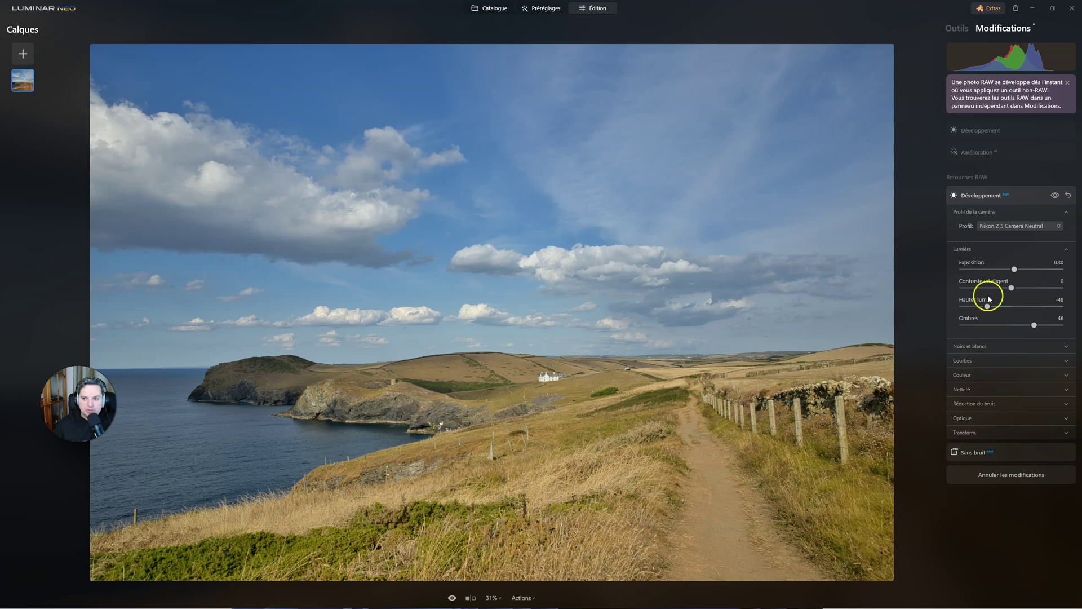
left_click(973, 452)
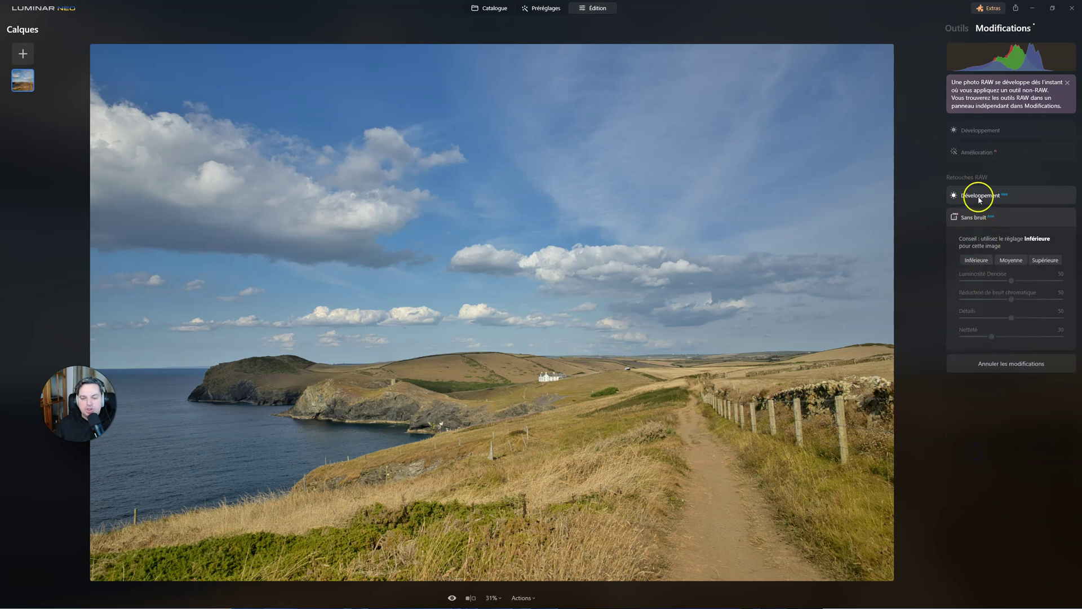
left_click(978, 130)
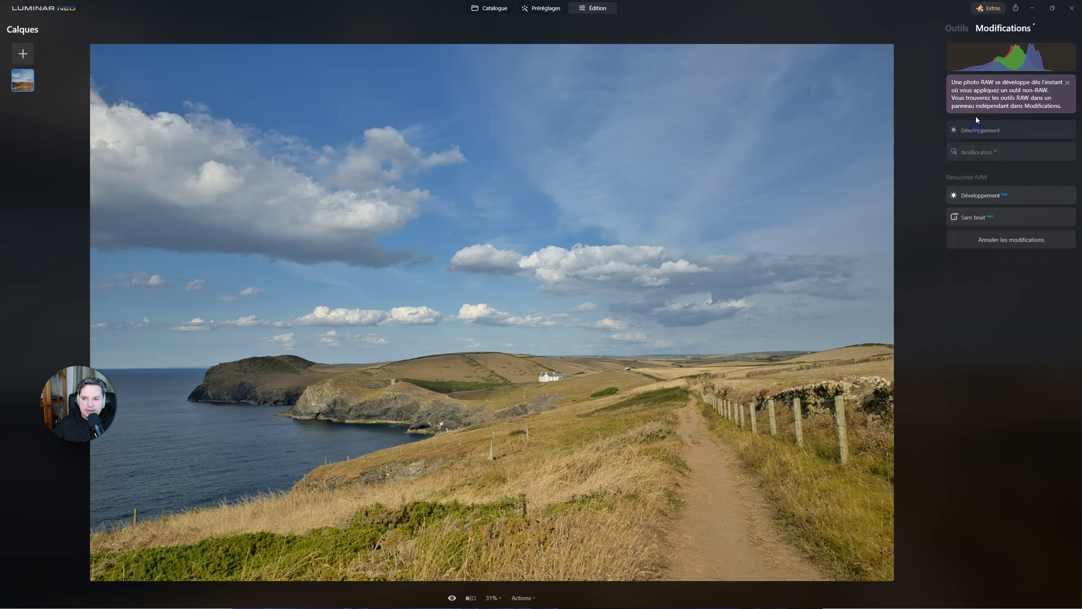
Remove Supercontraste from the favourite tools, and collapse the Favoris and Outils de base groups.
left_click(957, 28)
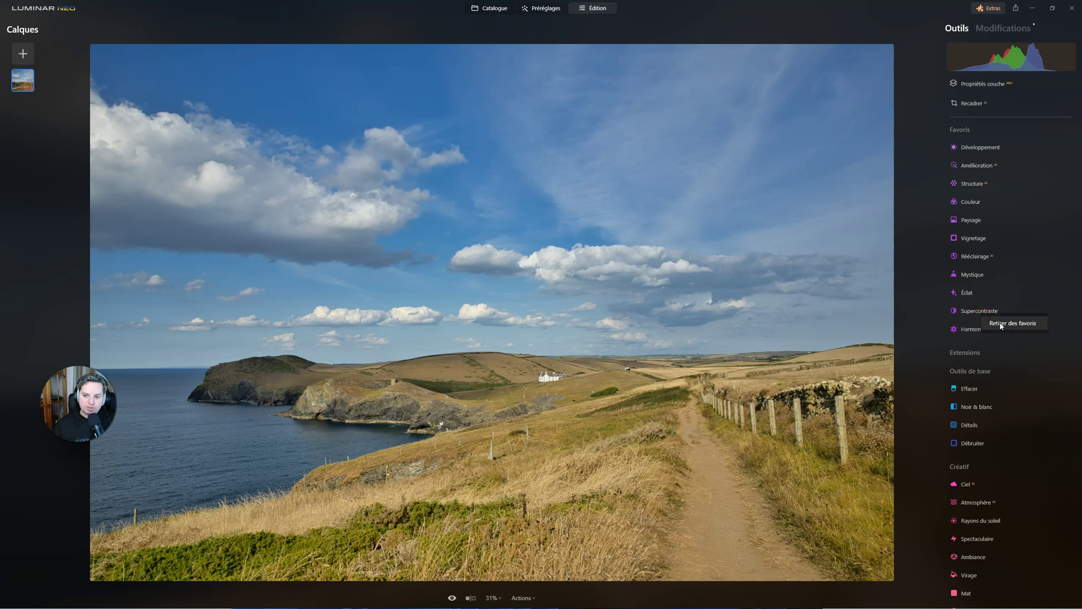
left_click(1002, 325)
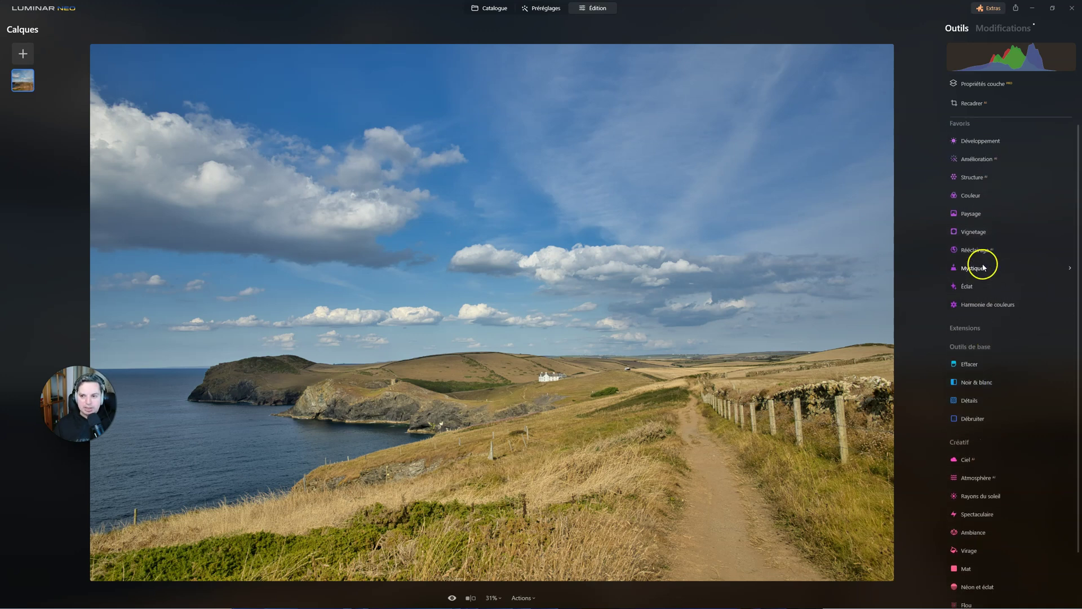
left_click(961, 125)
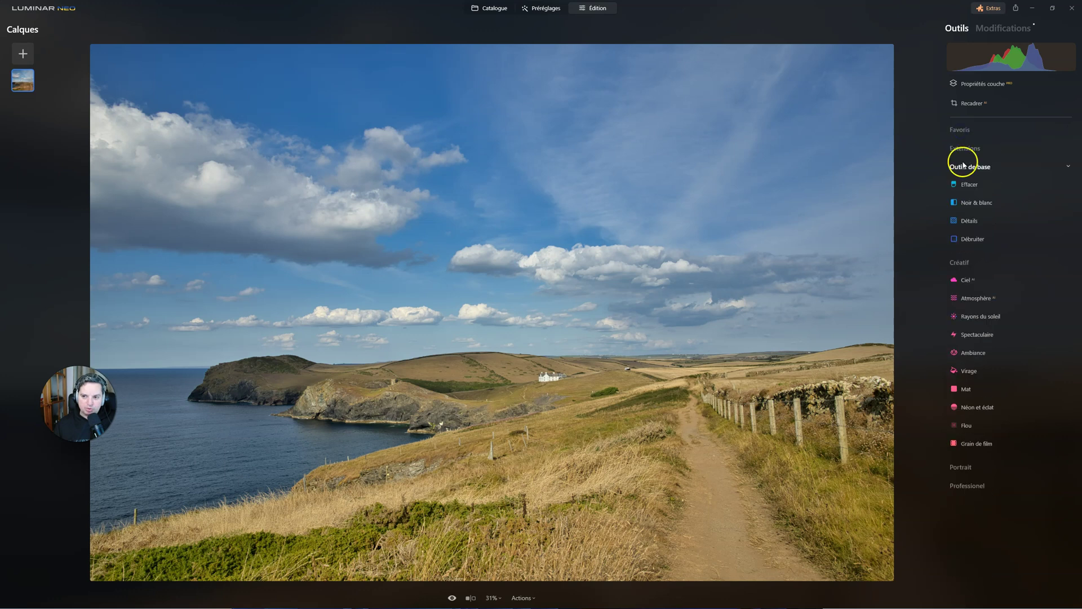
left_click(965, 166)
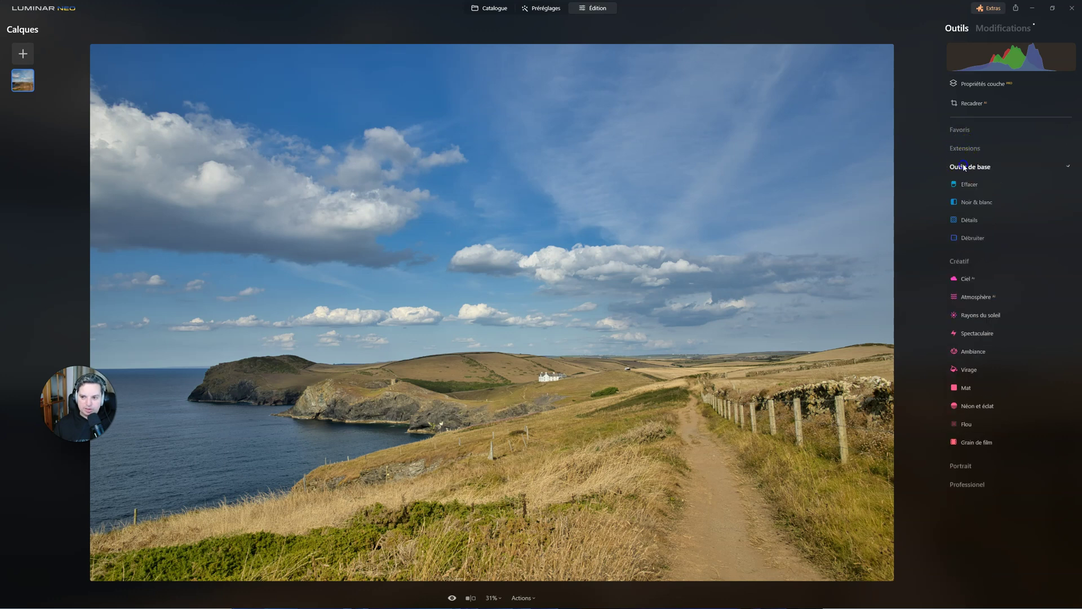
Collapse the open tool groups and add Supercontraste from the Professionel group to the favourite tools.
left_click(960, 184)
left_click(962, 204)
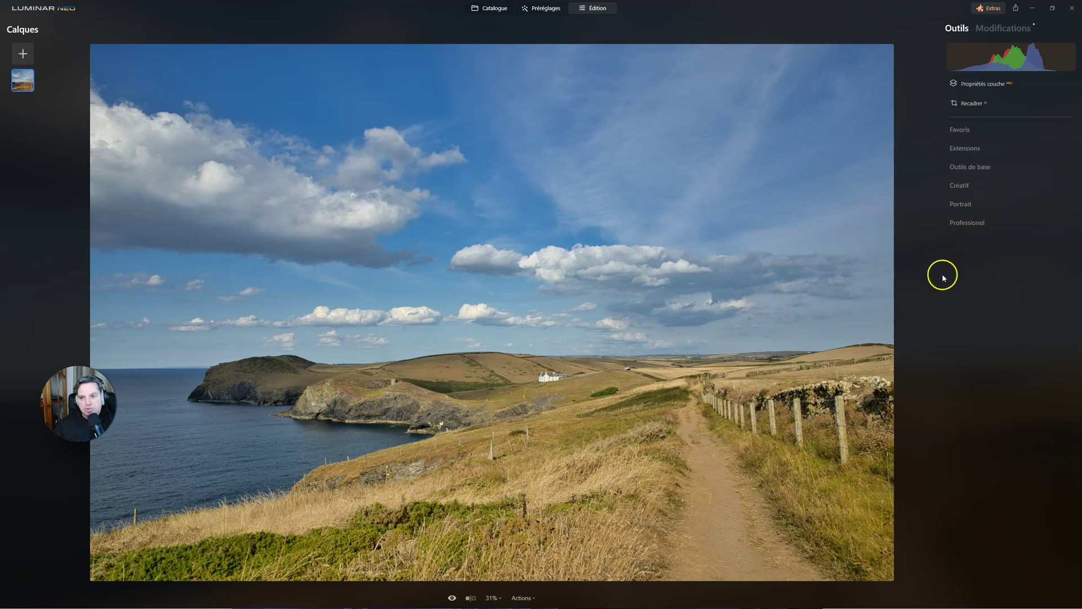
left_click(967, 223)
left_click(971, 242)
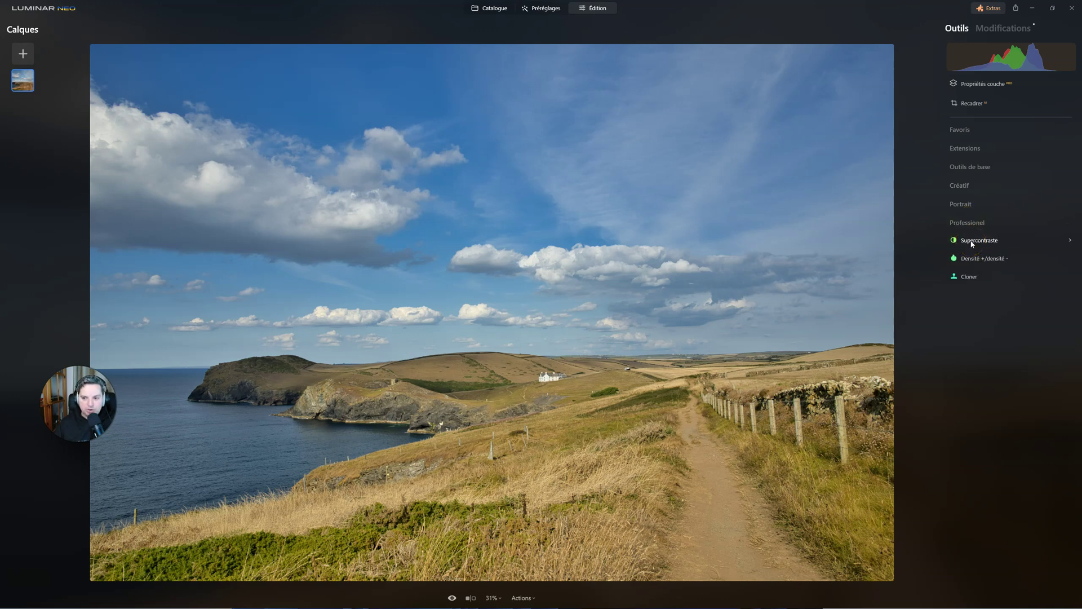
left_click(991, 246)
left_click(958, 128)
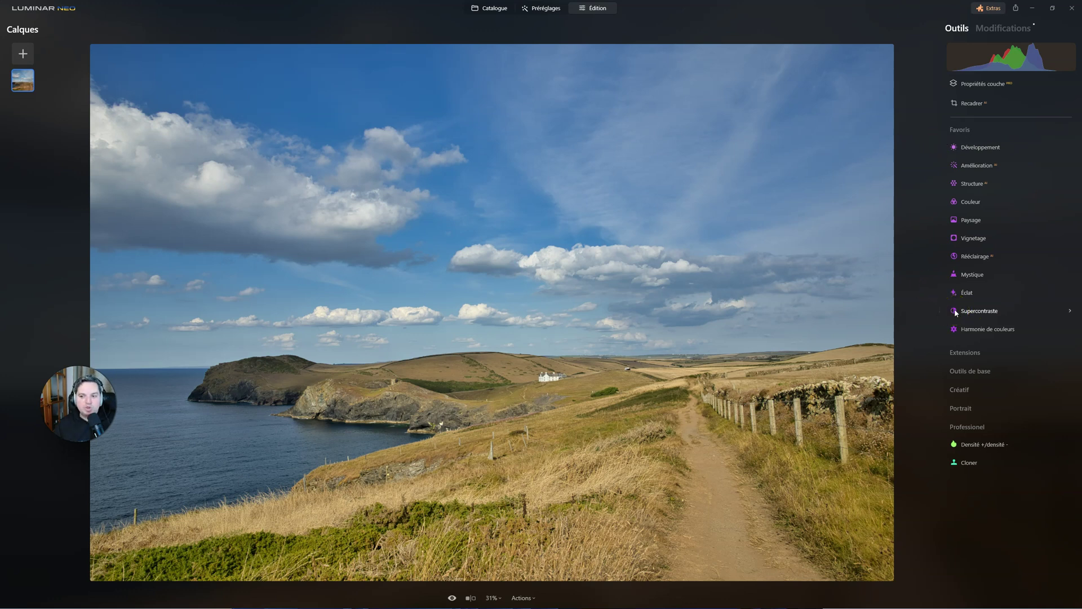
left_click(61, 442)
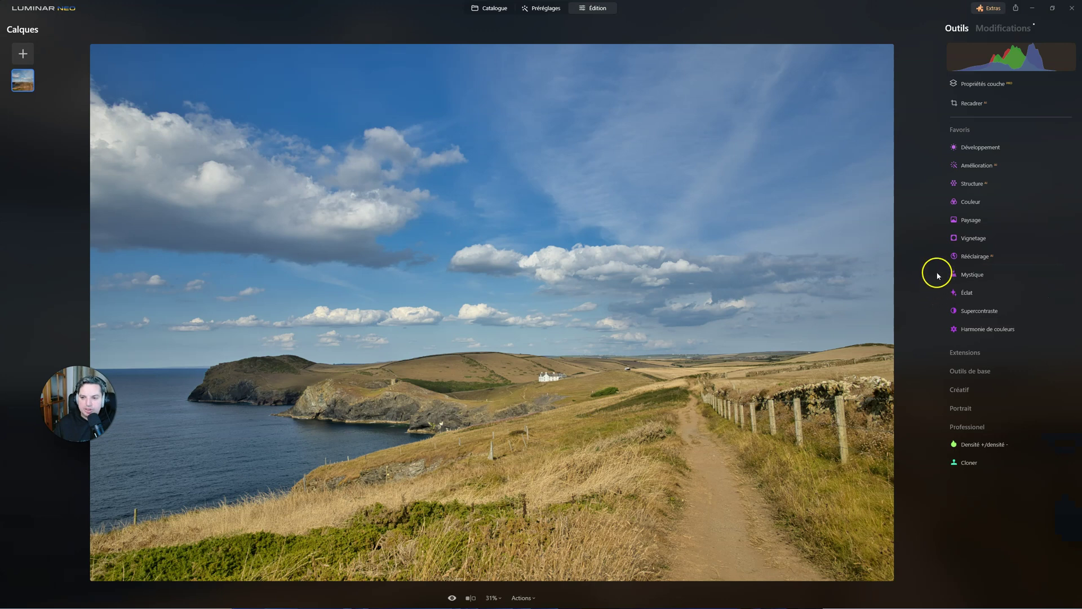
Remove Structure from the favourite tools, with Outils de base expanded, and collapse Favoris.
left_click(964, 131)
left_click(964, 168)
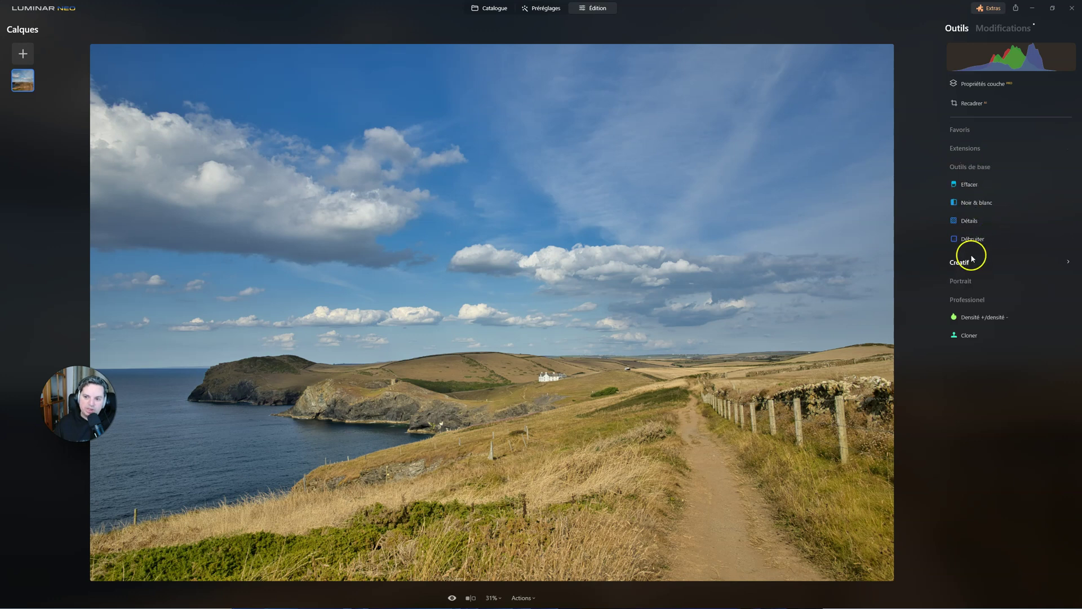
left_click(958, 131)
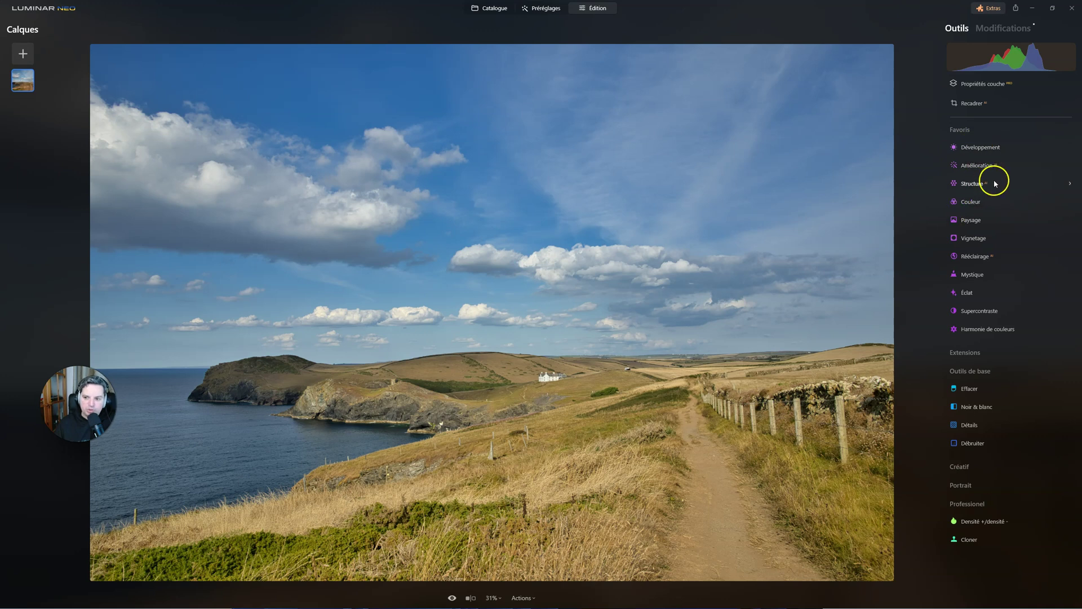
right_click(970, 188)
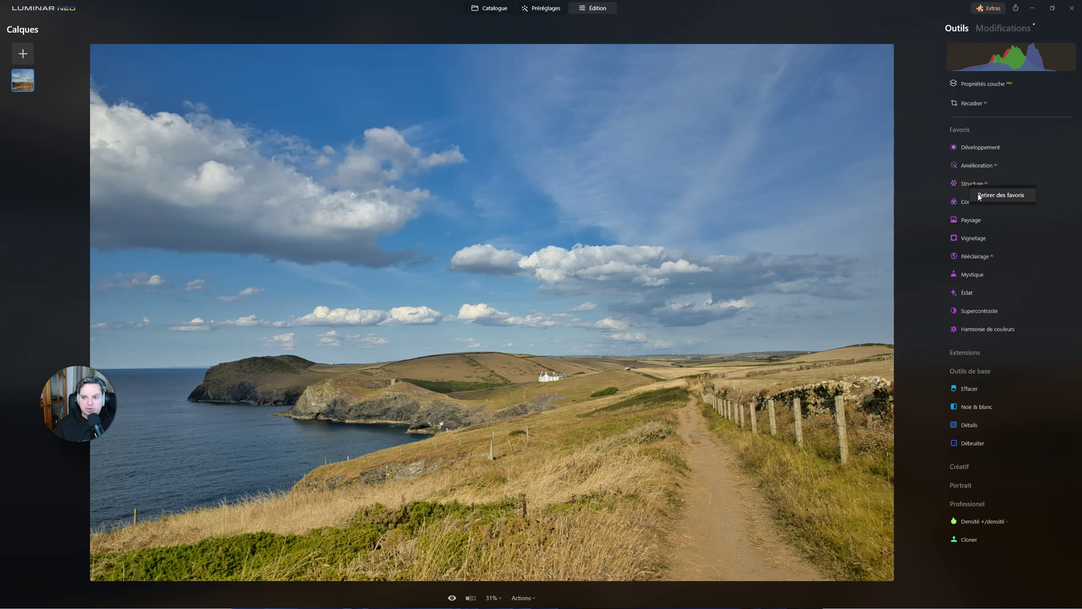
left_click(979, 196)
left_click(961, 131)
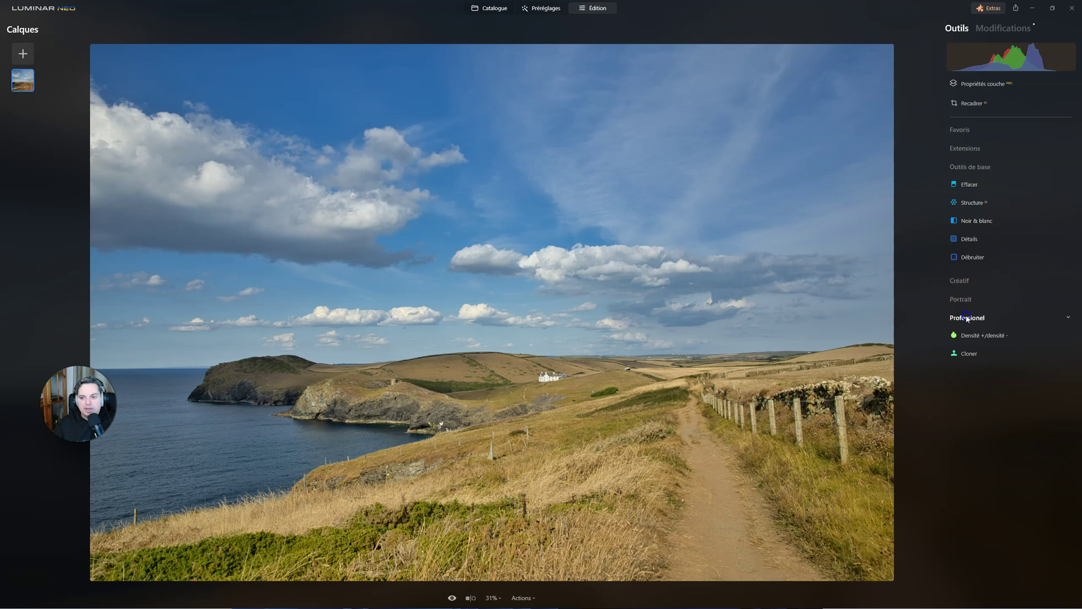
Look through the tools in the Créatif, Portrait and Extensions groups, and collapse the open groups.
left_click(960, 281)
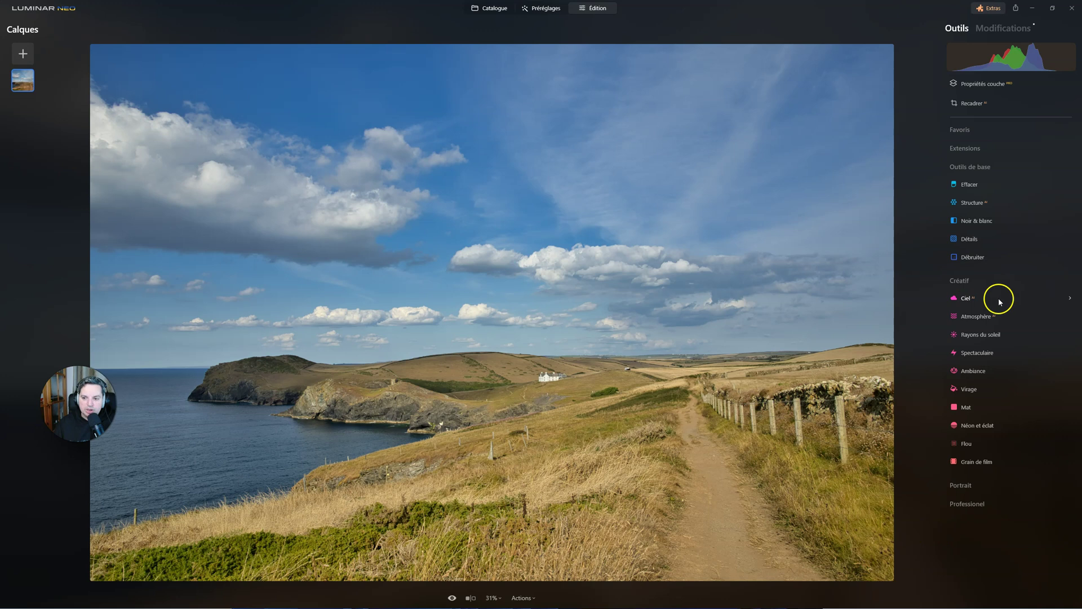
left_click(962, 280)
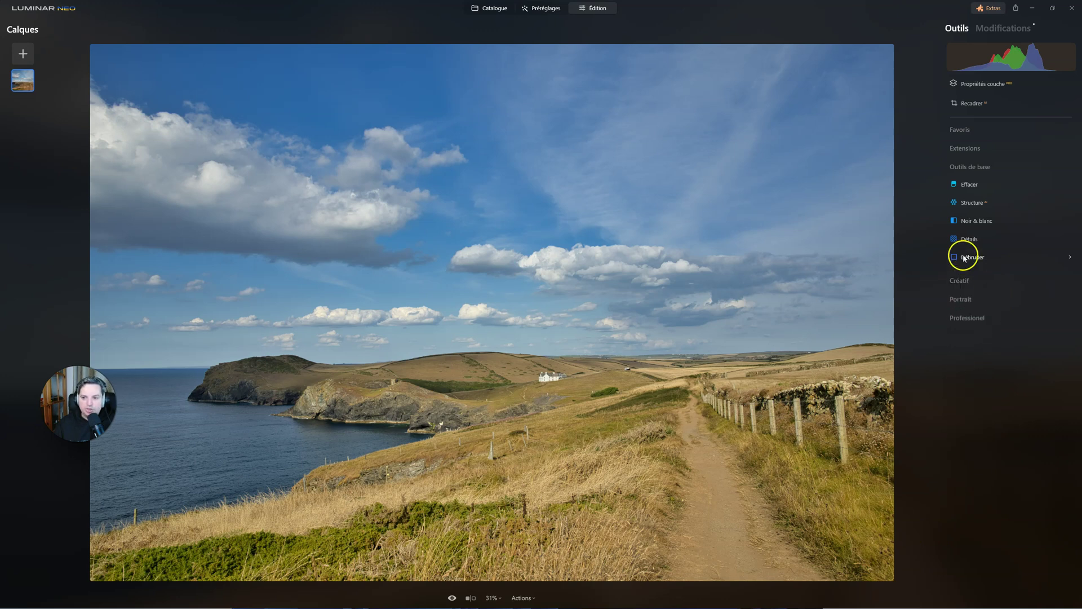
left_click(966, 300)
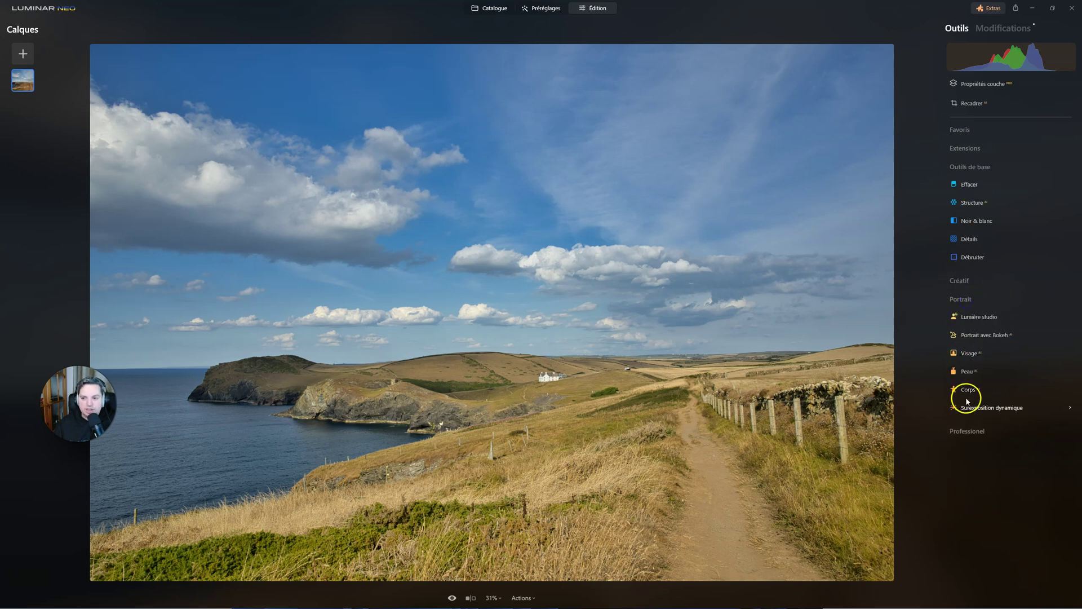
left_click(962, 169)
left_click(966, 148)
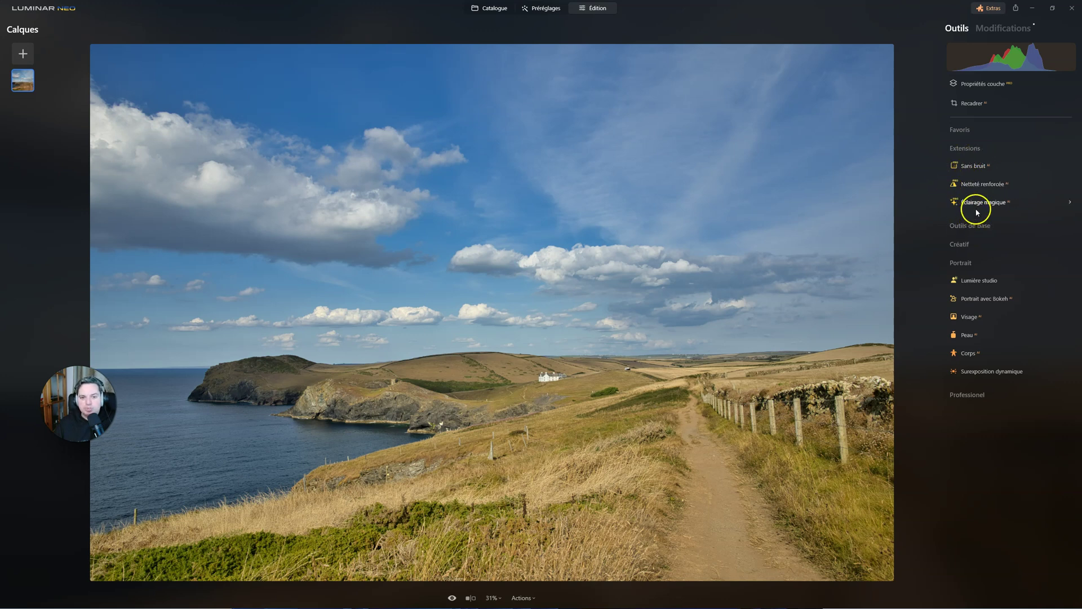
left_click(966, 151)
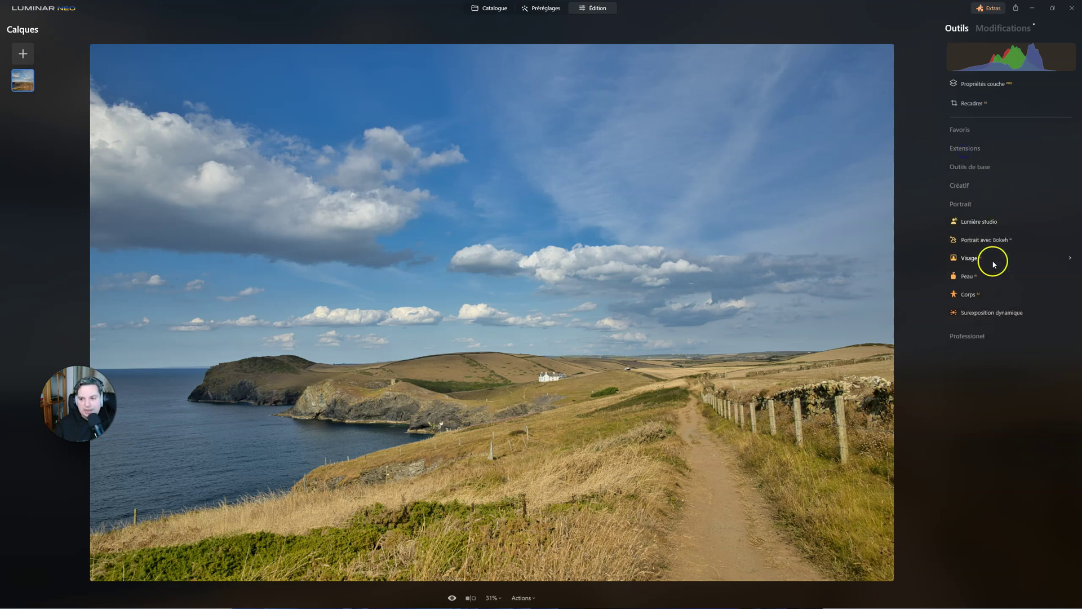
left_click(961, 206)
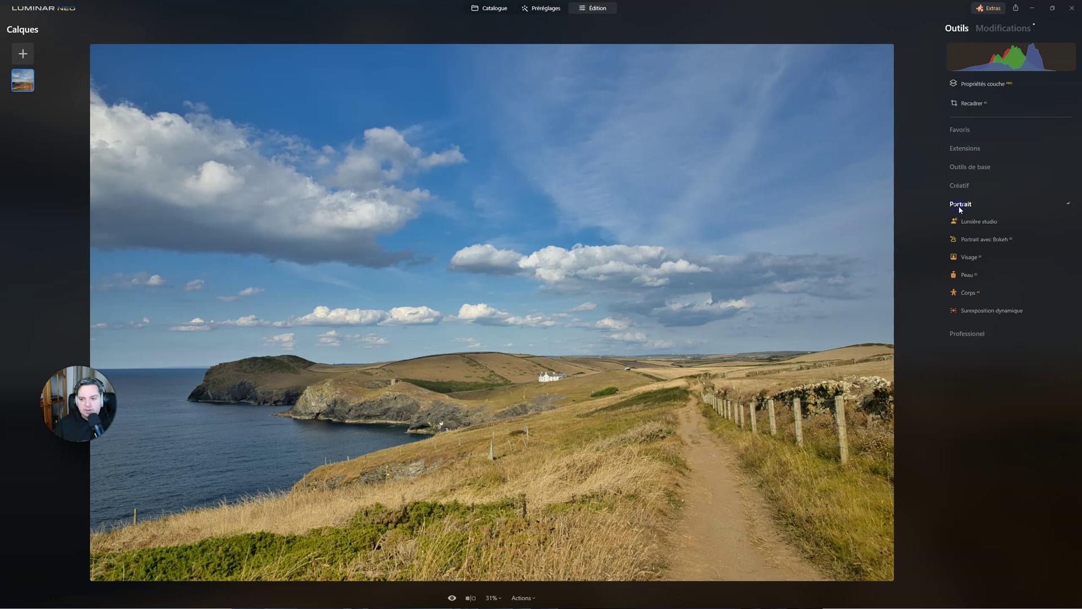
Add Structure from Outils de base back to the favourite tools, and collapse Outils de base and Favoris.
left_click(967, 131)
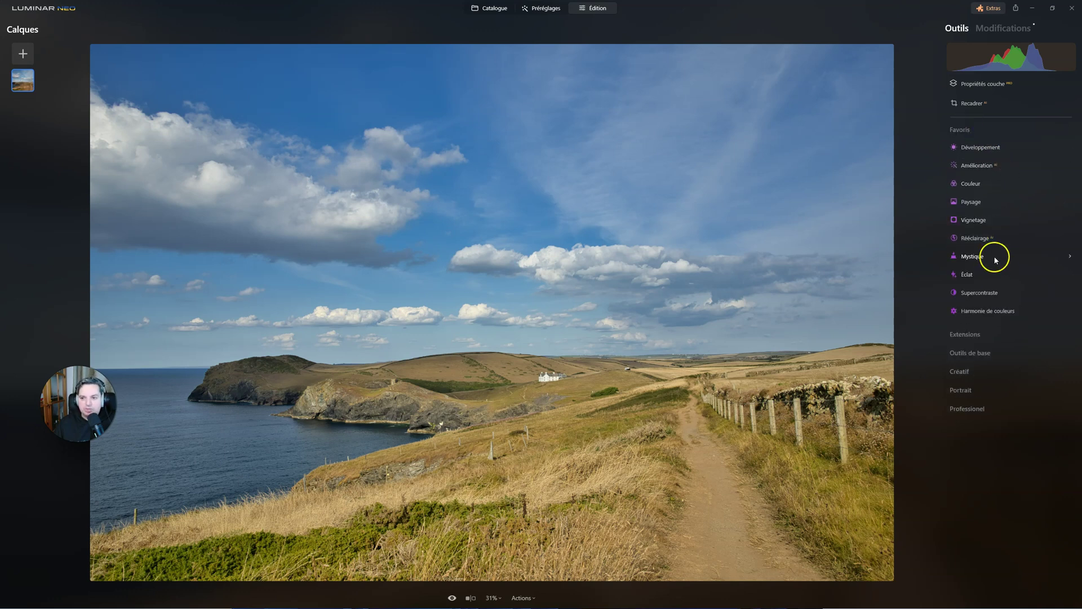
left_click(963, 335)
left_click(962, 335)
left_click(995, 355)
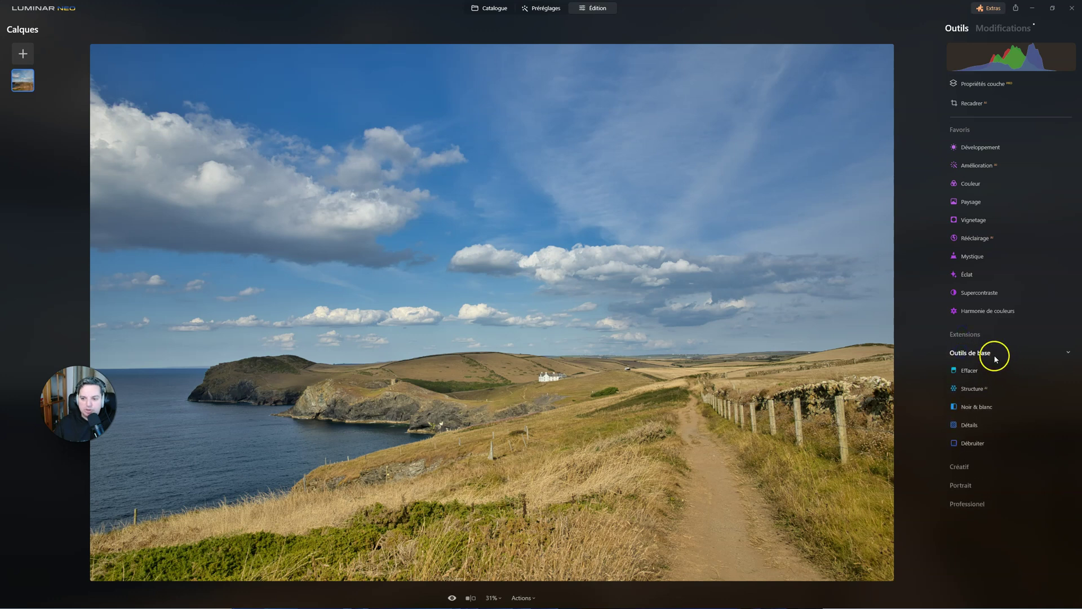
left_click(1002, 395)
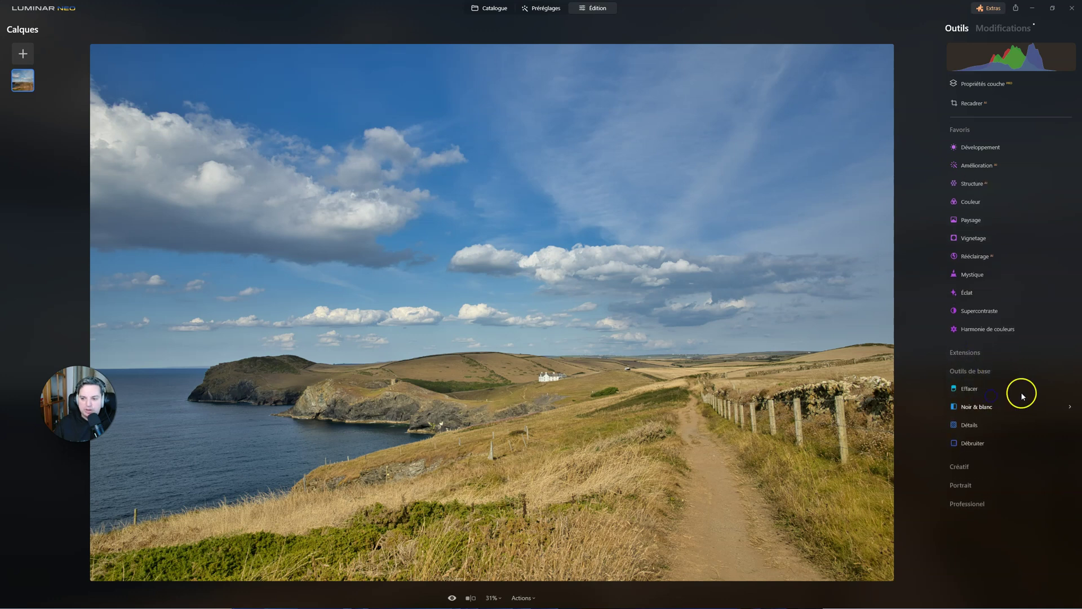
left_click(962, 372)
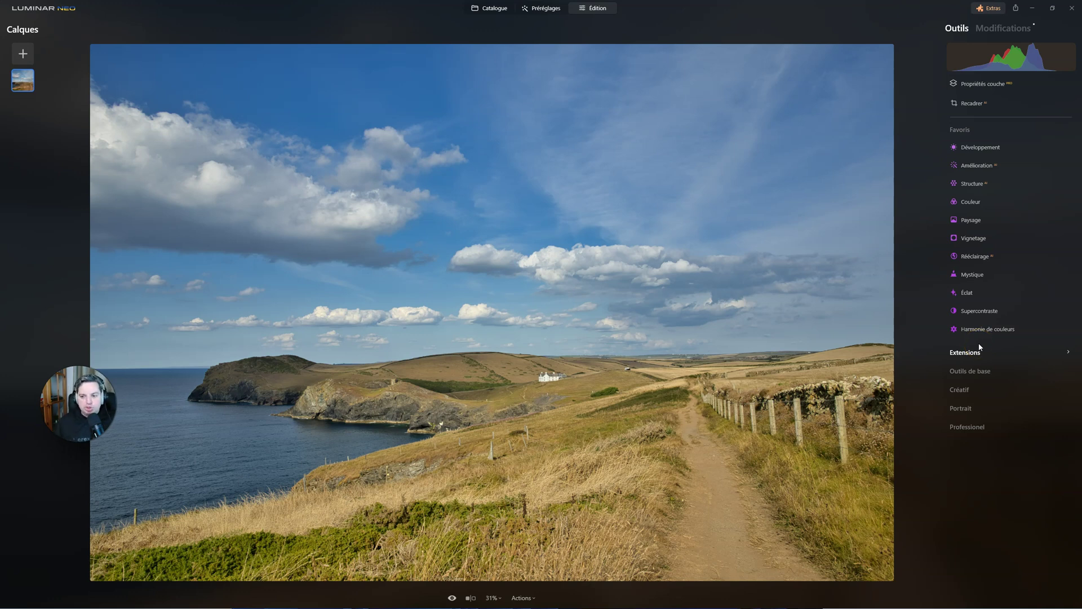
left_click(961, 130)
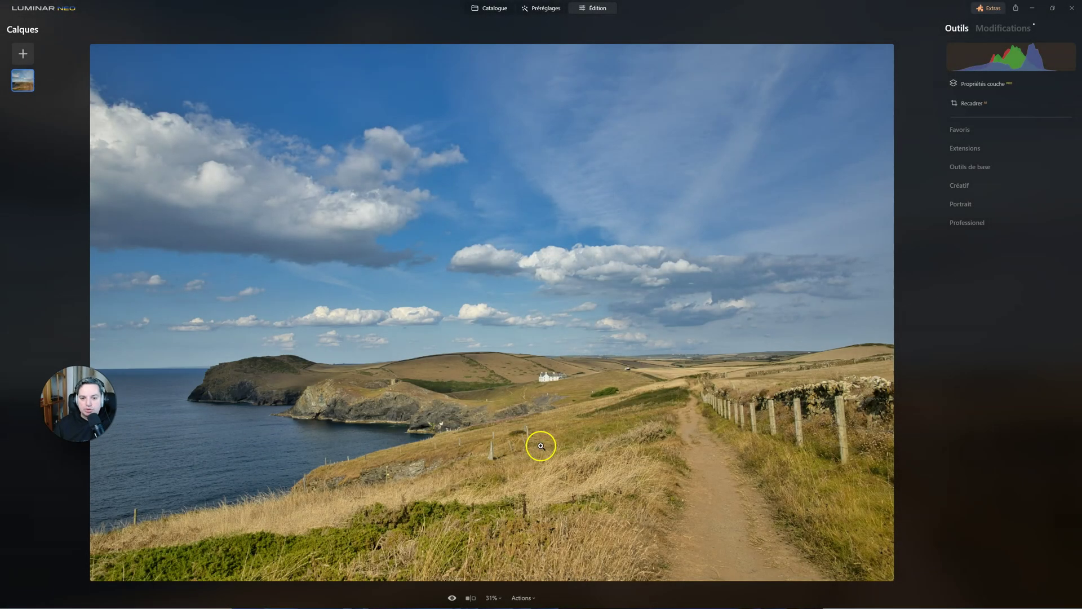
Add Spectaculaire from the Créatif group to the favourite tools, and expand Favoris.
left_click(959, 185)
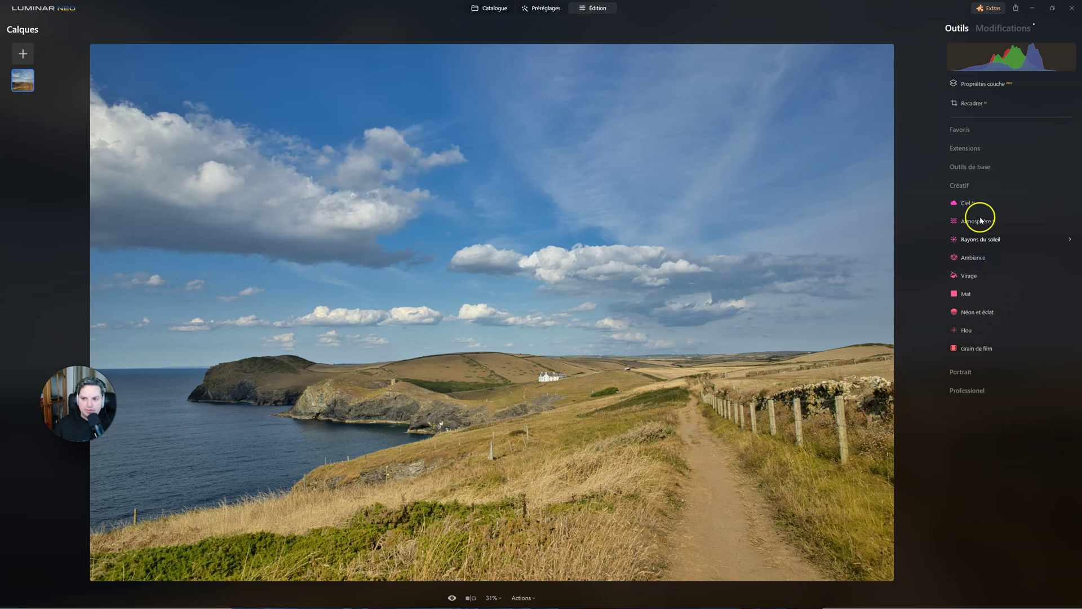
left_click(961, 190)
left_click(969, 131)
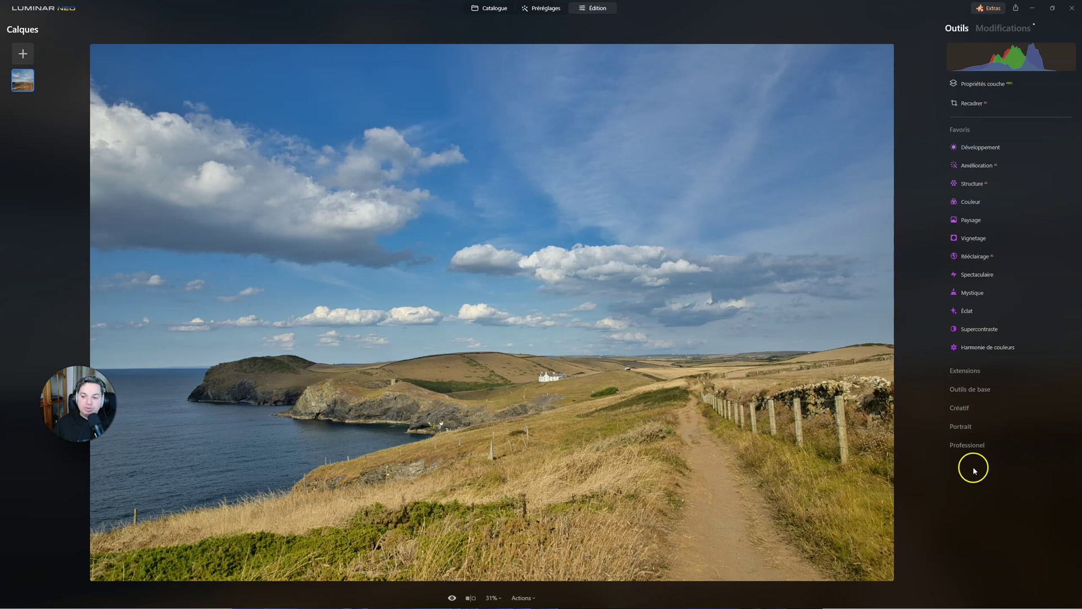
Inspect the images available for a new layer and the base layer's options, and leave without changing anything.
left_click(27, 55)
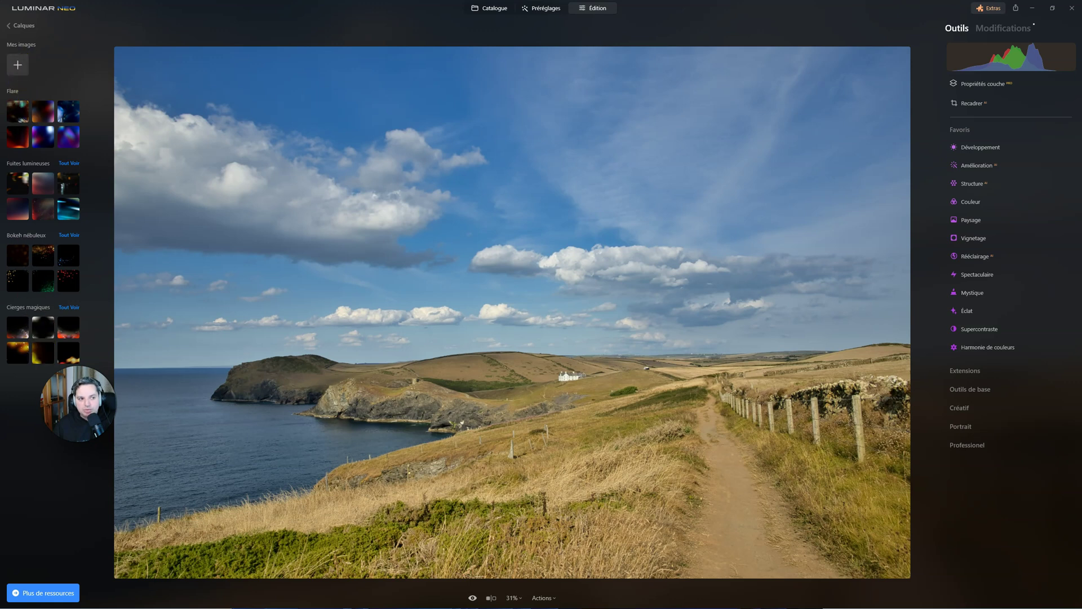
left_click(10, 33)
right_click(25, 85)
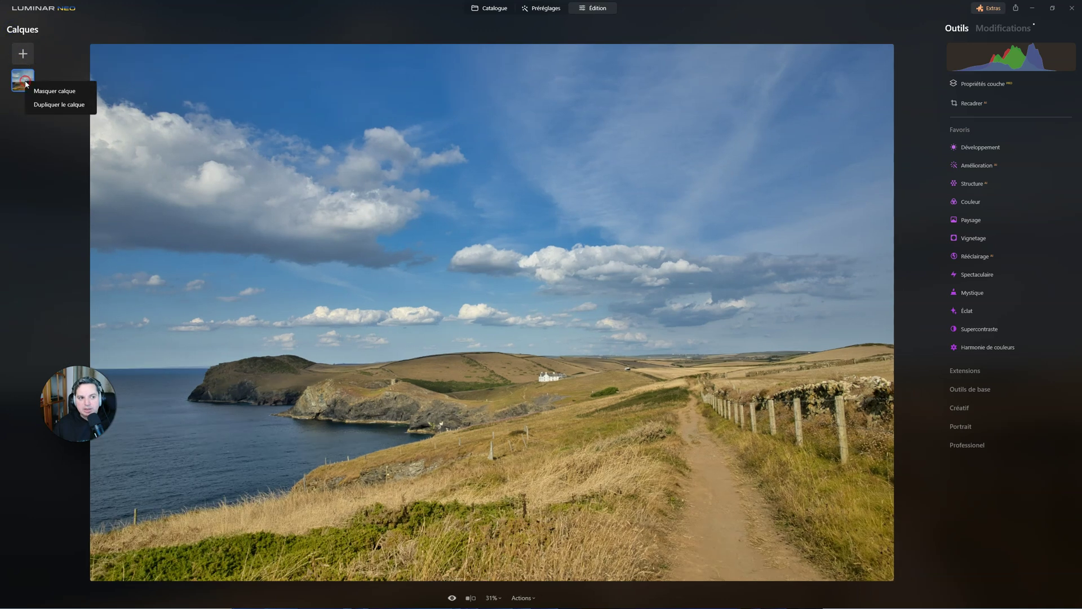
left_click(63, 185)
left_click(50, 185)
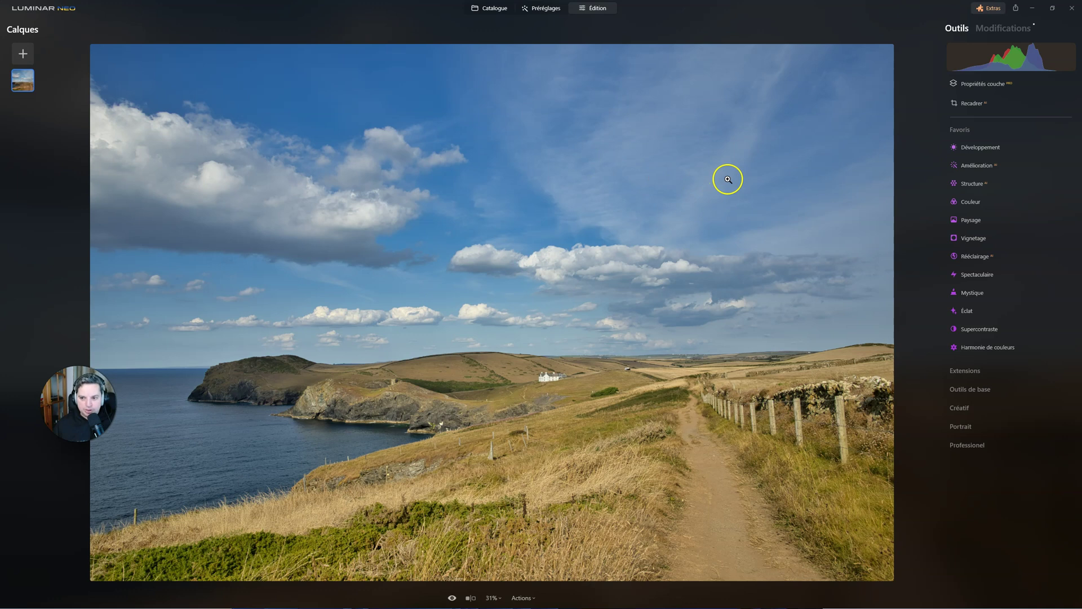
In Supercontraste, set the shadow contrast to 33, the midtone contrast to 26 and the highlight contrast to 18.
left_click(974, 331)
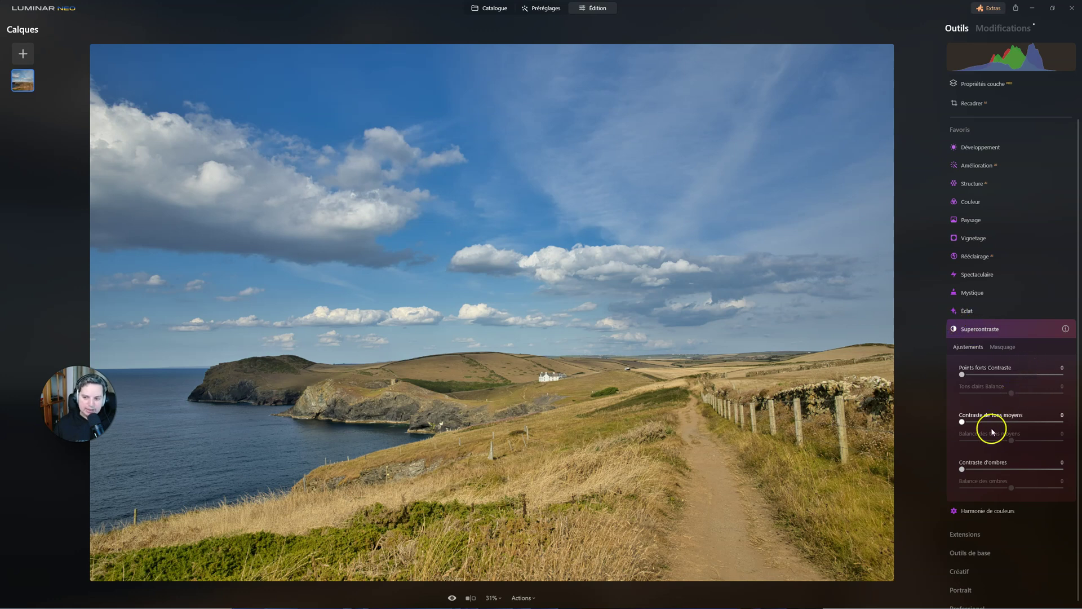
left_click_drag(964, 470, 996, 466)
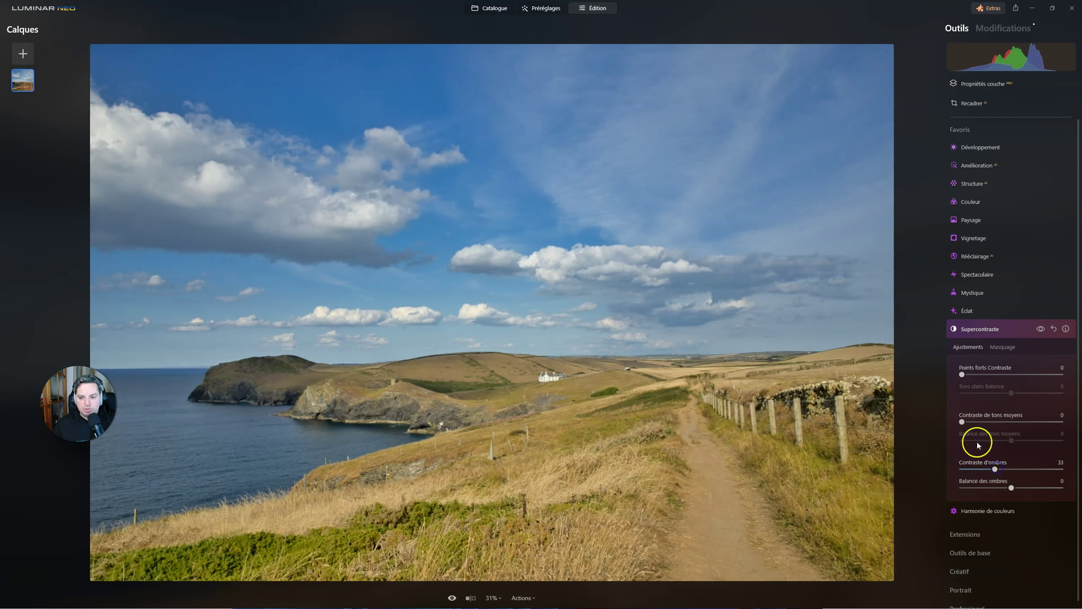
left_click_drag(962, 422, 988, 422)
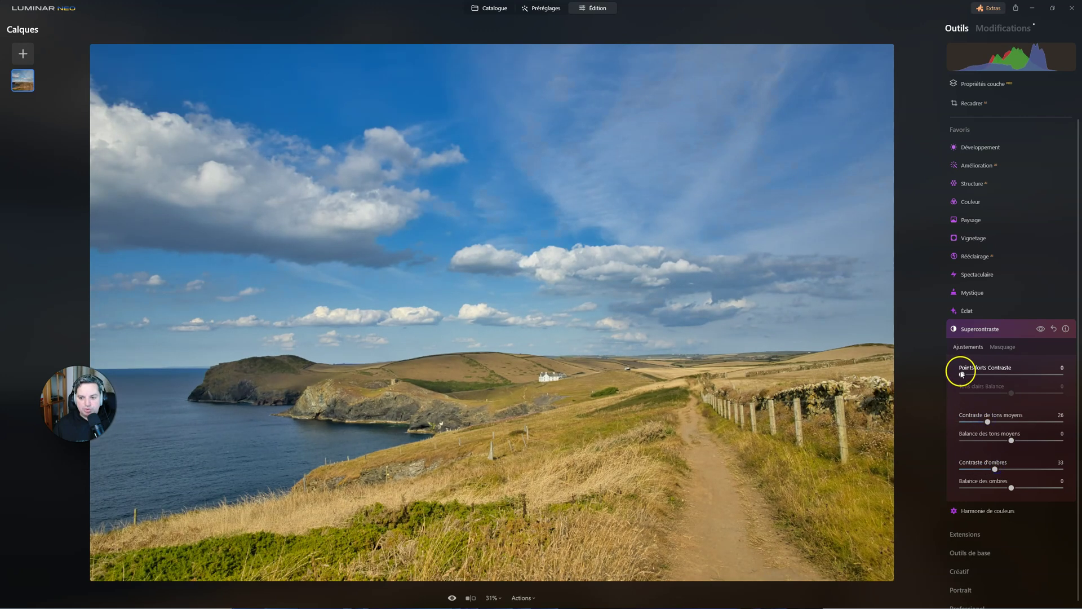
left_click_drag(961, 374, 981, 374)
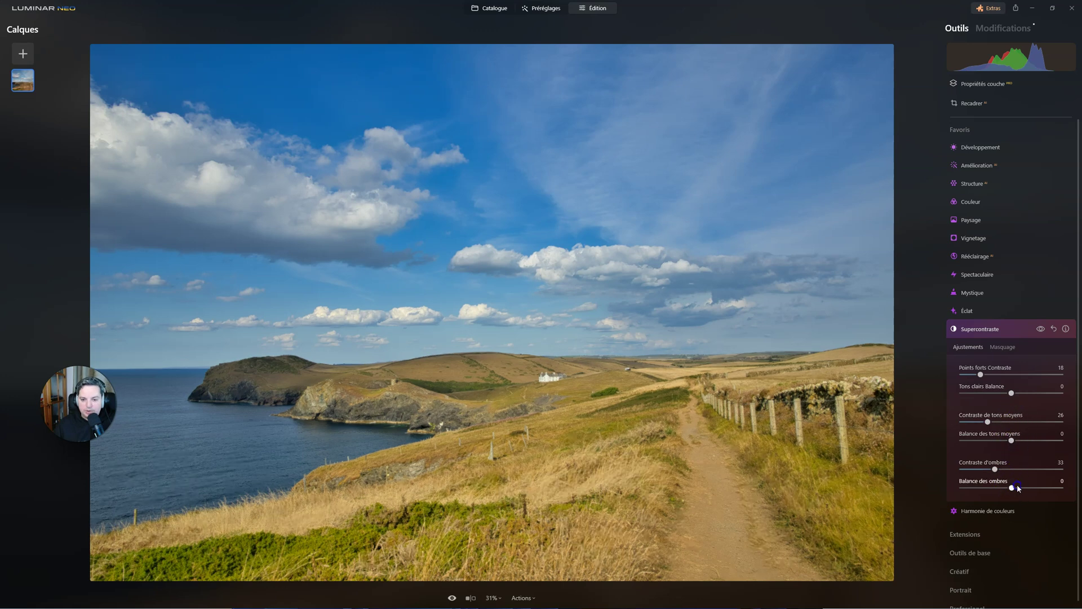
Set the Supercontraste balances to 22 for shadows, 17 for midtones and -70 for highlights.
mouse_move(1023, 486)
left_mouse_down()
mouse_move(1004, 484)
mouse_move(1027, 480)
left_mouse_up()
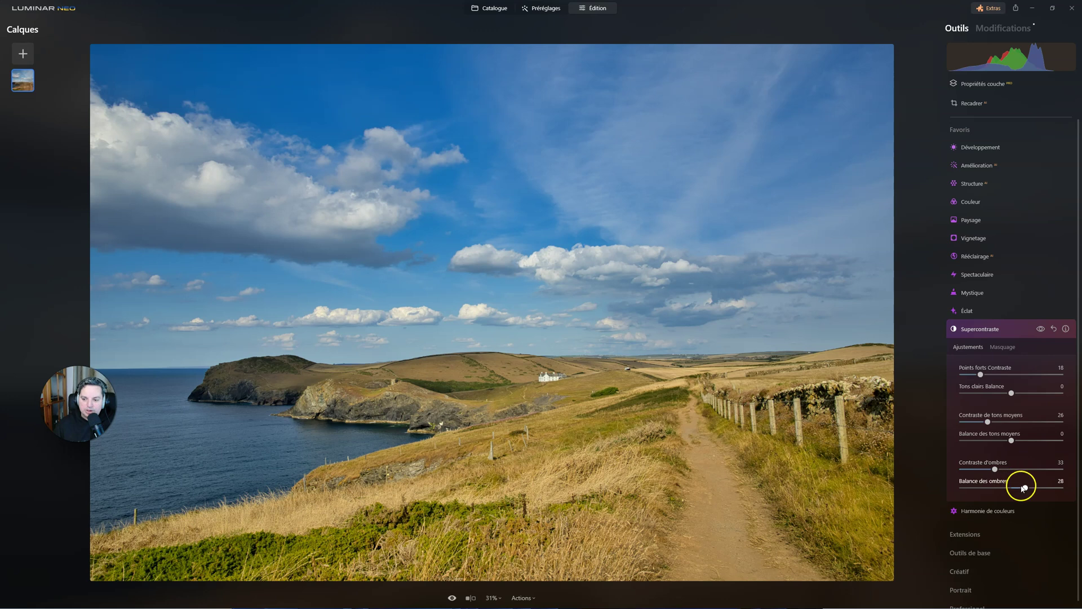
left_click_drag(1025, 488, 1008, 489)
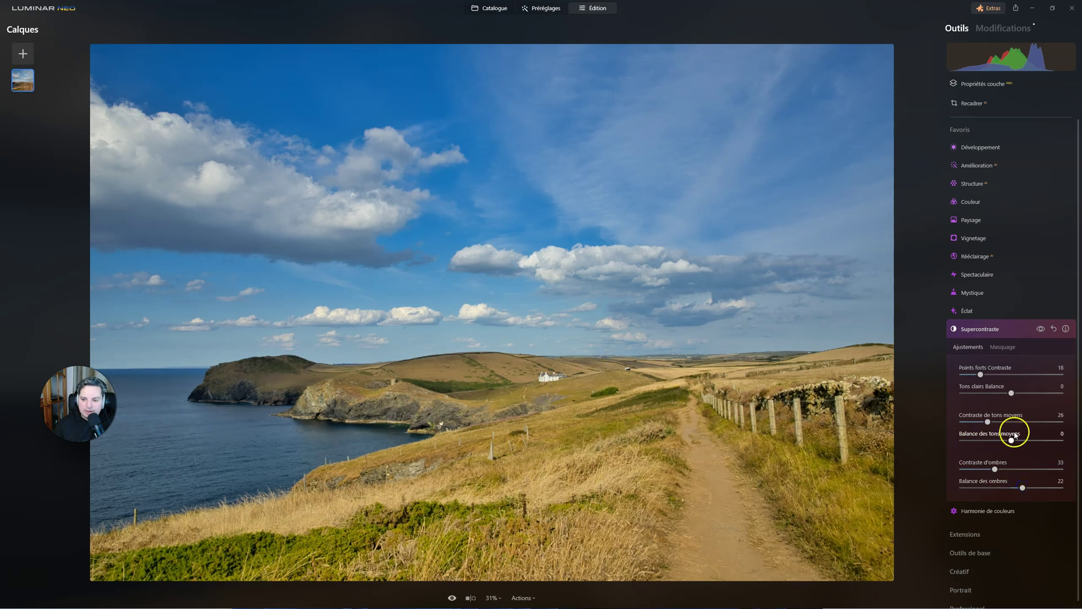
mouse_move(1013, 441)
left_mouse_down()
mouse_move(984, 436)
mouse_move(1025, 438)
mouse_move(963, 437)
mouse_move(989, 434)
mouse_move(968, 424)
mouse_move(1039, 428)
mouse_move(1021, 433)
left_mouse_up()
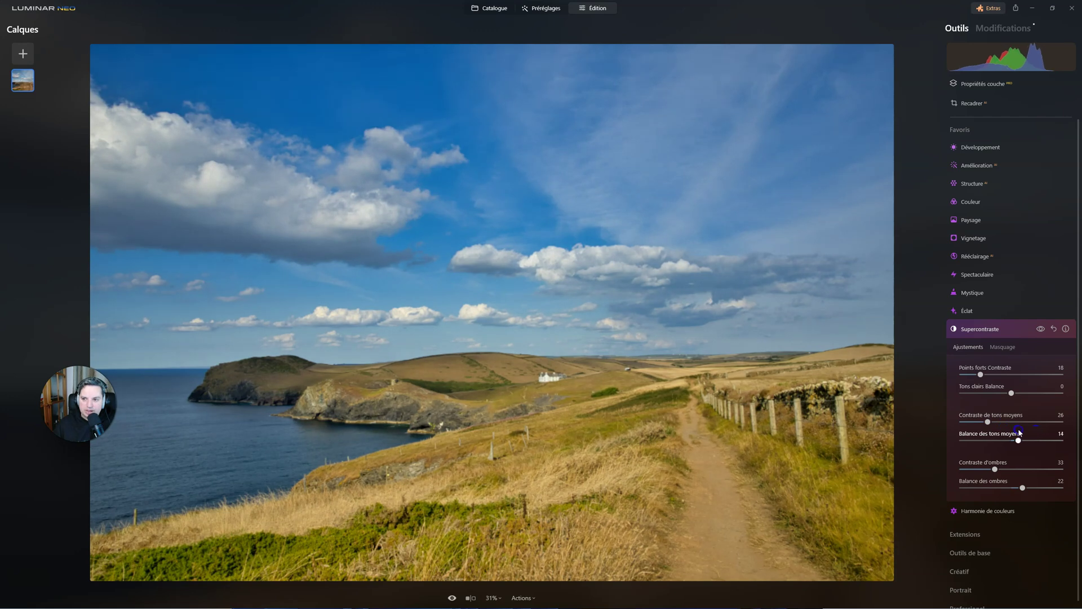
left_click(1012, 393)
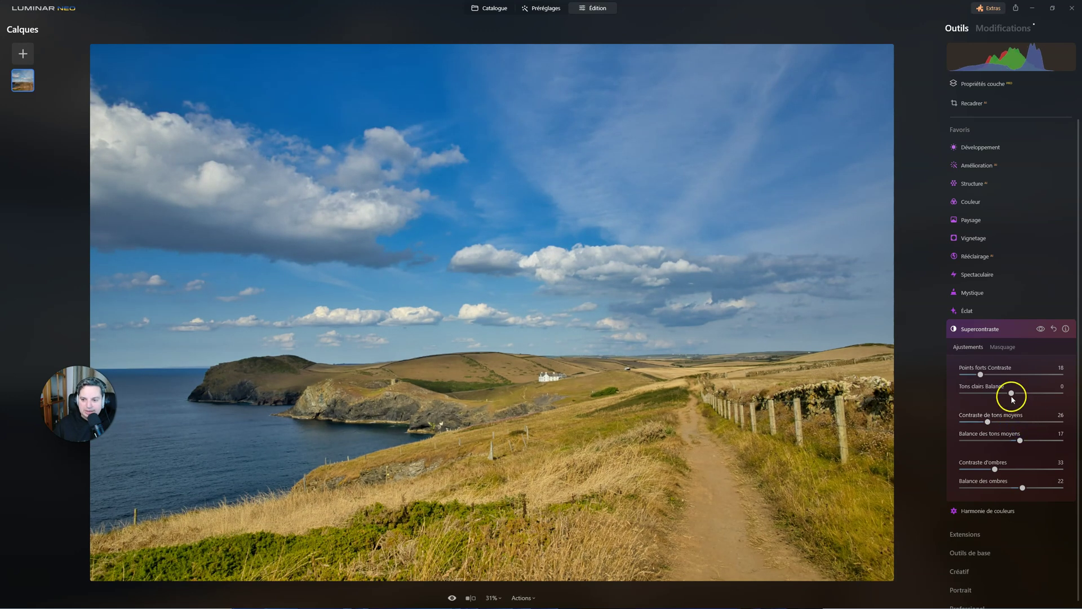
left_click_drag(1011, 396, 980, 389)
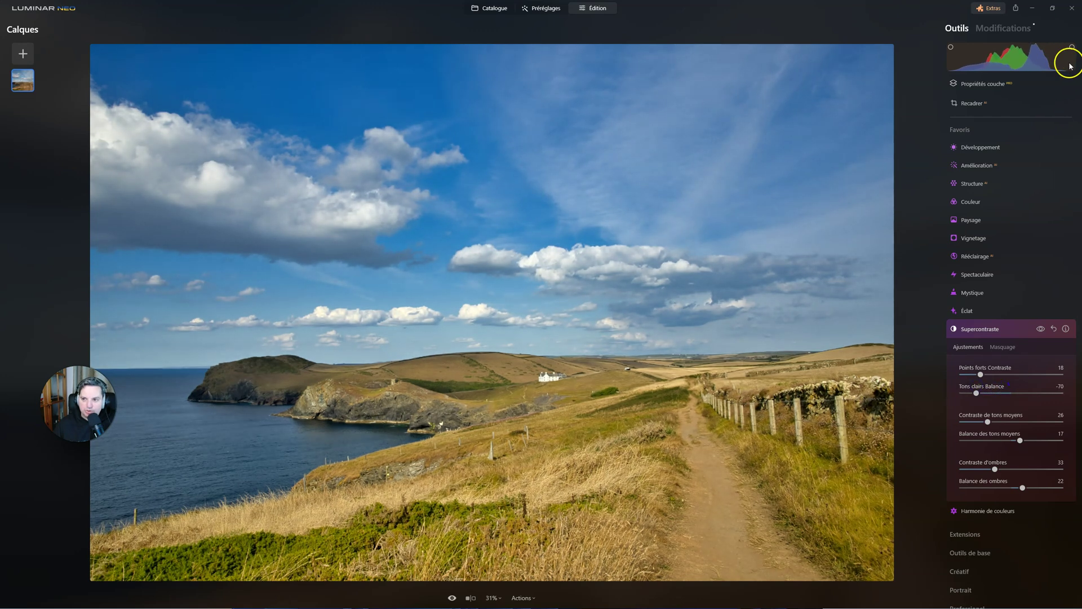
Compare the photo with and without the Supercontraste effect, leaving the effect on.
left_click(1041, 329)
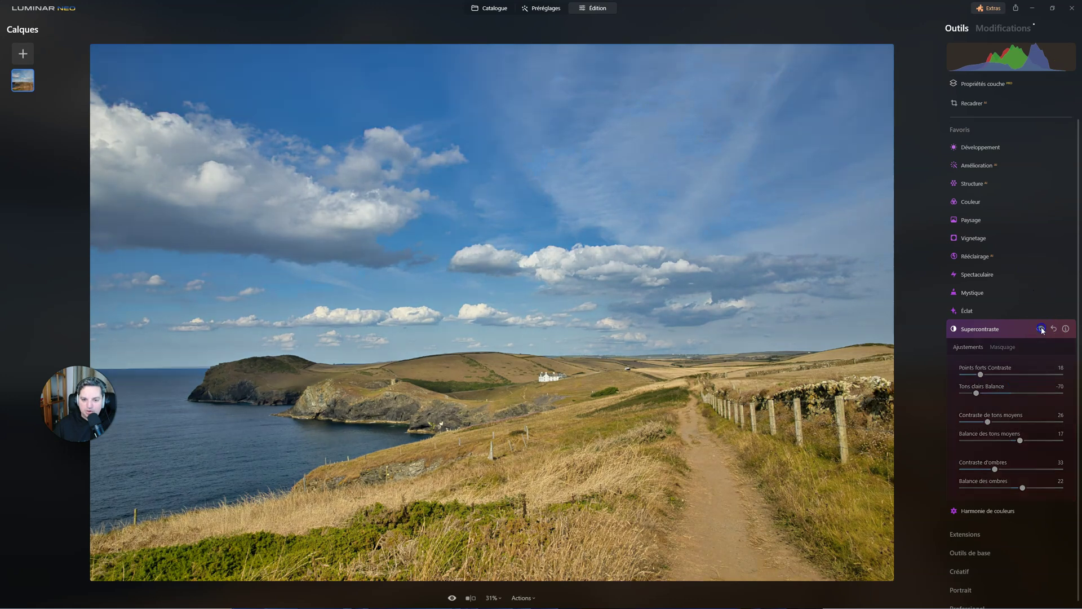
left_click(1041, 329)
left_click(1041, 329)
left_click(1041, 329)
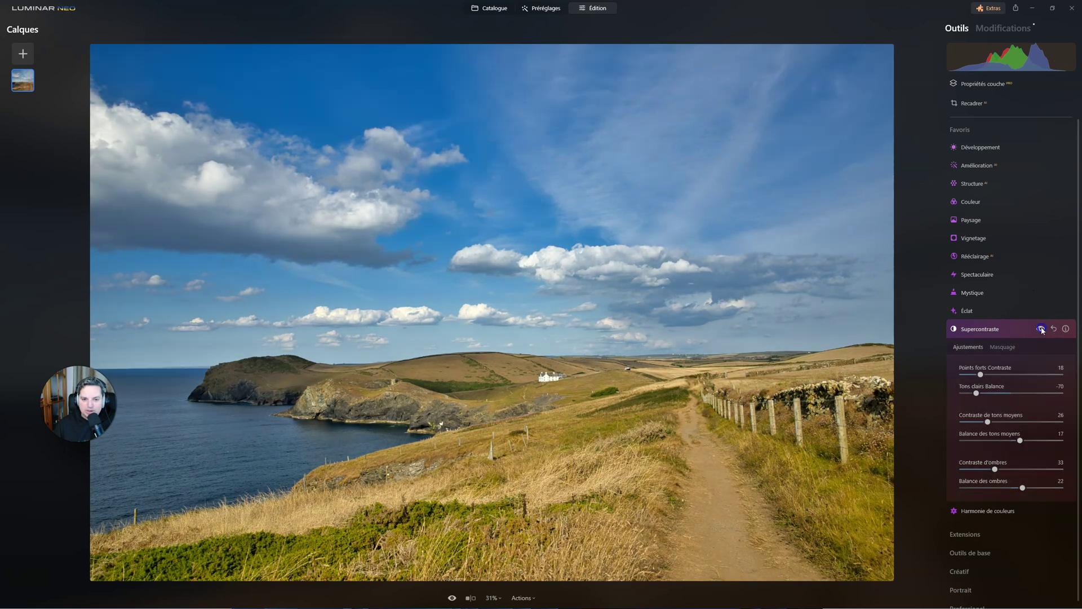
Switch Supercontraste off and on several more times to examine its effect on the sky and coast, and close the tool.
left_click(1041, 329)
left_click(1042, 330)
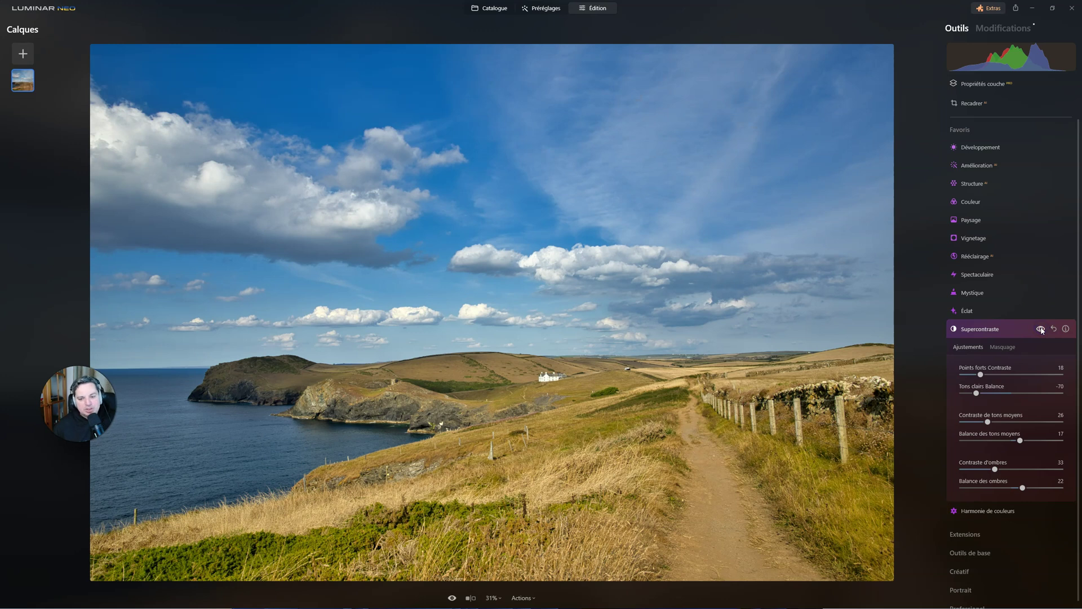
left_click(1042, 329)
left_click(1042, 329)
left_click(1041, 329)
left_click(1042, 329)
left_click(1042, 329)
left_click(1041, 329)
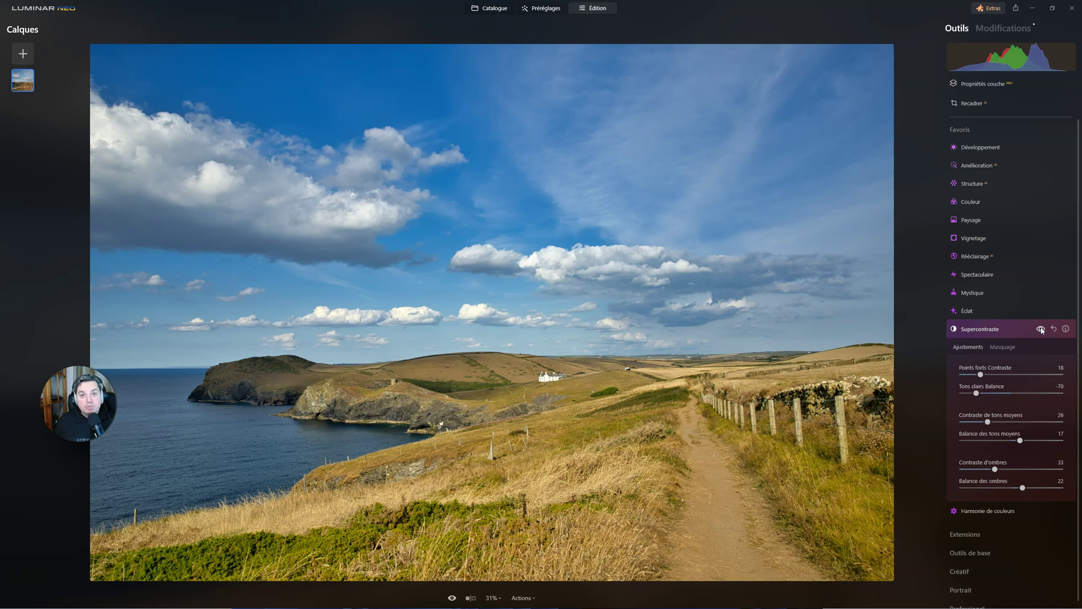
left_click(1041, 329)
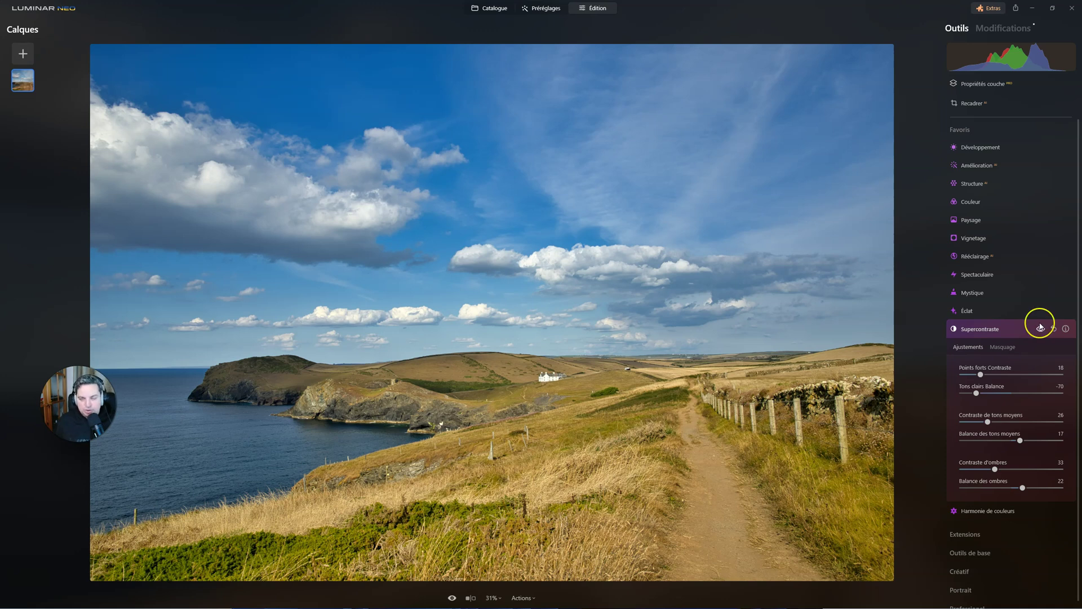
left_click(1041, 328)
left_click(986, 327)
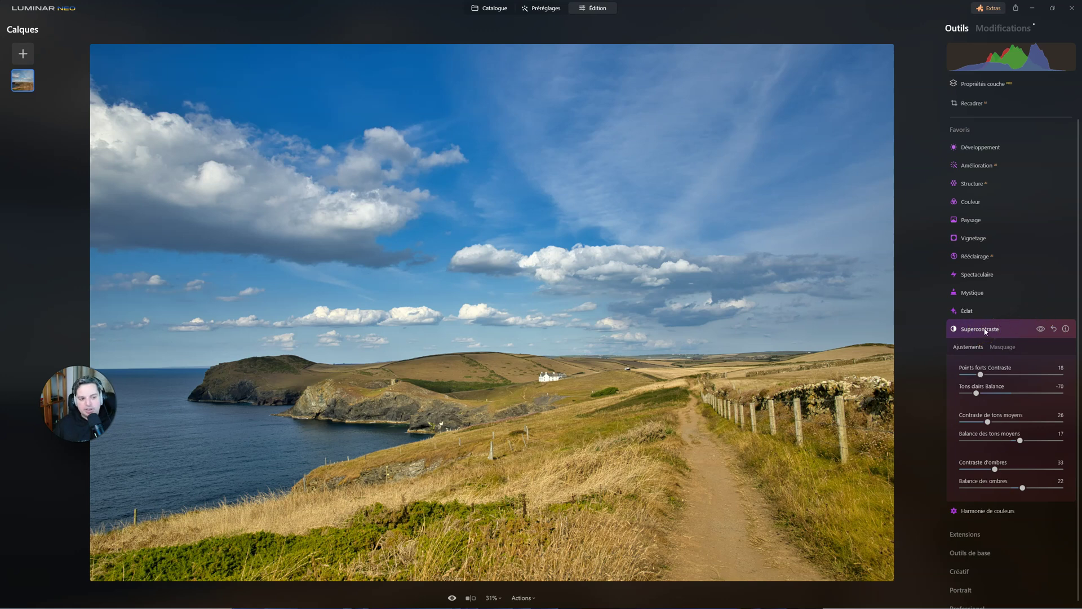
left_click(985, 330)
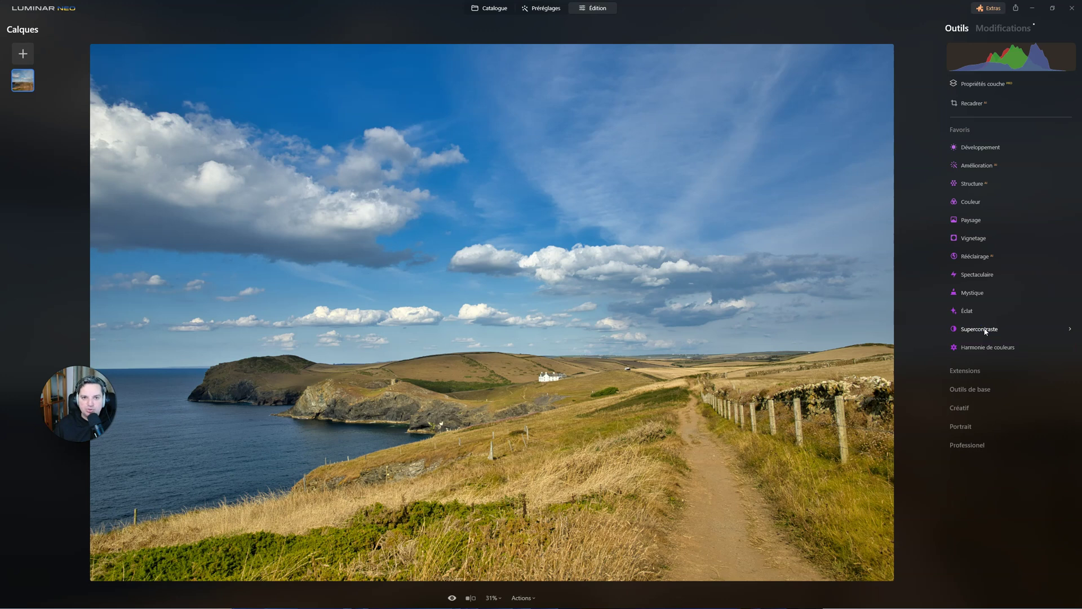
left_click(986, 324)
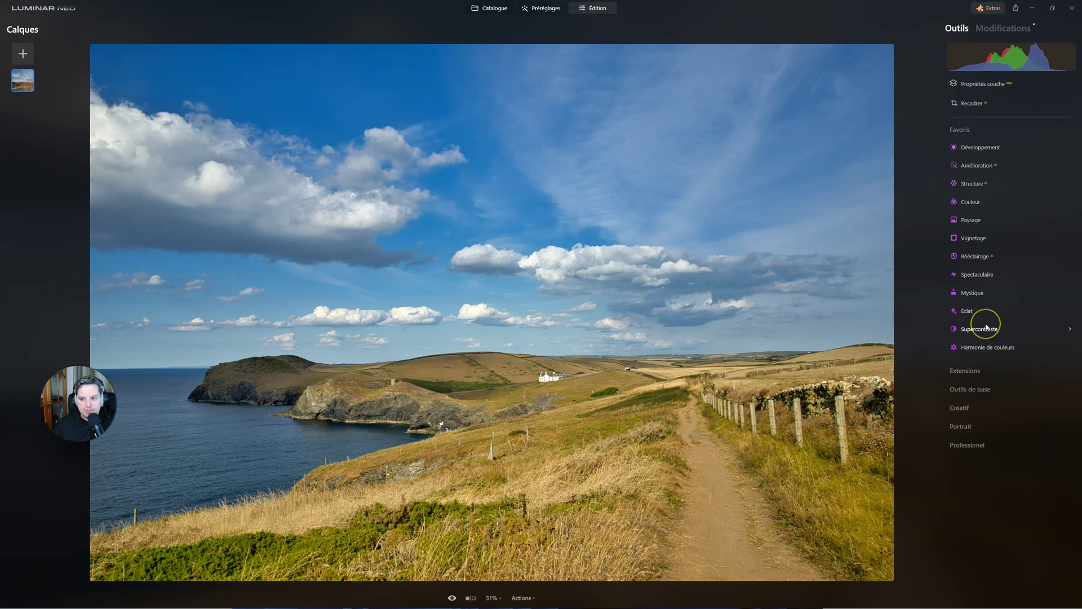
left_click(978, 307)
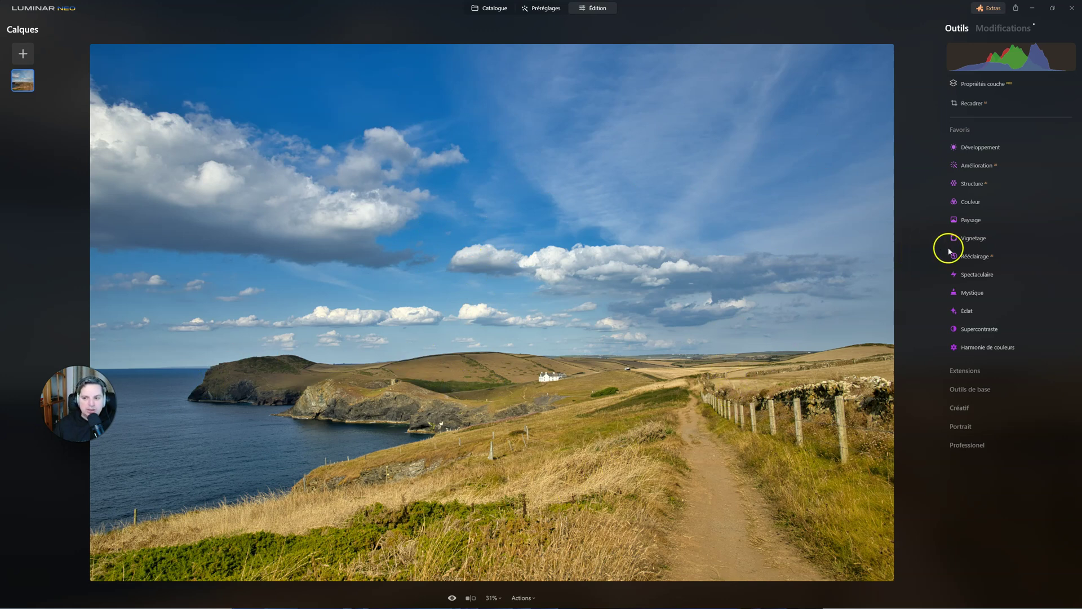
Try lowering the photo's overall saturation to -30 and -25 in the Couleur tool, and reset it.
left_click(971, 204)
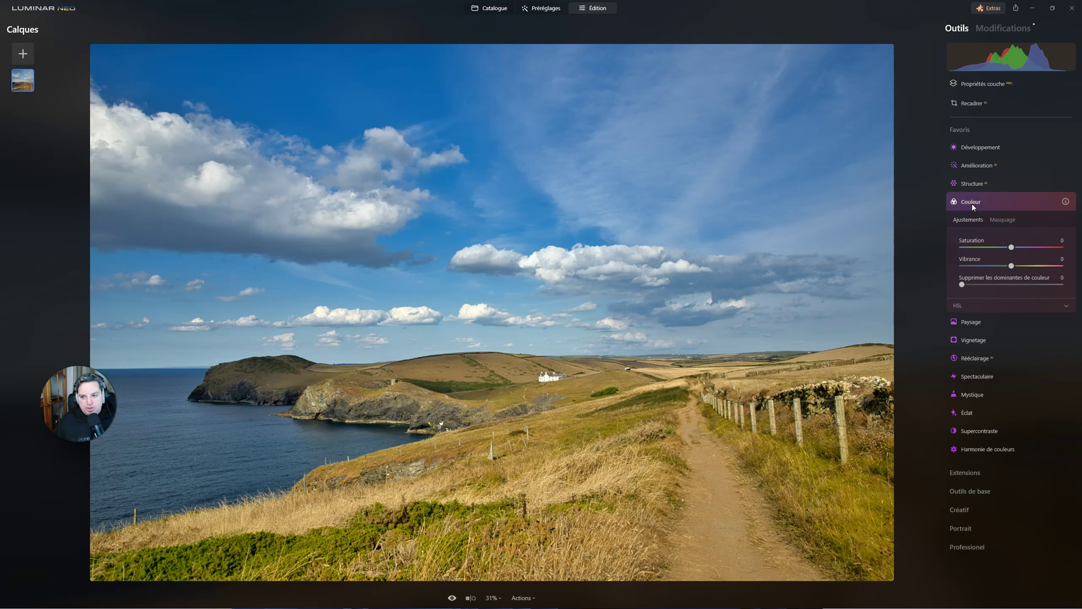
left_click(1001, 220)
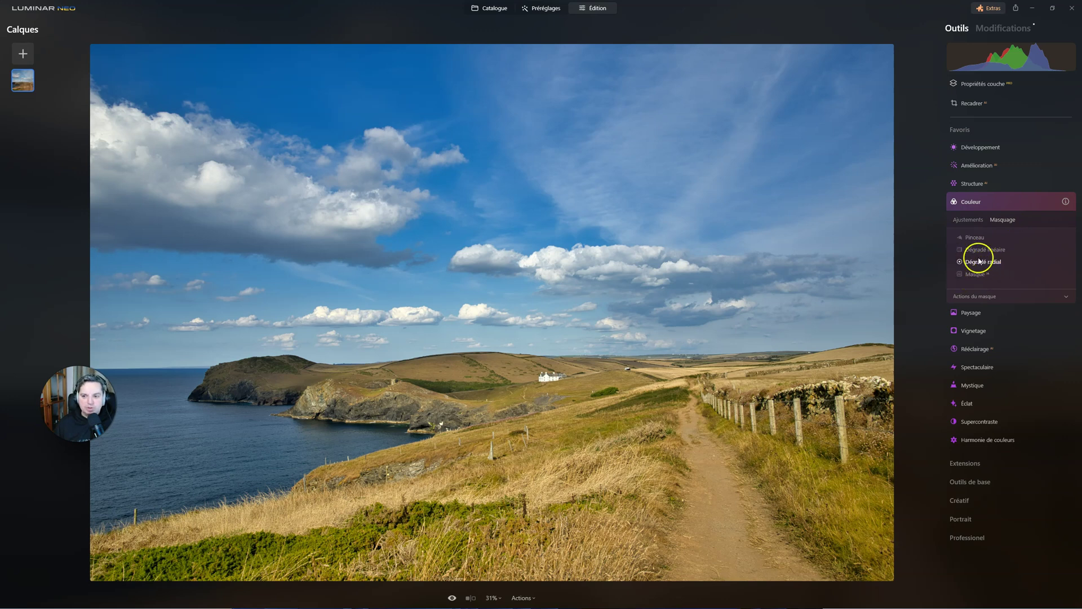
left_click(974, 221)
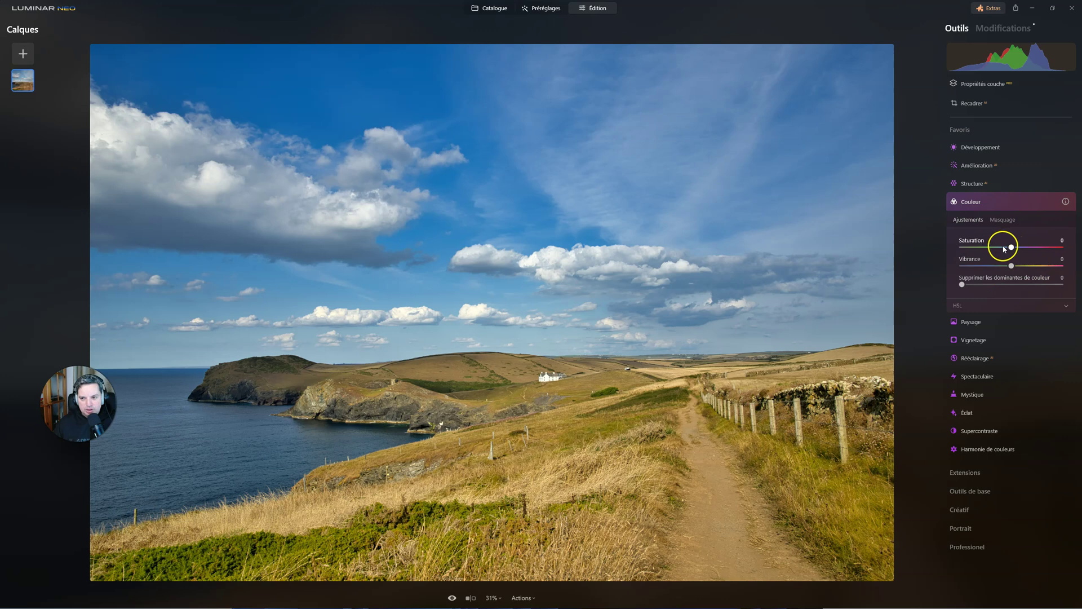
left_click_drag(1009, 247, 996, 246)
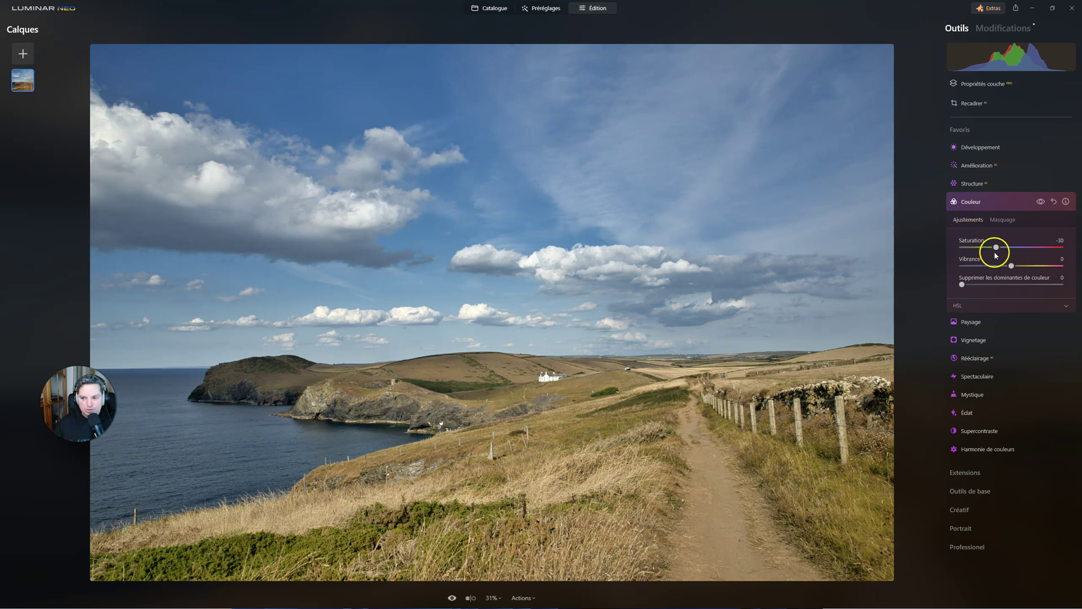
left_click(1000, 247)
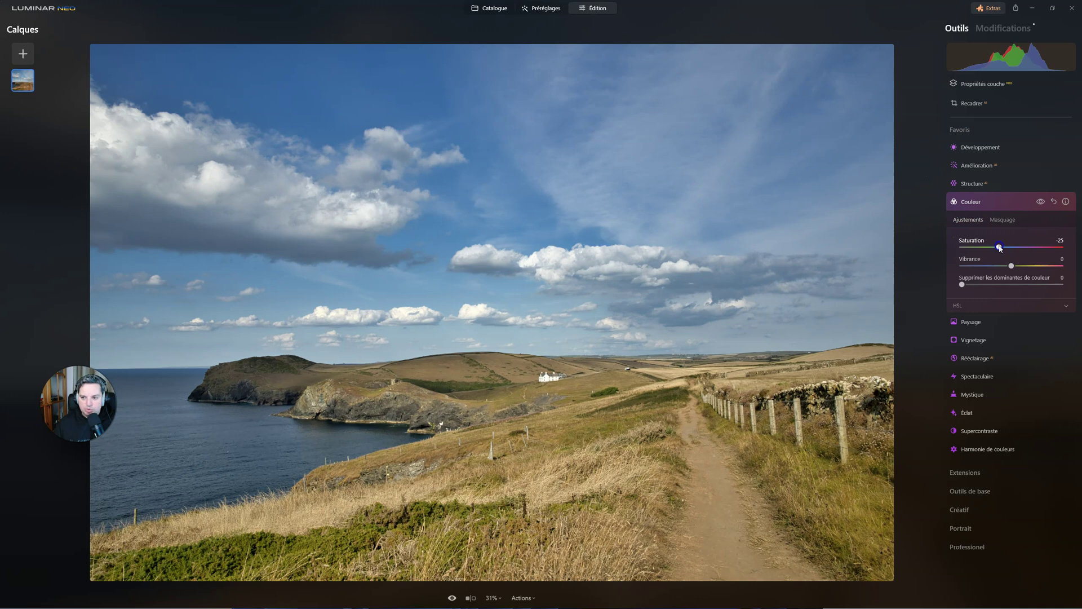
double_click(1000, 248)
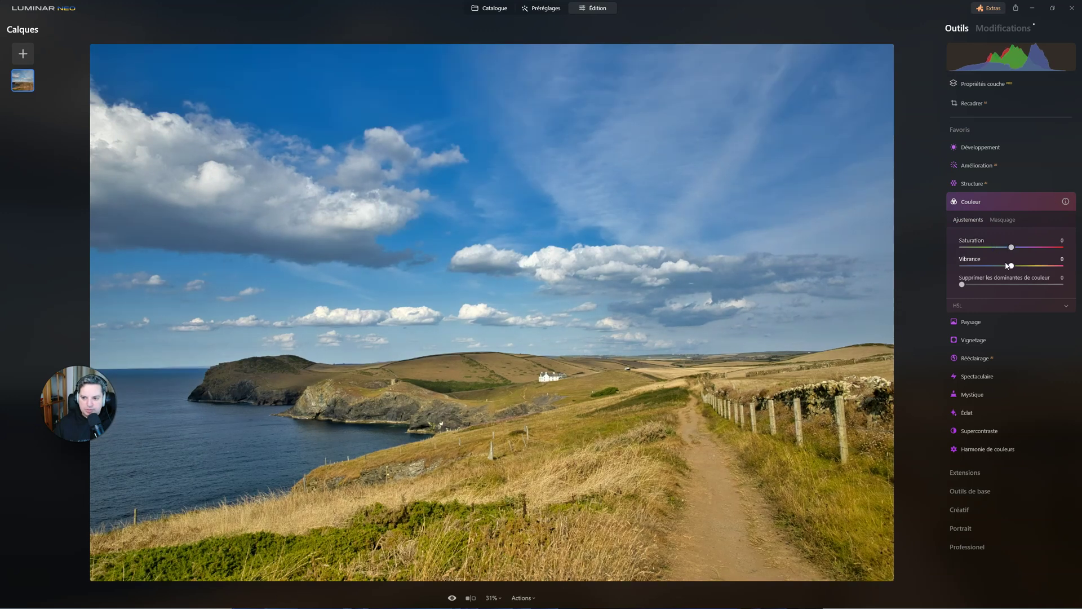
Try lowering the photo's vibrance to values between -41 and -54, and reset it.
left_click(996, 263)
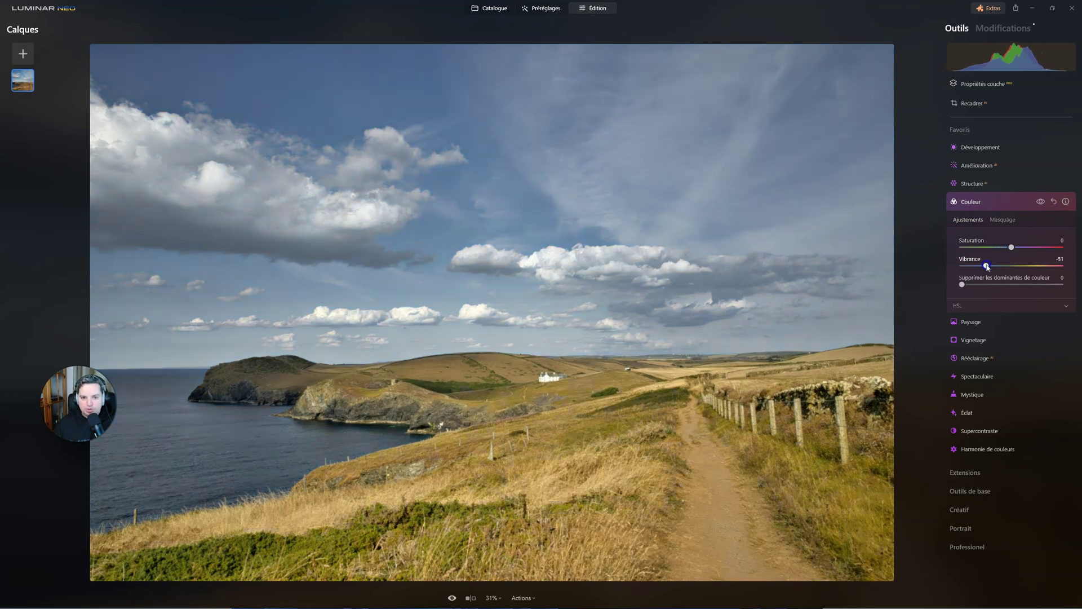
left_click_drag(997, 266, 991, 267)
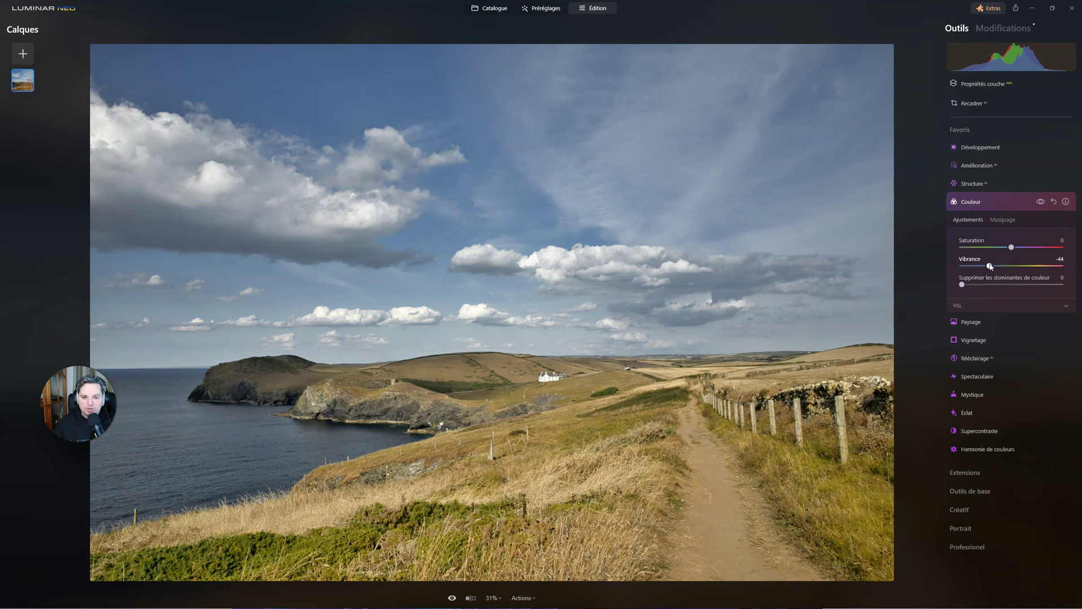
mouse_move(991, 267)
left_mouse_down()
mouse_move(1015, 265)
mouse_move(985, 265)
left_mouse_up()
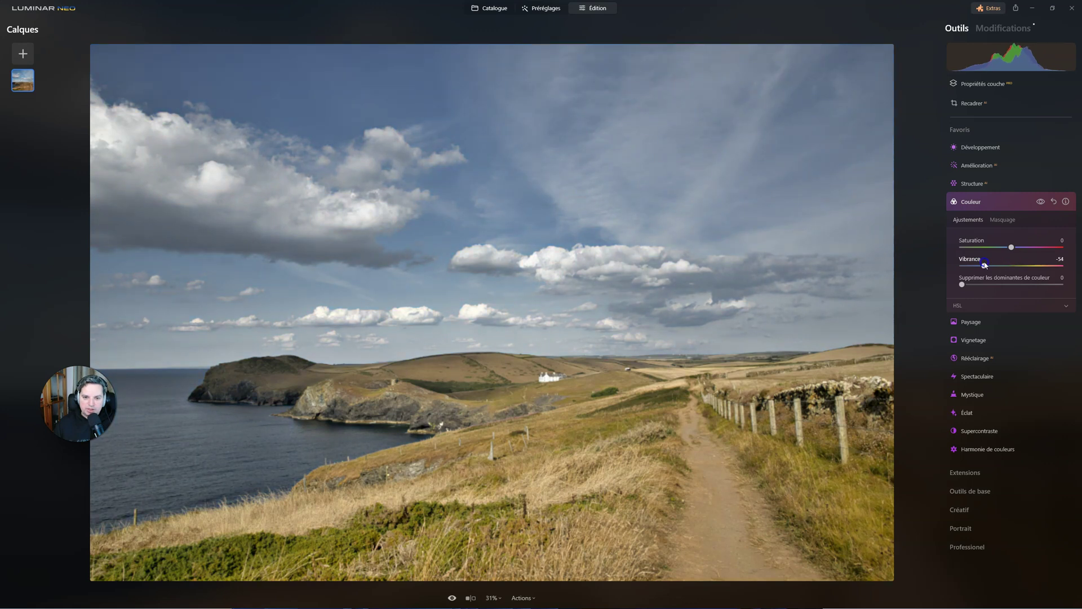
mouse_move(984, 266)
left_mouse_down()
mouse_move(1015, 266)
mouse_move(992, 268)
left_mouse_up()
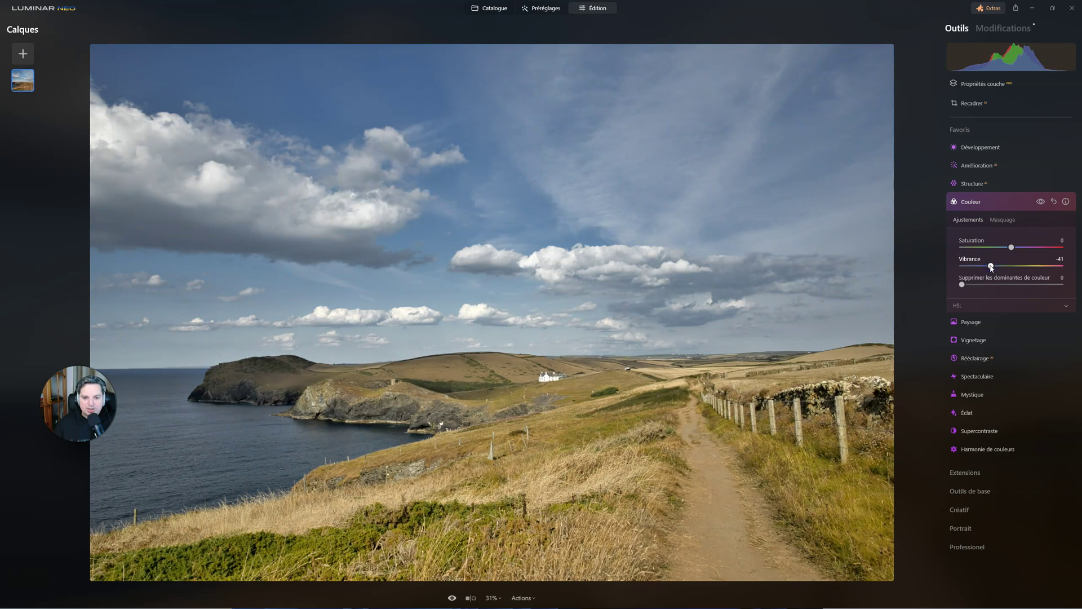
left_click(991, 266)
double_click(991, 265)
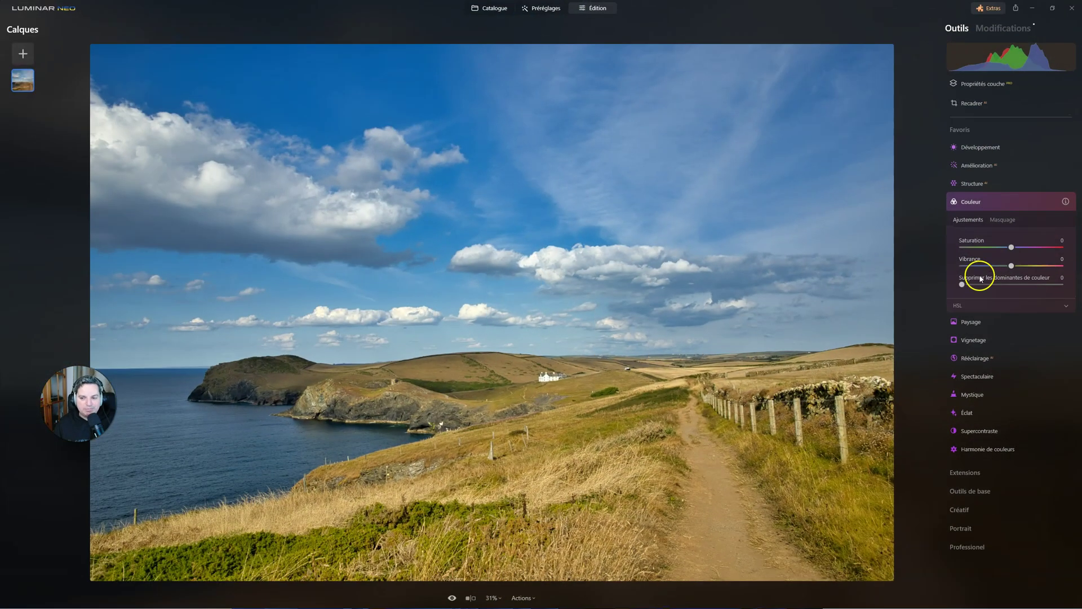
Expand the HSL adjustments of the Couleur tool and set them to Saturation mode.
left_click(978, 306)
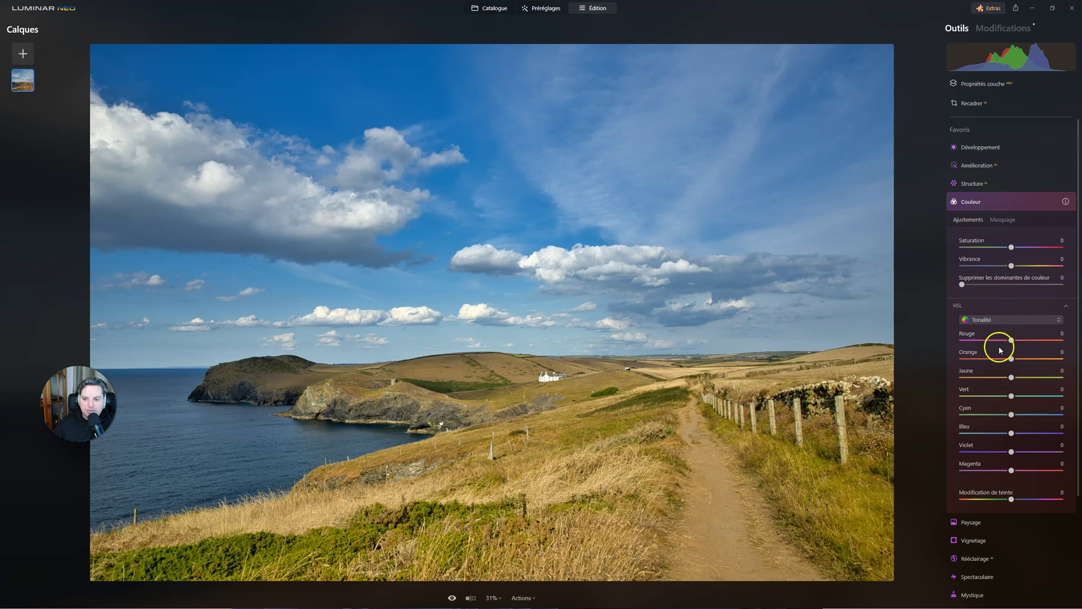
left_click(996, 323)
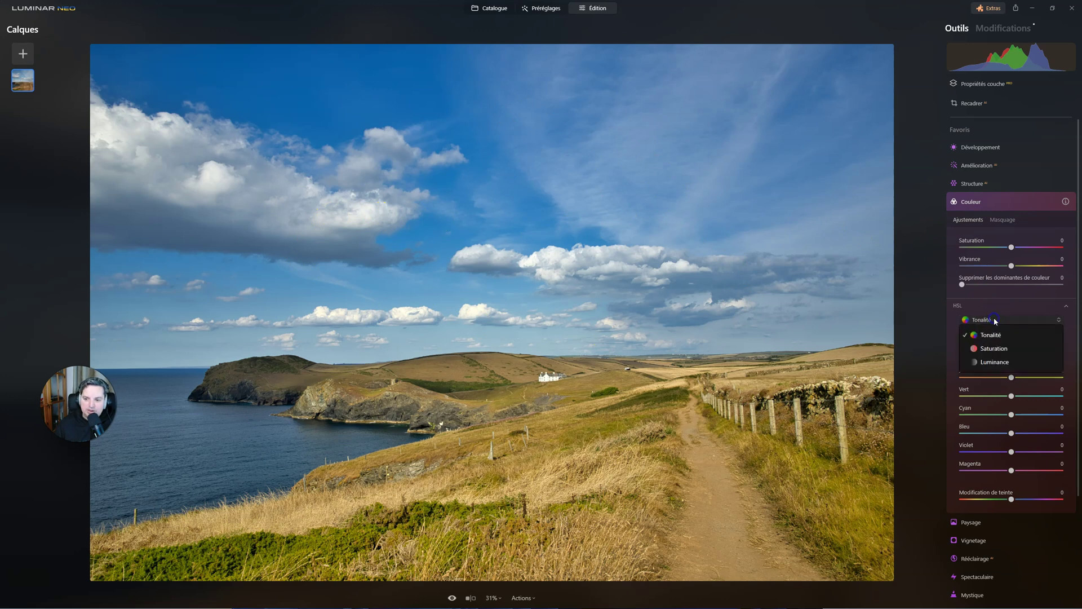
left_click(995, 348)
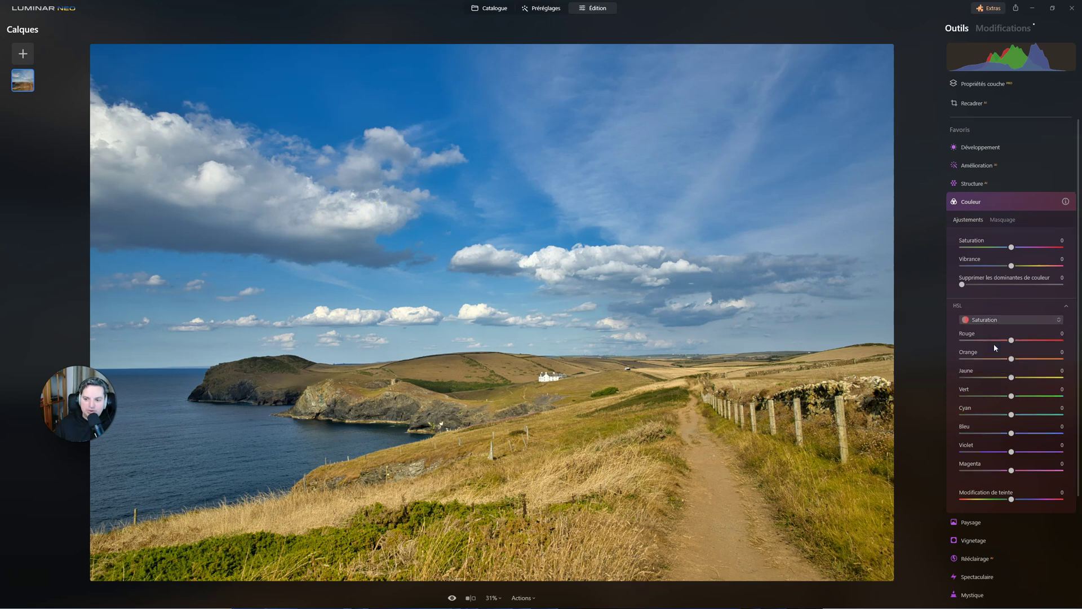
Try lowering the blue saturation of the unmasked photo to -42, and return it to 0.
left_click(1013, 433)
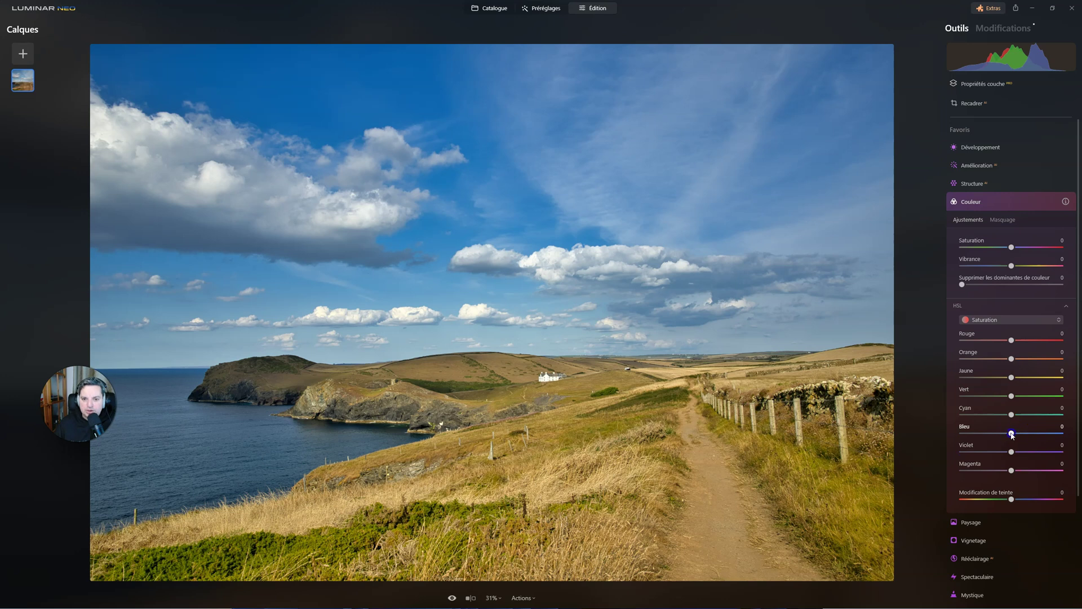
left_click_drag(1012, 435, 993, 435)
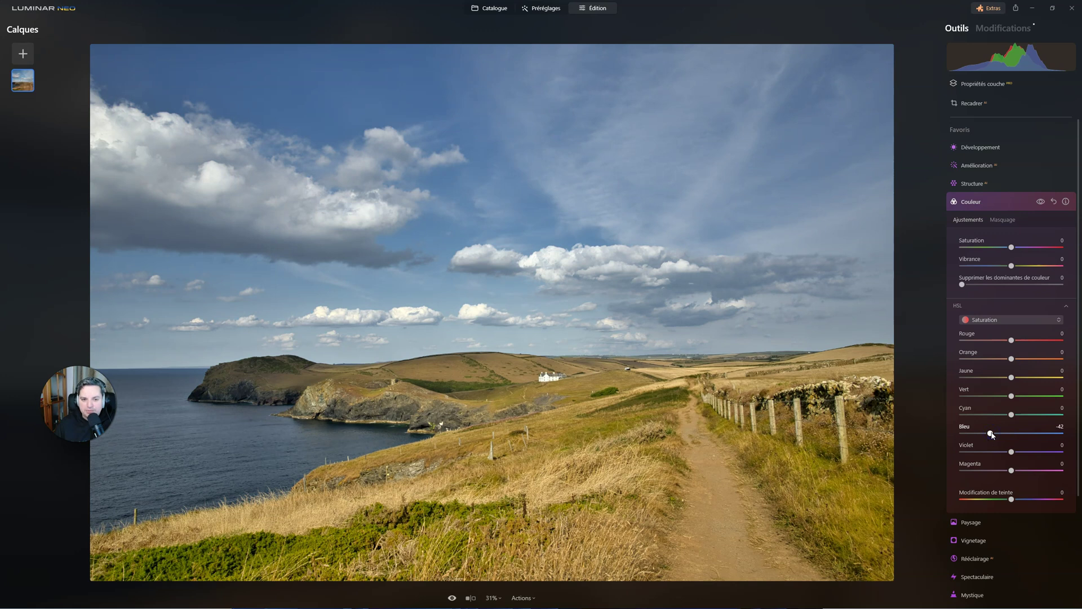
left_click_drag(991, 433, 1009, 433)
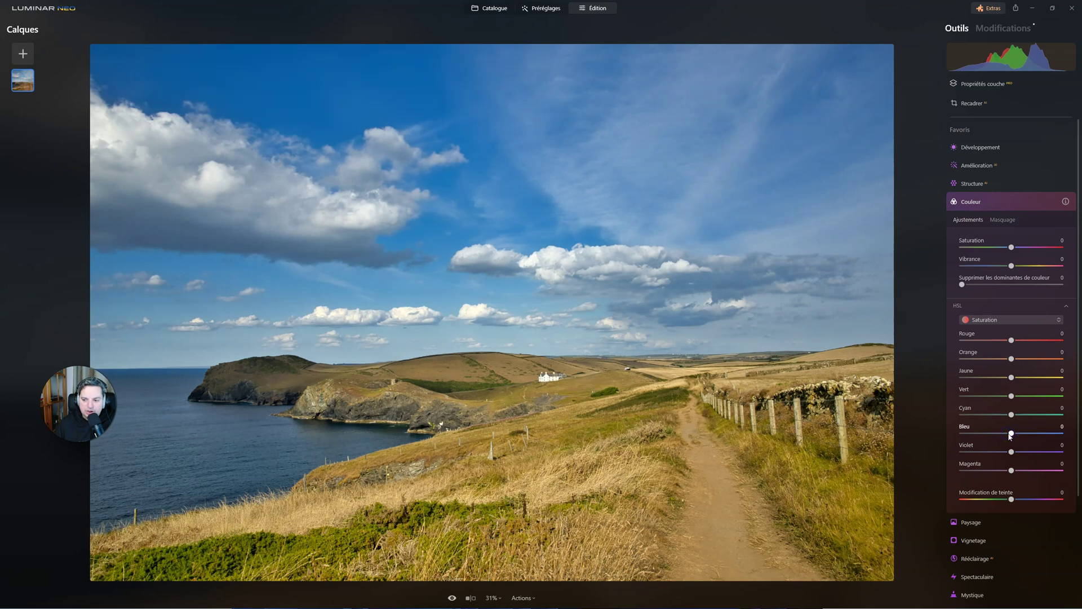
Restrict the Couleur adjustment to the sky with the AI mask category Ciel.
left_click(1006, 220)
left_click(976, 274)
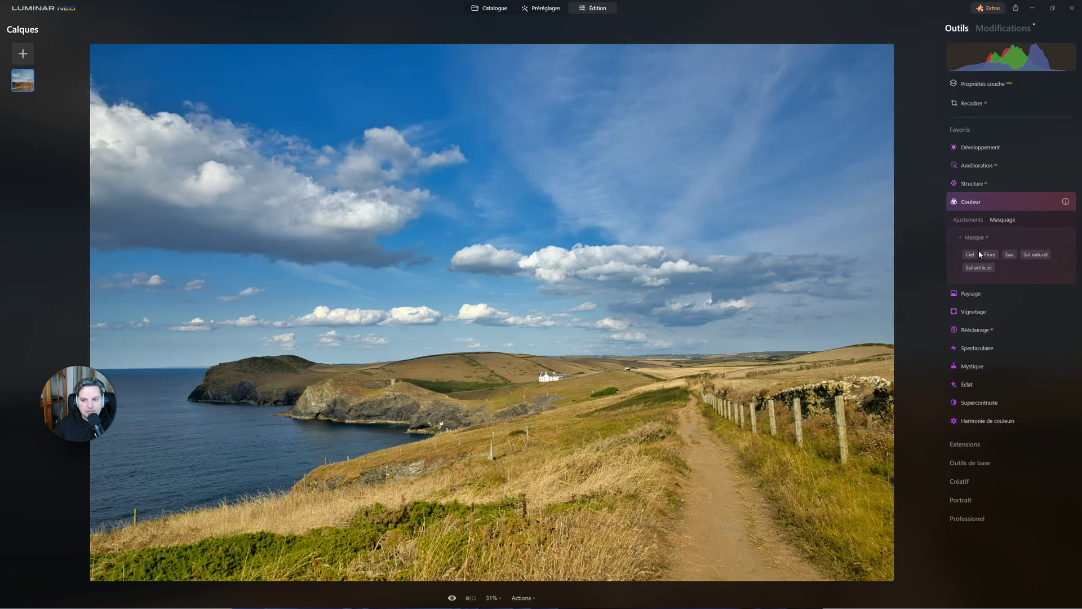
left_click(970, 255)
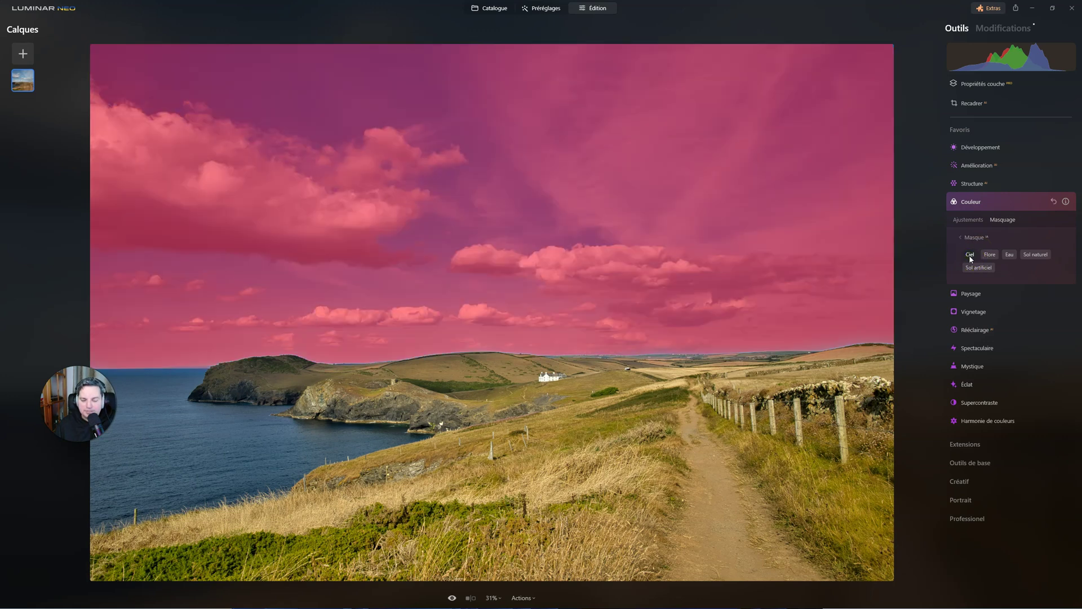
left_click(971, 257)
Set the HSL blue saturation of the masked sky to -47.
left_click(970, 221)
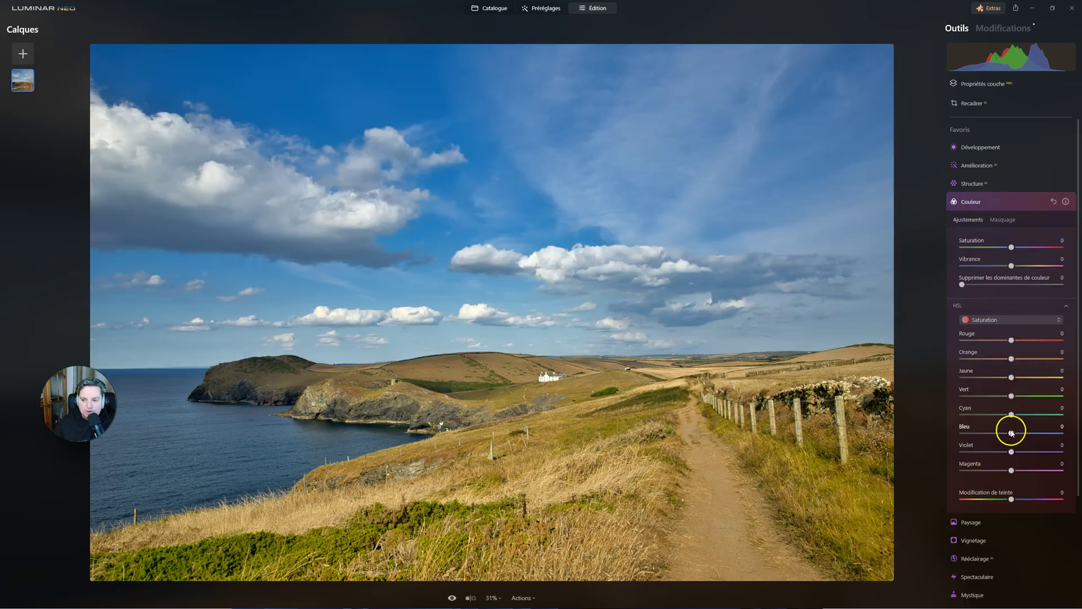
left_click_drag(1012, 433, 986, 433)
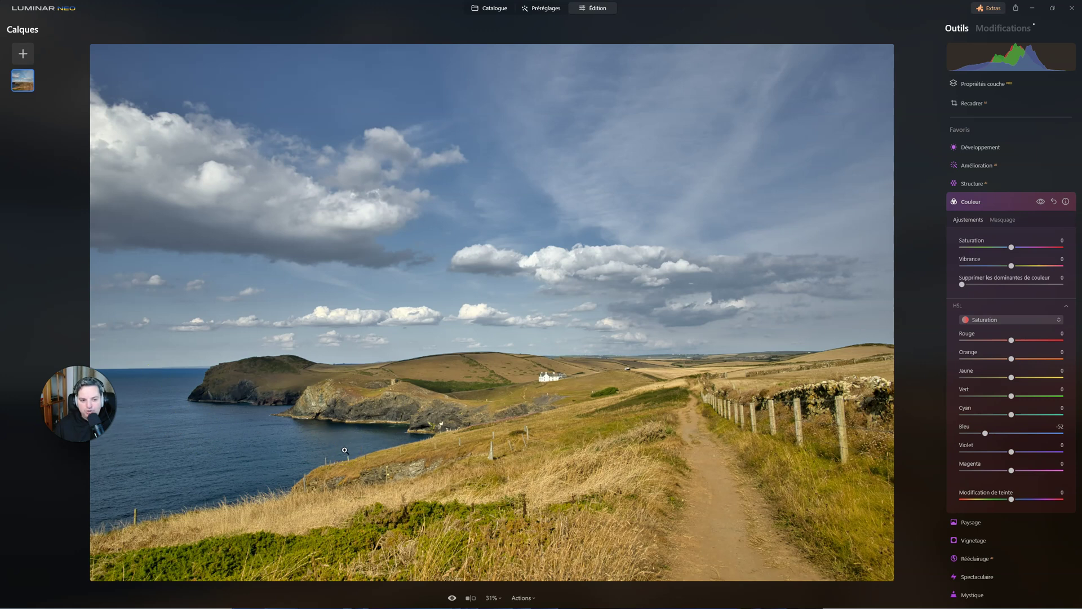
left_click_drag(987, 433, 991, 433)
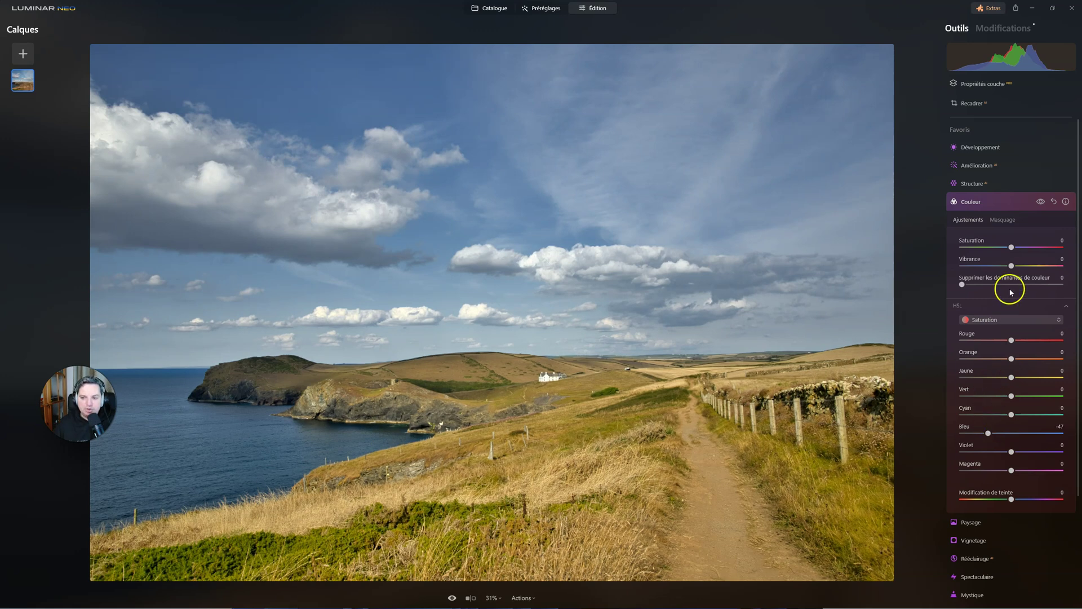
Close the Couleur tool, review the edits applied to the photo and return to the tool list.
left_click(967, 203)
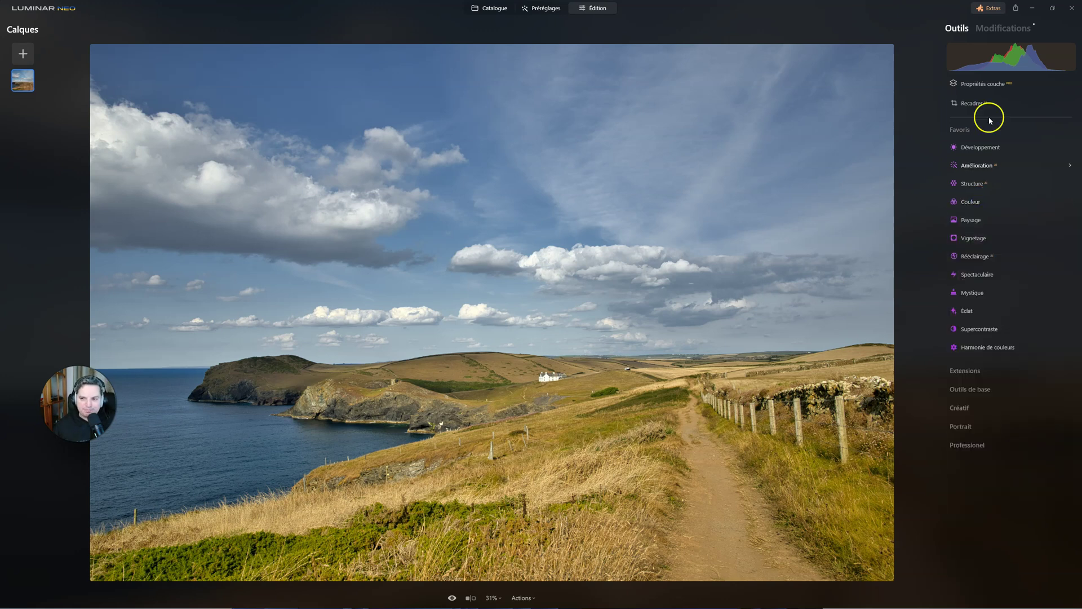
left_click(1008, 32)
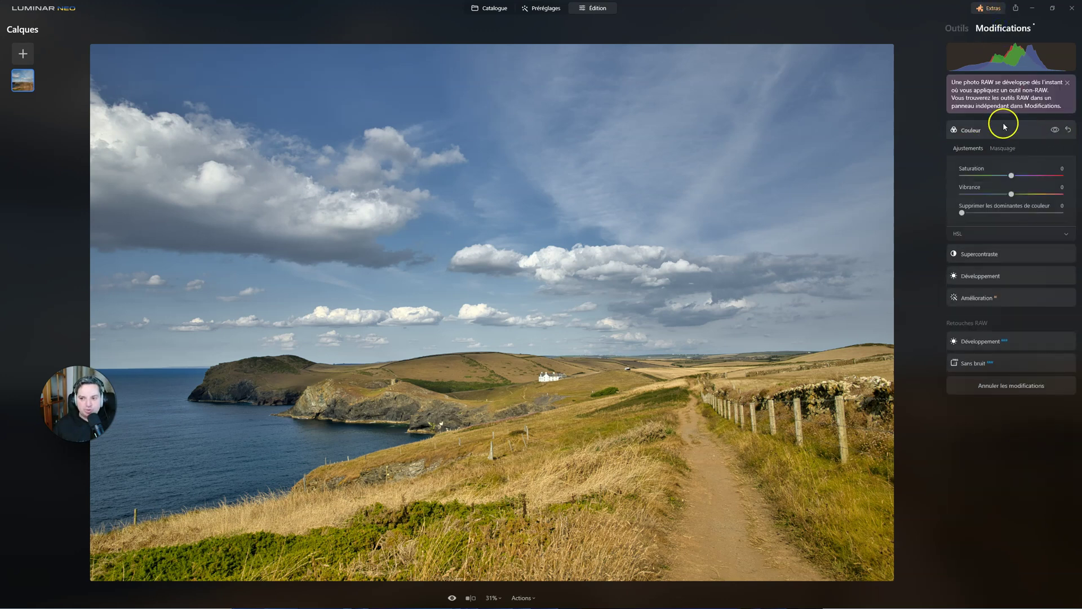
left_click(957, 31)
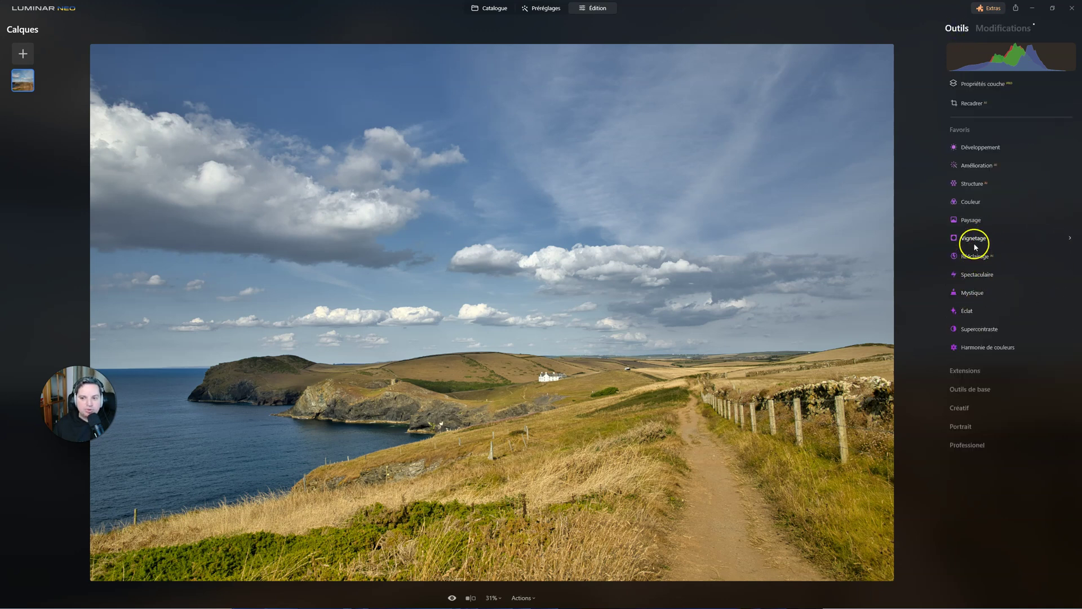
Restrict a new Couleur adjustment to the sea with the AI mask category Eau.
left_click(971, 202)
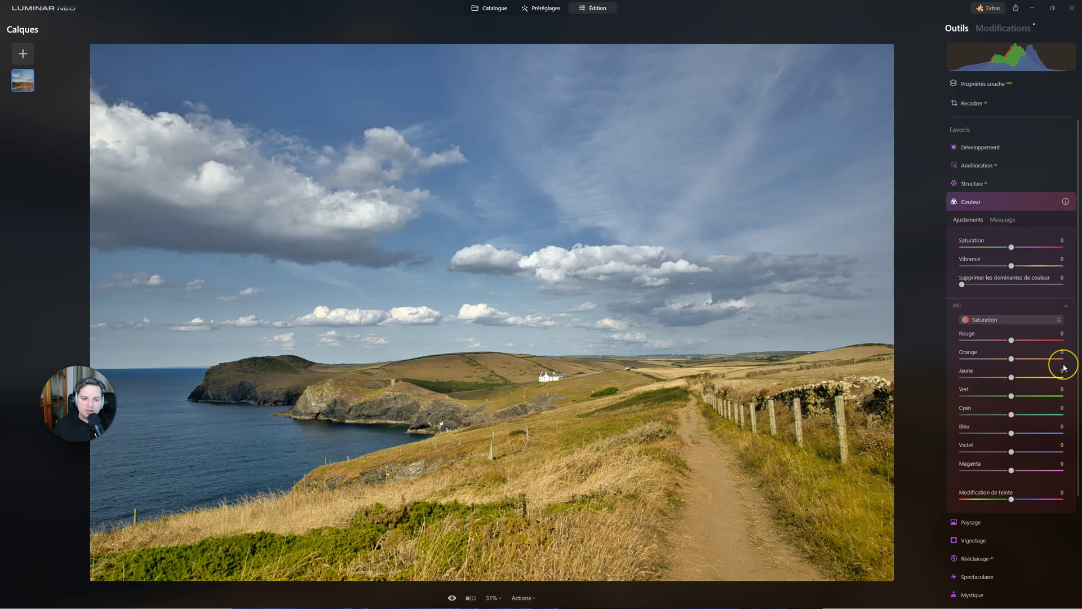
left_click(1003, 220)
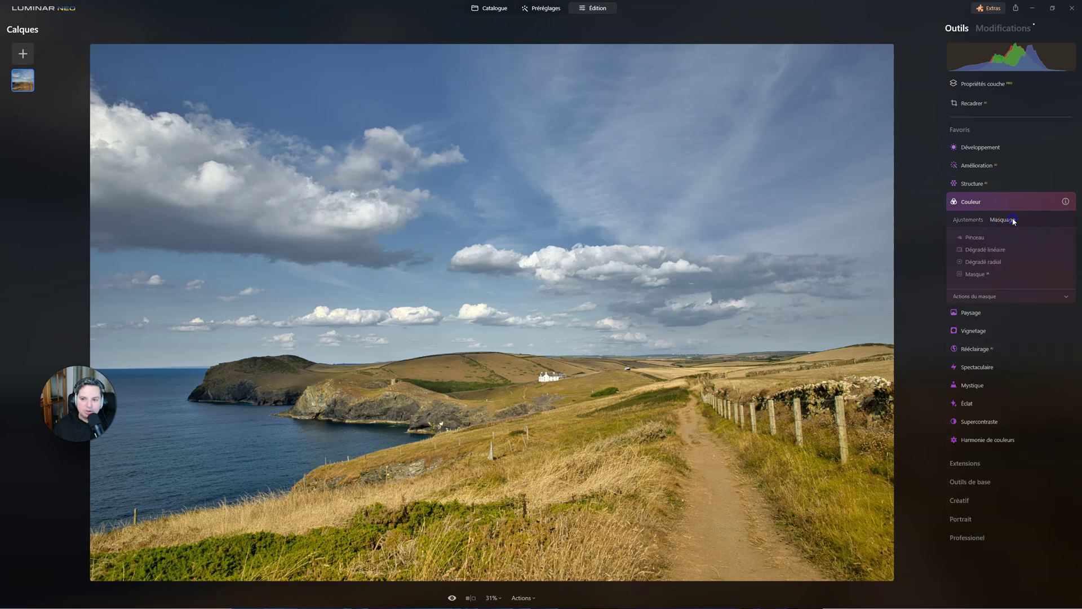
left_click(984, 276)
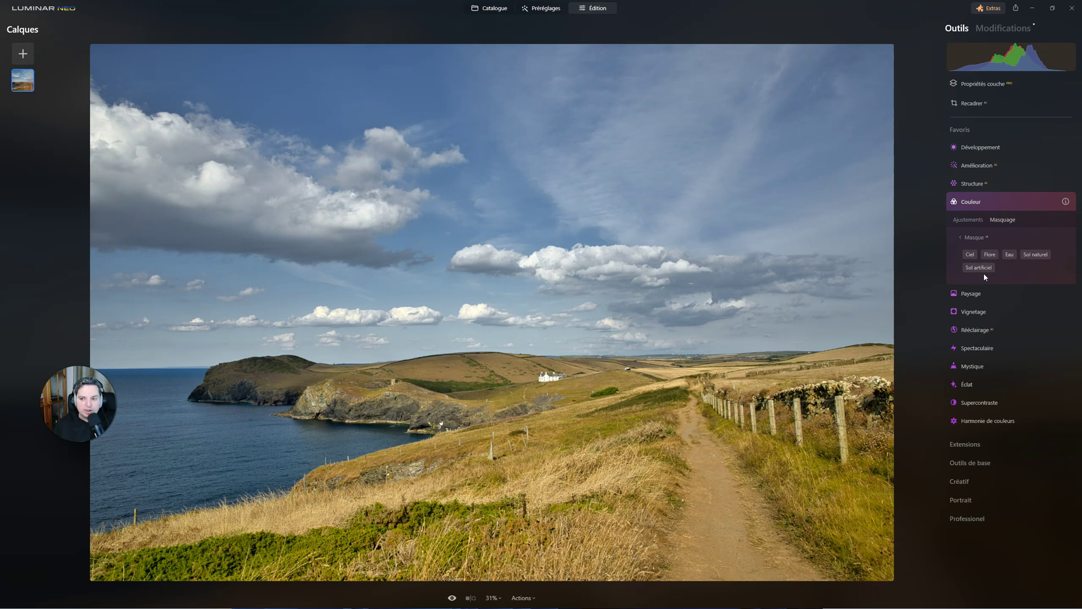
left_click(1009, 255)
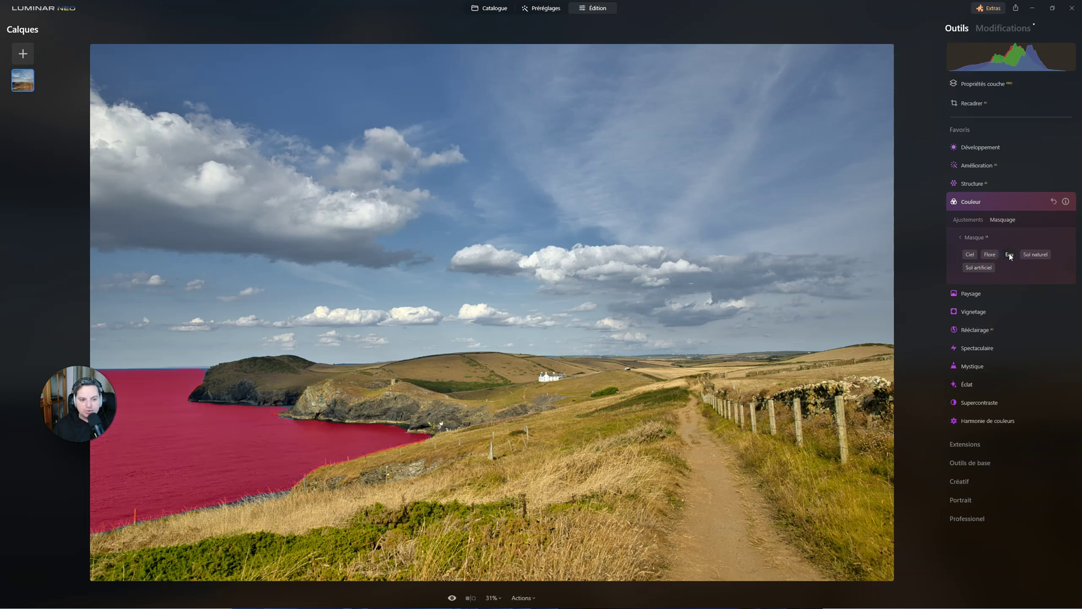
Try lowering the HSL blue saturation of the masked sea to -63, and raise it to -37.
left_click(978, 221)
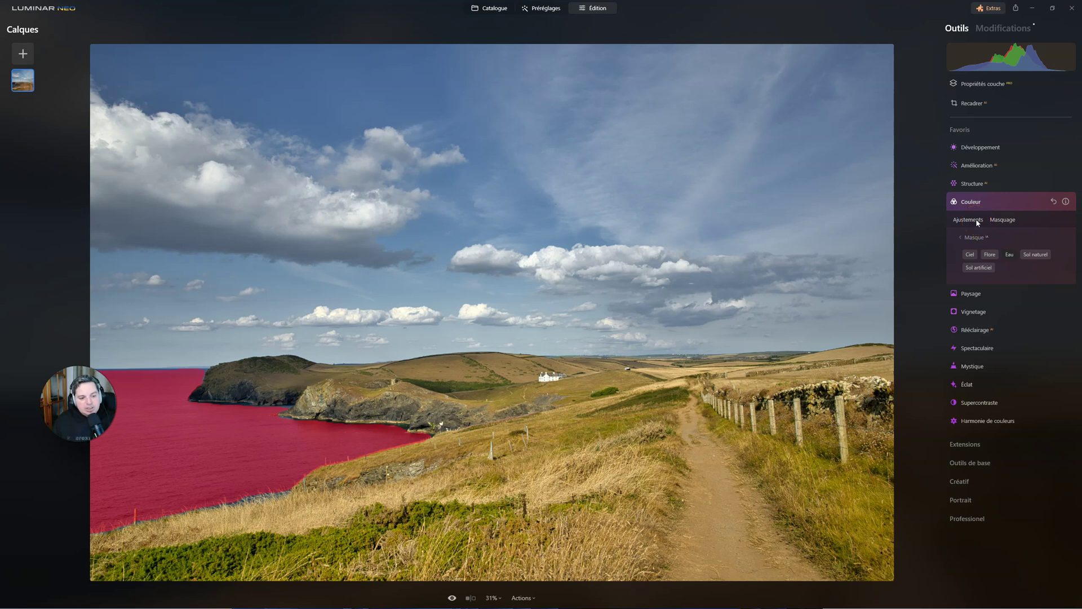
left_click(976, 221)
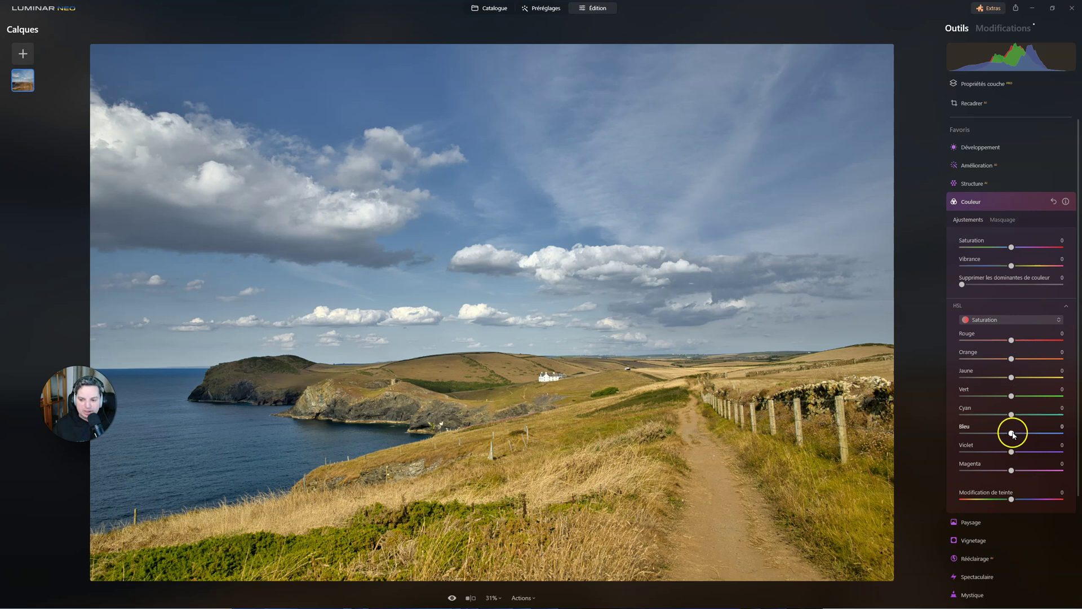
left_click_drag(1012, 433, 990, 431)
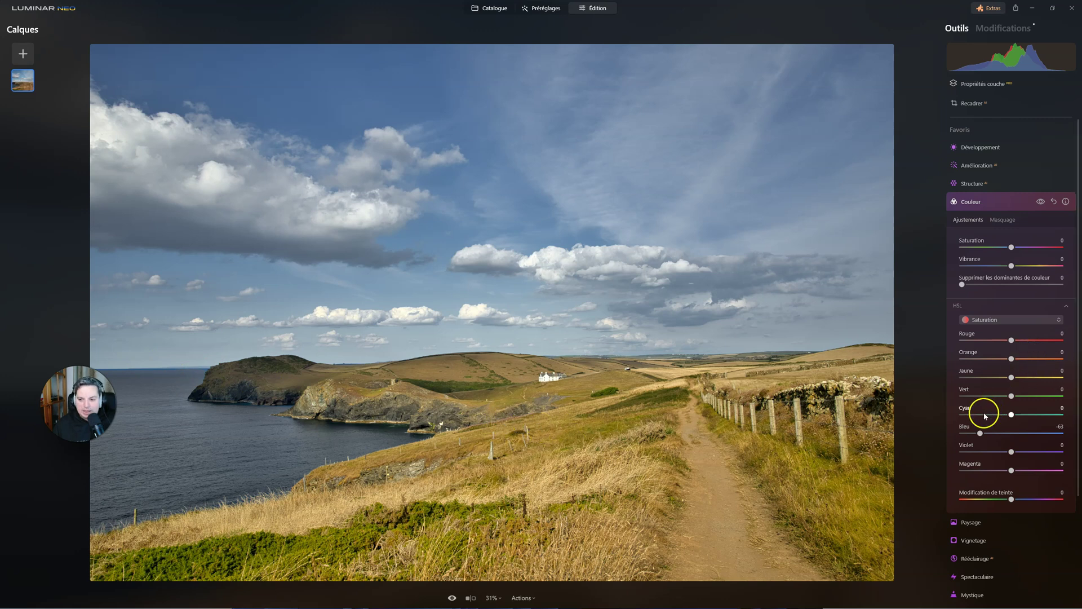
left_click_drag(982, 432, 994, 435)
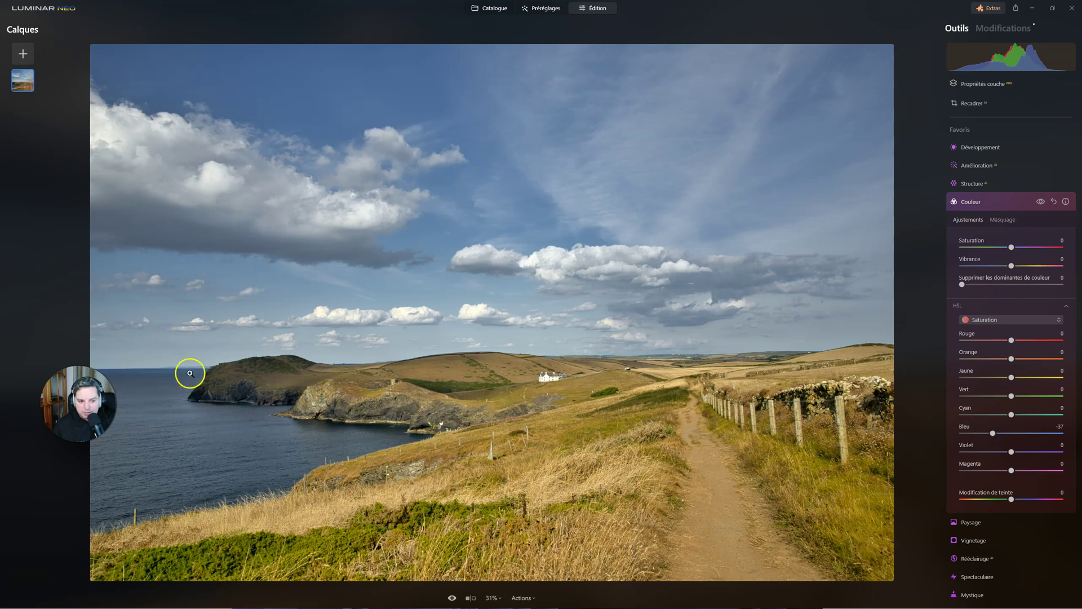
Clear the sea mask of the Couleur adjustment and replace it with the AI mask category Ciel.
left_click(1003, 220)
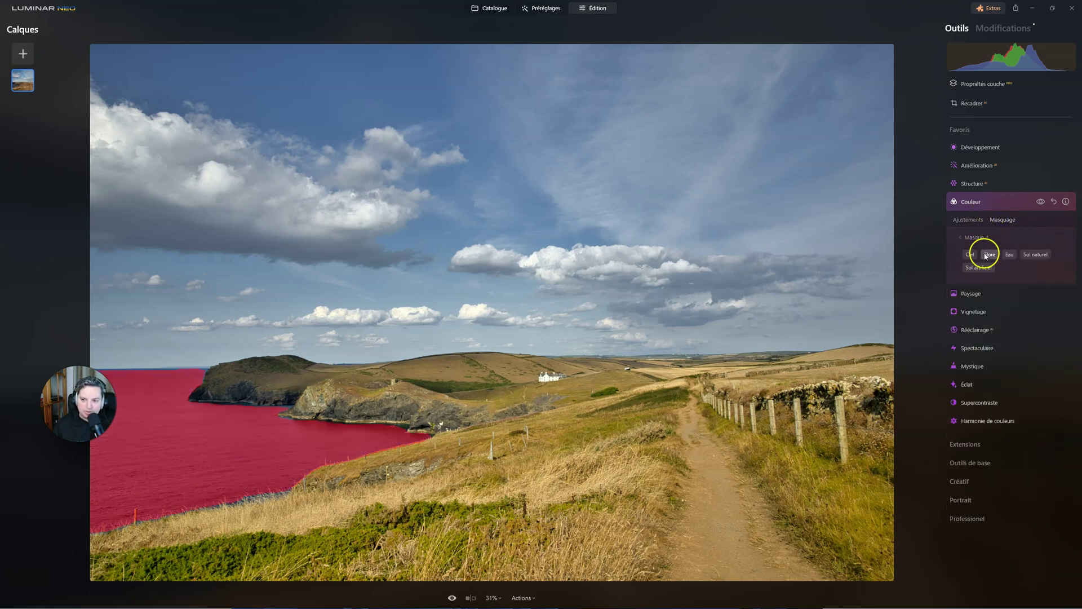
left_click(975, 237)
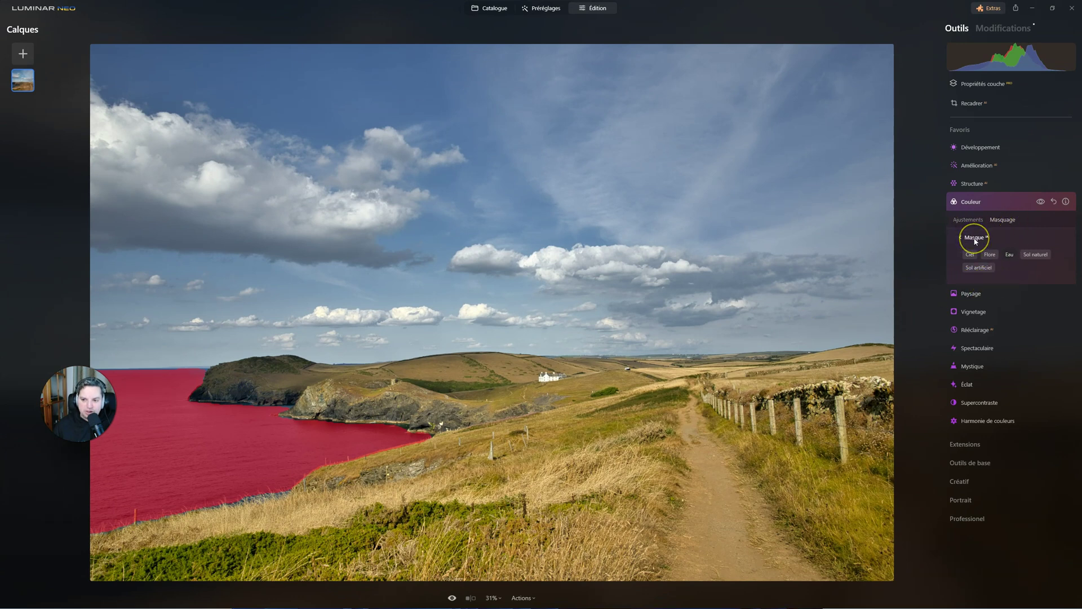
left_click(975, 238)
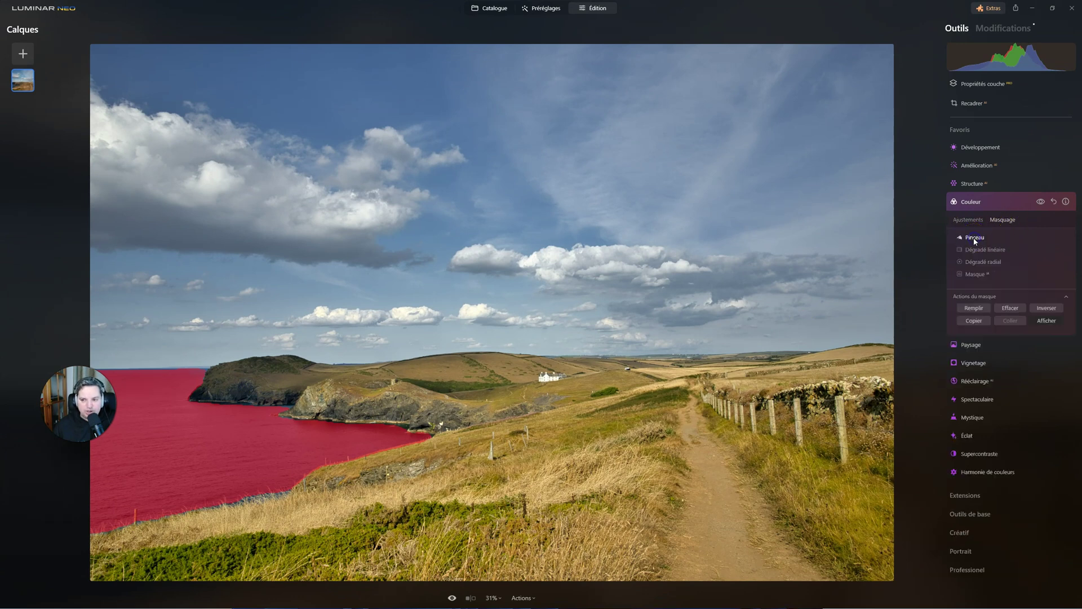
left_click(1012, 310)
left_click(976, 274)
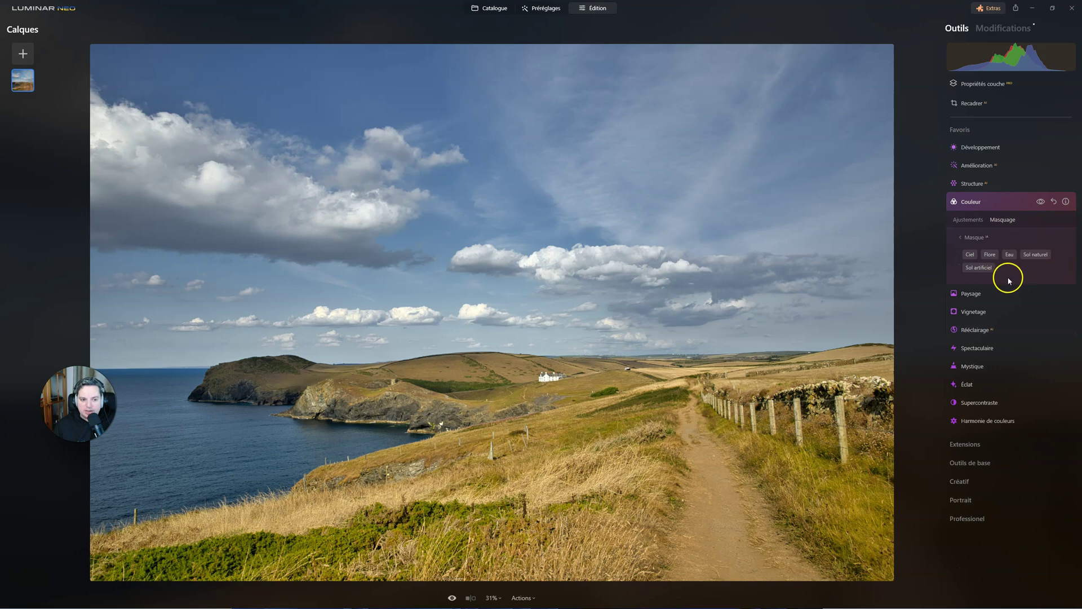
left_click(969, 255)
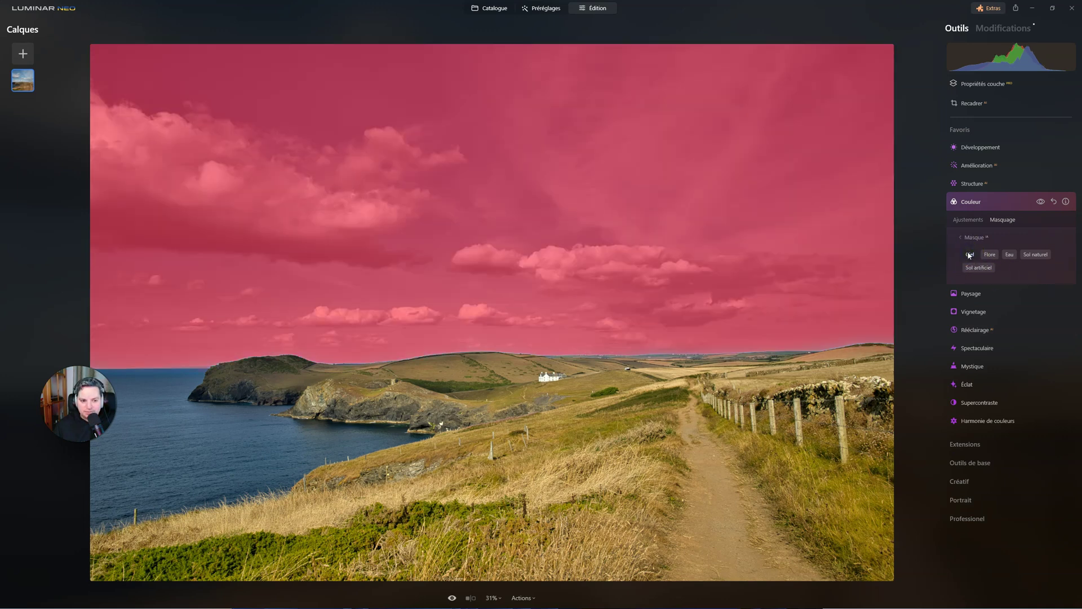
Invert the sky mask so that the Couleur adjustment covers the land and sea.
left_click(968, 221)
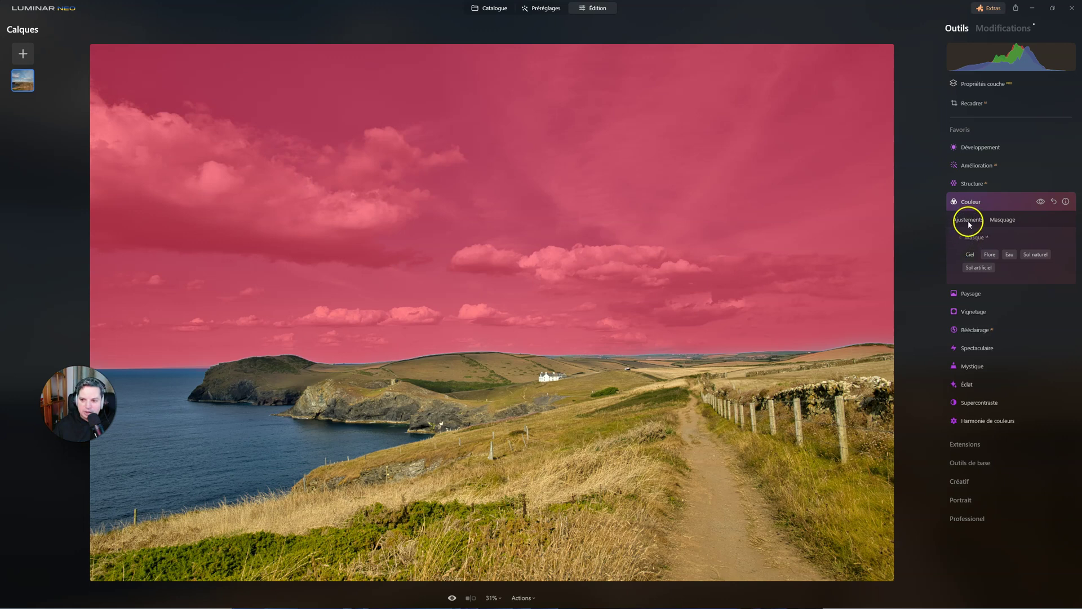
left_click(967, 237)
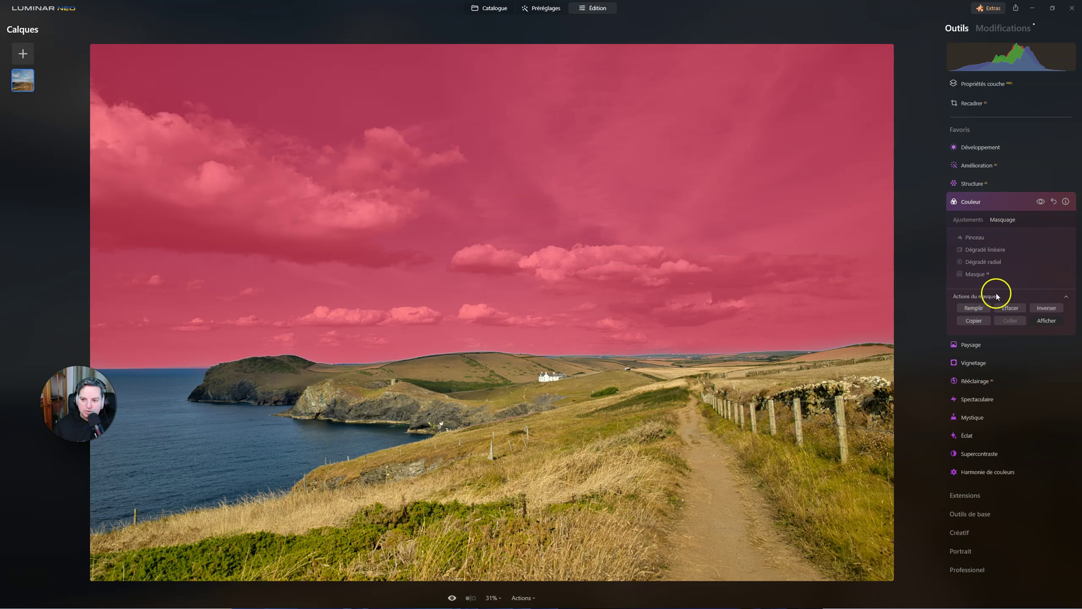
left_click(1047, 308)
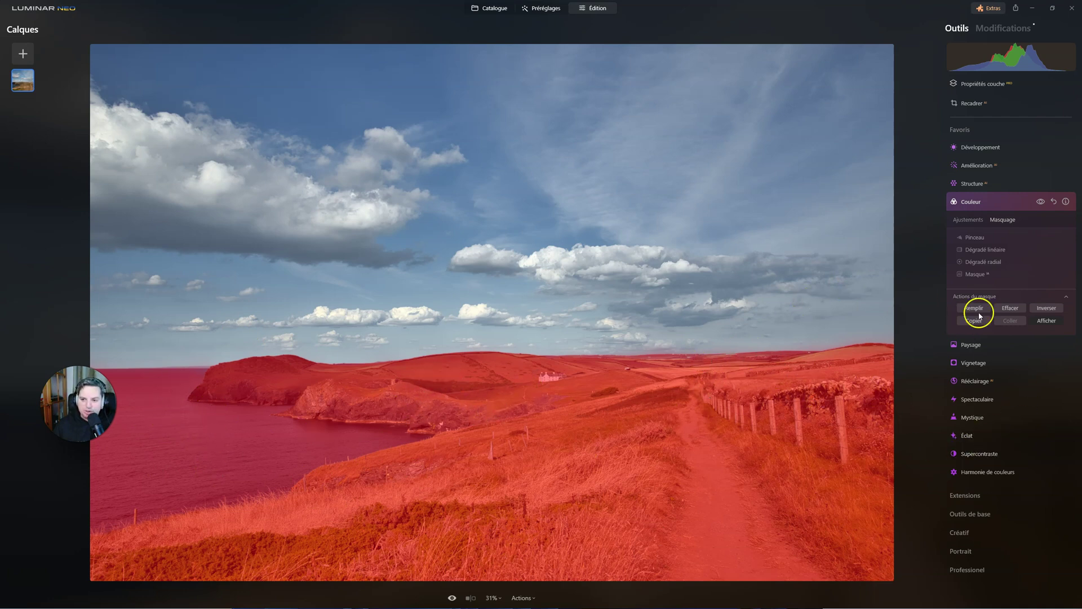
Set the HSL blue saturation of the masked land and sea to -59 and close the Couleur tool.
left_click(968, 220)
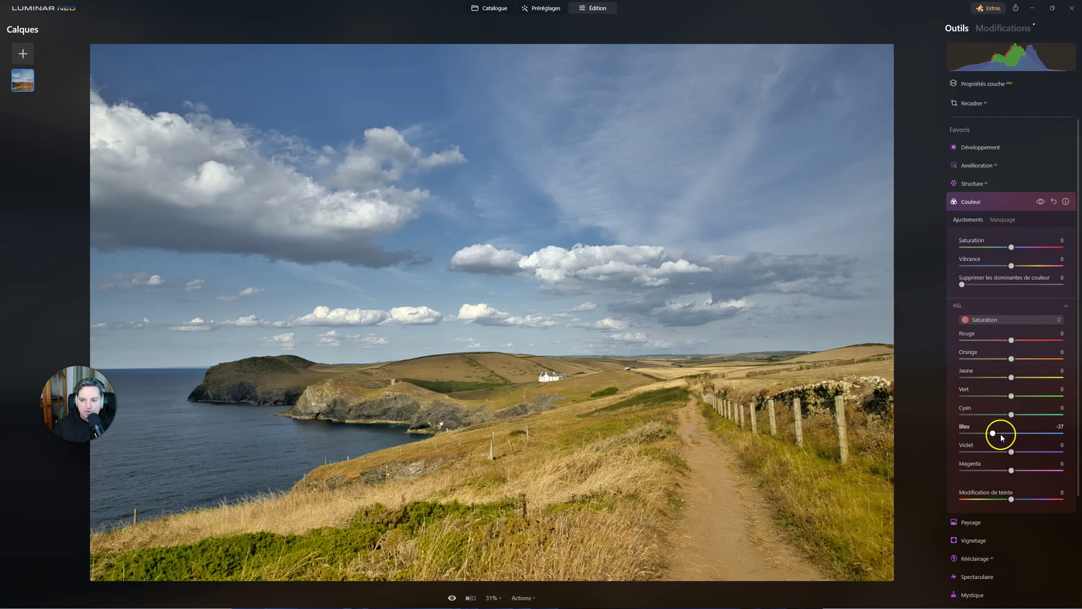
left_click_drag(993, 432, 949, 432)
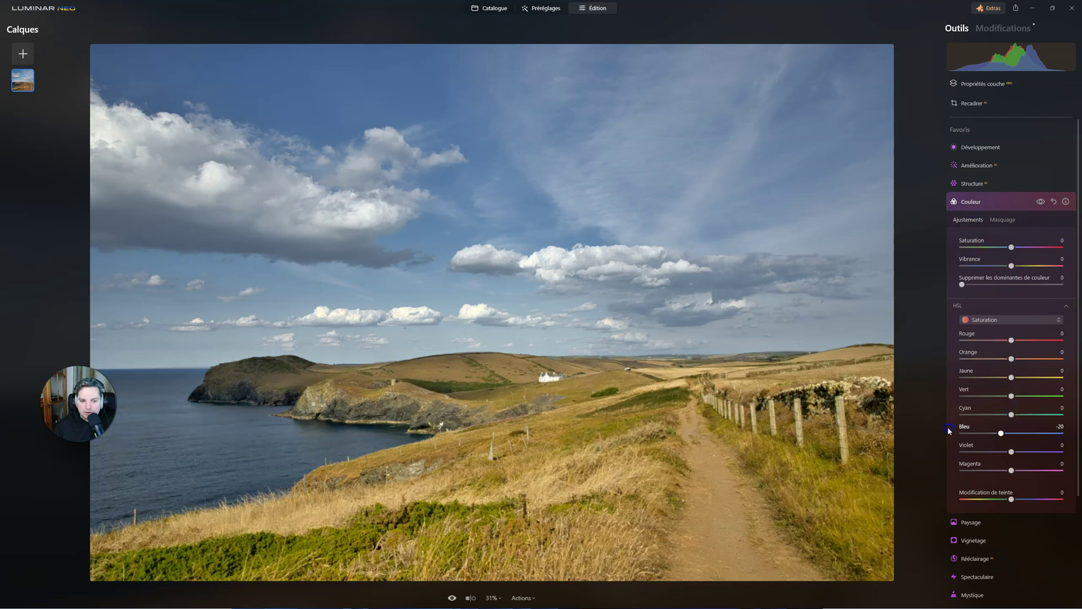
left_click(999, 433)
left_click(983, 430)
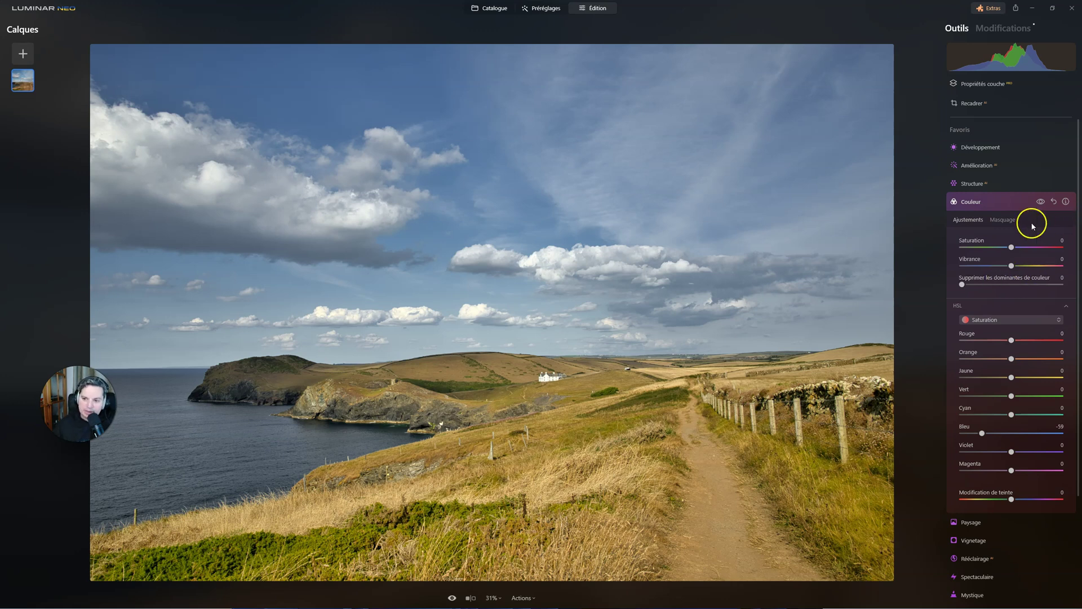
left_click(972, 202)
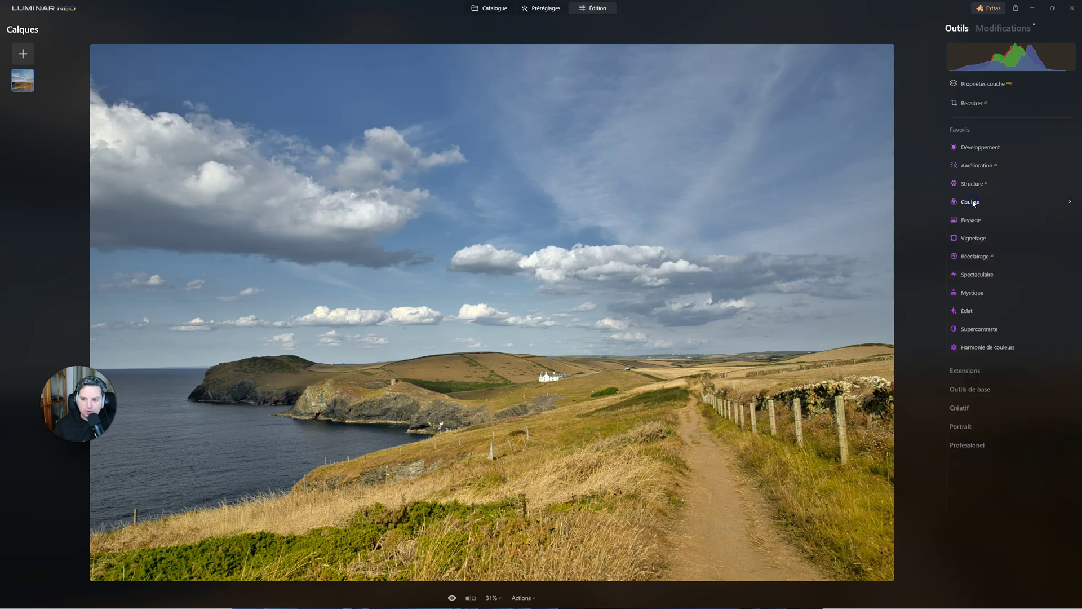
In a new unmasked Couleur adjustment, set the HSL saturation of orange to -11 and of yellow to 9.
left_click(972, 202)
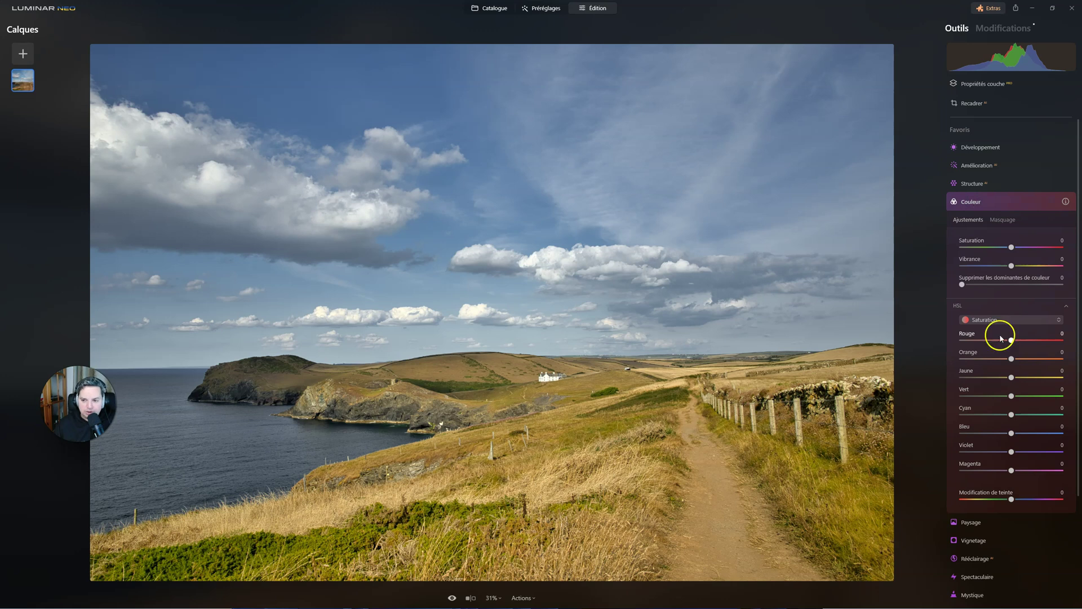
left_click_drag(1013, 361, 1027, 361)
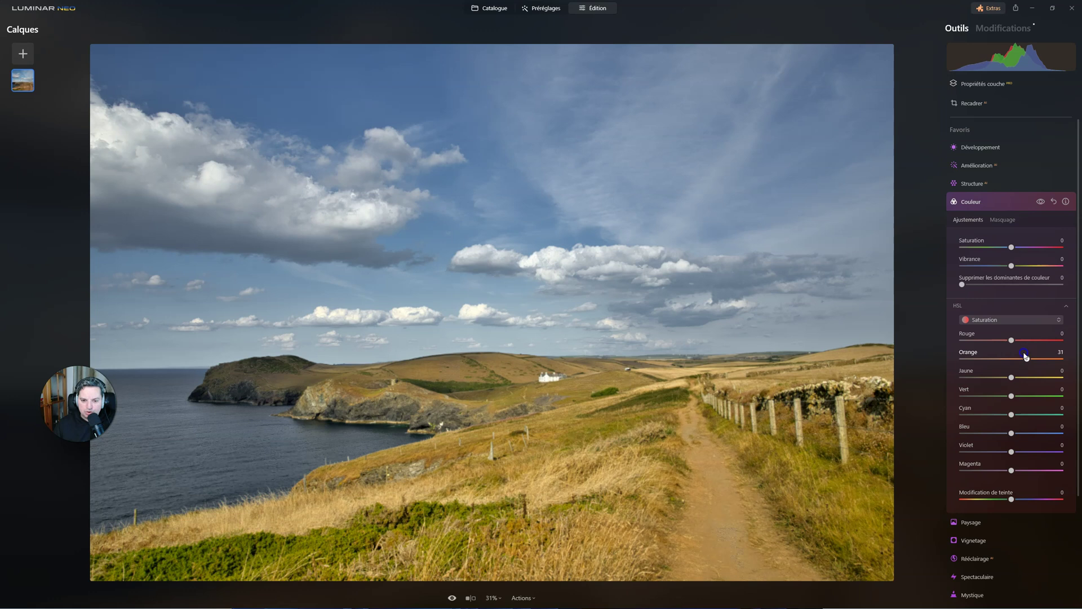
left_click(1012, 377)
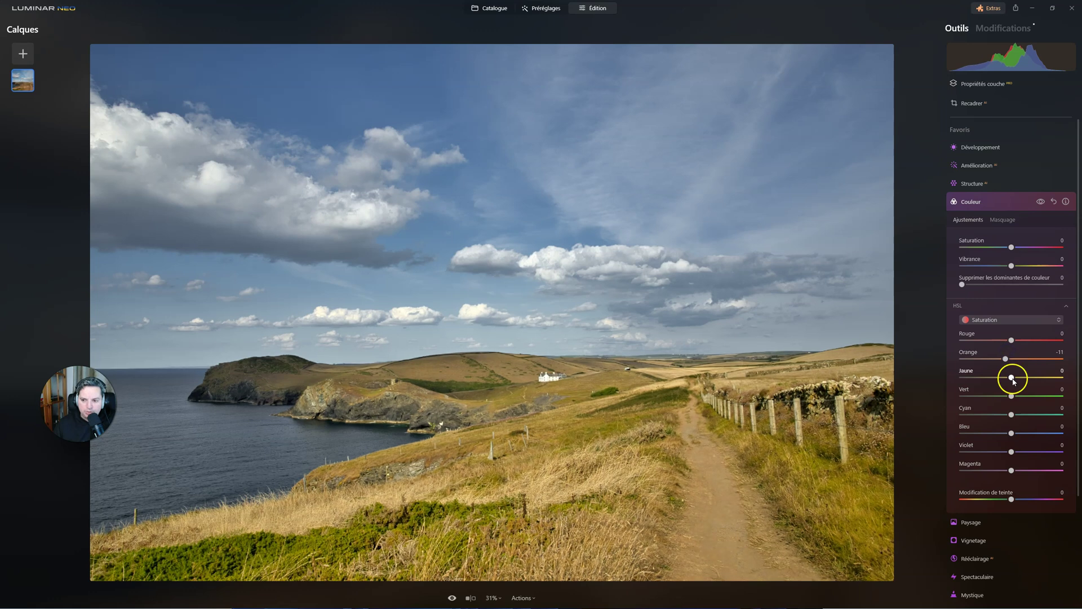
left_click_drag(1013, 381, 1025, 380)
mouse_move(1016, 379)
left_mouse_down()
mouse_move(1006, 388)
mouse_move(1013, 397)
left_mouse_up()
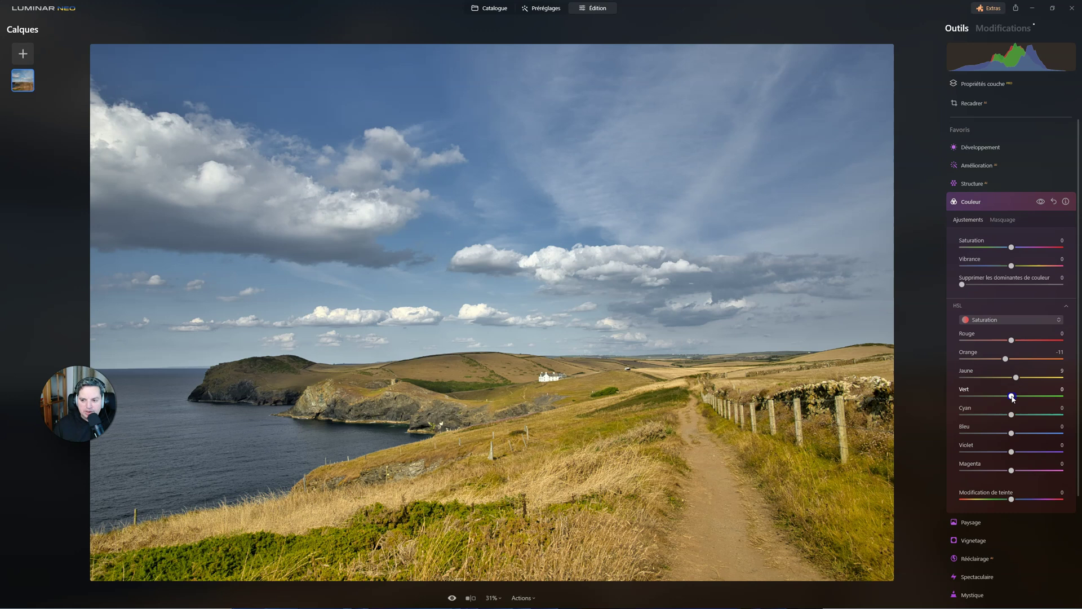
Switch the HSL controls to Tonalité, set the green hue to 6 and close the Couleur tool.
left_click(984, 319)
left_click(993, 338)
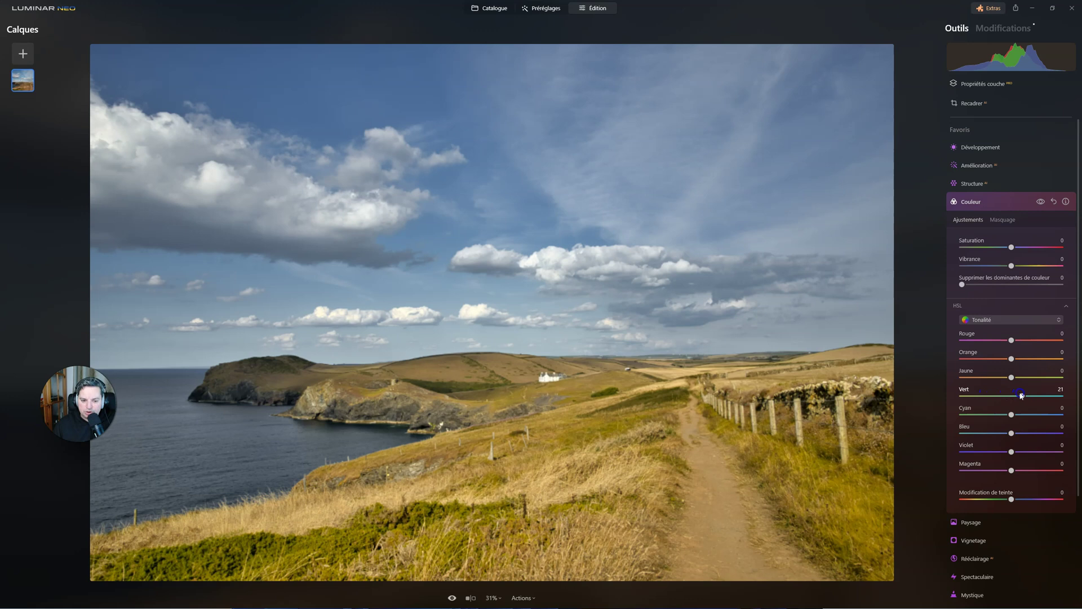
left_click_drag(1018, 395, 1017, 395)
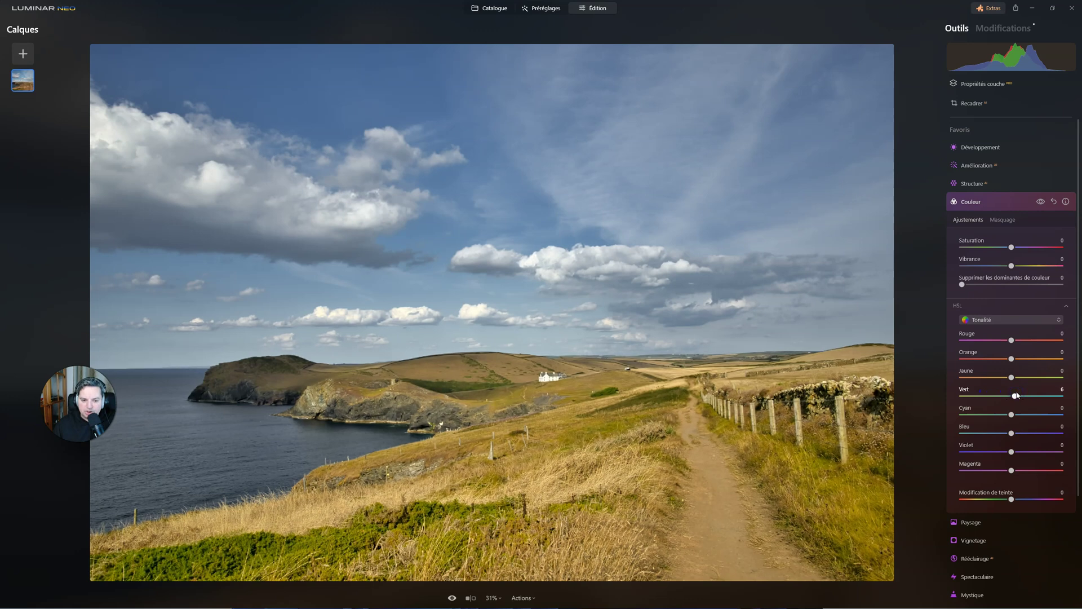
left_click(975, 202)
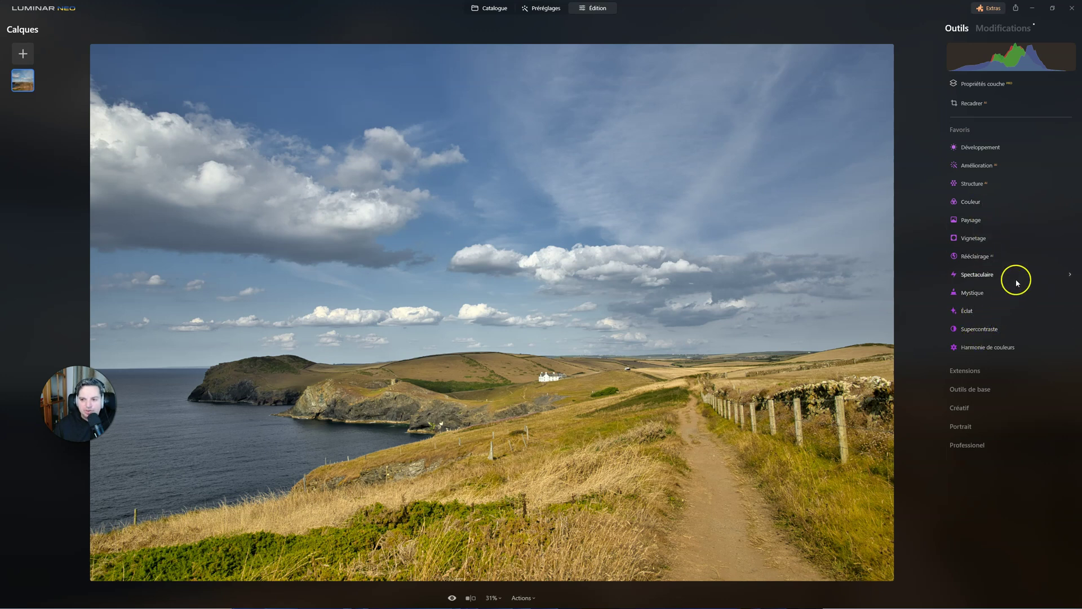
In the Paysage tool, set Heure dorée to 9 and Réduire la brume to 17, and close the tool.
left_click(978, 220)
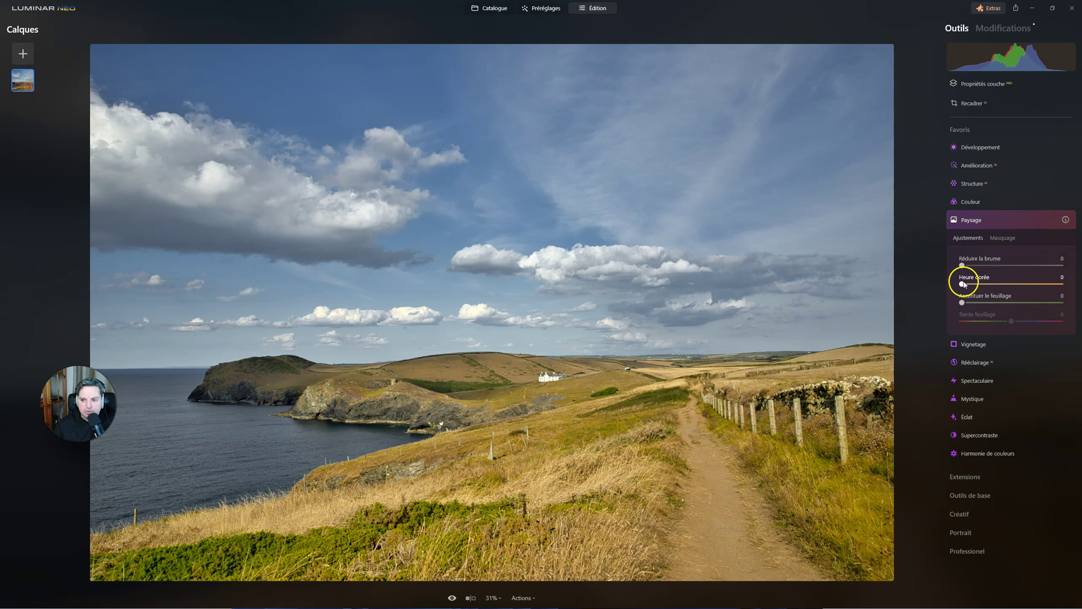
mouse_move(978, 286)
left_mouse_down()
mouse_move(993, 287)
mouse_move(973, 286)
left_mouse_up()
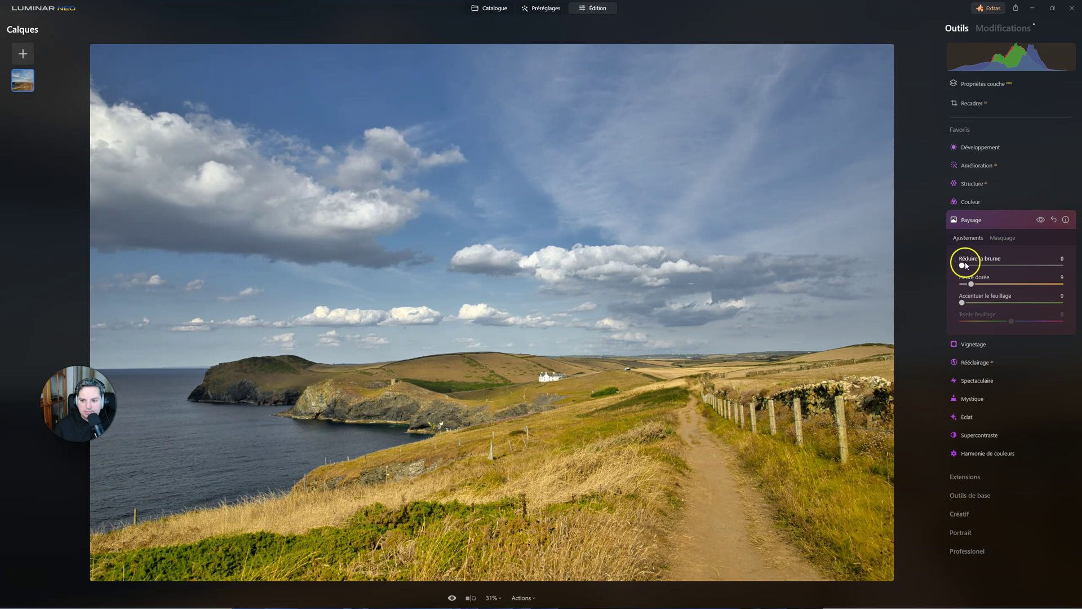
mouse_move(962, 265)
left_mouse_down()
mouse_move(986, 266)
mouse_move(977, 266)
left_mouse_up()
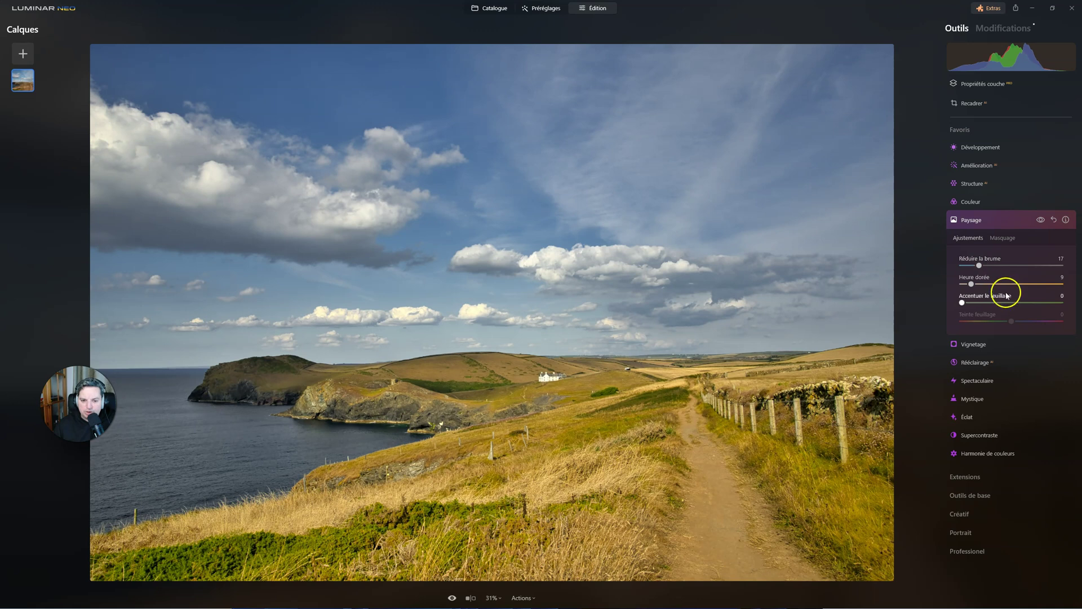
left_click(972, 222)
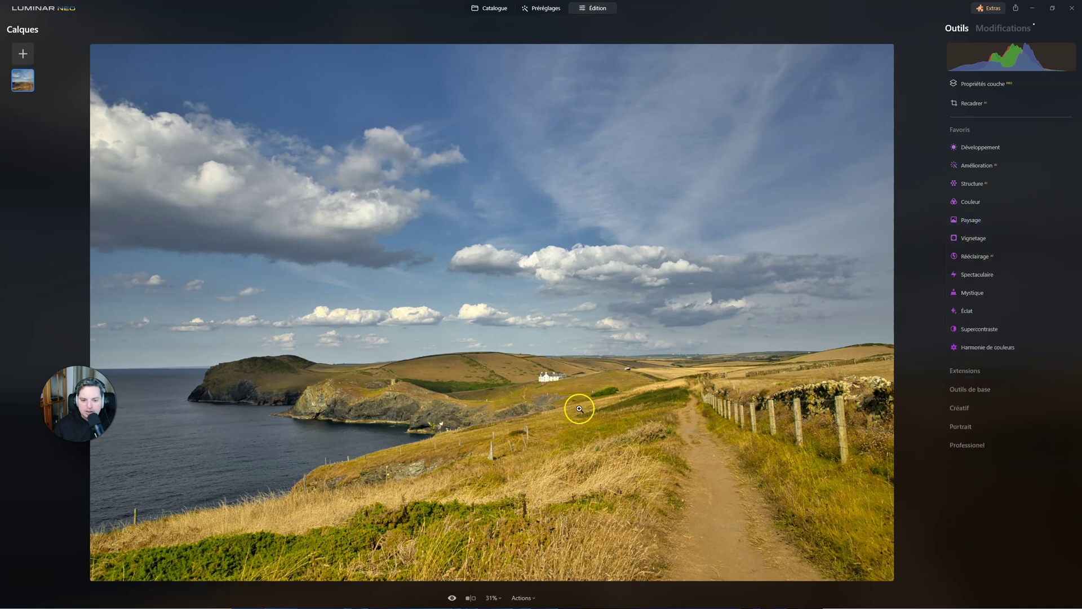
Compare the coastal photo before and after editing with the split view, and turn the comparison off.
left_click(469, 598)
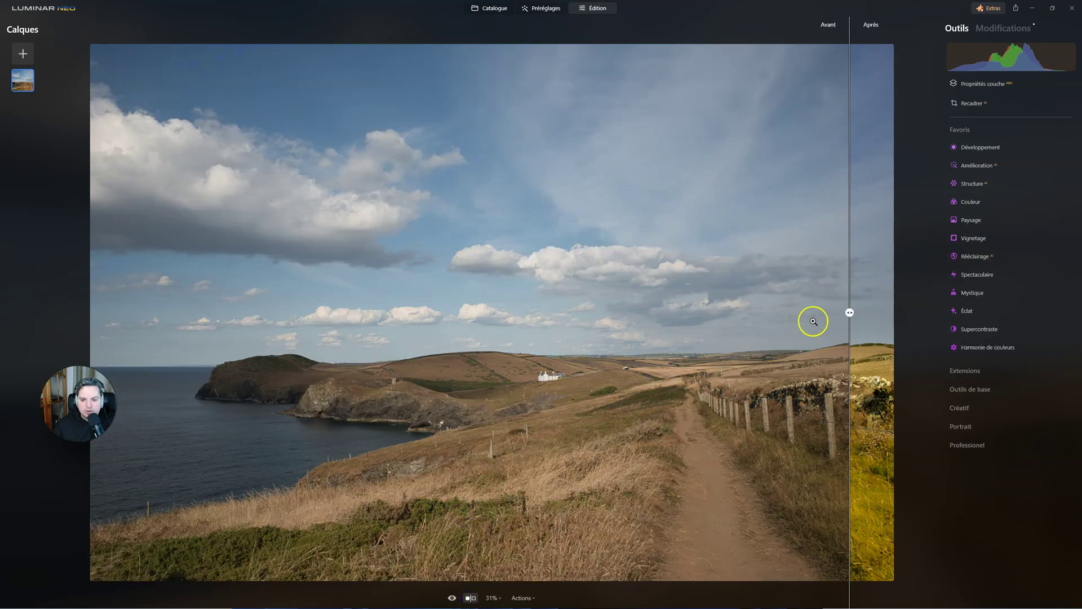
left_click_drag(849, 312, 88, 313)
left_click_drag(13, 302, 17, 343)
left_click_drag(144, 348, 12, 339)
left_click_drag(173, 305, 76, 333)
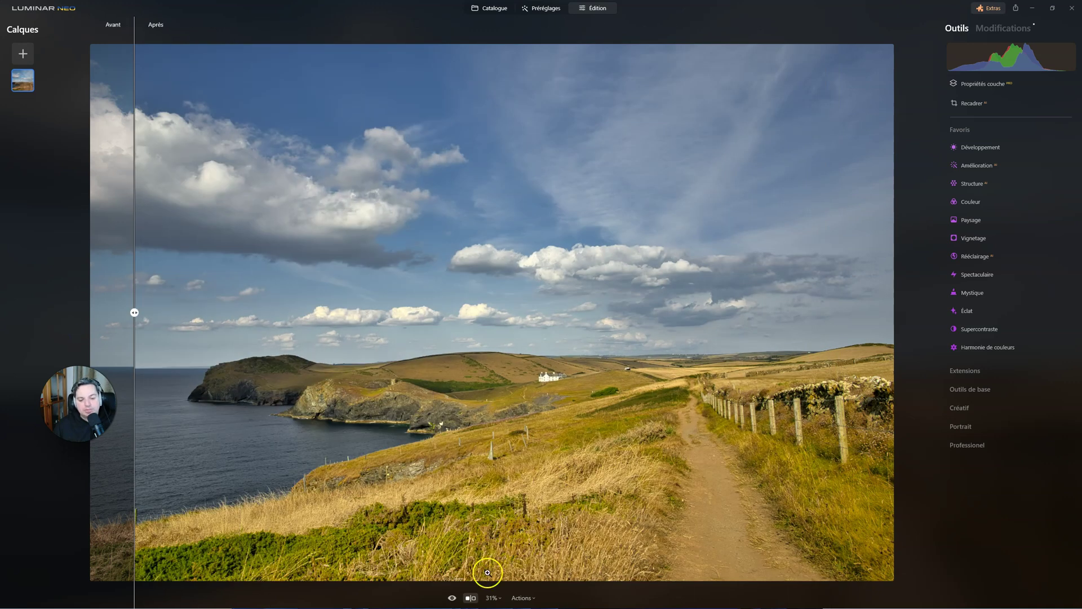
left_click(471, 598)
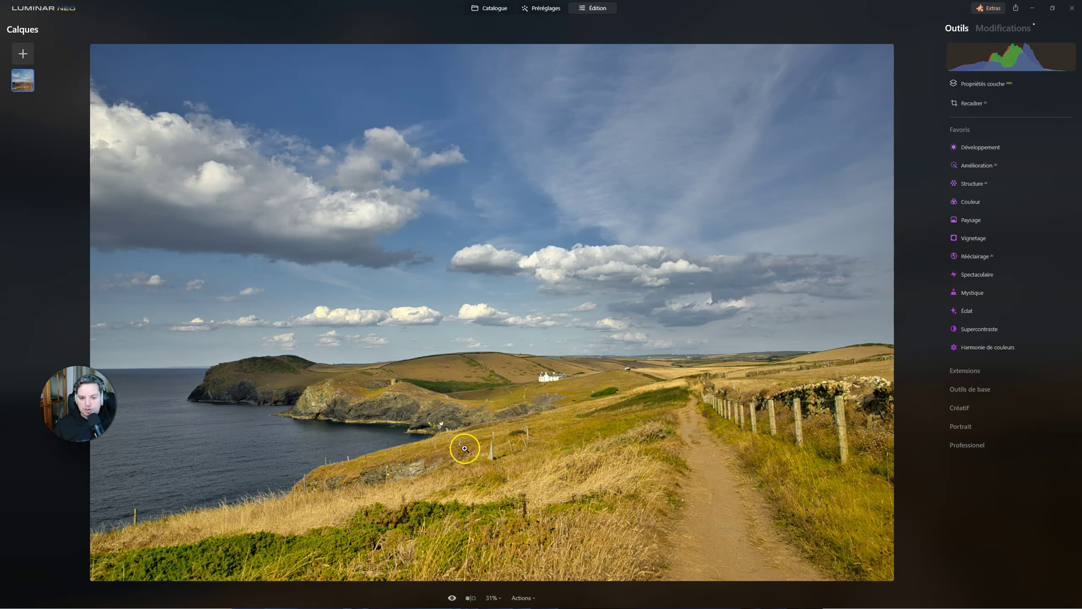
In a new Couleur adjustment, set the overall saturation to -33, check its effect and close the tool.
left_click(978, 203)
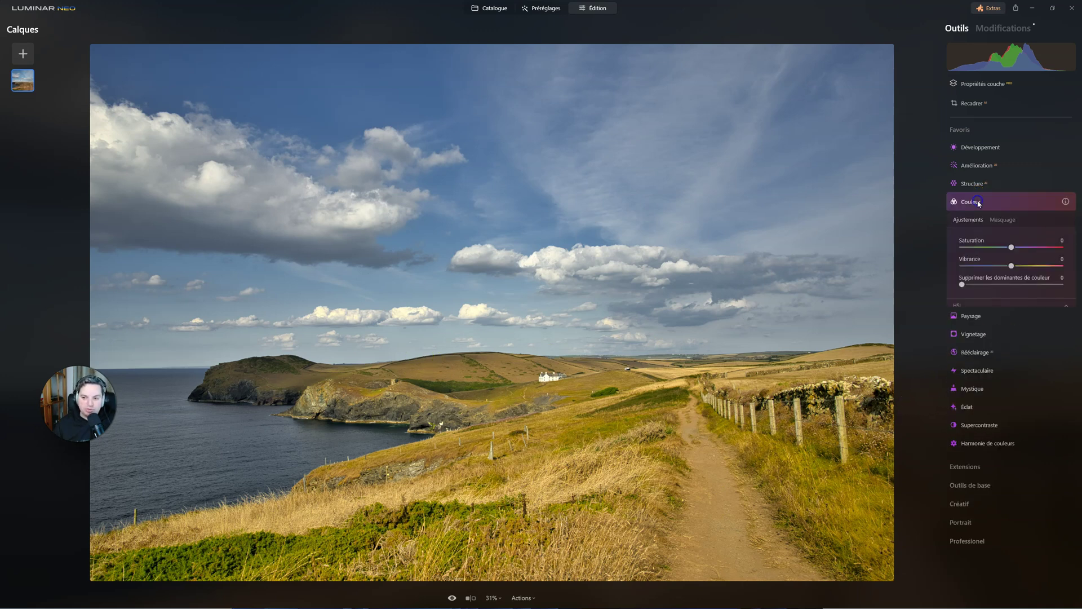
left_click_drag(1009, 248, 998, 249)
left_click(1009, 248)
left_click(1040, 201)
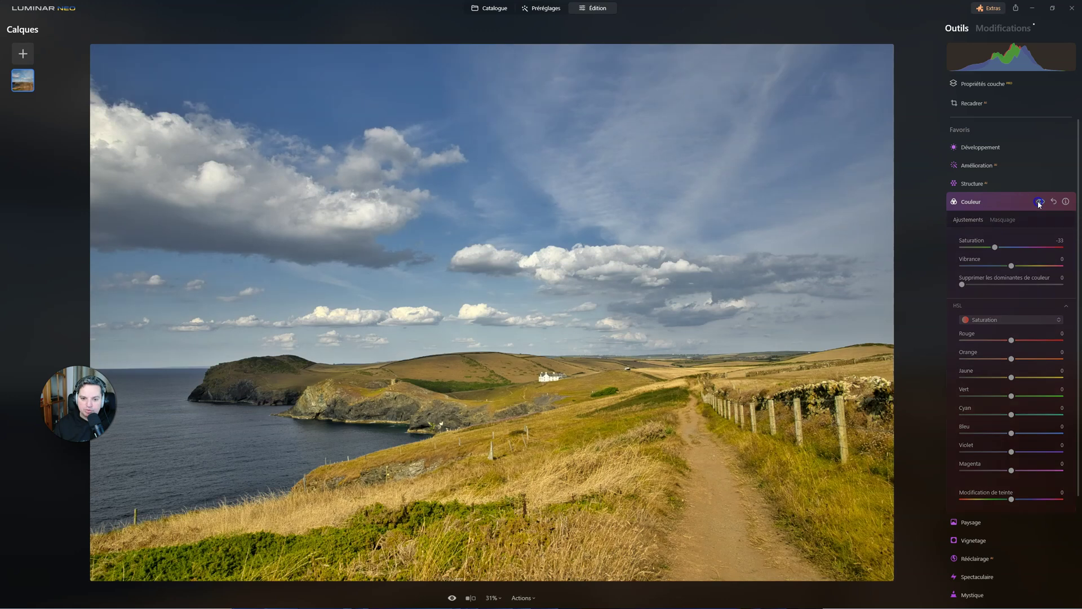
left_click(1000, 204)
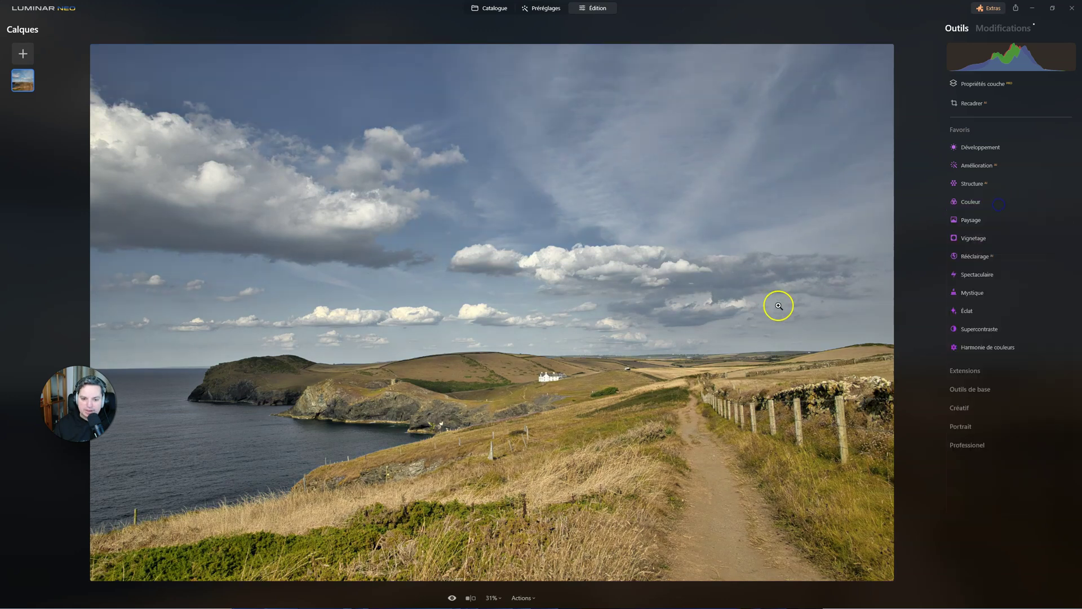
Compare the desaturated coastal photo with the original by sweeping the split view across the image, and turn the comparison off.
left_click(470, 597)
left_click_drag(145, 310, 1009, 408)
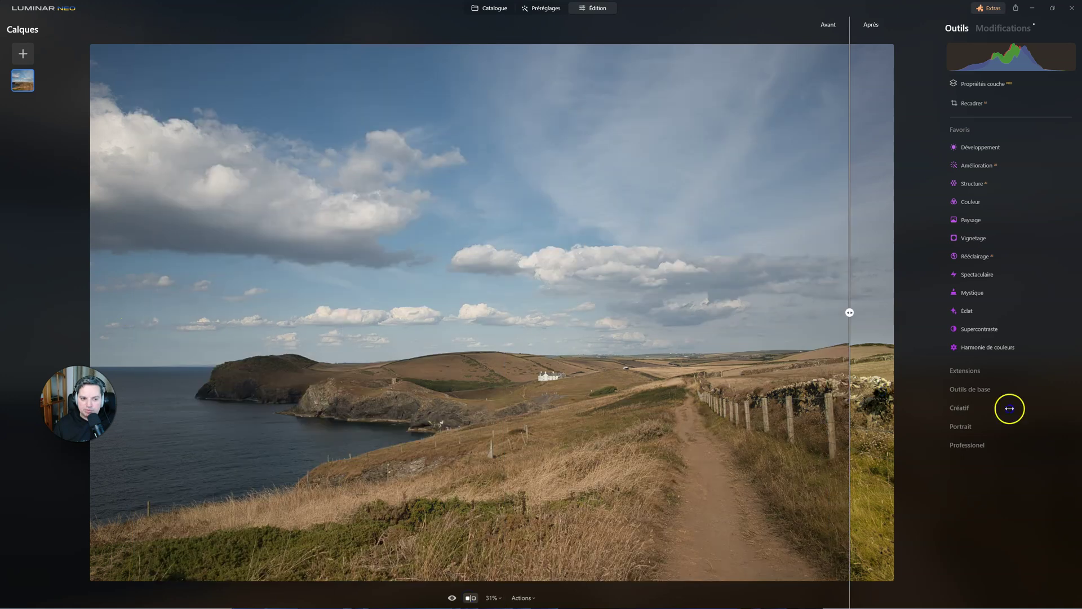
left_click_drag(733, 361, 135, 313)
left_click_drag(274, 275, 457, 312)
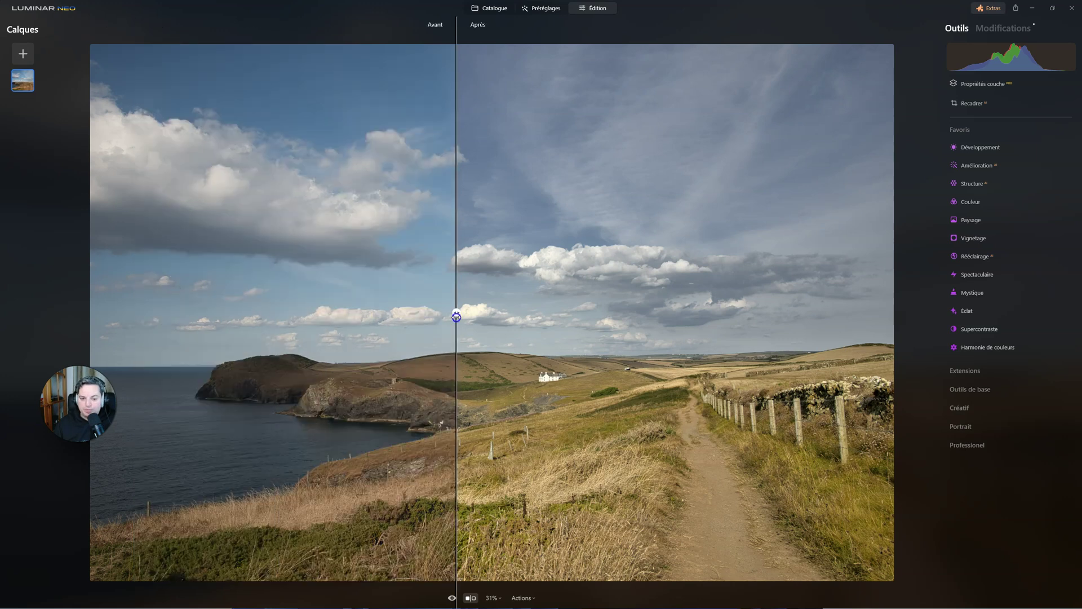
left_click(472, 597)
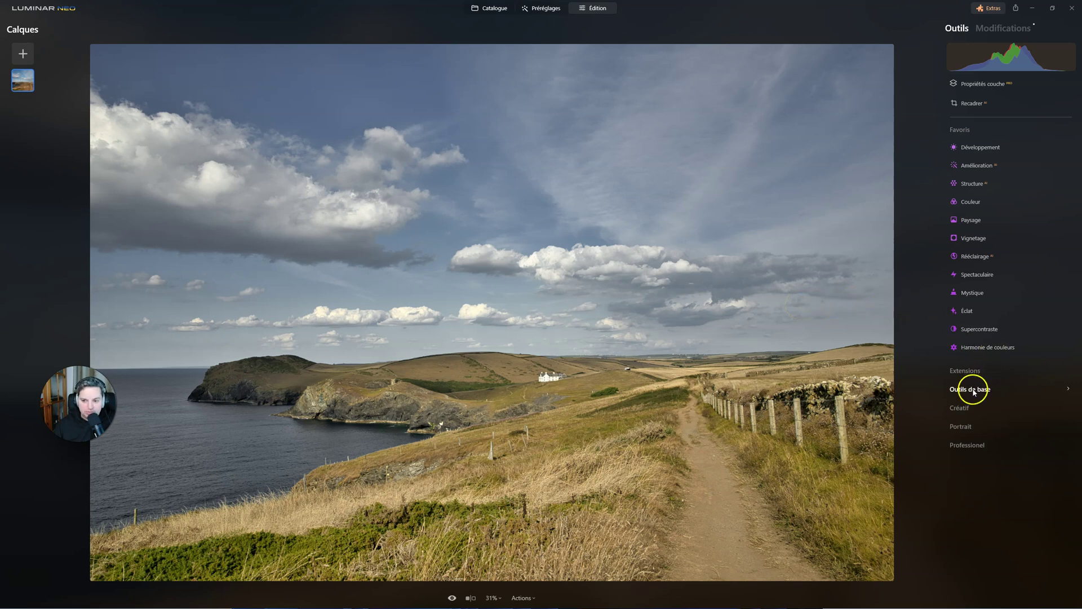
Apply the creative Mat effect with Quantité 18 and Fondu 41, checking the photo with and without it.
left_click(966, 407)
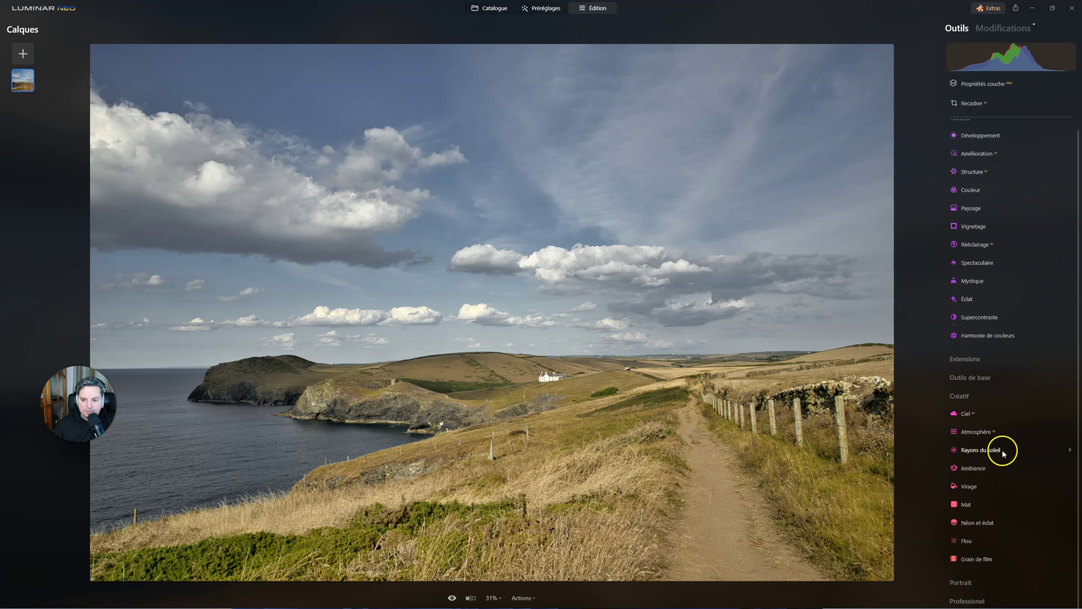
left_click(967, 504)
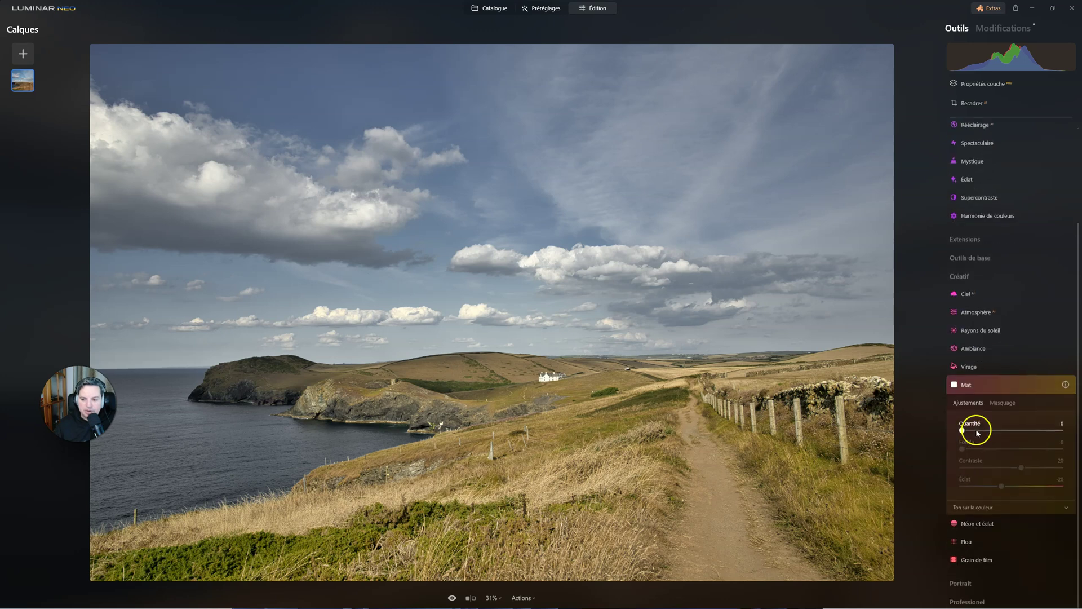
left_click_drag(981, 431, 1010, 446)
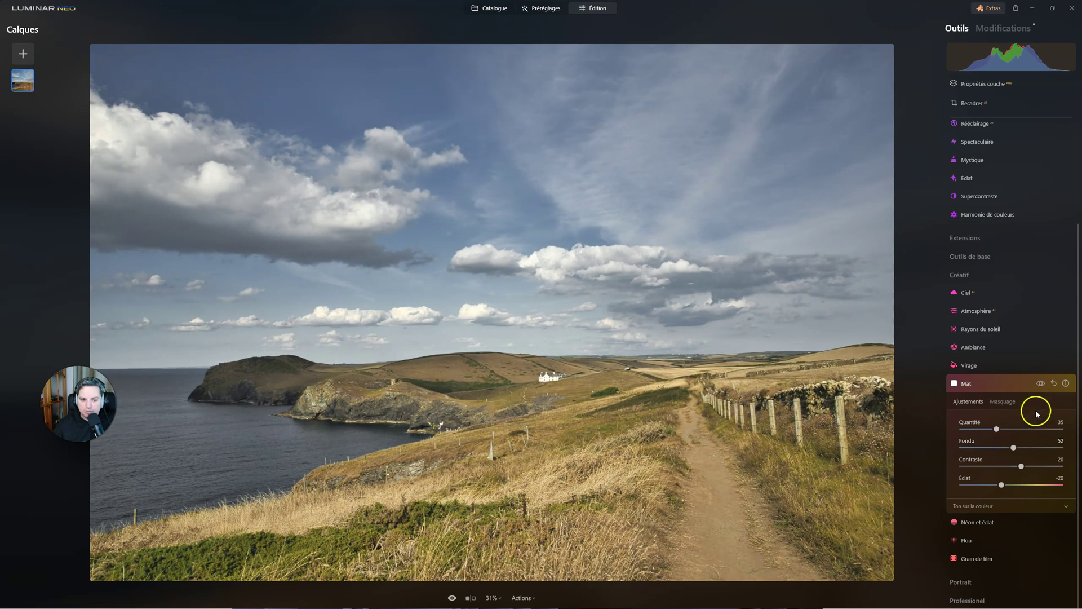
left_click(1043, 384)
left_click(1043, 384)
mouse_move(998, 427)
left_mouse_down()
mouse_move(1043, 430)
mouse_move(973, 428)
mouse_move(977, 419)
mouse_move(1012, 449)
mouse_move(1003, 449)
left_mouse_up()
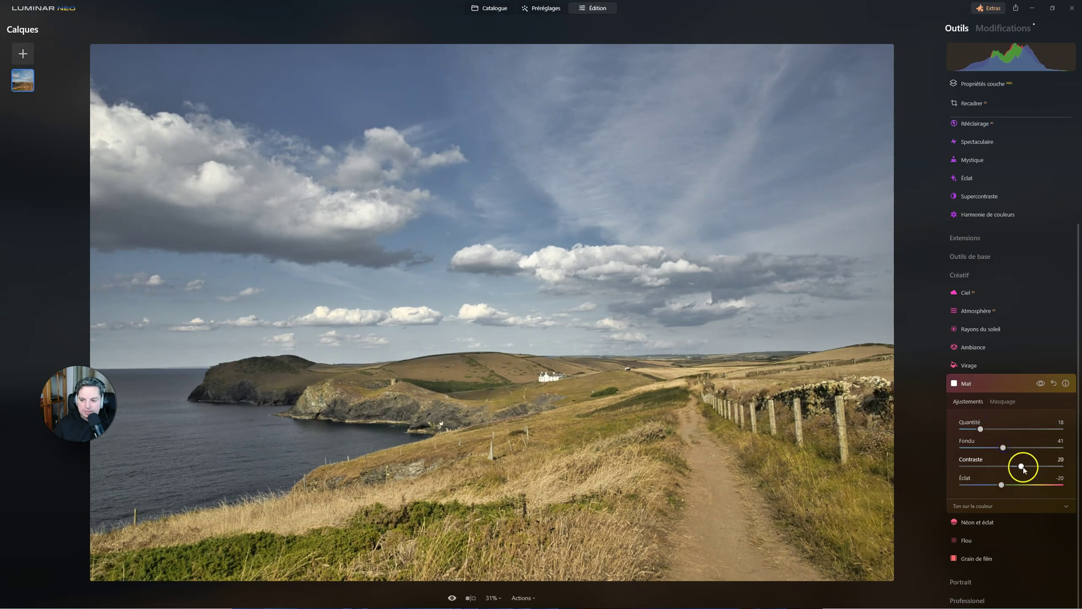
In the Mat effect's Ton sur la couleur settings, set Range to 64 and Tonalité to 216, and close the tool.
left_click(1066, 506)
left_click(1066, 507)
left_click(1065, 506)
left_click_drag(962, 526, 1030, 528)
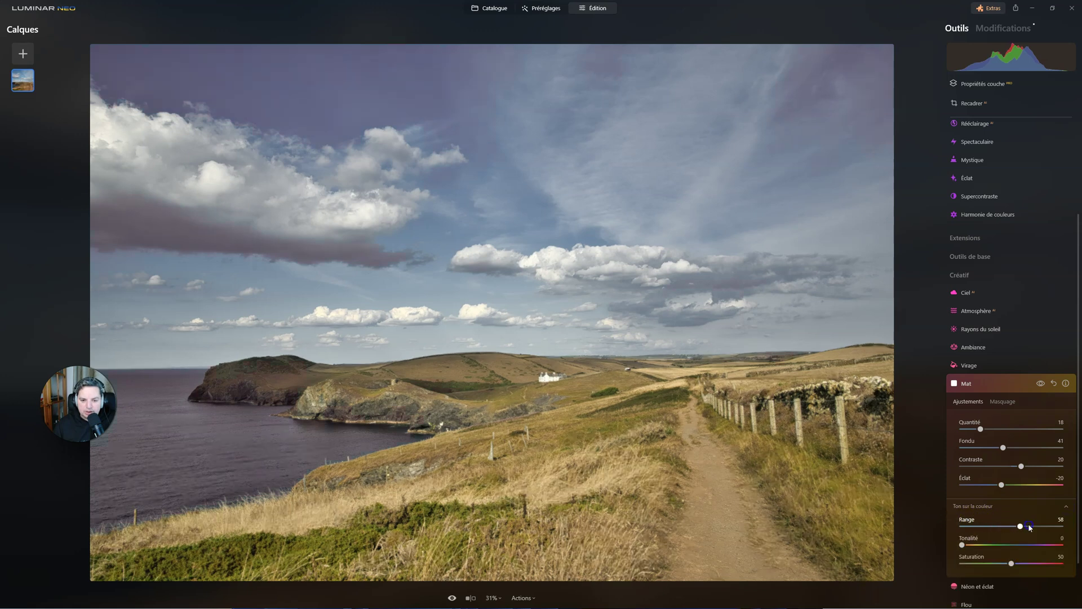
left_click_drag(962, 545, 1025, 527)
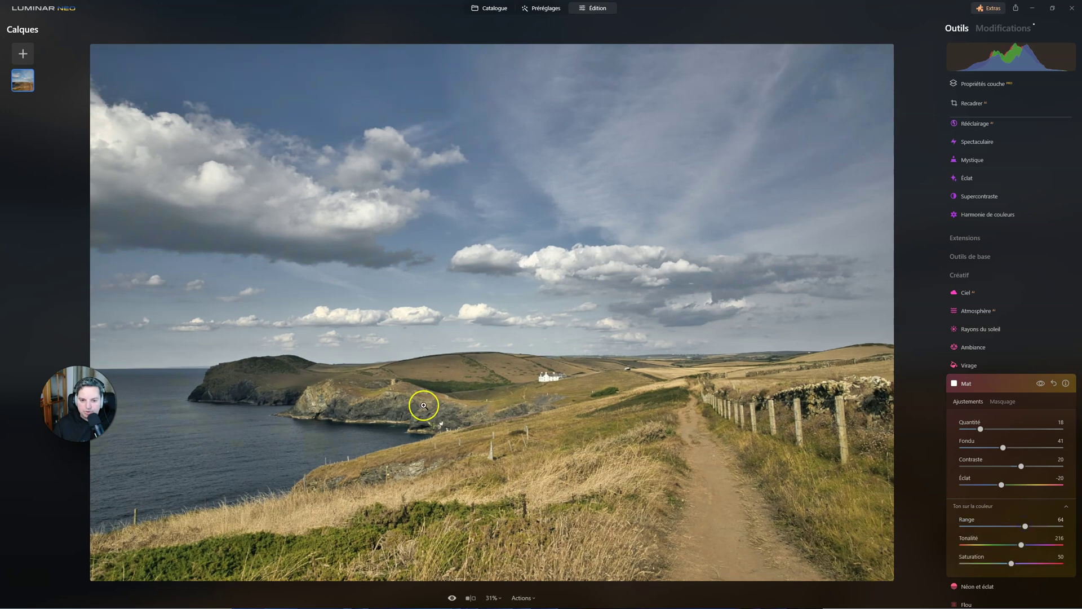
left_click(1040, 383)
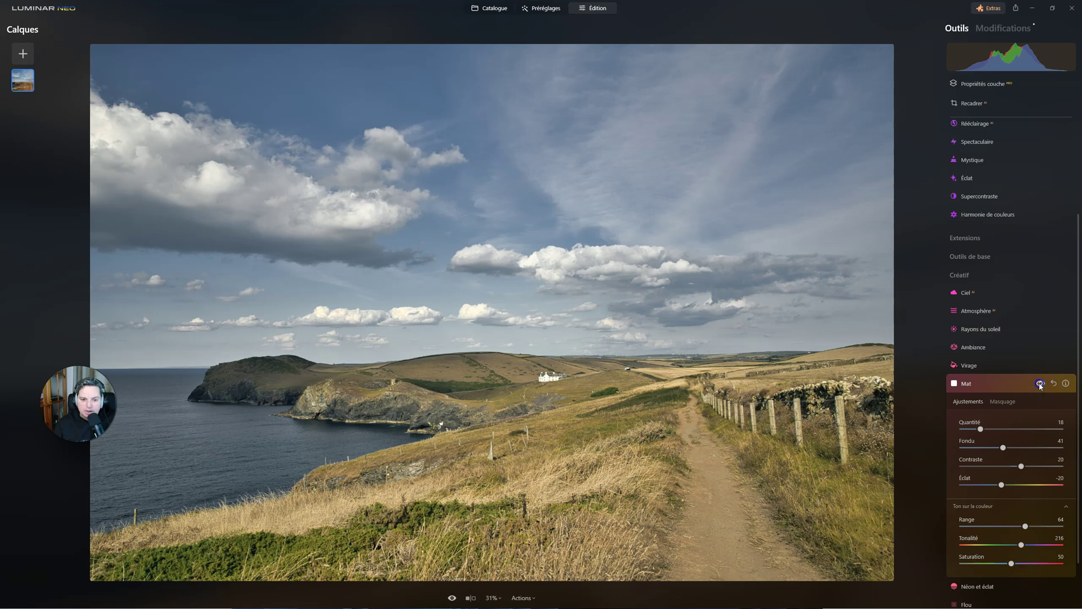
left_click(999, 384)
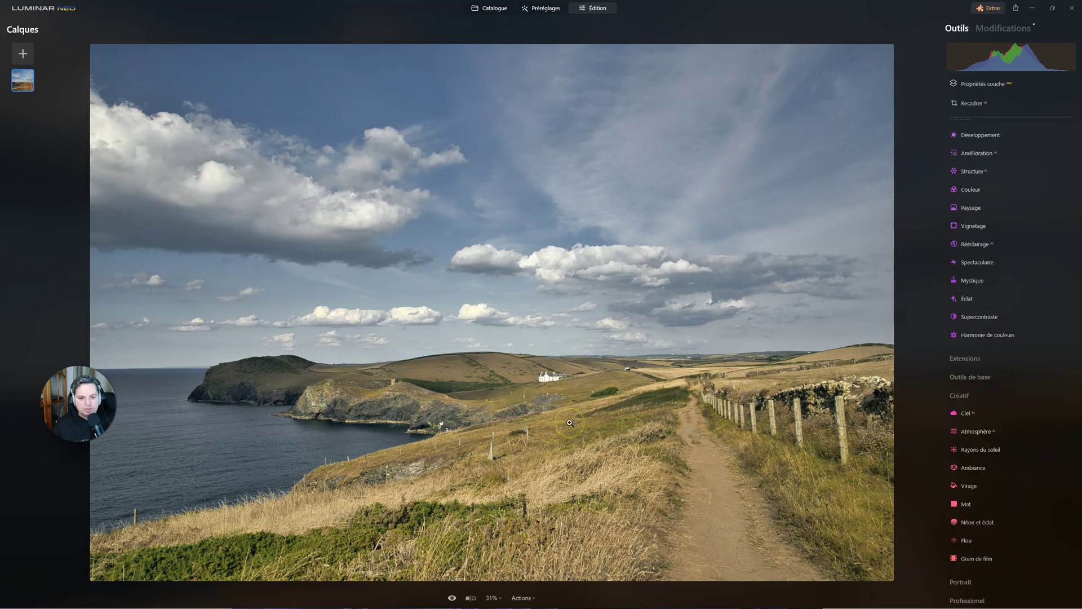
Compare the matte-toned coastal photo with the original in the split view, and turn the comparison off.
left_click(472, 599)
left_click_drag(458, 314, 214, 312)
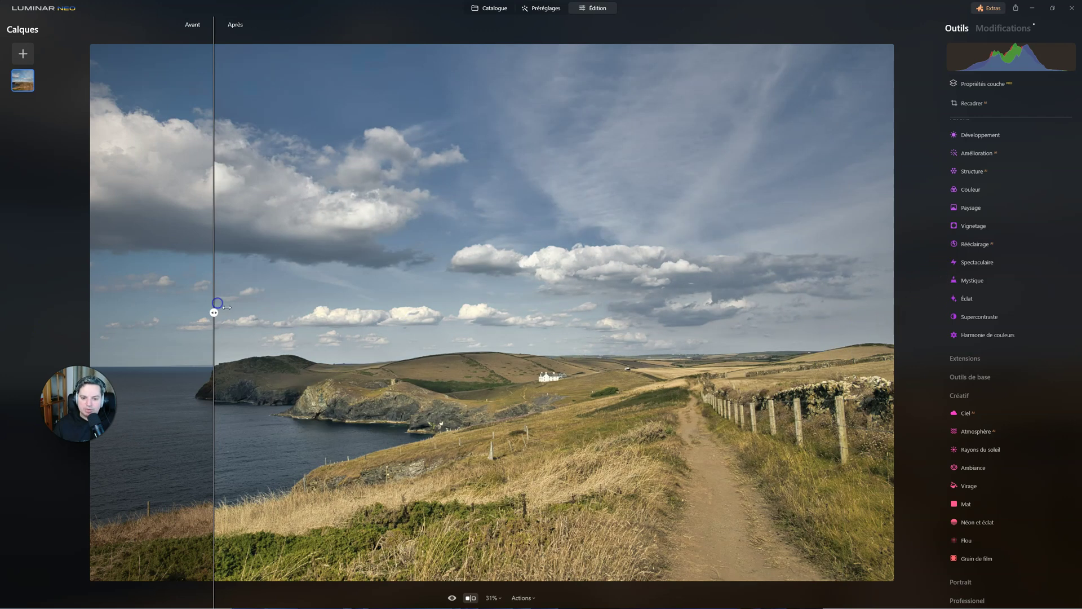
left_click(470, 598)
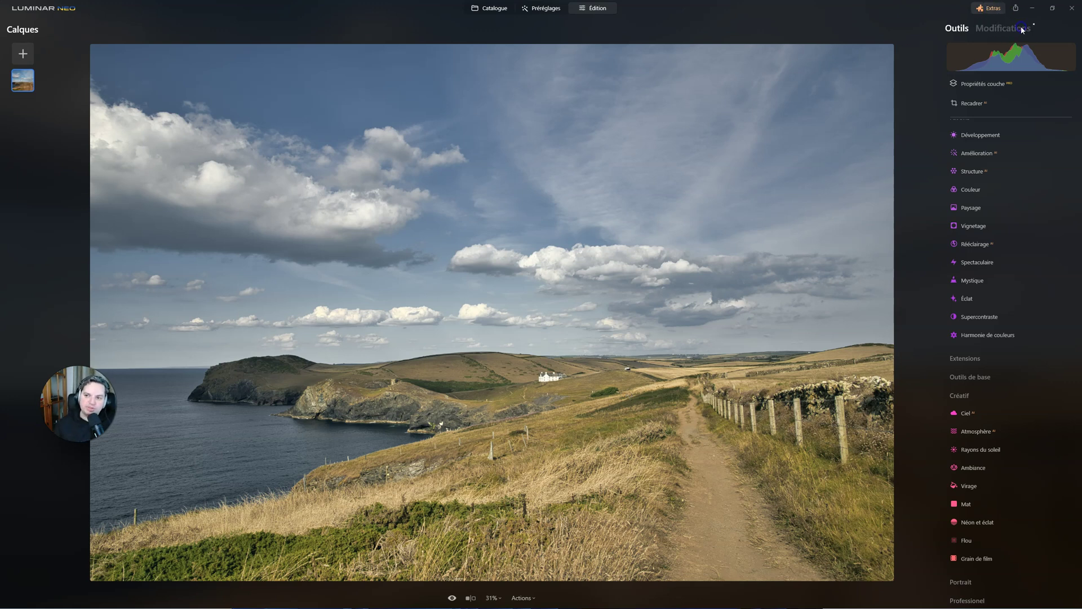
Reopen the RAW Développement edit from the photo's edit history and compare the RAW development repeatedly with the original image.
left_click(1004, 28)
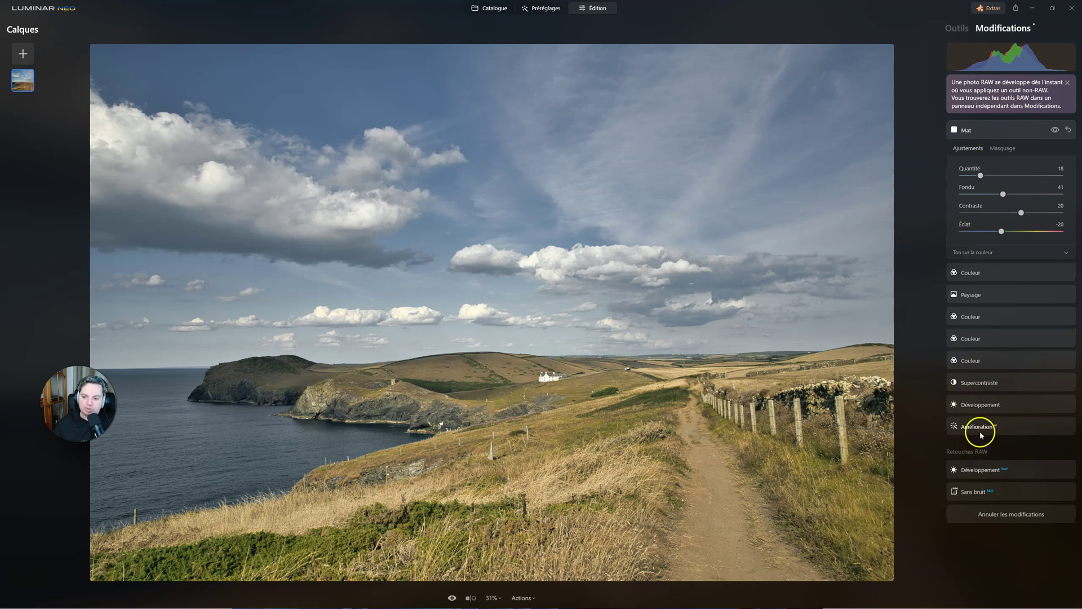
left_click(974, 470)
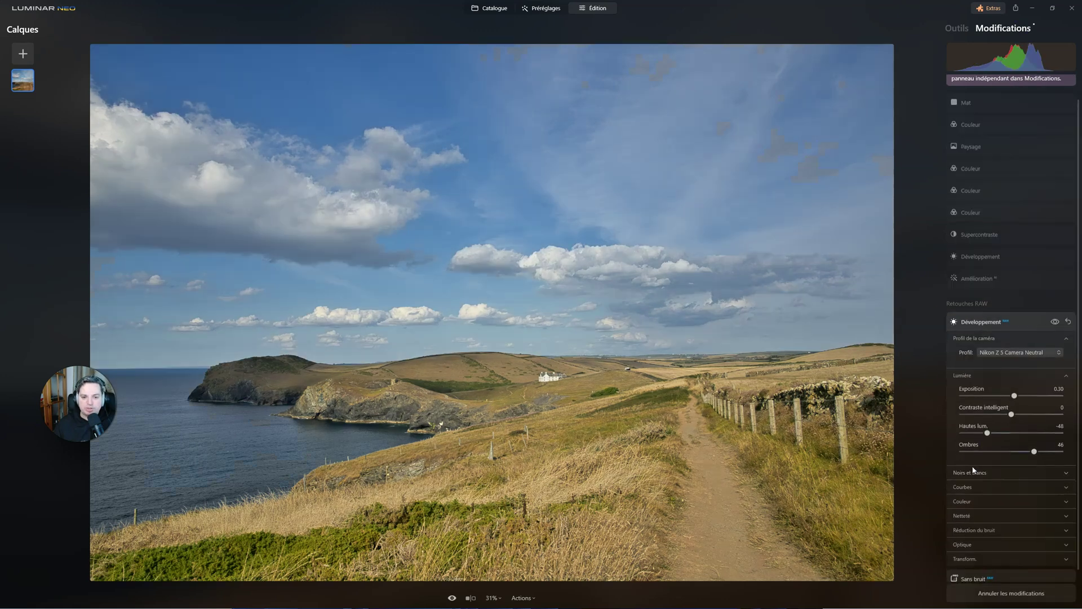
left_click(452, 598)
left_click(453, 598)
left_click(452, 598)
left_click(452, 598)
left_click(453, 598)
left_click(452, 598)
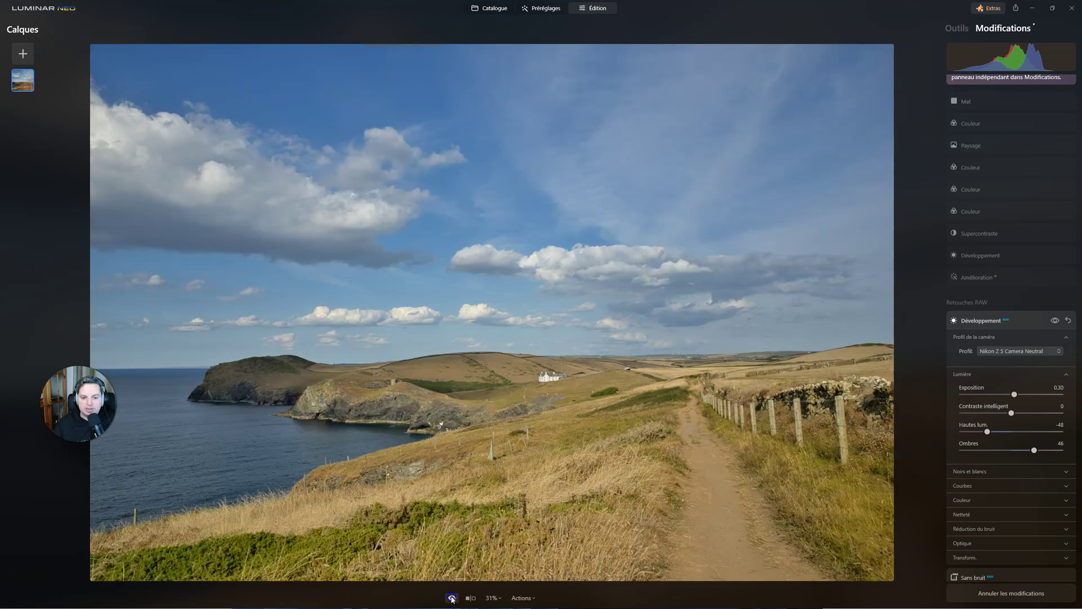
left_click(452, 598)
left_click(452, 598)
left_click(453, 598)
left_click(452, 598)
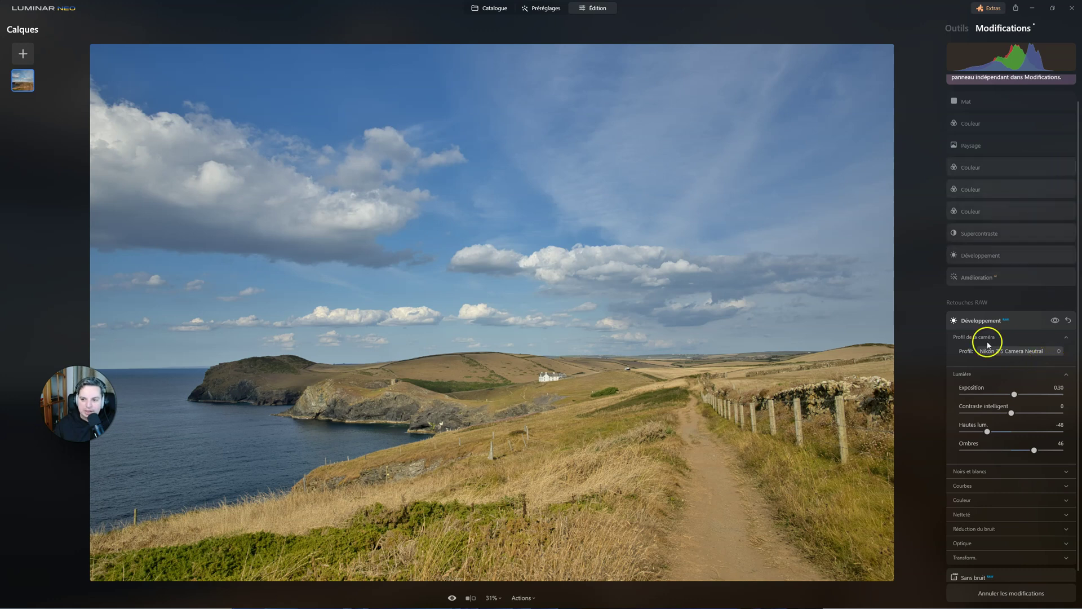
Look over the available camera profiles and check the Camera Neutral development against the original image.
left_click(1018, 349)
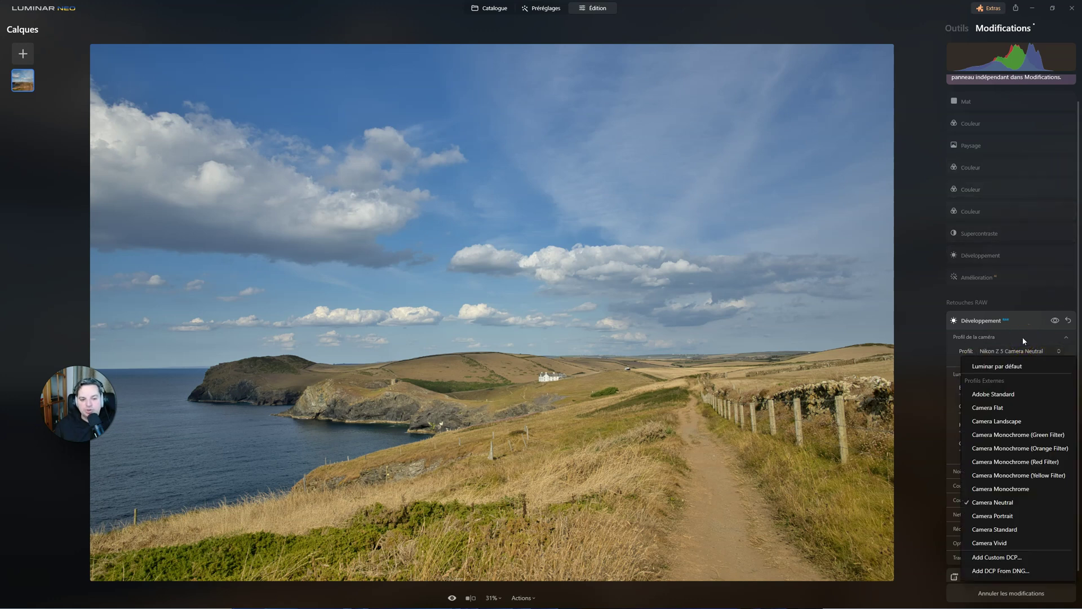
left_click(1022, 336)
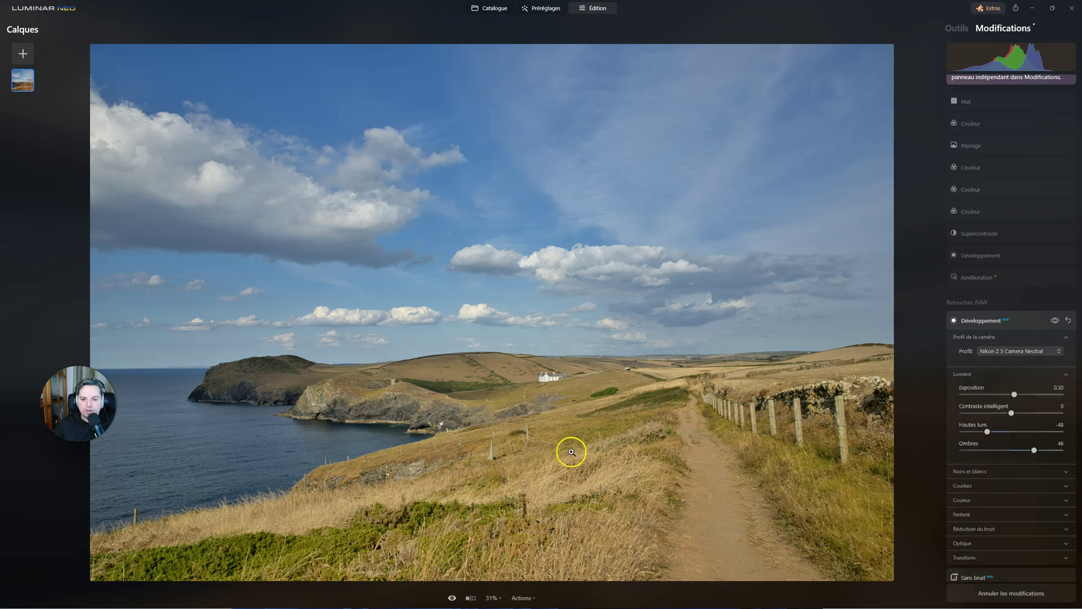
left_click(453, 598)
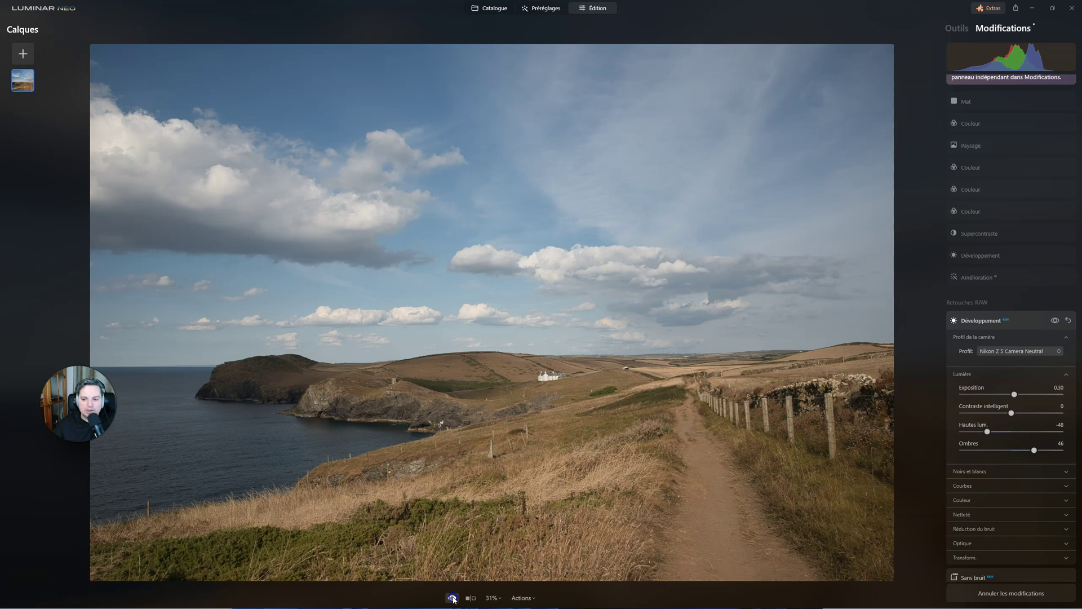
left_click(453, 598)
Try the Luminar par défaut camera profile in RAW Développement and view it with all edits through Mat applied.
left_click(1003, 352)
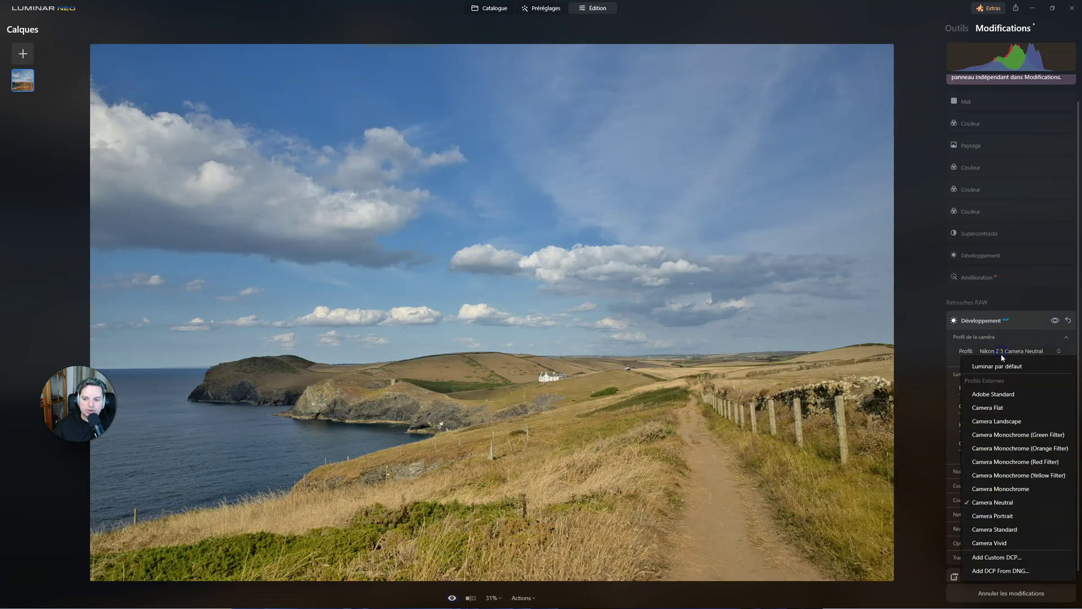
left_click(997, 367)
left_click(540, 374)
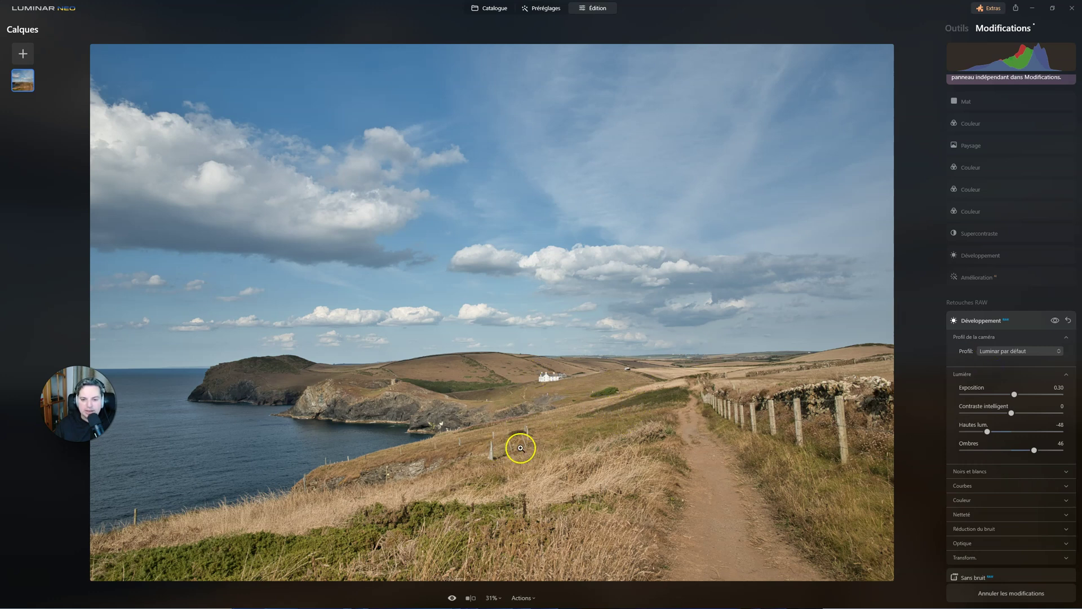
left_click(966, 104)
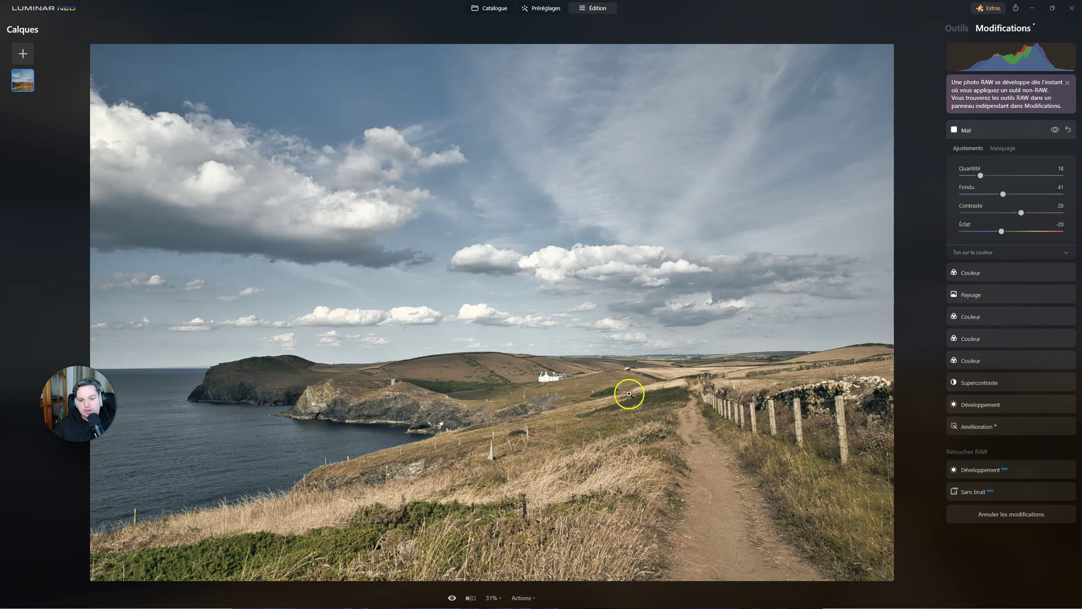
Return to RAW Développement and switch the camera profile back to Camera Neutral.
left_click(988, 473)
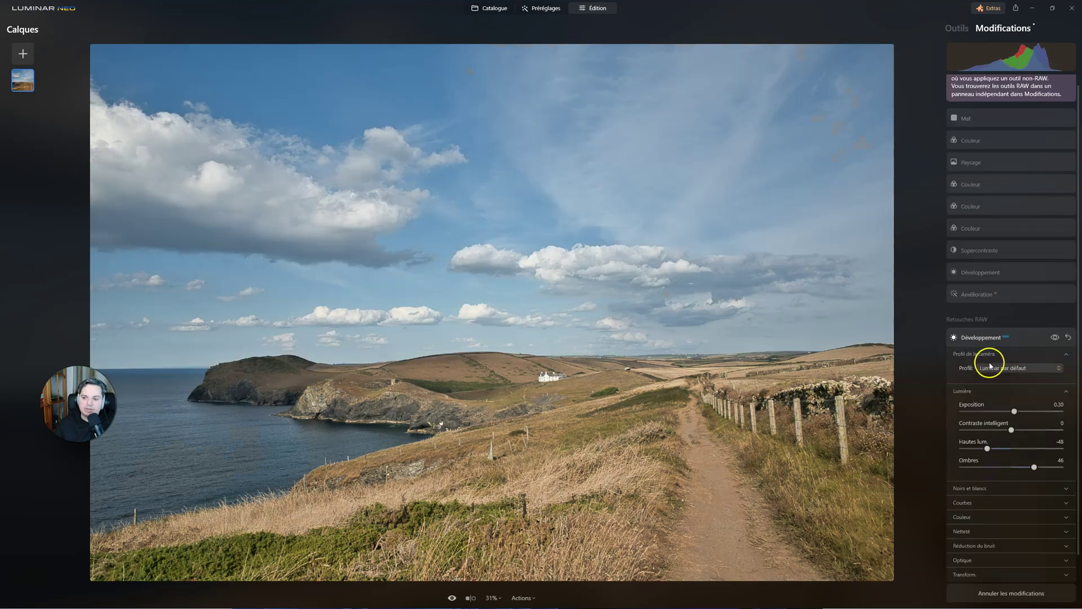
left_click(1022, 350)
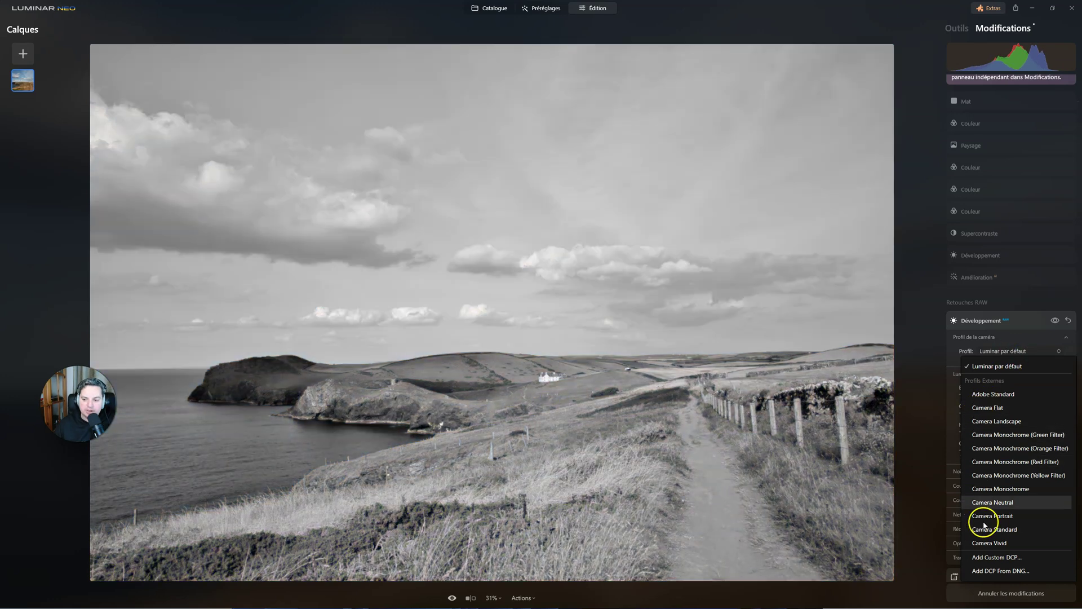
left_click(992, 502)
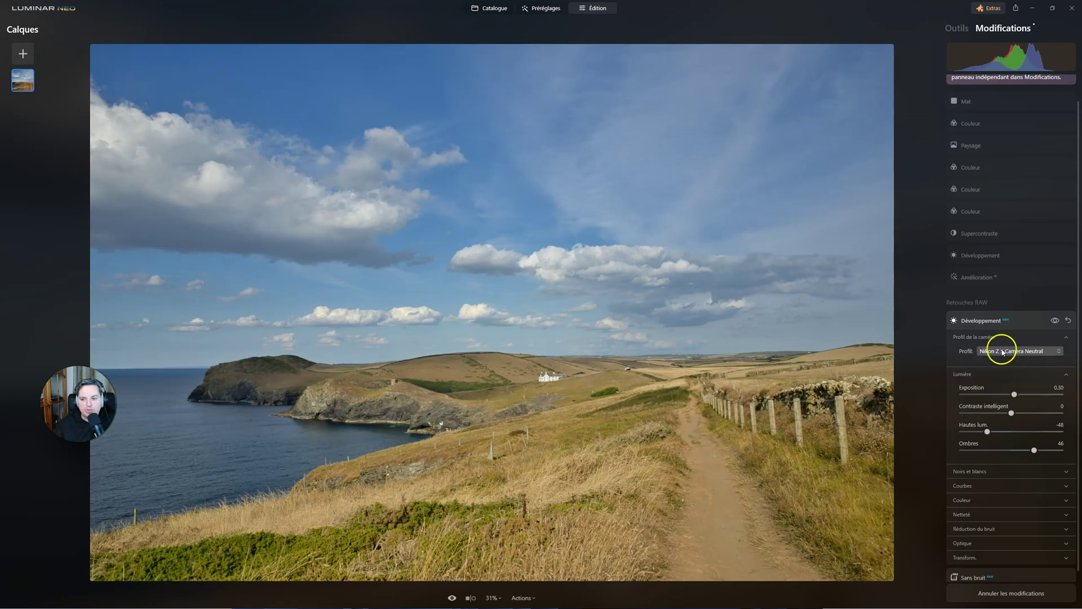
Set the RAW camera profile to Camera Flat, preview other profiles against it and view the photo with all edits applied.
left_click(1008, 351)
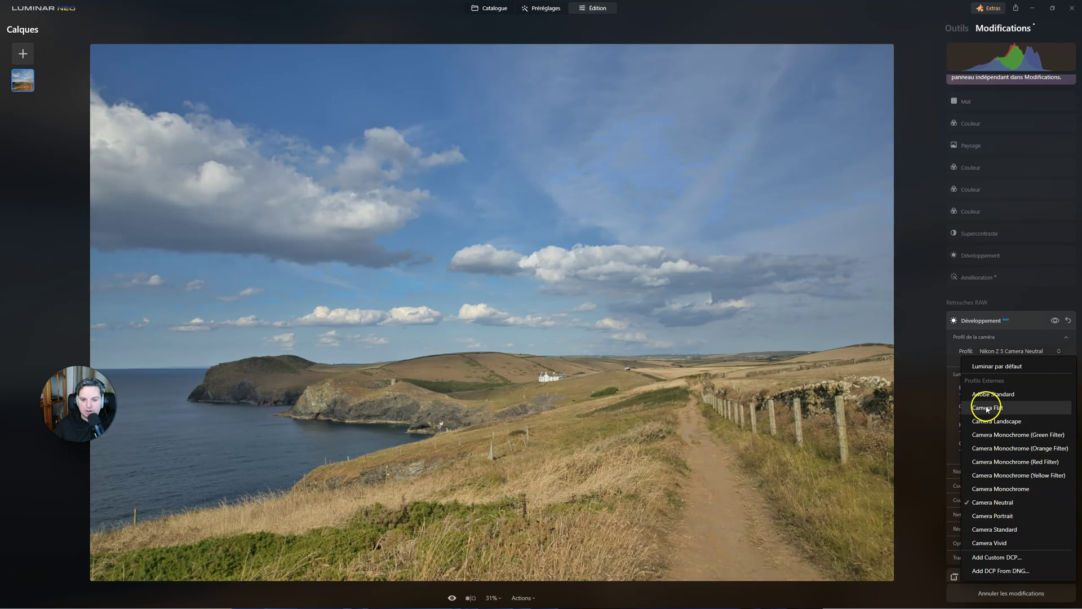
left_click(987, 408)
left_click(1006, 351)
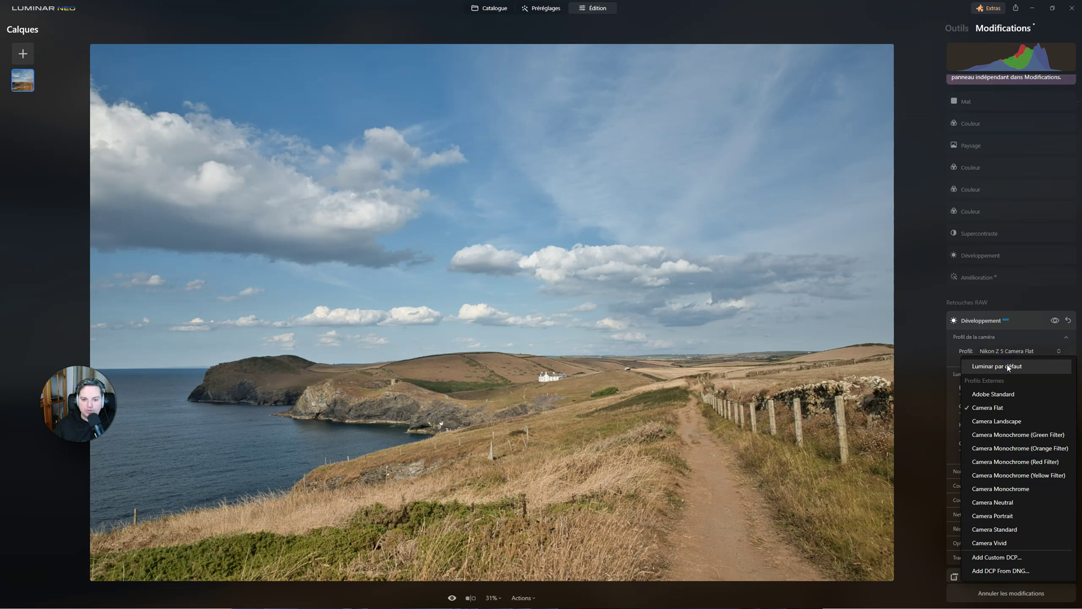
left_click(993, 367)
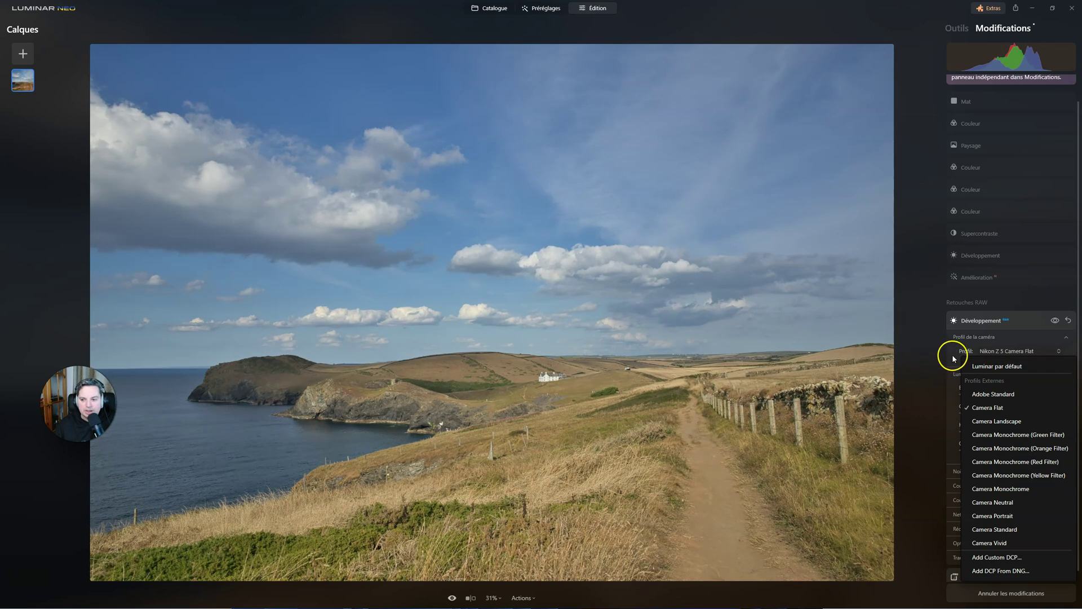
left_click(953, 357)
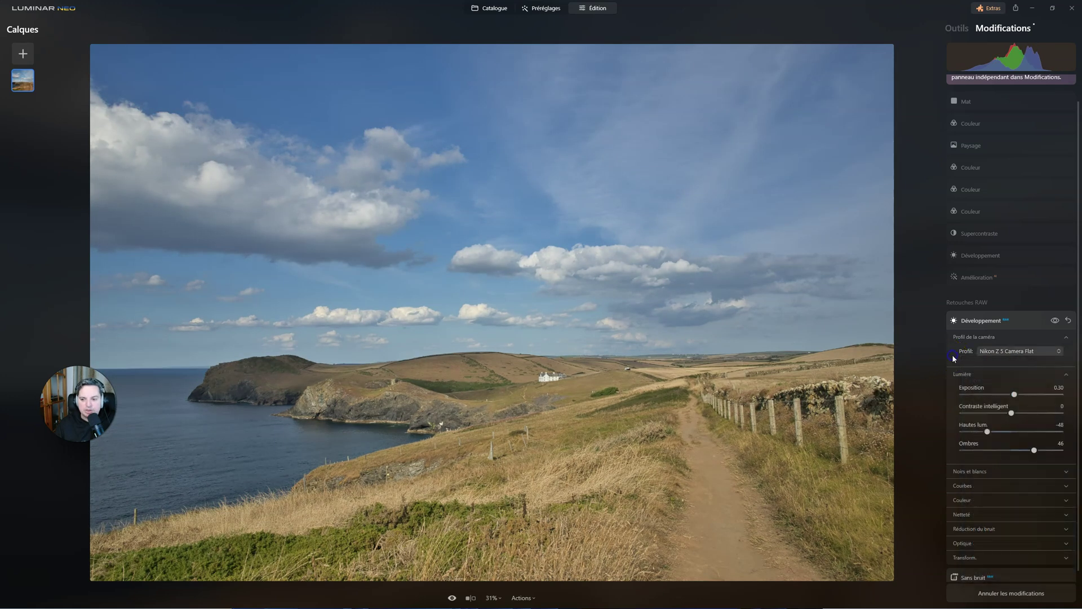
left_click(981, 101)
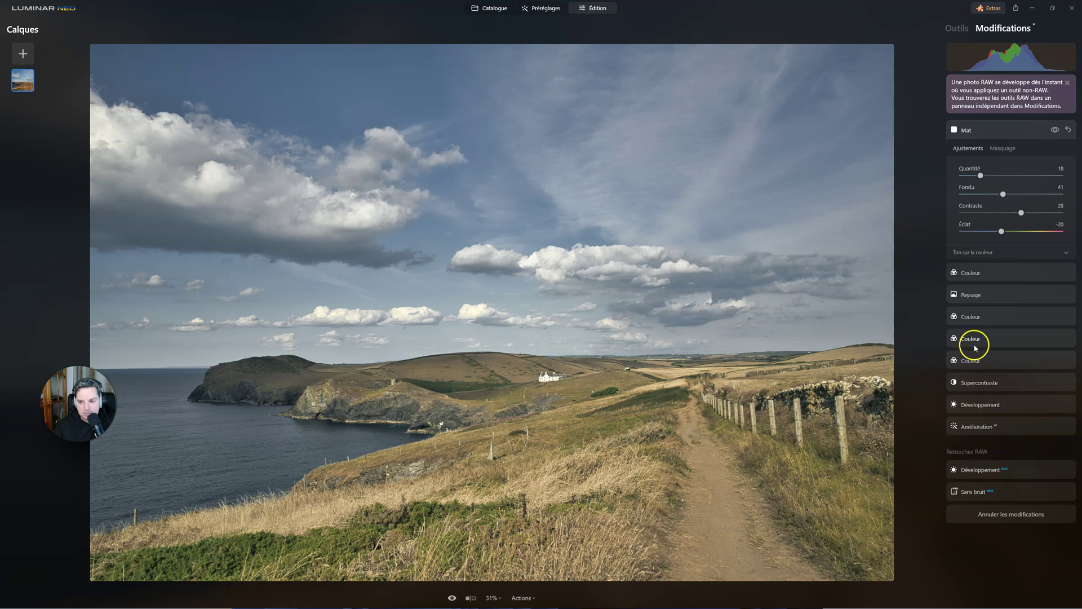
Try the Camera Standard profile in RAW Développement and view the photo with all edits through Mat applied.
left_click(984, 470)
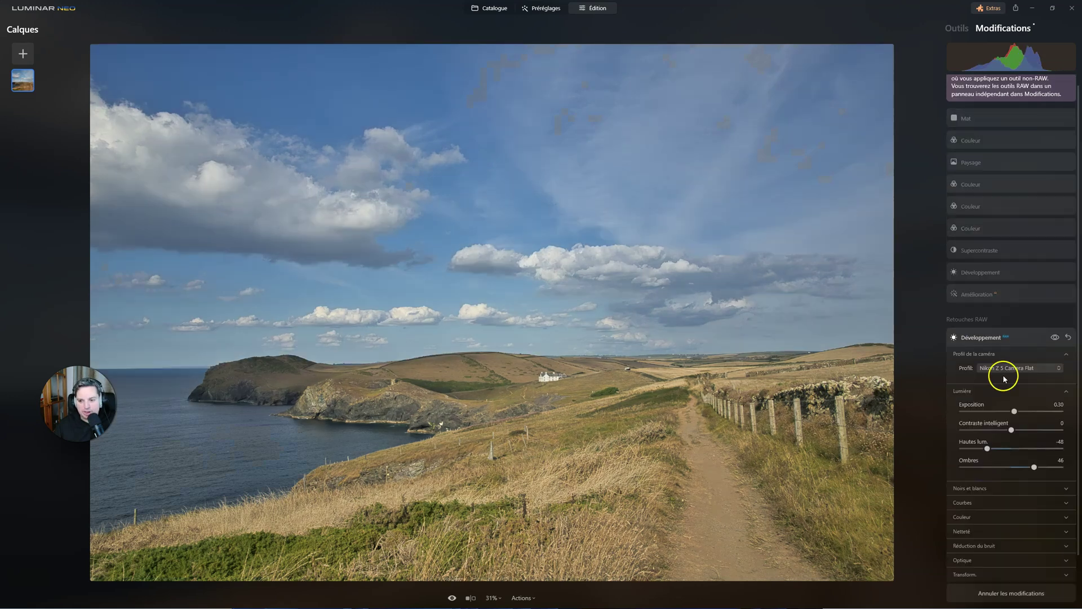
left_click(1009, 352)
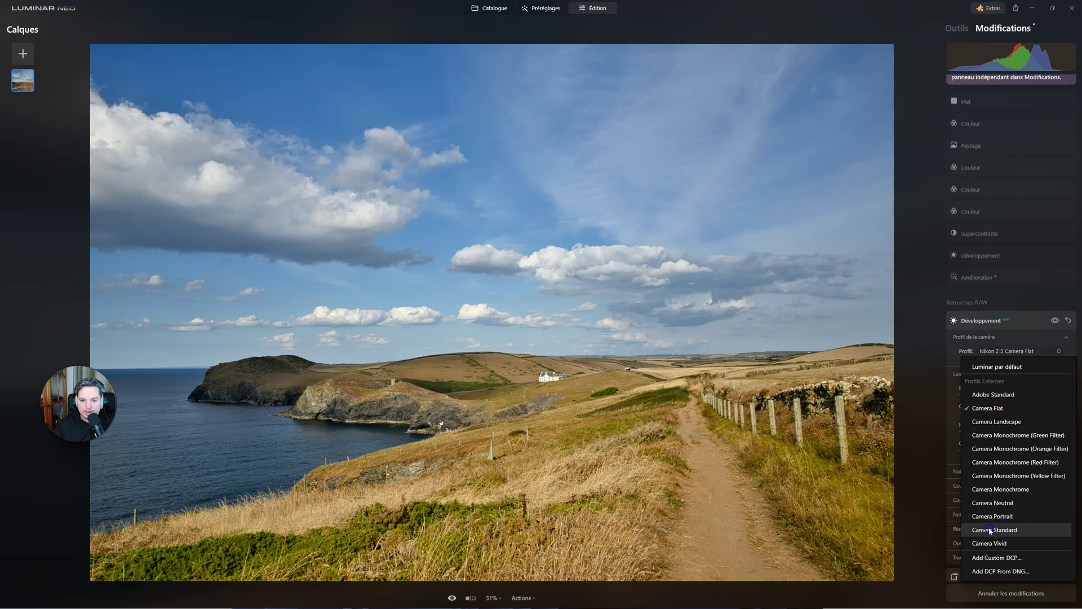
left_click(991, 531)
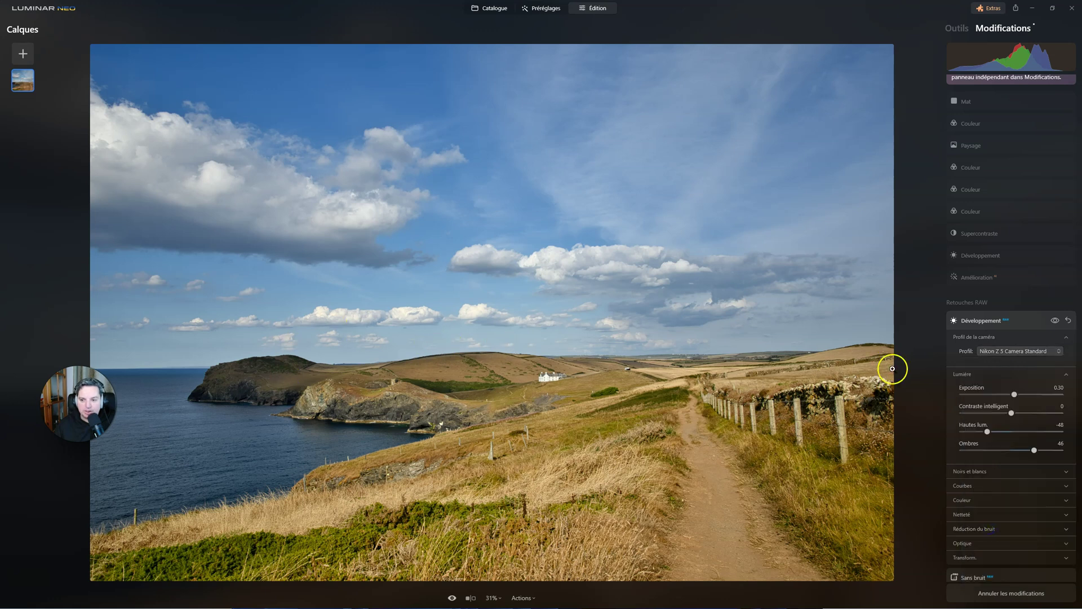
left_click(974, 104)
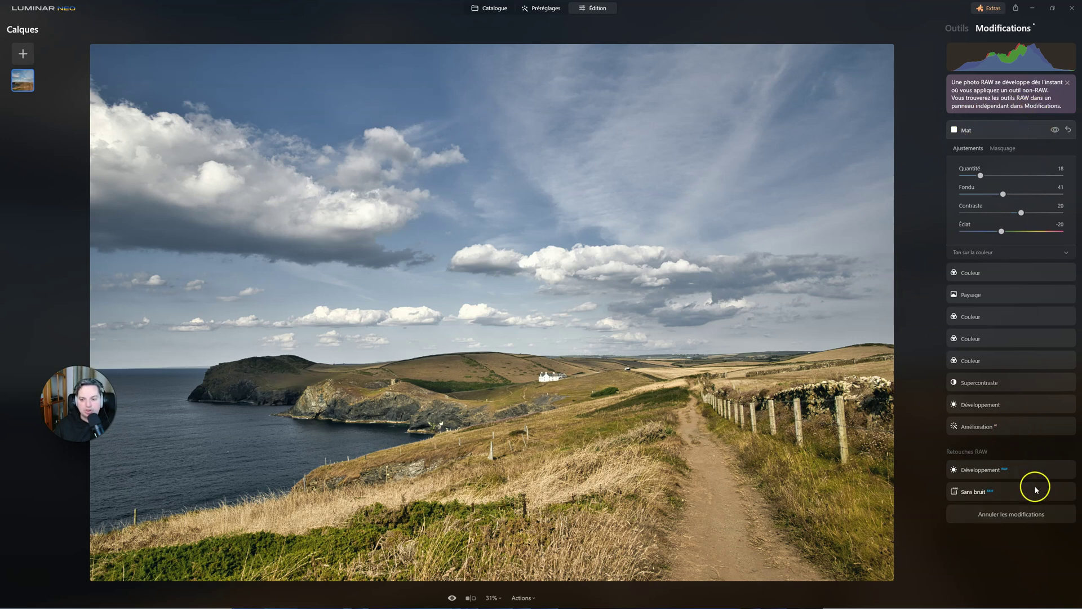
Set the RAW camera profile to Luminar par défaut and compare the fully edited photo with the original.
left_click(988, 468)
left_click(1009, 352)
left_click(1007, 367)
left_click(1010, 367)
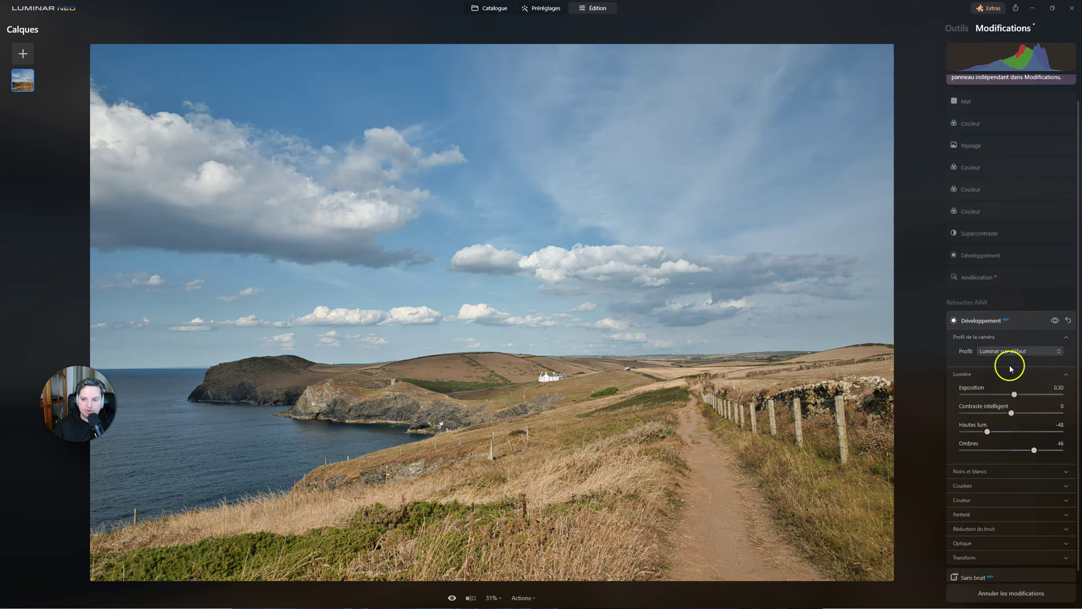
left_click(1009, 109)
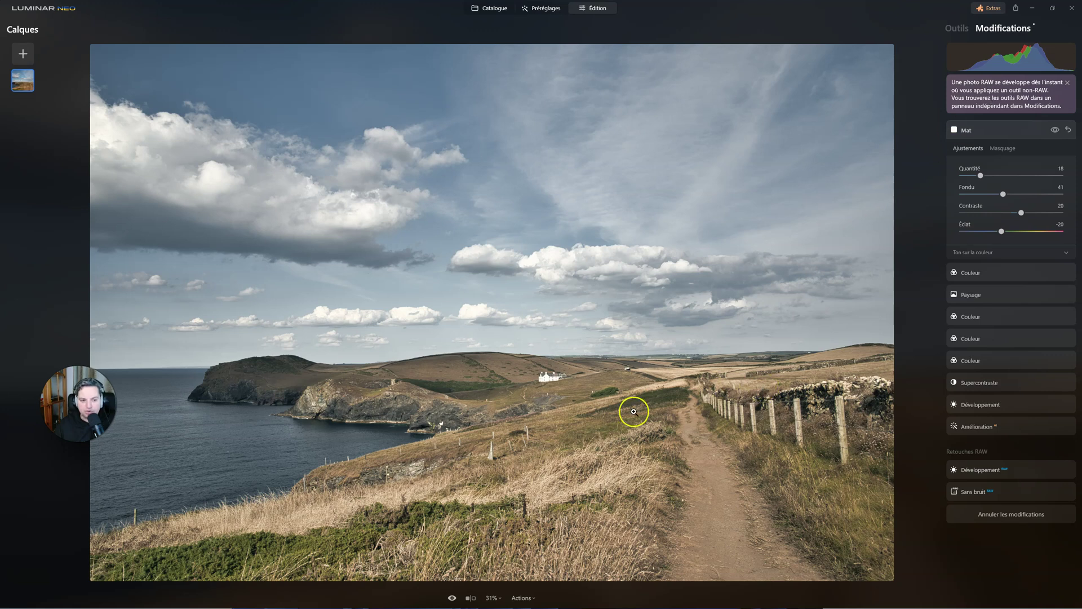
left_click(452, 598)
left_click(453, 599)
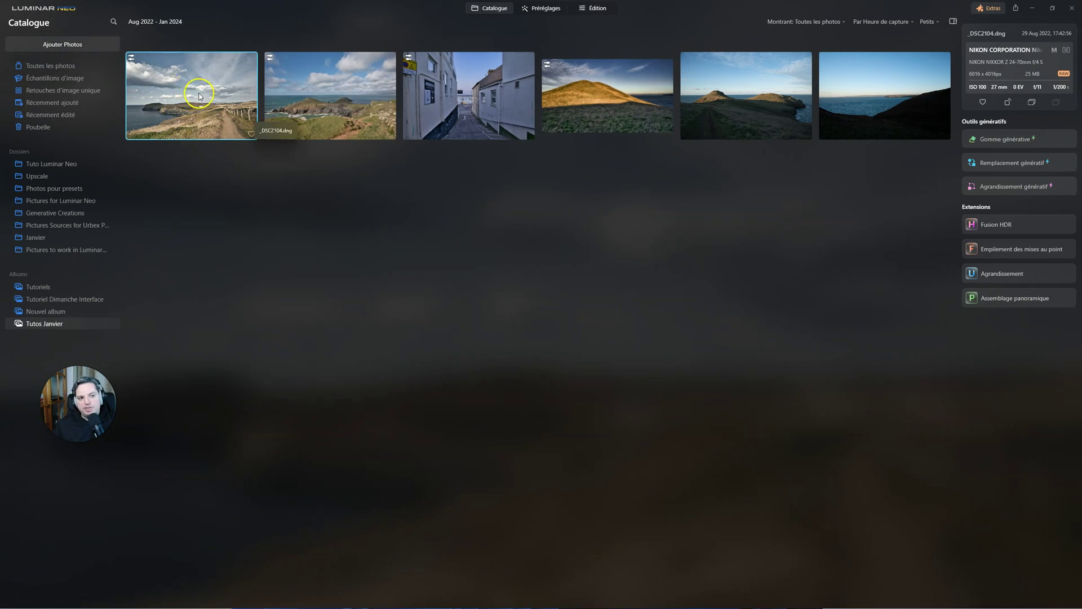
Show _DSC2104.dng from the catalogue in File Explorer, duplicate the file in the Janvier folder and return to Luminar Neo.
right_click(199, 96)
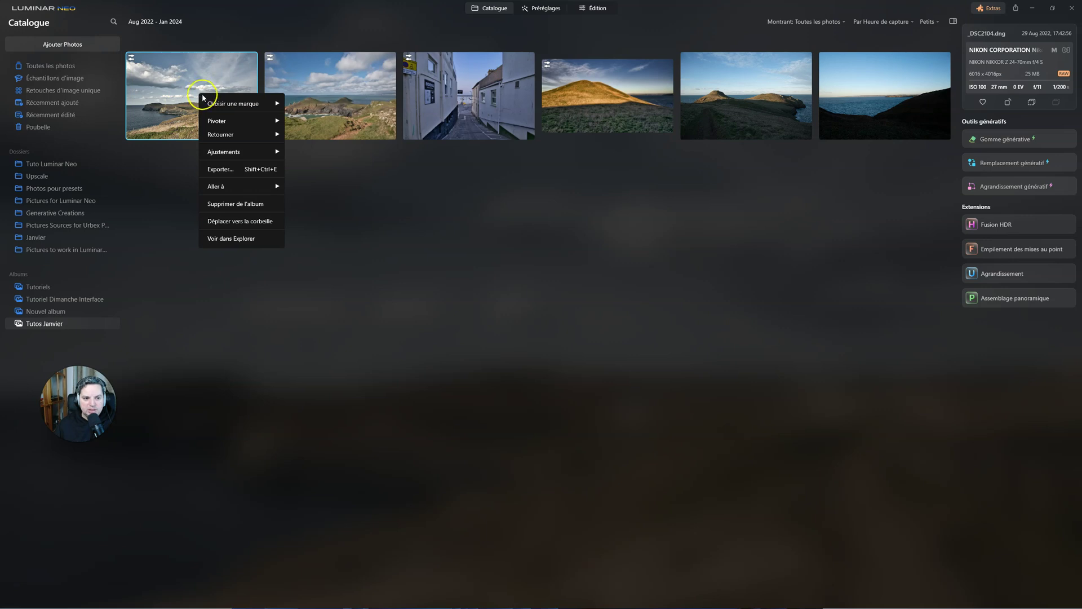
left_click(238, 240)
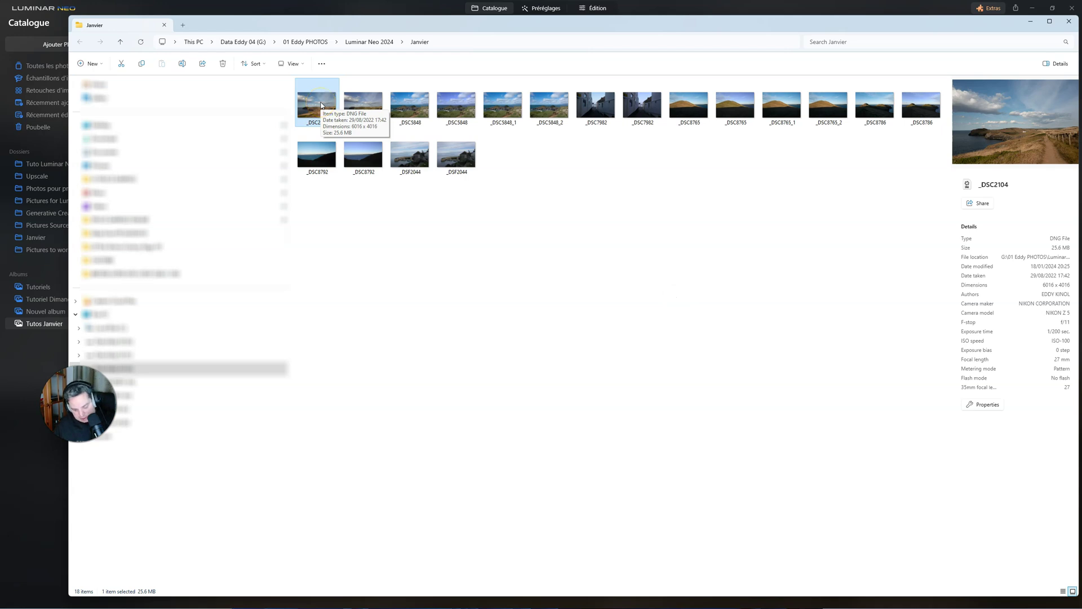
left_click(319, 110)
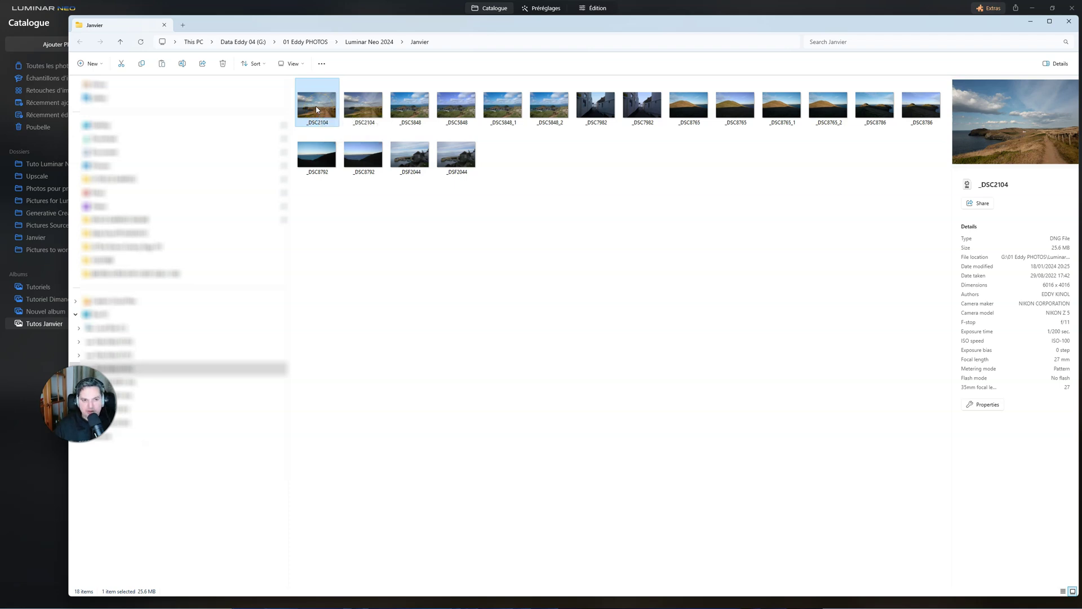
key("ctrl+v")
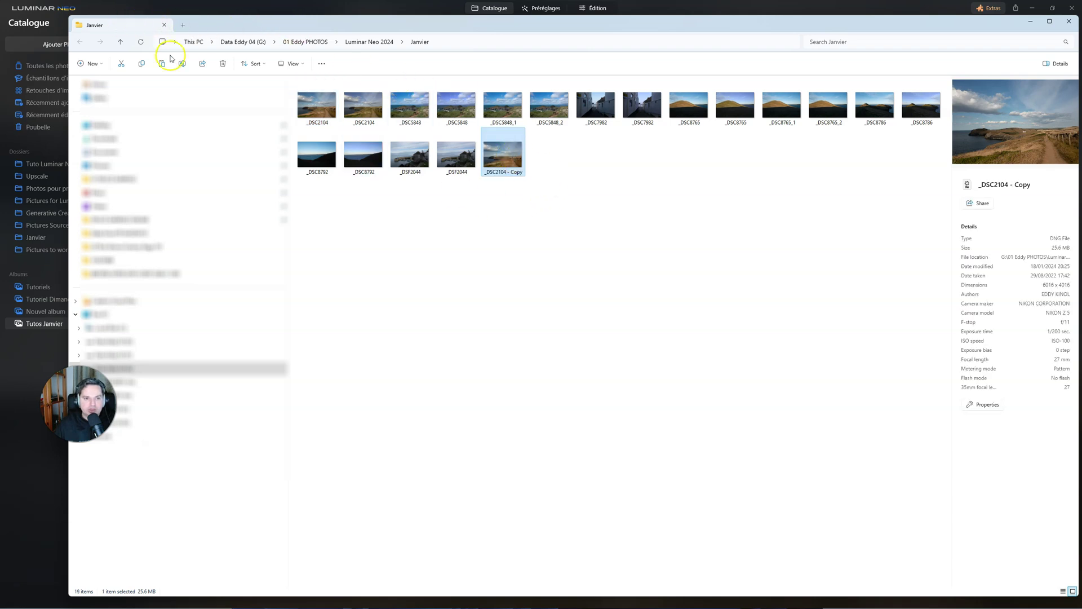
left_click(1069, 21)
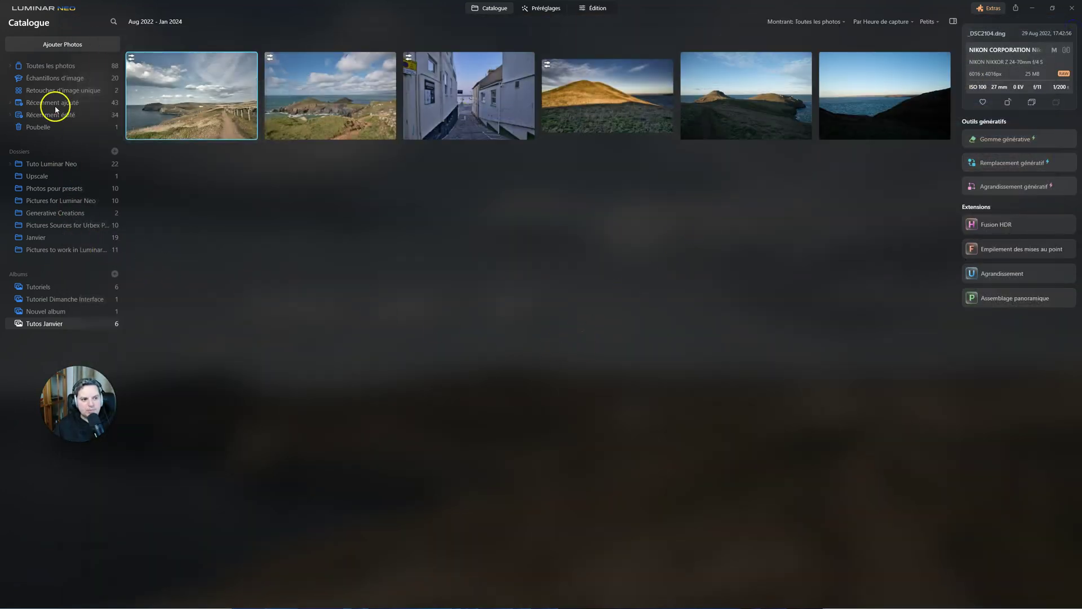
Add the duplicated photo _DSC2104 - Copy from all photos to the Tutos Janvier album and show that album.
left_click(56, 66)
left_click(347, 245)
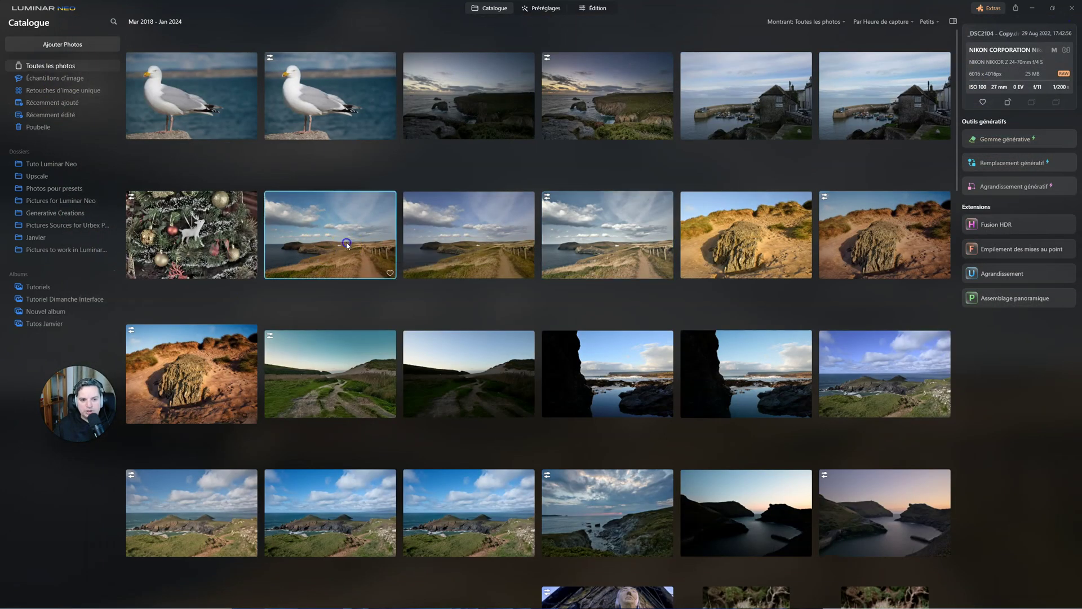
left_click_drag(350, 242, 59, 325)
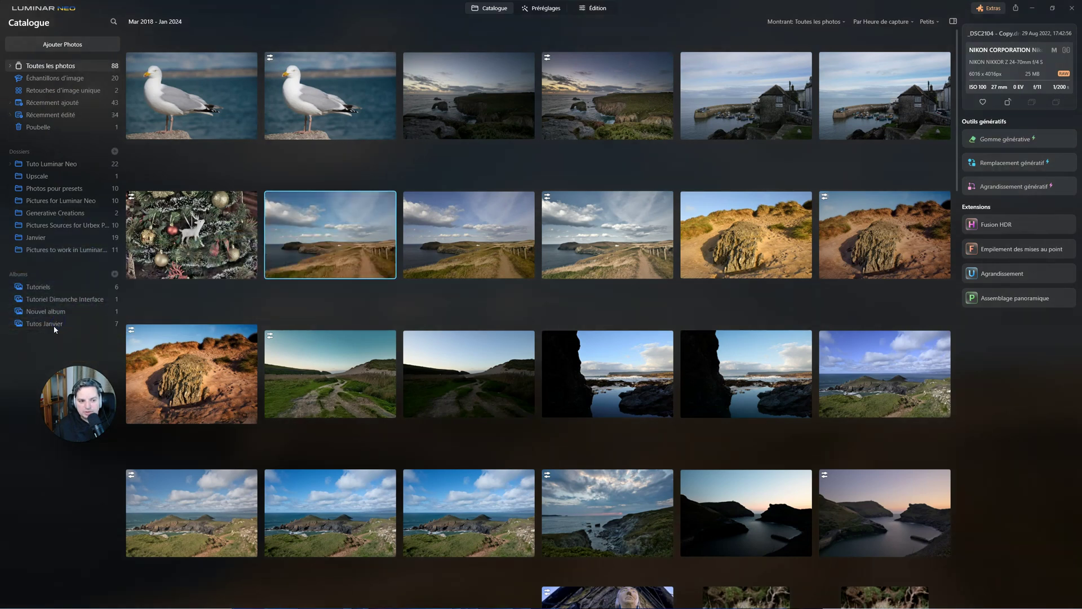
left_click(56, 326)
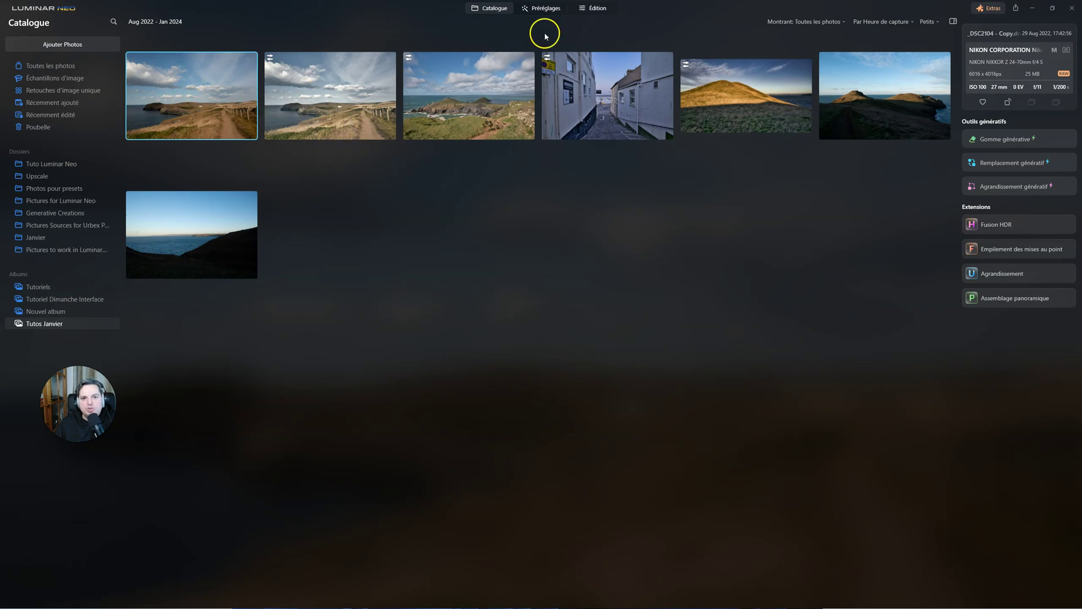
Browse the purchased presets for the copied coastal photo and open the Warm and Cold Landscape Collection.
left_click(553, 9)
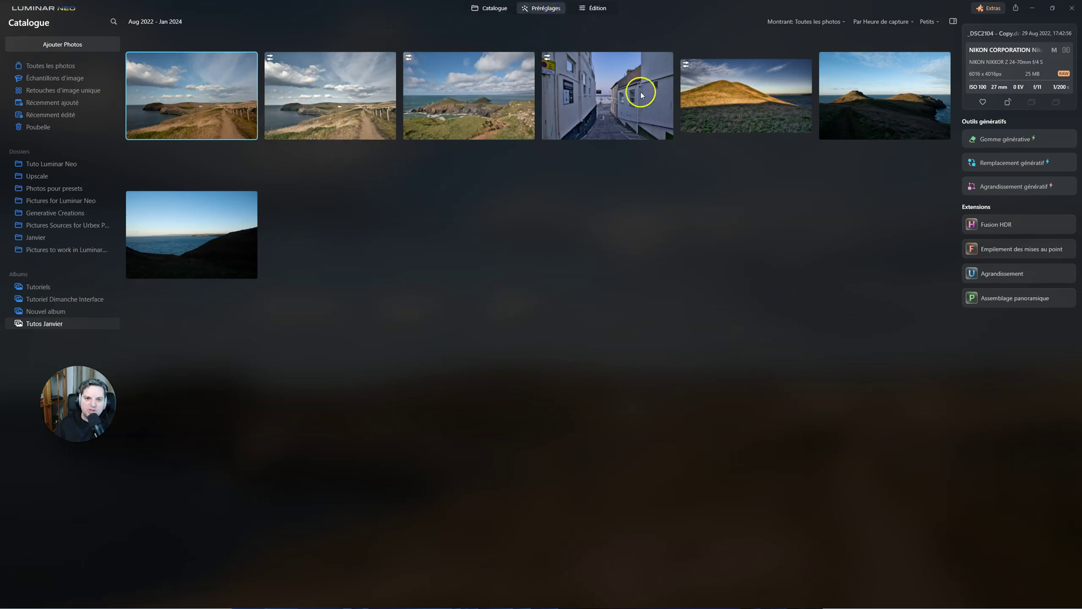
left_click(953, 27)
scroll(938, 158, "up", 10)
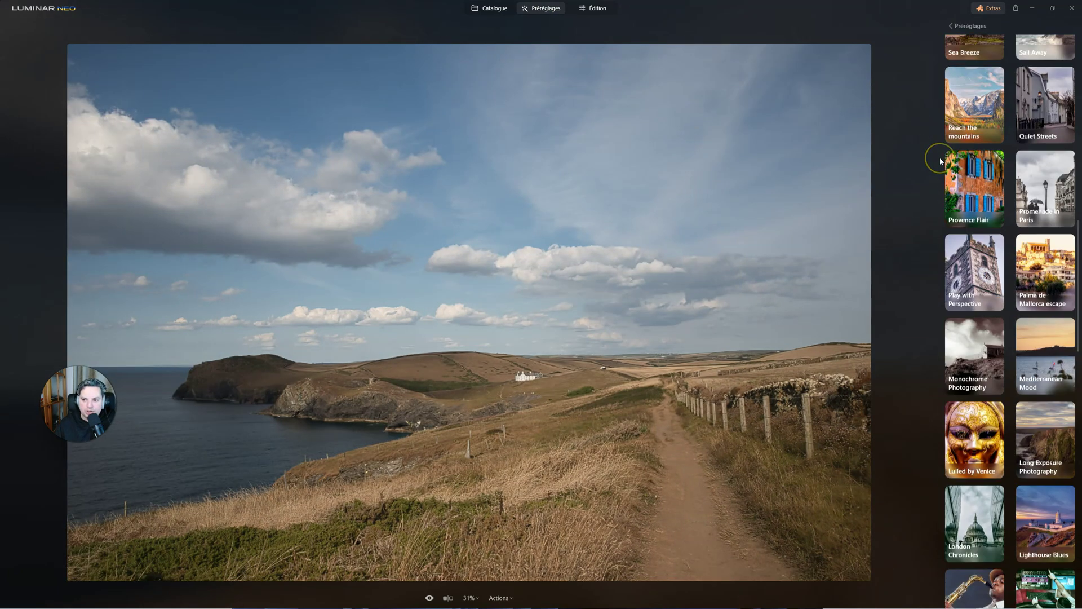
scroll(939, 158, "up", 1)
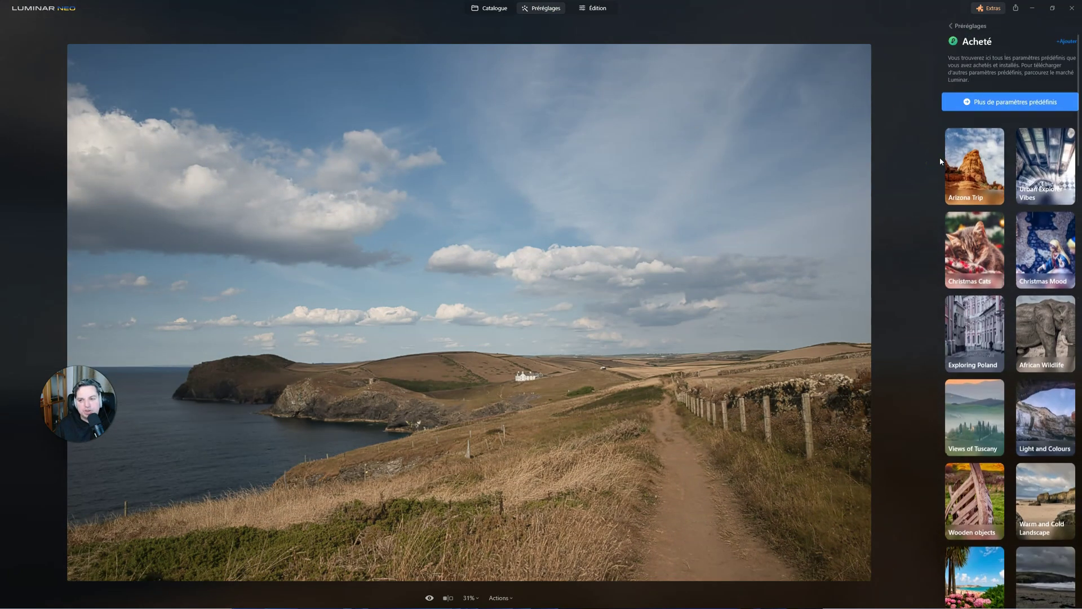
left_click(965, 25)
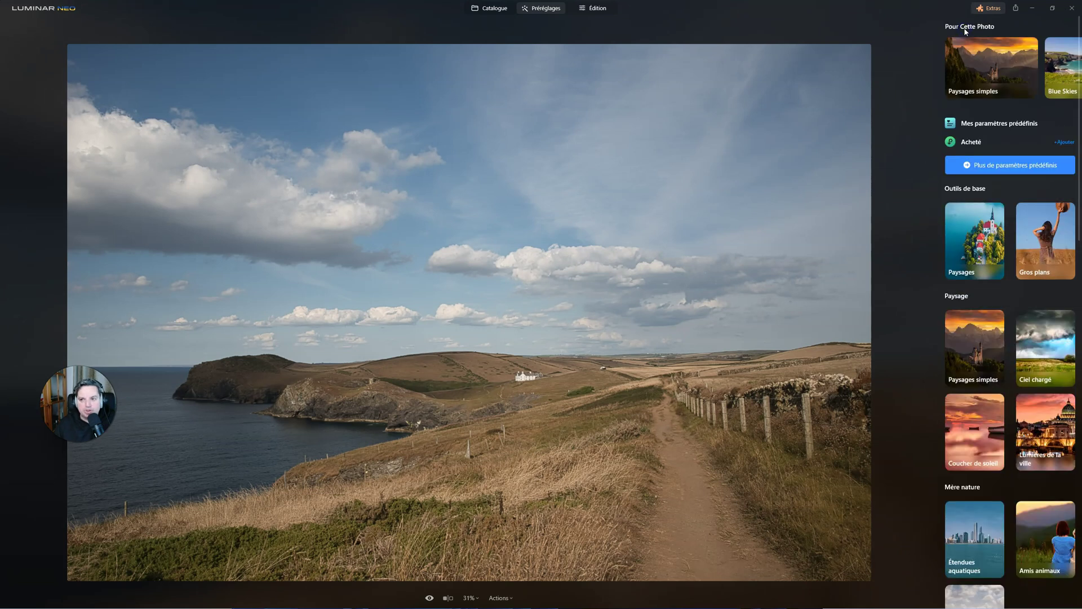
left_click(966, 48)
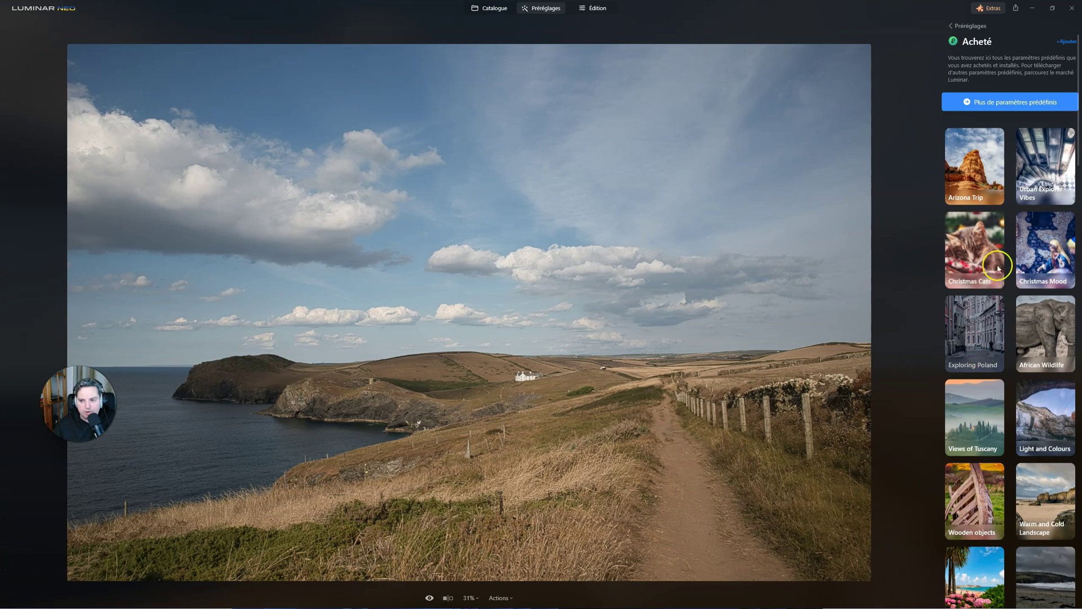
left_click(988, 368)
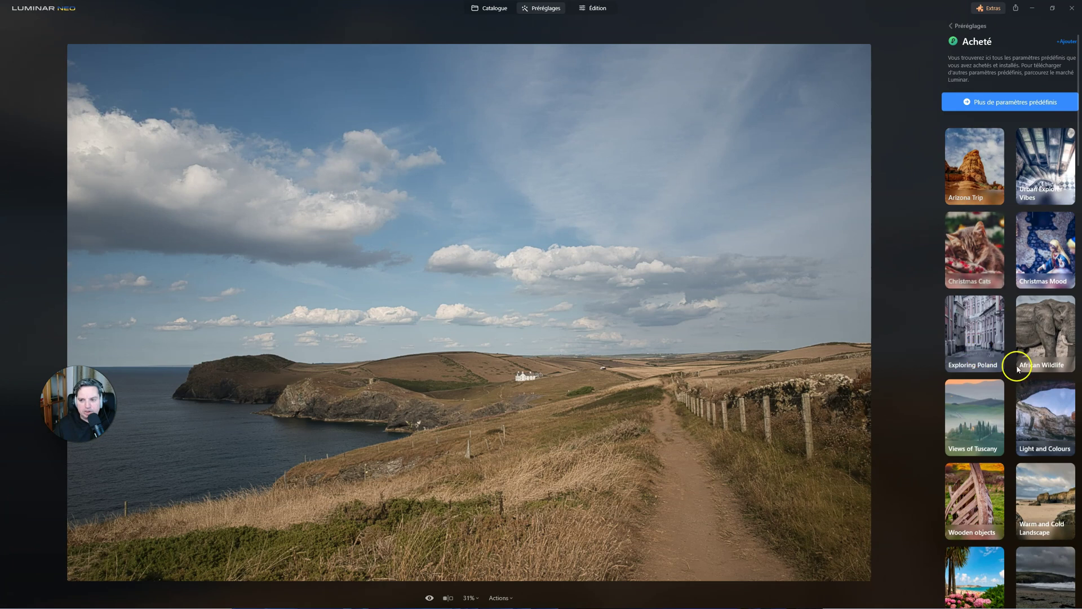
scroll(1017, 370, "down", 3)
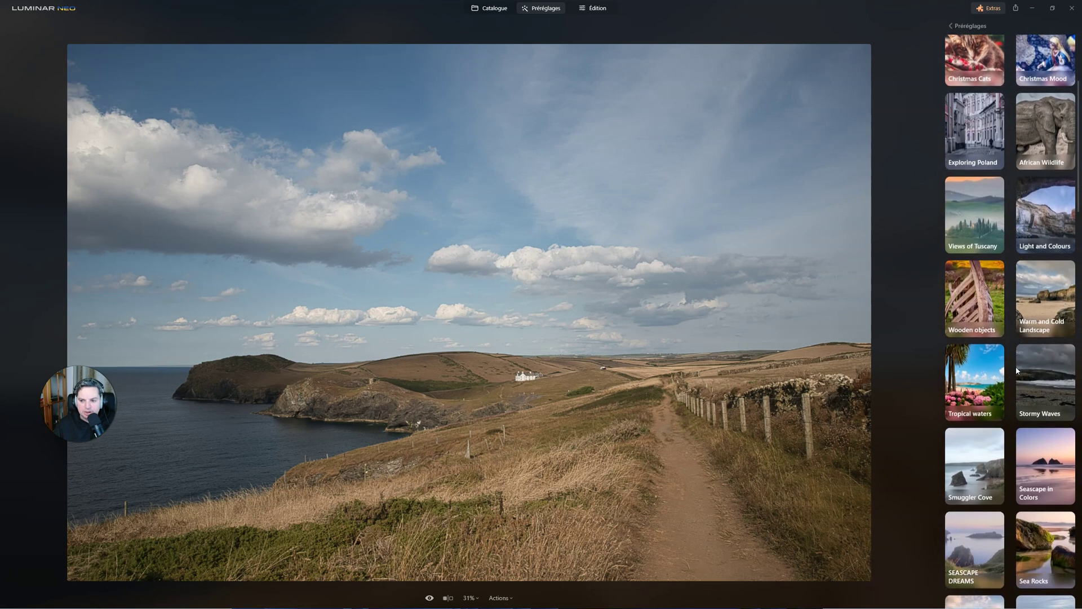
left_click(1045, 298)
left_click(923, 146)
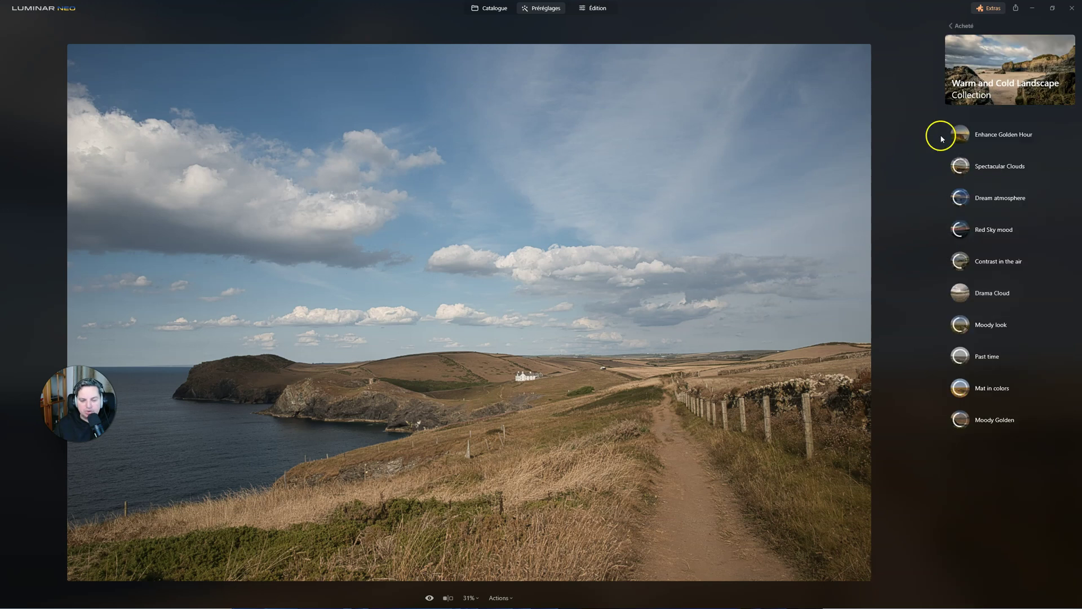
Apply the Enhance Golden Hour preset to the coastal photo with its strength at 51.
left_click(968, 136)
left_click(959, 134)
left_click(964, 134)
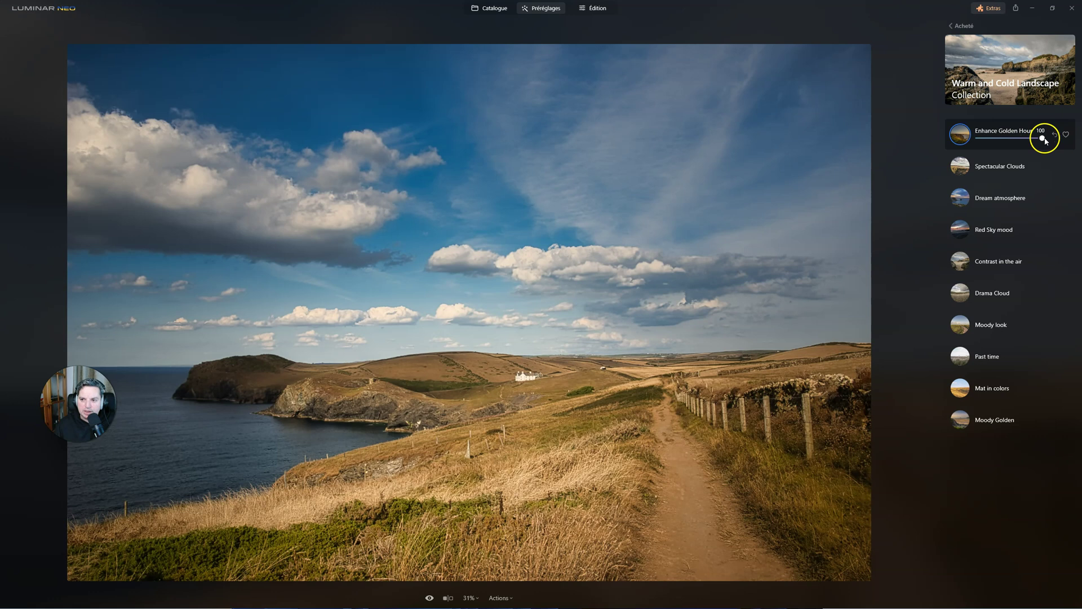
left_click_drag(1031, 138, 998, 139)
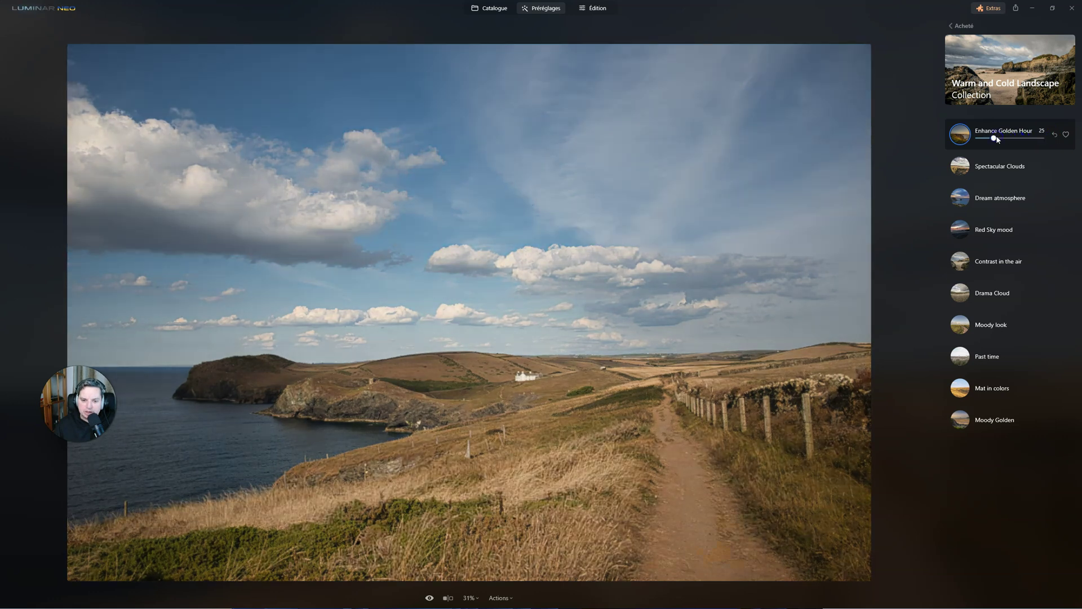
left_click(999, 138)
left_click(1010, 139)
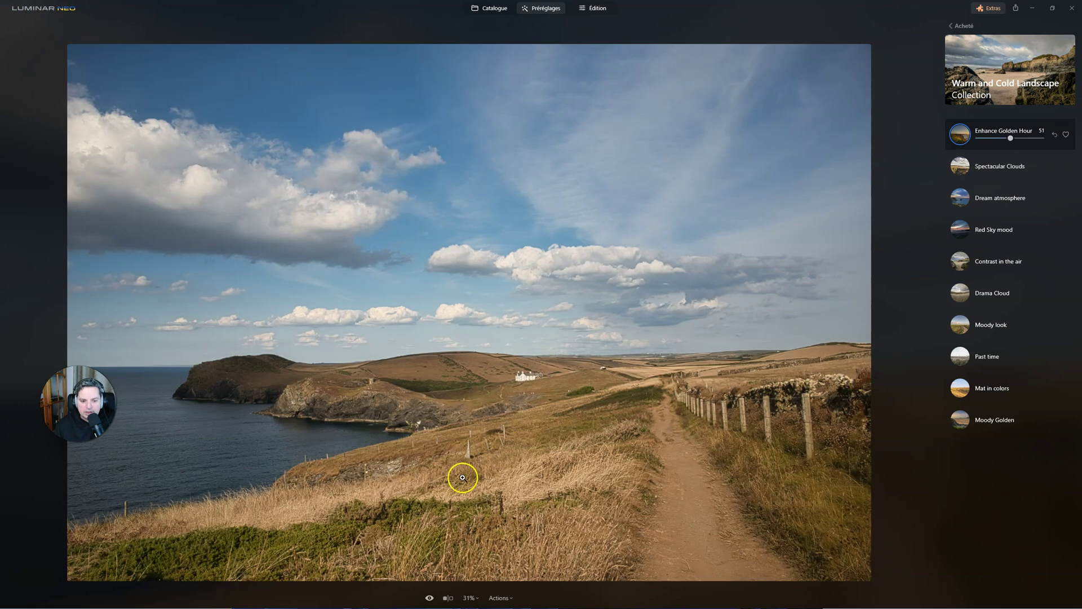
Compare the preset result with the original and raise the Enhance Golden Hour strength to 72.
left_click(429, 598)
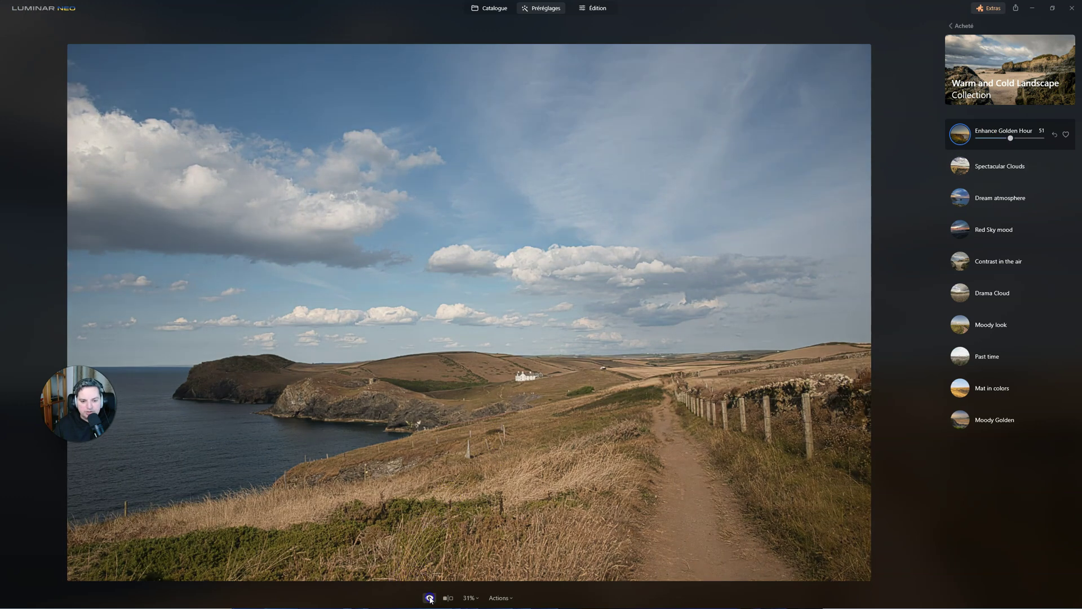
left_click(429, 598)
left_click(430, 598)
left_click(430, 598)
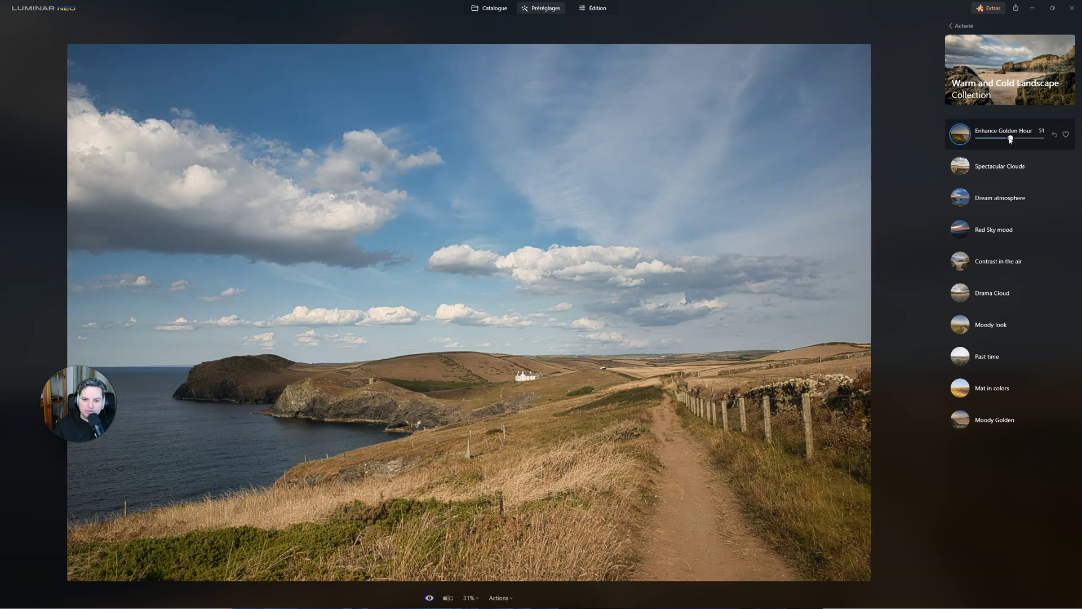
left_click_drag(1014, 140, 1016, 140)
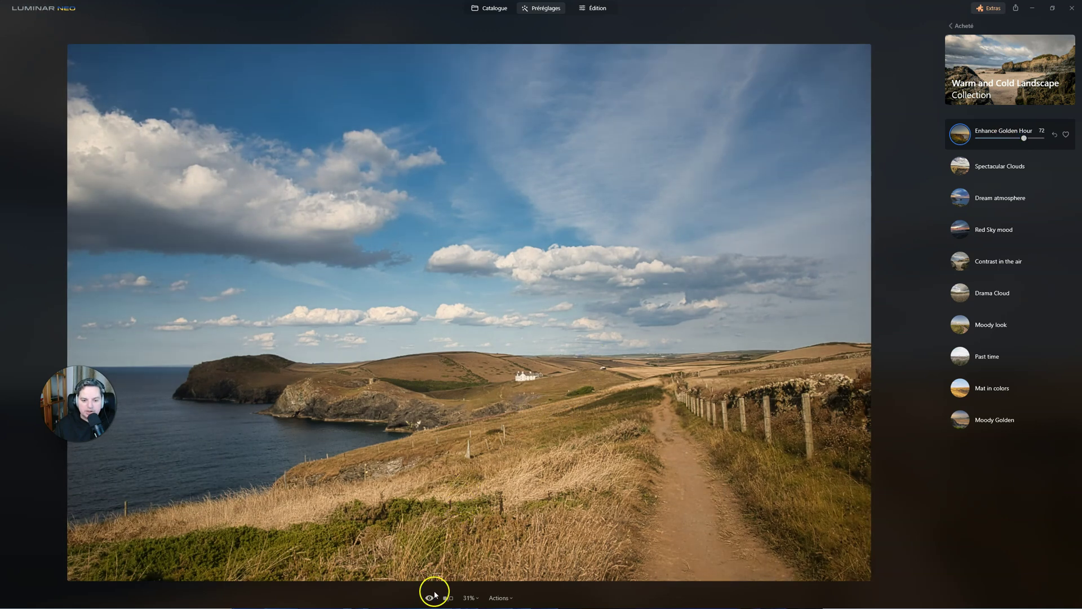
left_click(434, 595)
left_click(434, 595)
Remove the preset's Vignetage adjustment from the photo's edits and compare the result with the original.
left_click(596, 8)
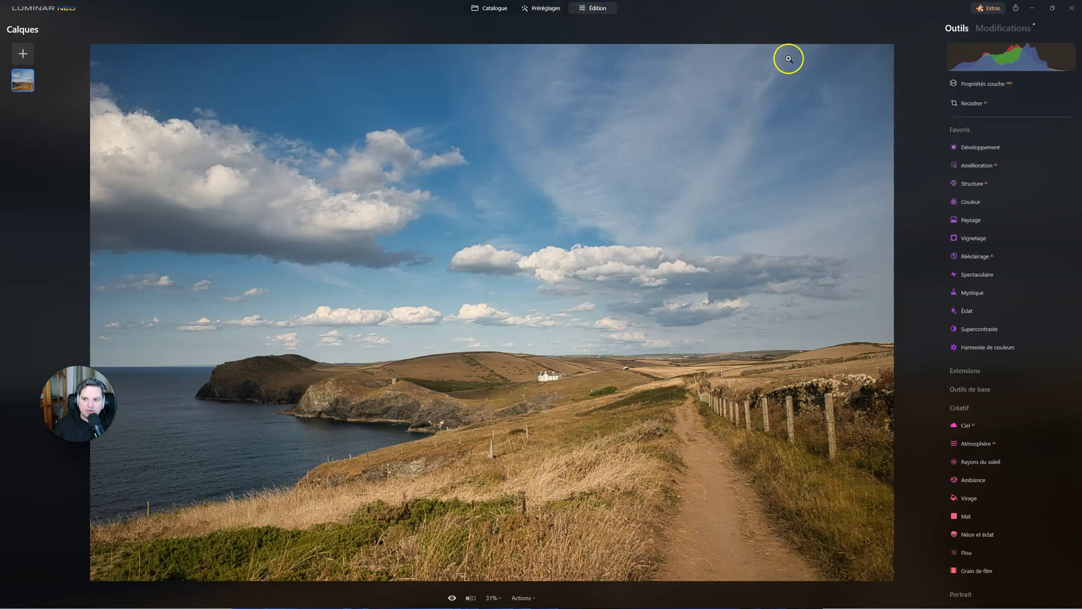
left_click(998, 28)
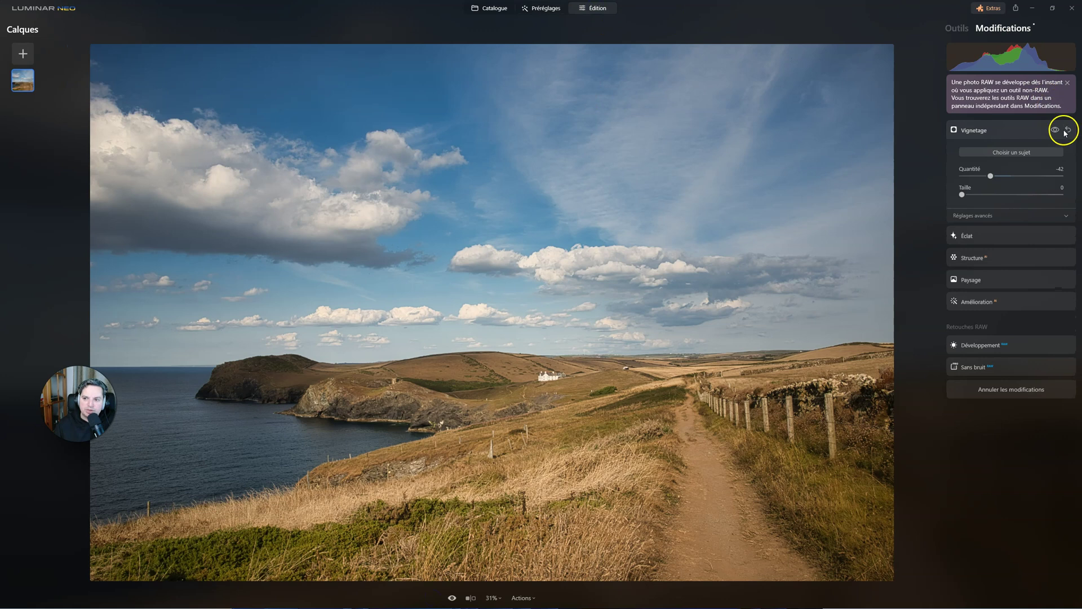
left_click(1067, 130)
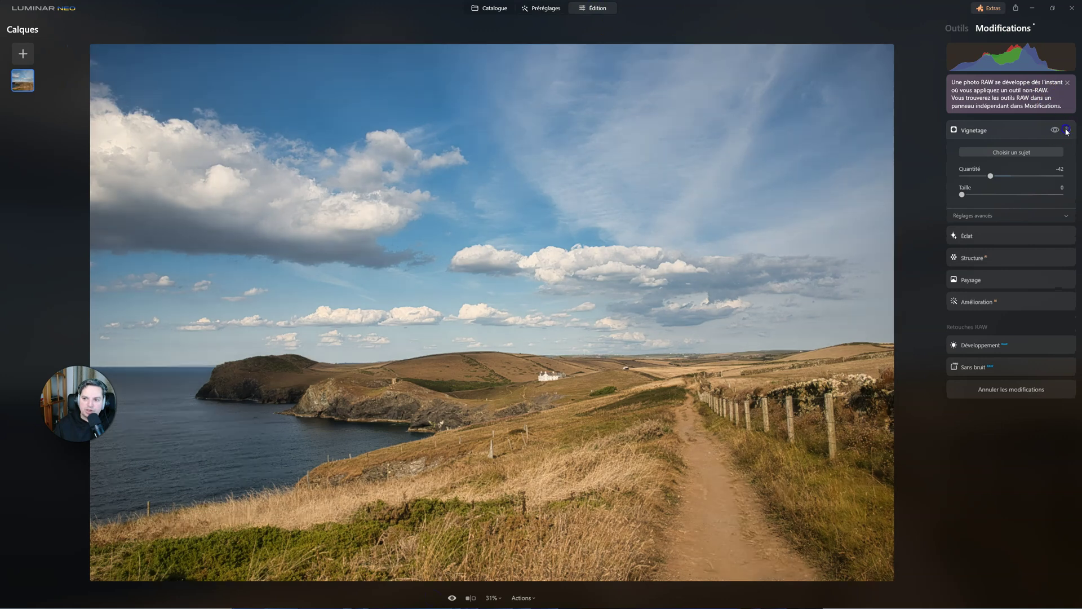
left_click(965, 29)
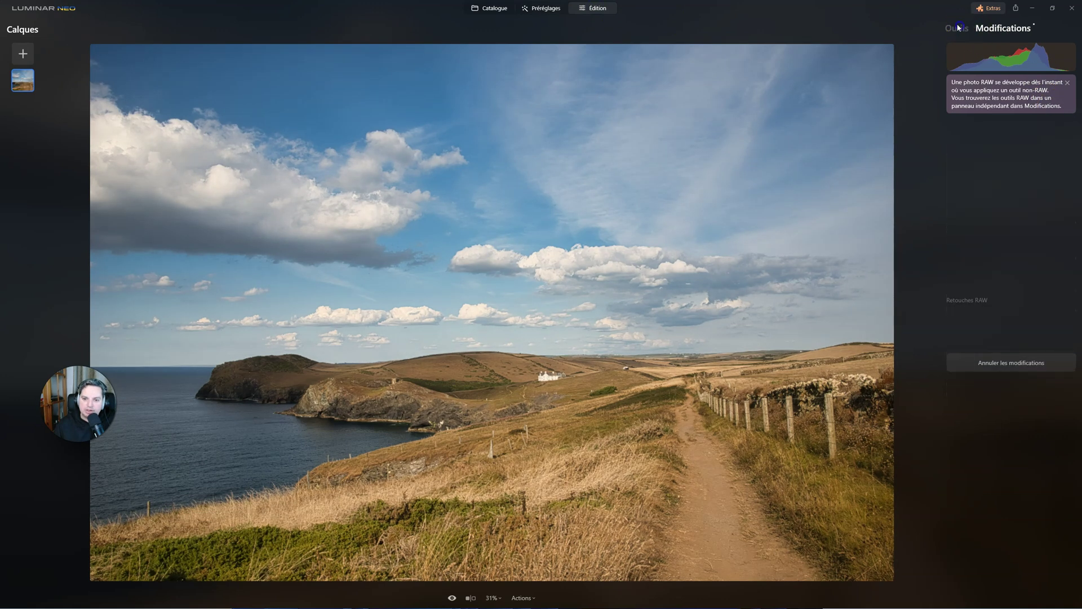
left_click(453, 598)
left_click(453, 597)
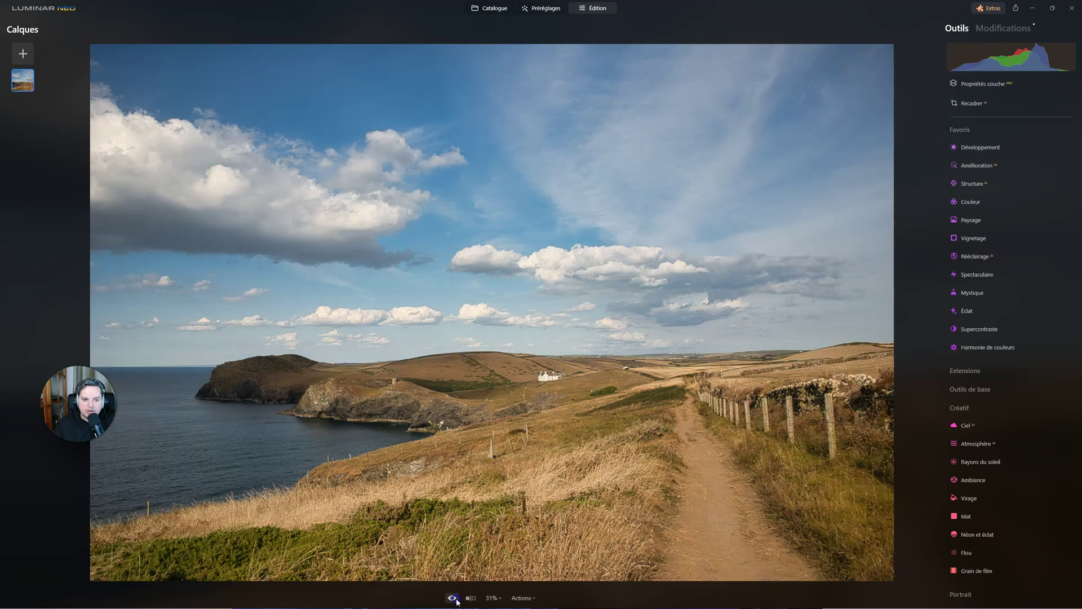
left_click(453, 597)
left_click(454, 599)
left_click(454, 598)
left_click(454, 598)
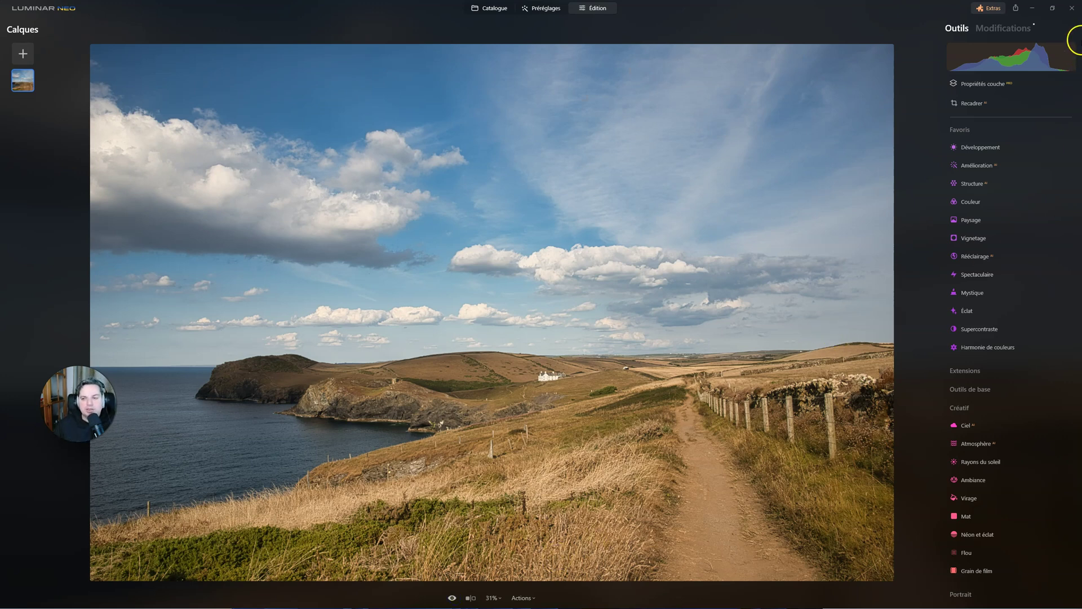
Reopen the photo's RAW development edits and set the highlights to -25 and the shadows to 17.
left_click(1021, 30)
left_click(1036, 314)
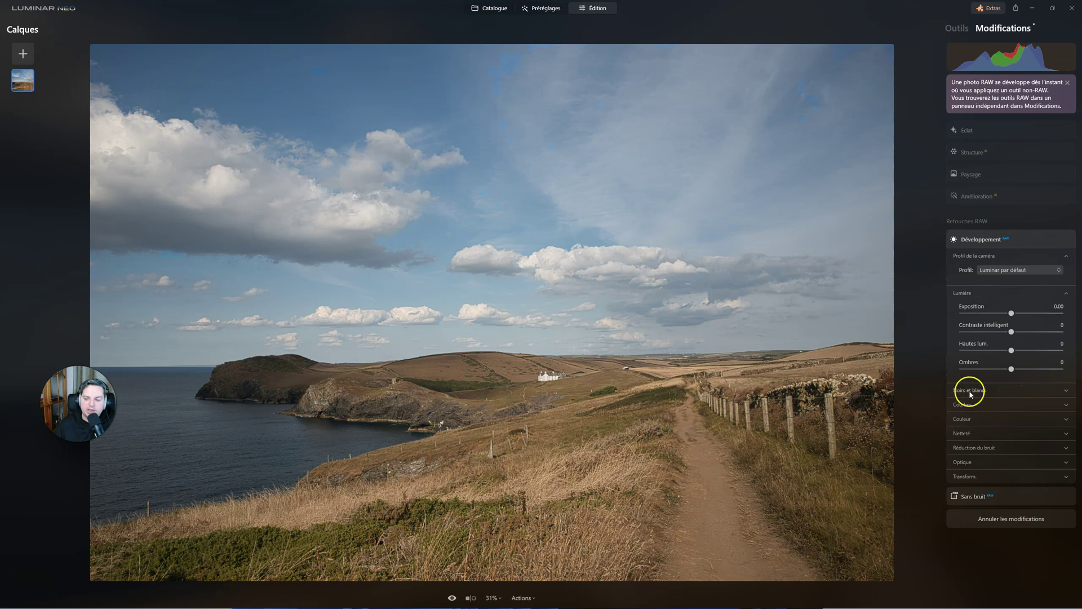
left_click_drag(1012, 368, 1001, 350)
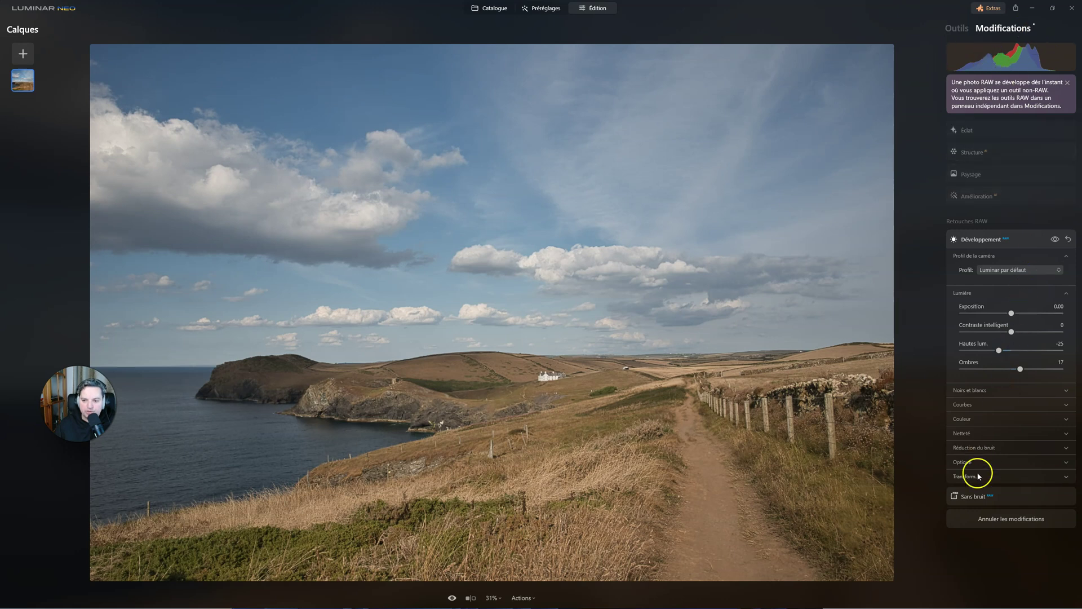
Set the RAW sharpening amount (Plus net) to 18 while checking the path and hills at 100%.
left_click(966, 433)
left_click_drag(960, 453, 999, 452)
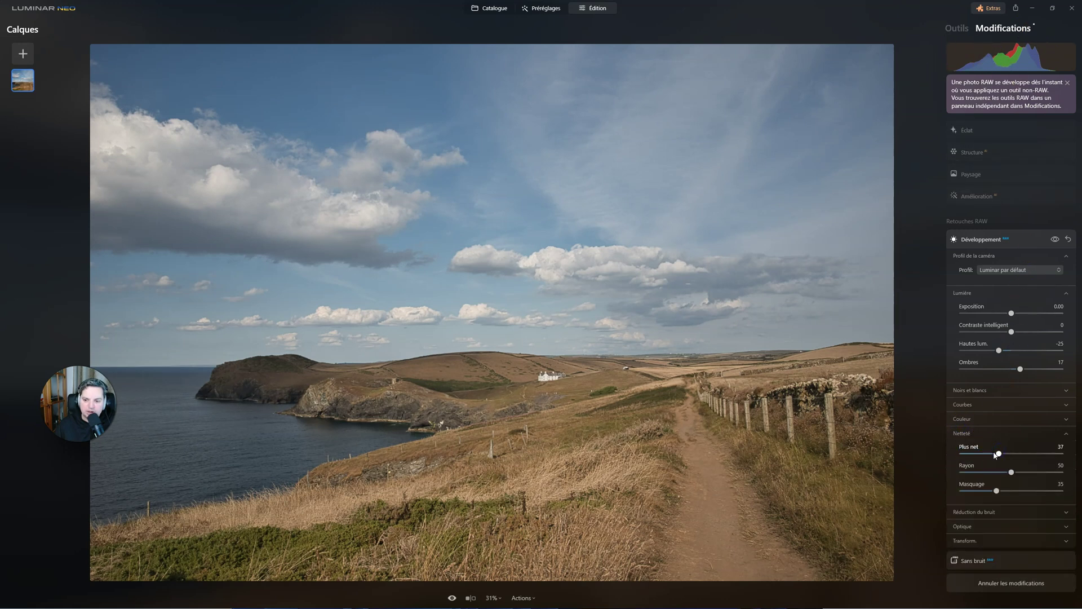
left_click(676, 406)
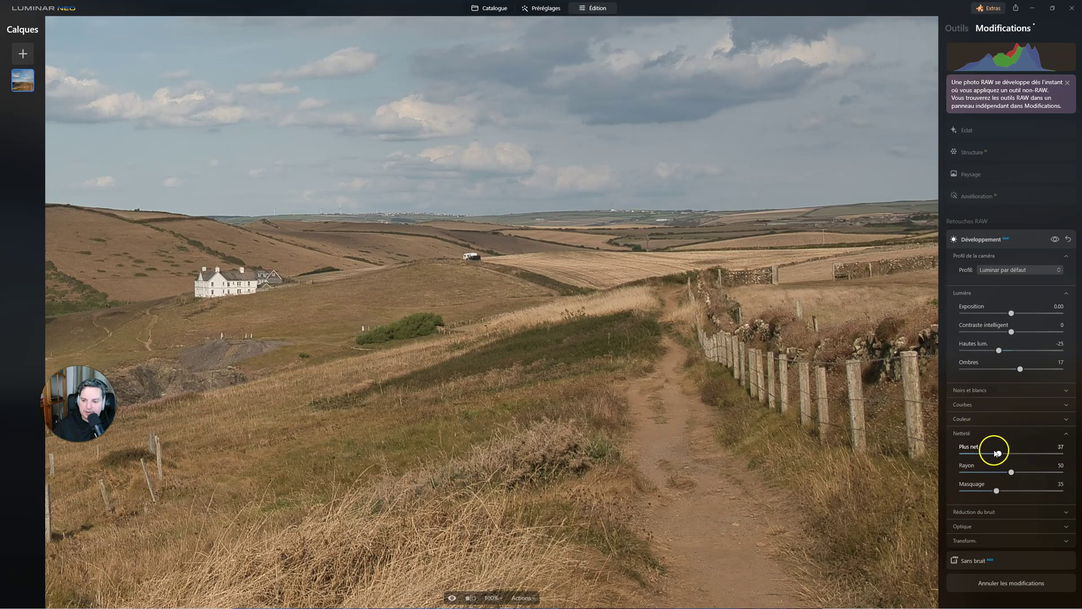
mouse_move(999, 453)
left_mouse_down()
mouse_move(939, 447)
mouse_move(990, 452)
left_mouse_up()
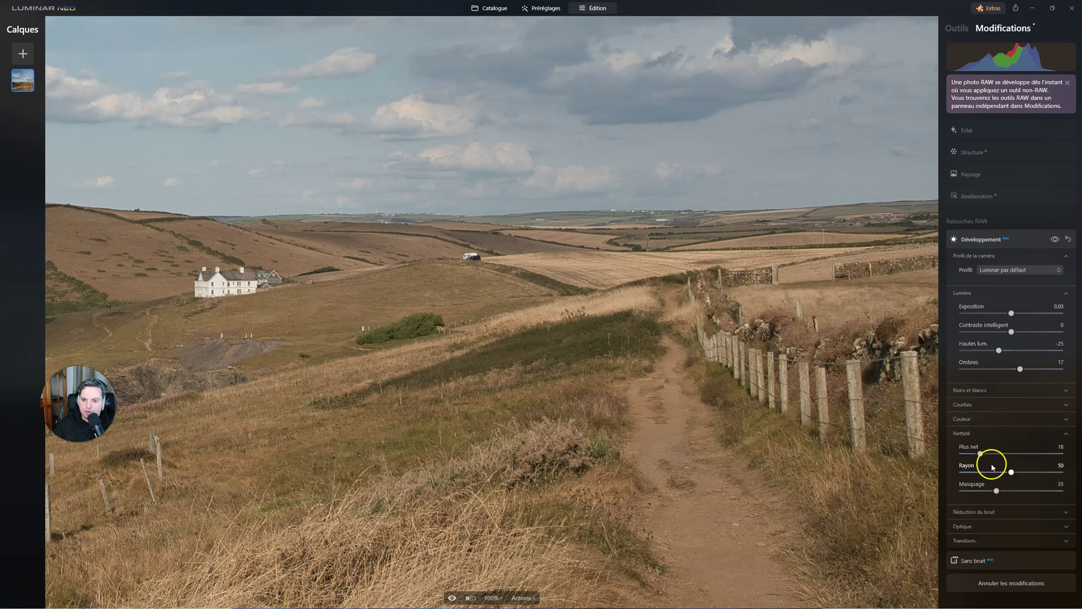
Enable automatic distortion correction in the RAW optics settings, then compare the edited photo with the original and return to the editing tools.
left_click(973, 527)
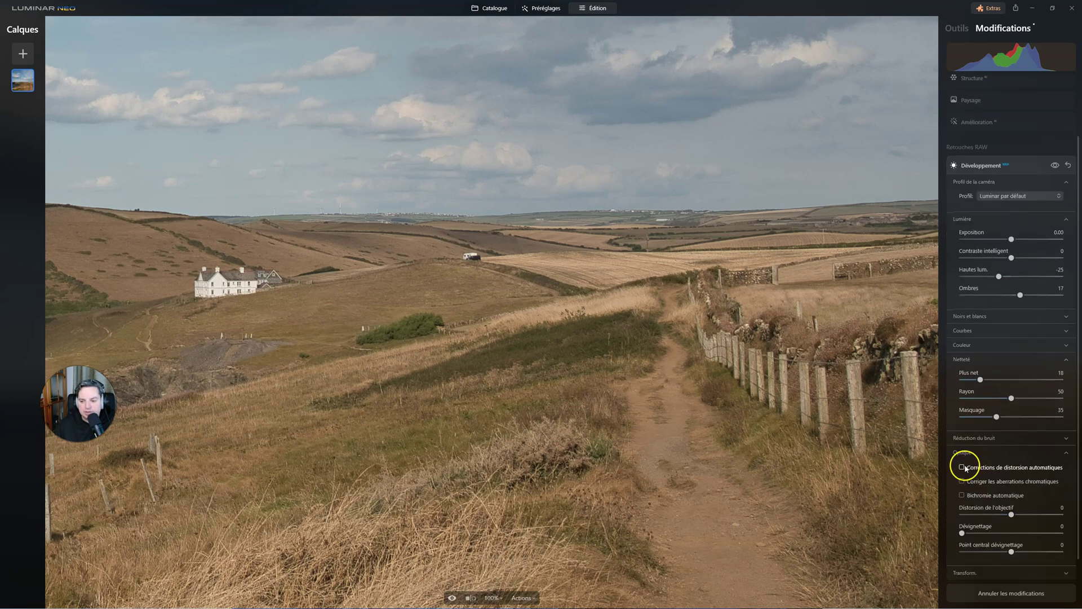
left_click(642, 445)
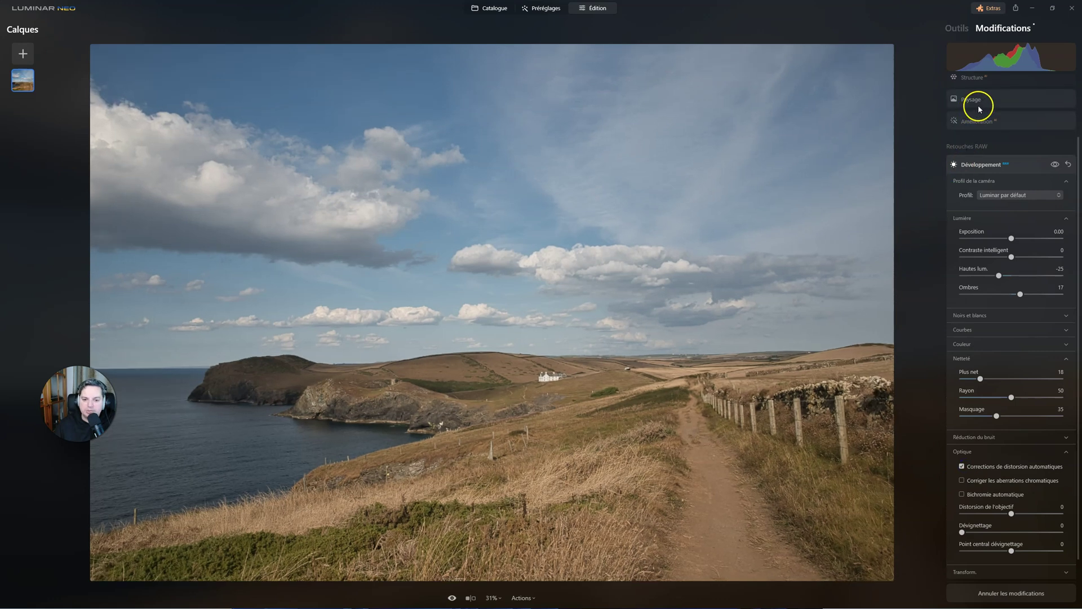
left_click(998, 165)
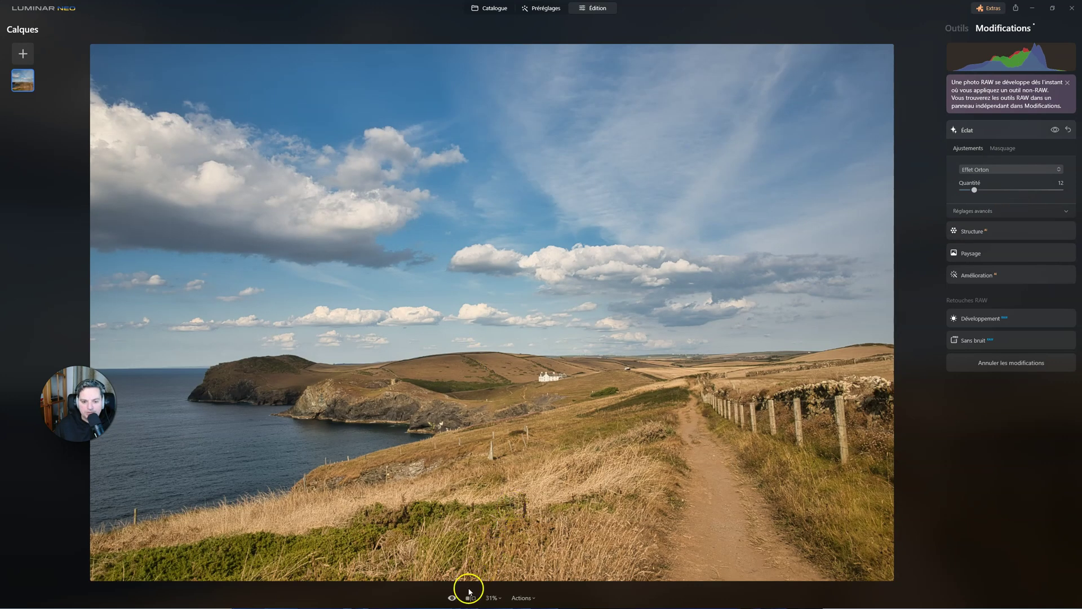
left_click(452, 597)
left_click(957, 29)
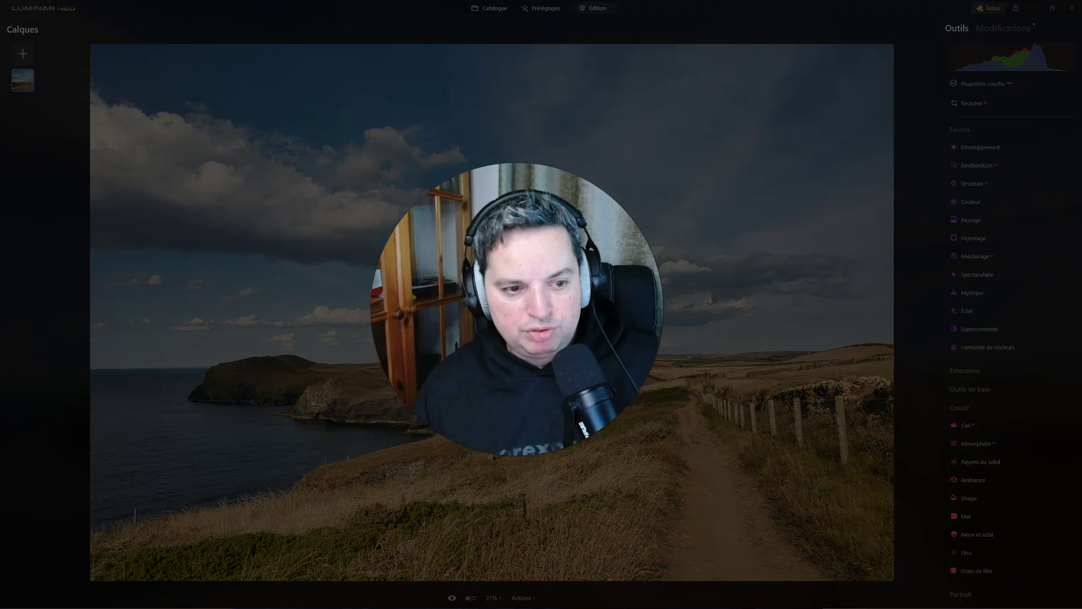